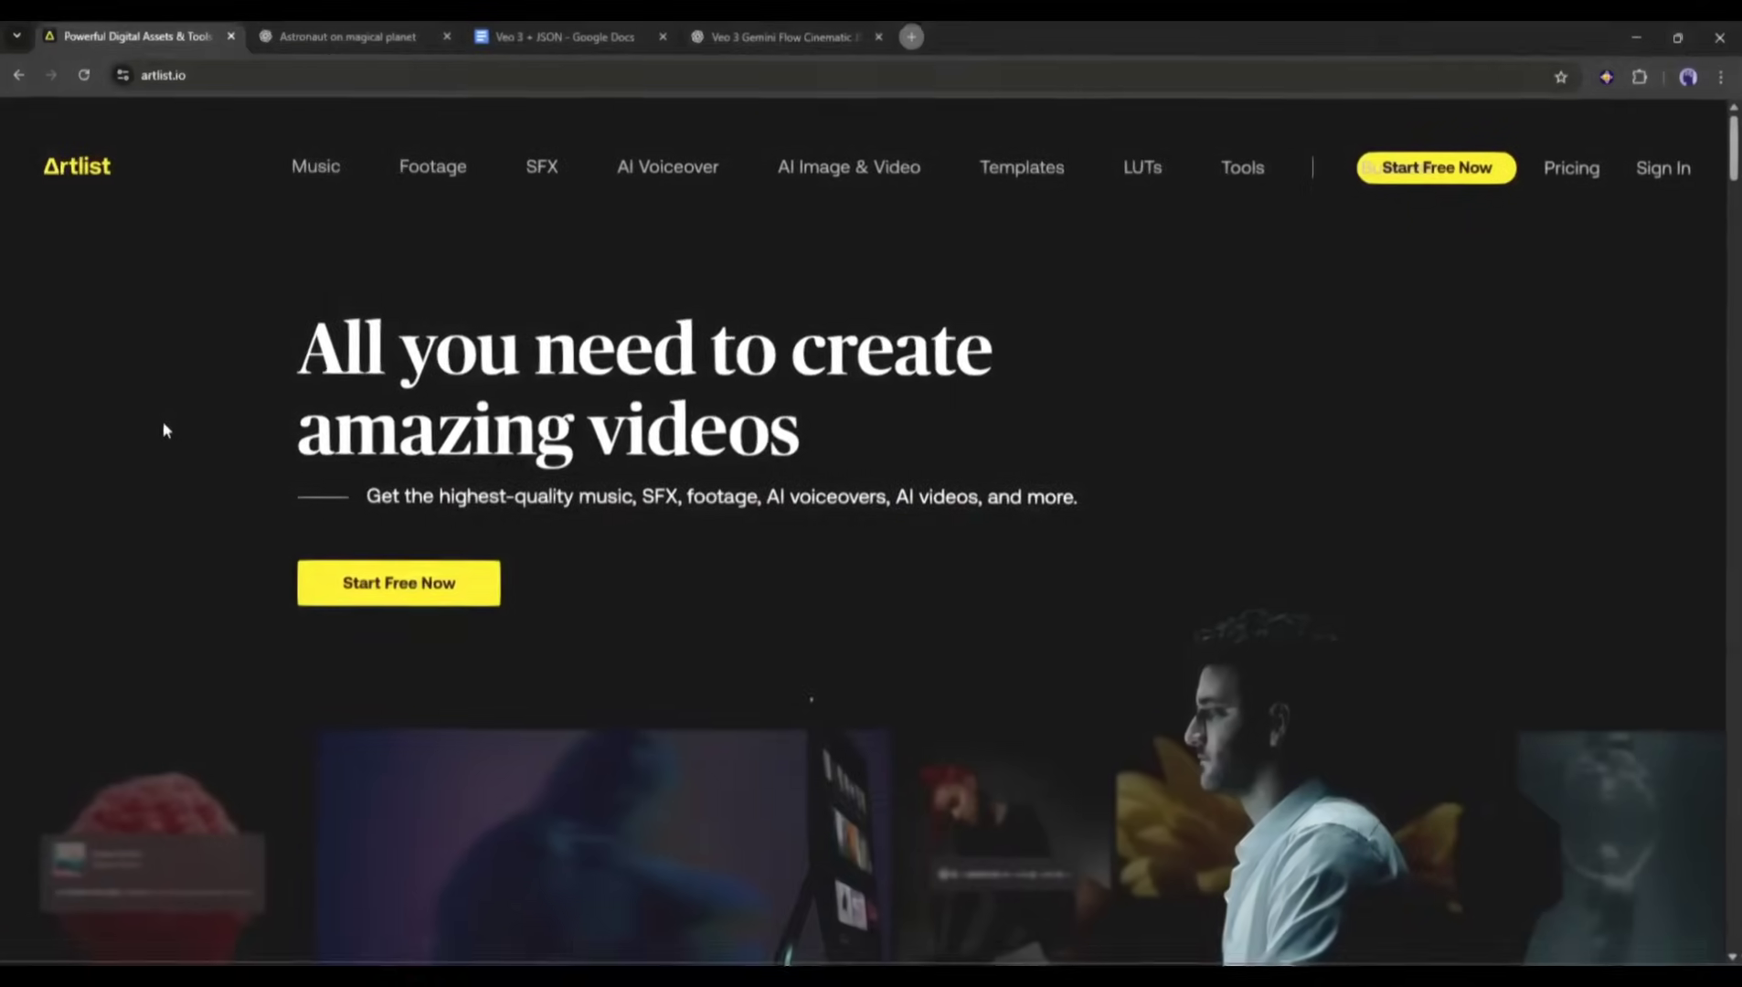
pyautogui.scroll(-4, 167, 437)
pyautogui.scroll(-4, 170, 437)
pyautogui.scroll(-4, 175, 437)
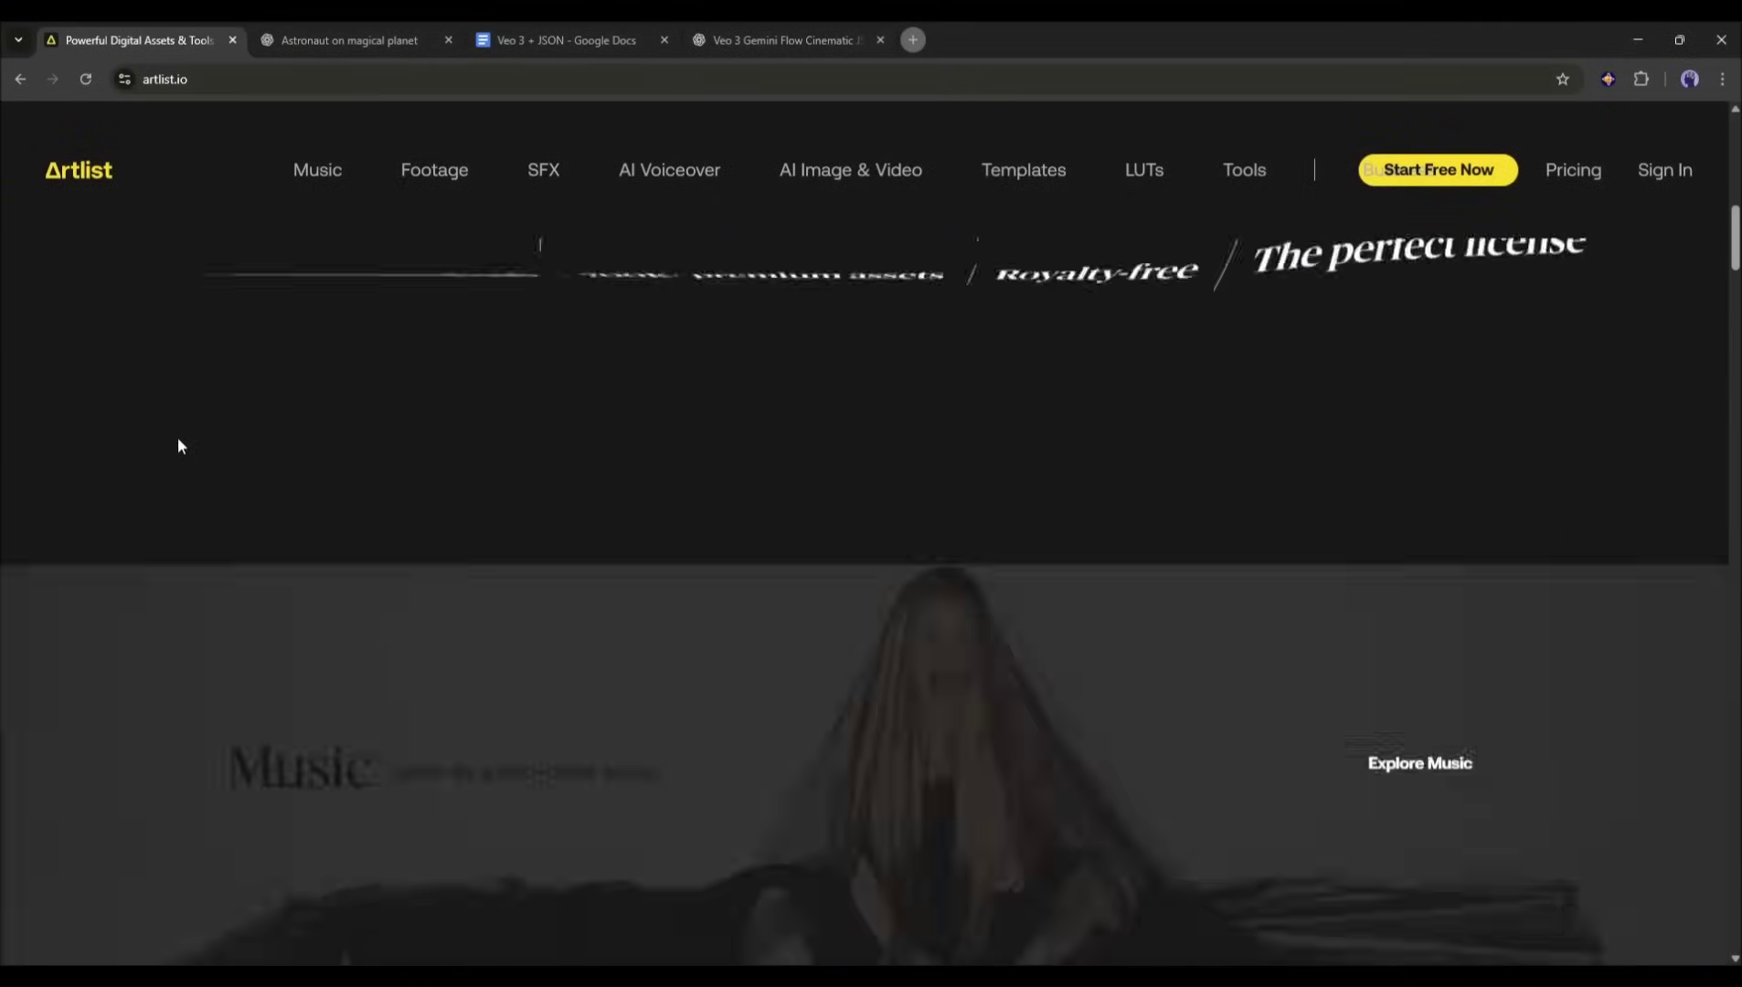
pyautogui.scroll(-4, 183, 441)
pyautogui.scroll(-4, 190, 446)
pyautogui.scroll(-4, 272, 462)
pyautogui.scroll(-2, 327, 468)
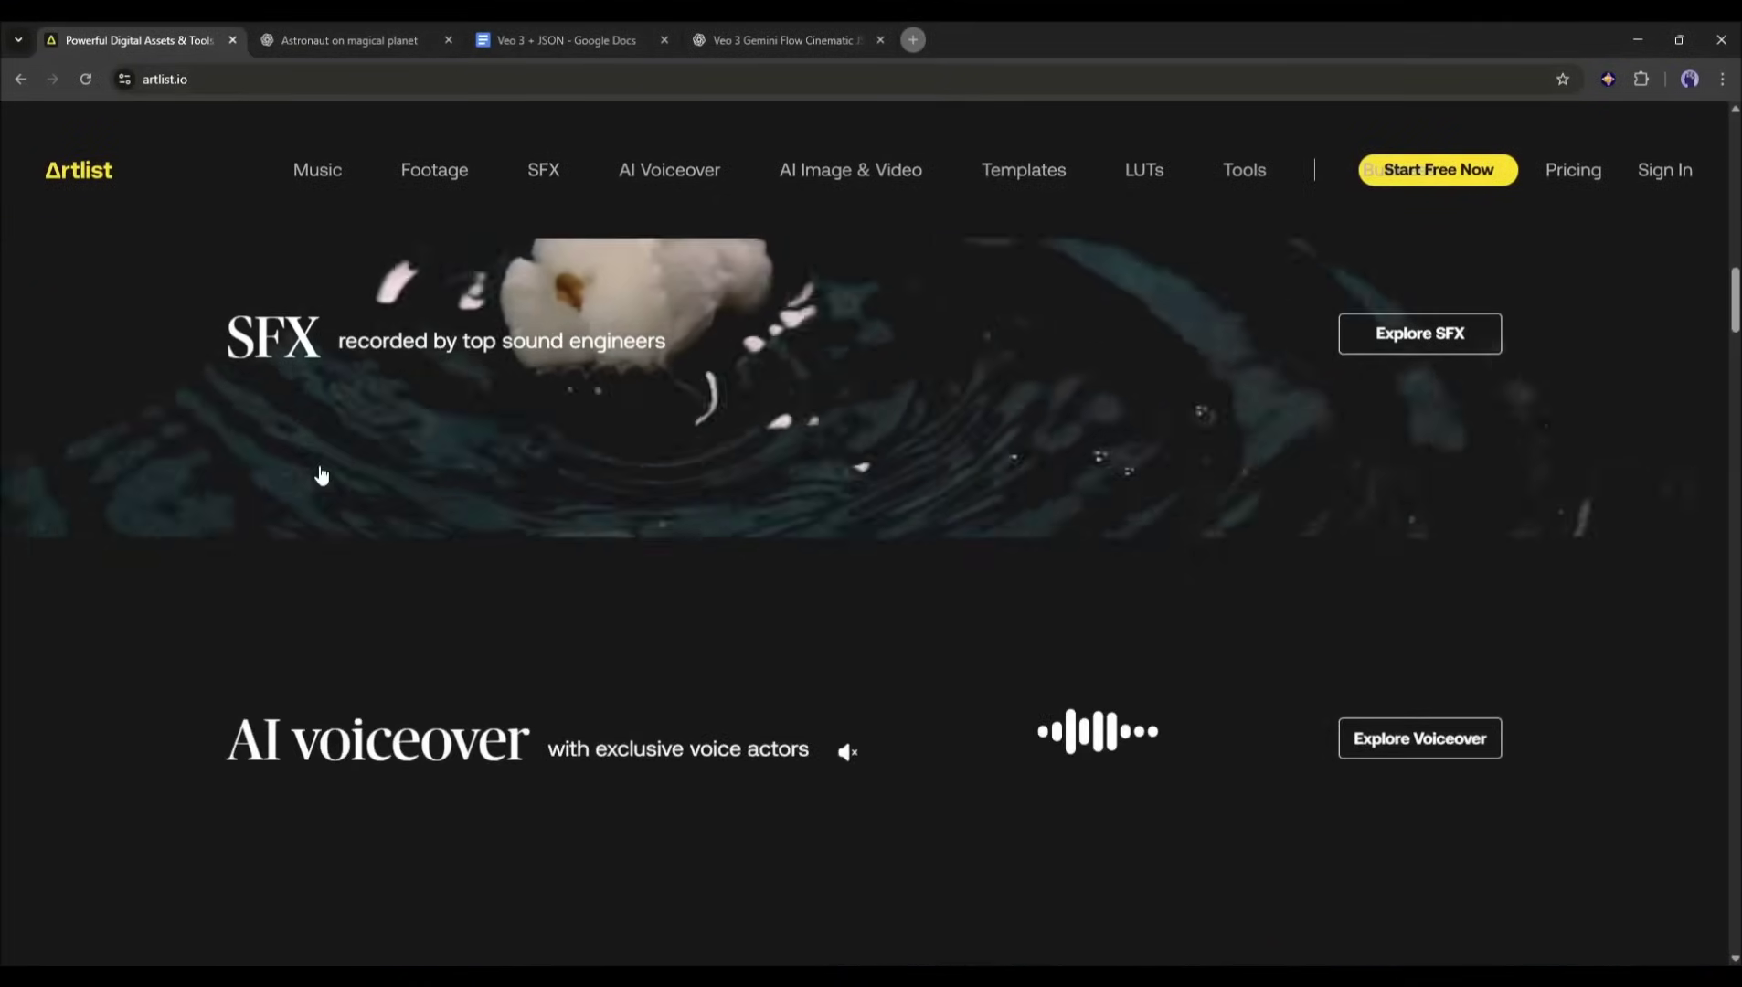
pyautogui.scroll(-3, 433, 486)
pyautogui.scroll(-2, 433, 485)
pyautogui.scroll(-3, 340, 462)
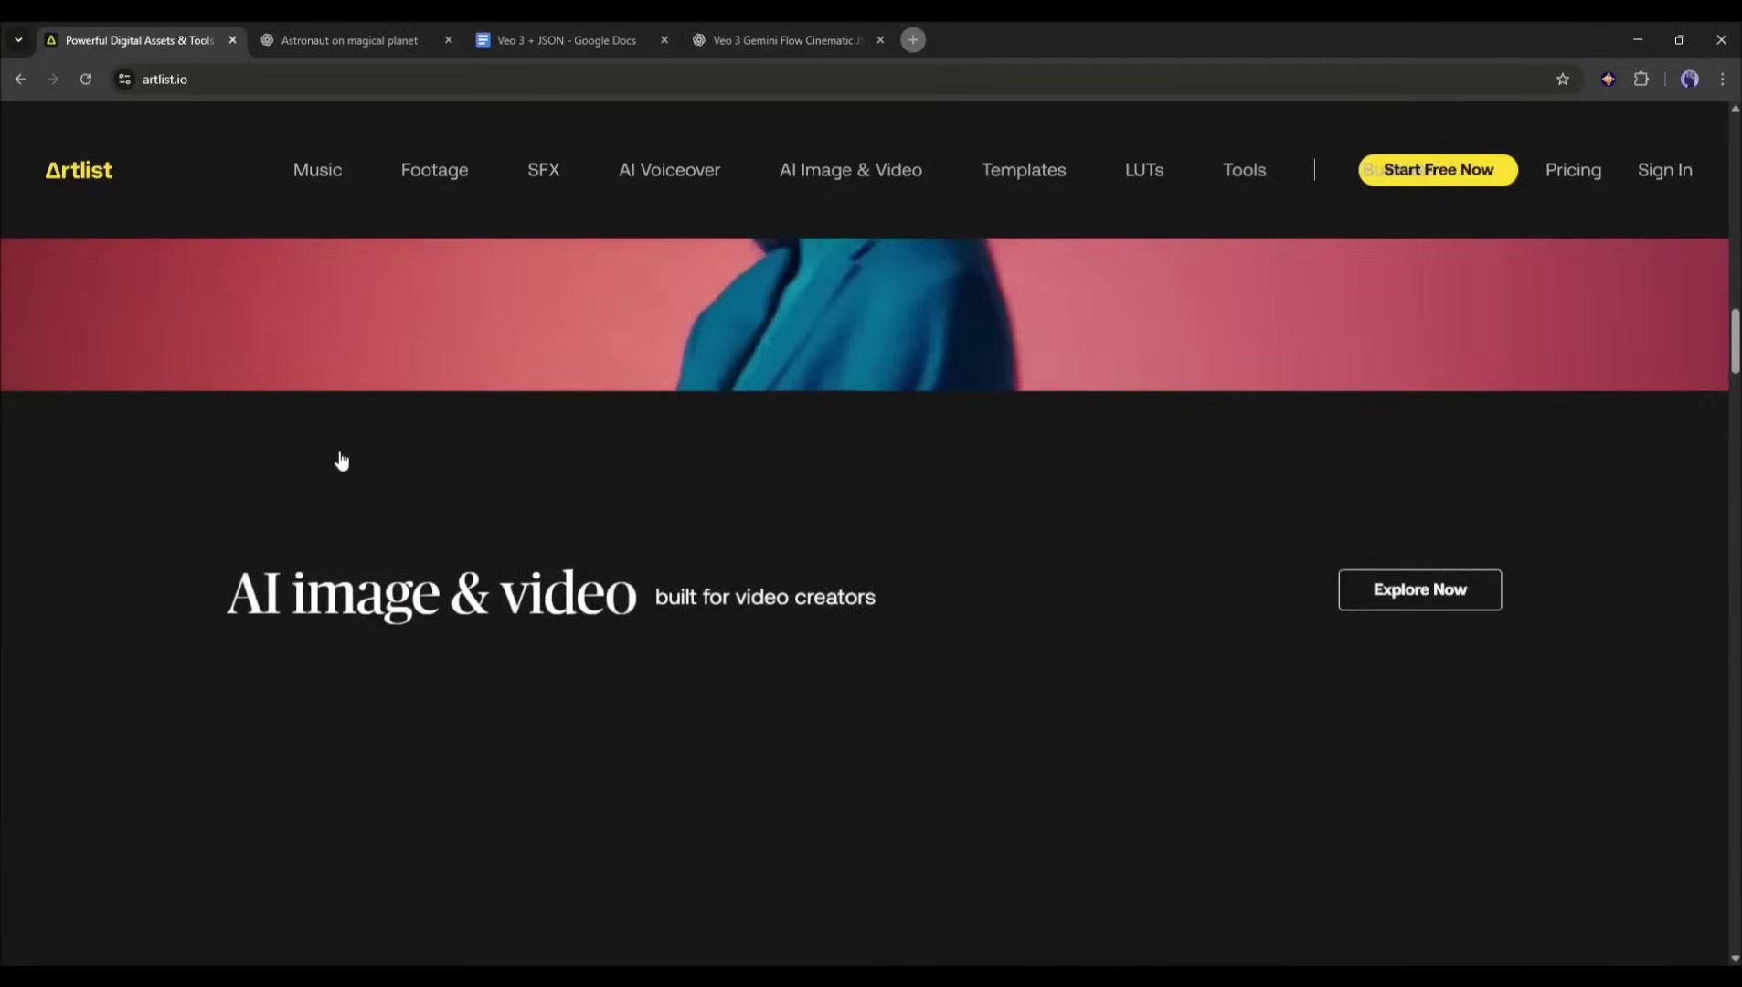
pyautogui.scroll(-3, 334, 462)
pyautogui.scroll(-3, 409, 544)
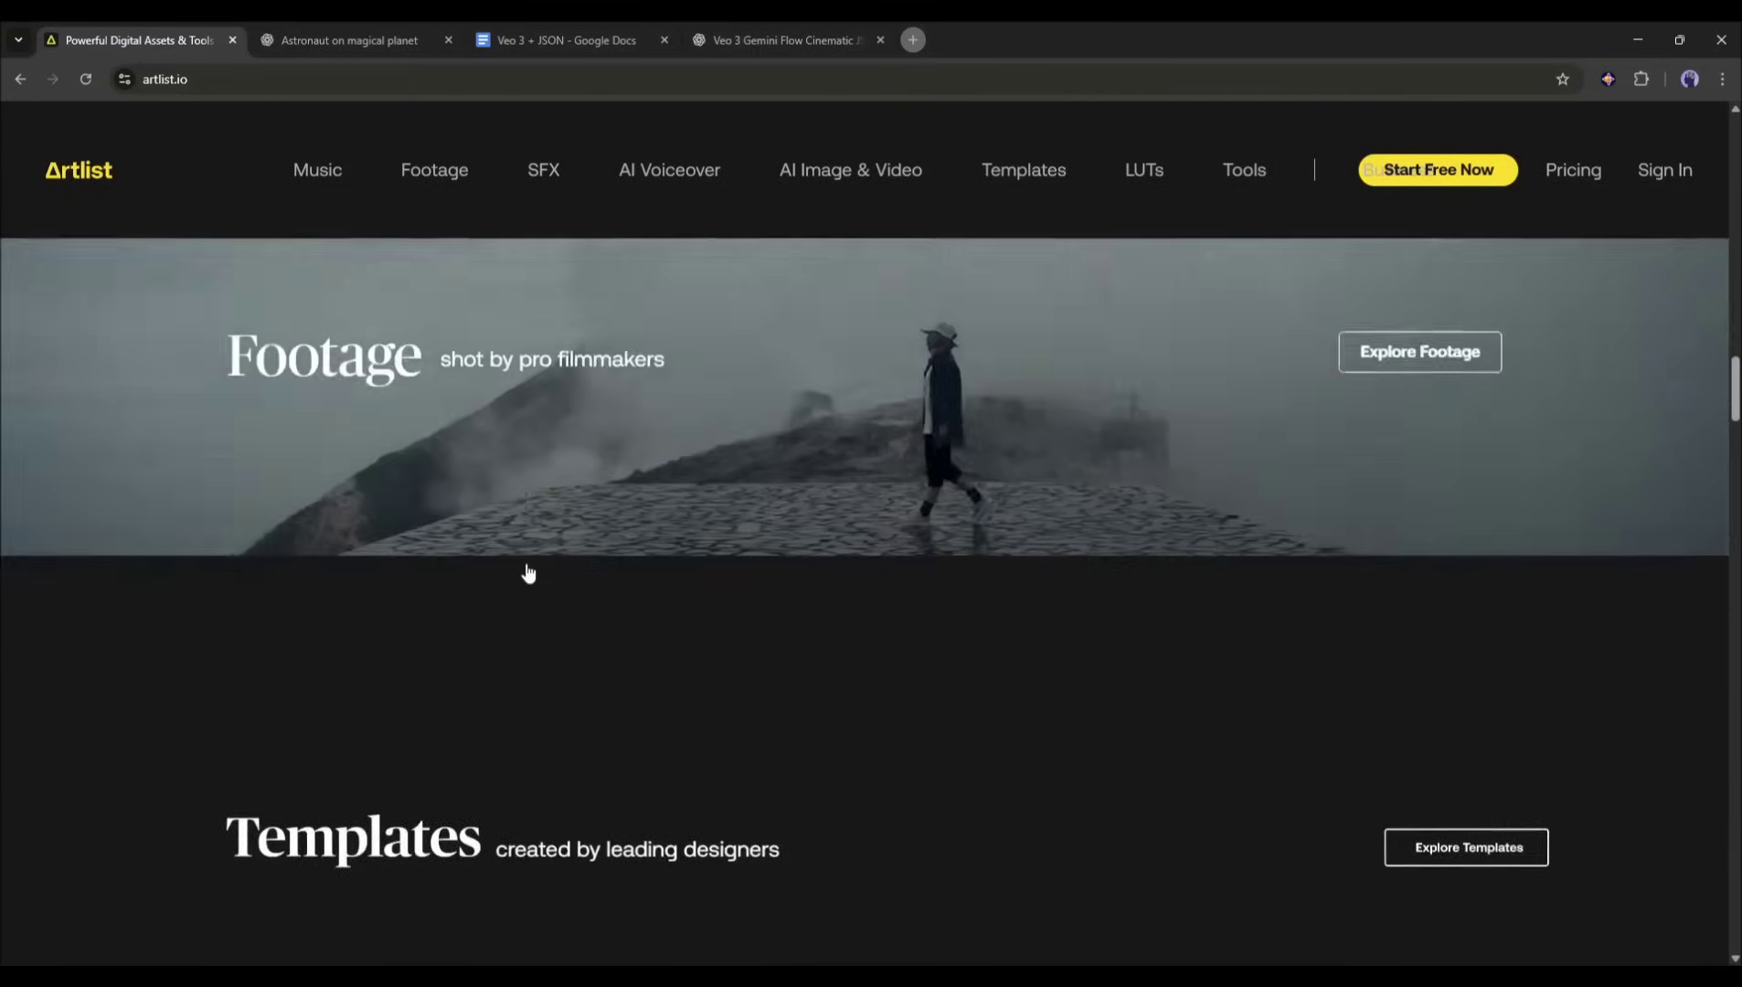
pyautogui.scroll(-4, 526, 568)
pyautogui.scroll(-3, 526, 568)
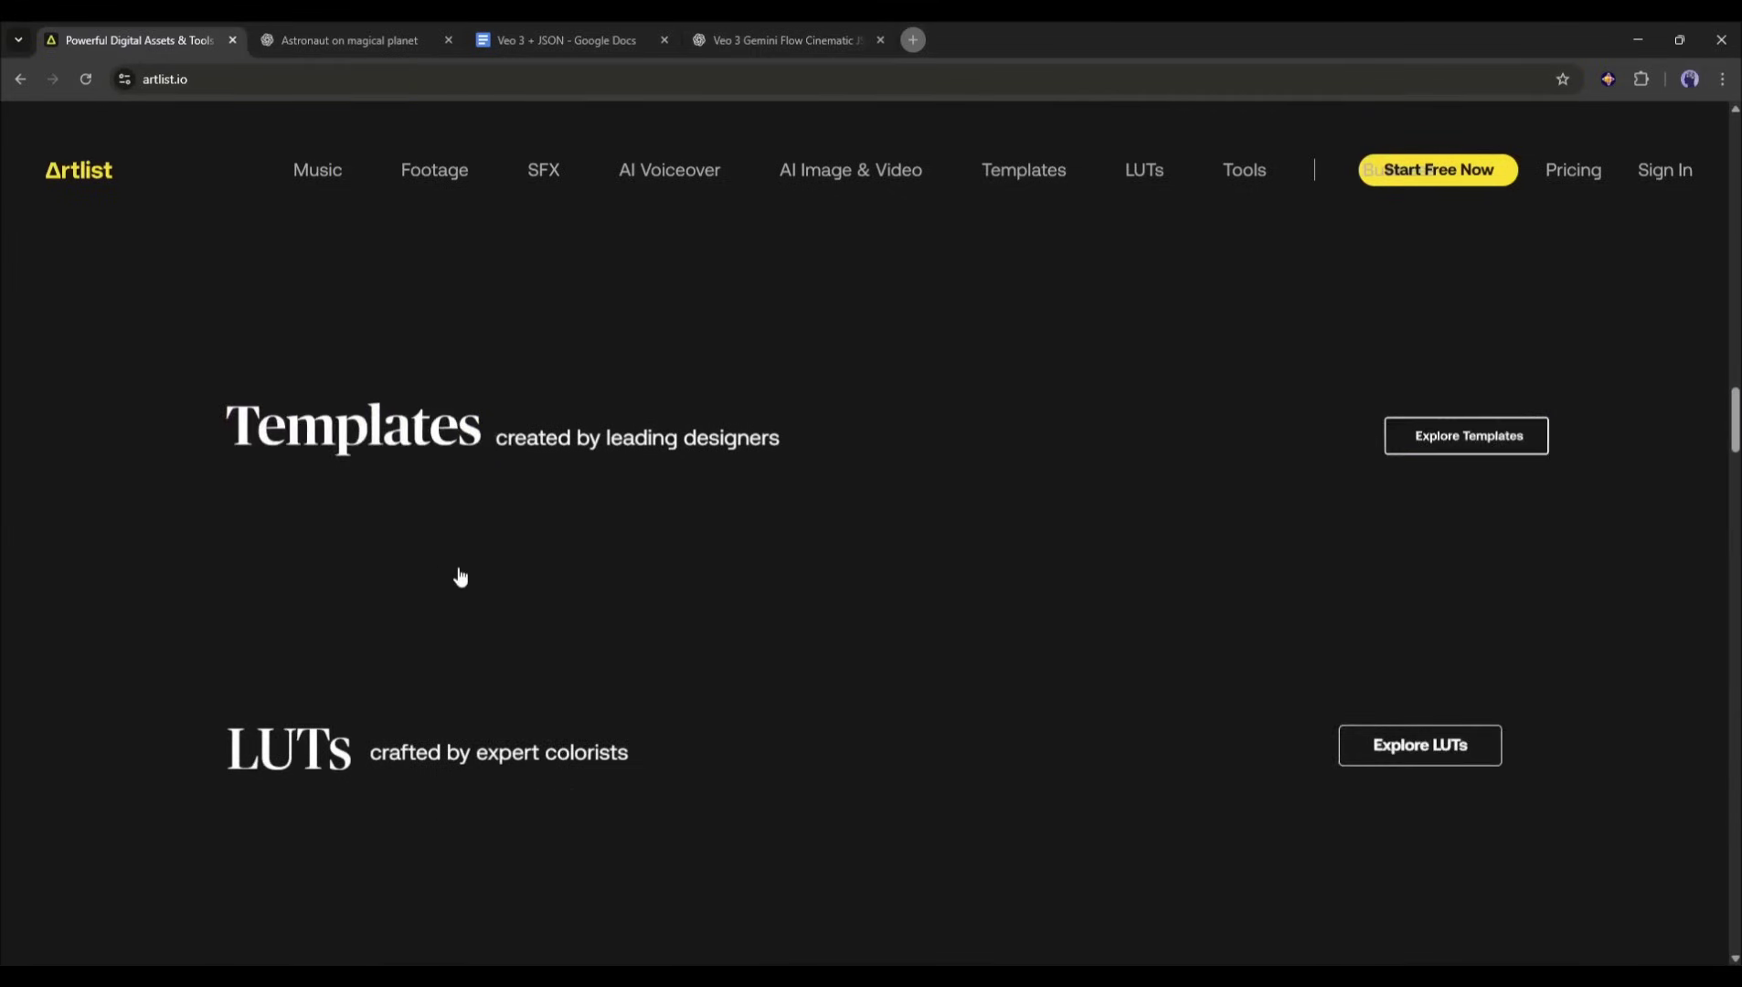
pyautogui.scroll(-3, 459, 577)
pyautogui.scroll(-3, 503, 571)
pyautogui.scroll(-3, 521, 571)
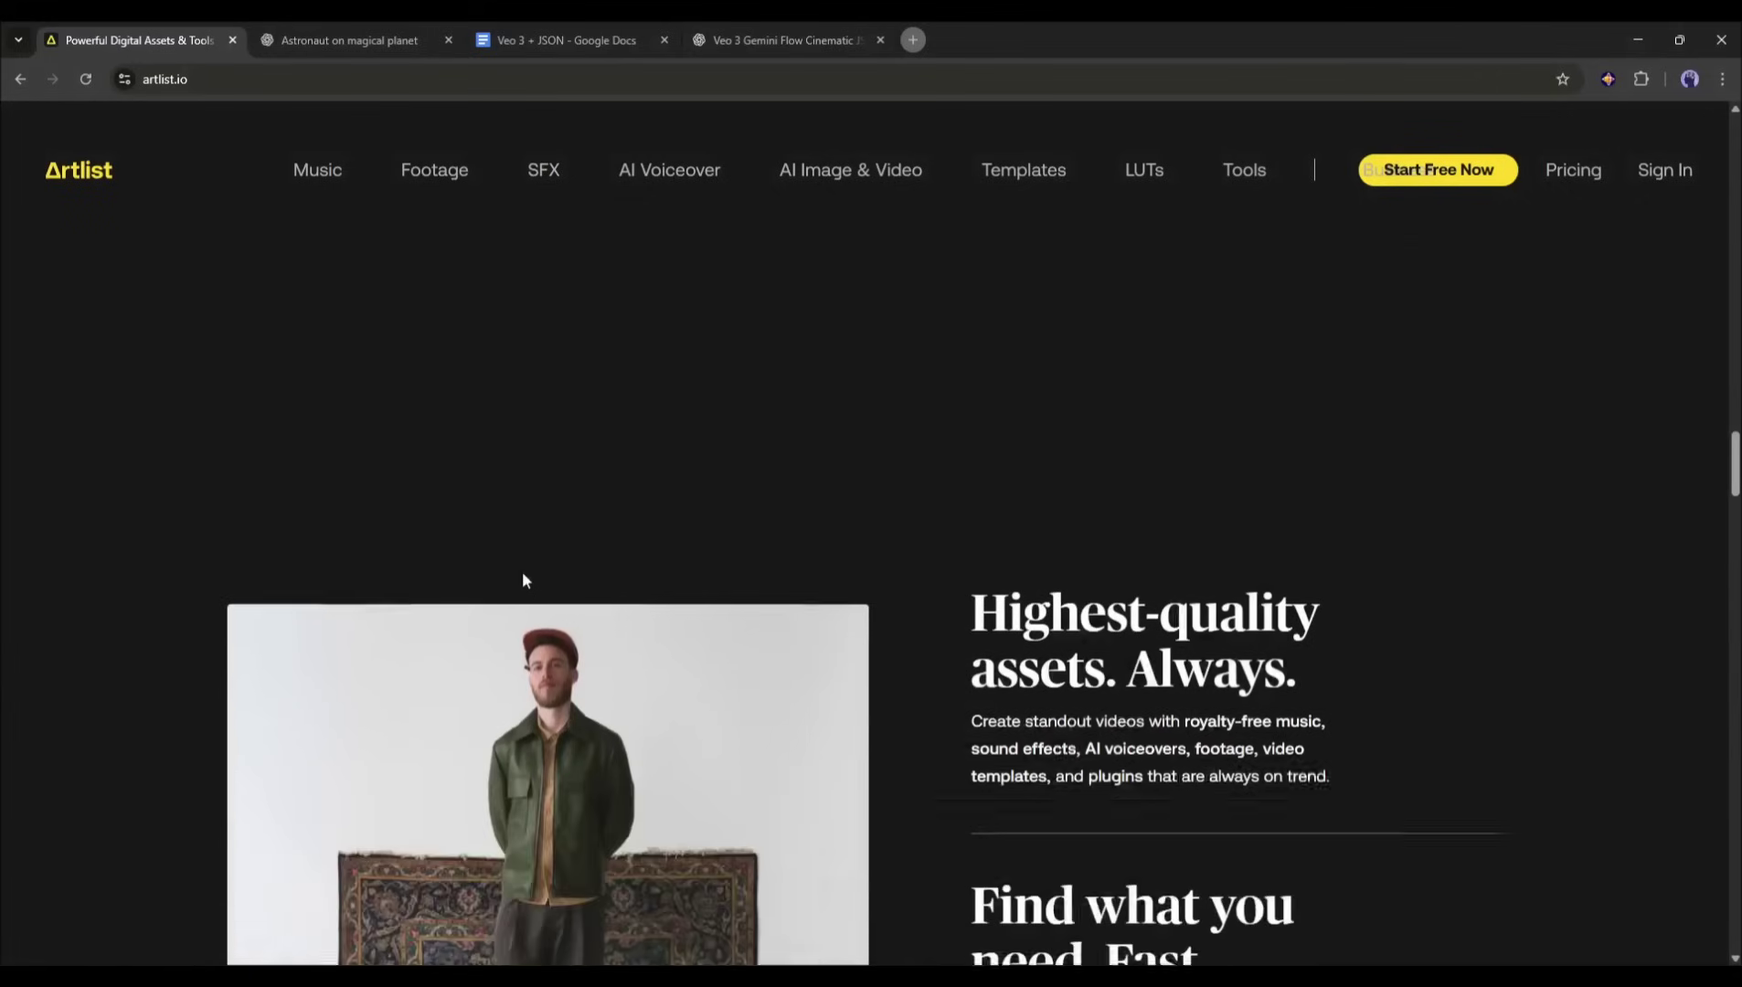
pyautogui.scroll(-2, 521, 572)
pyautogui.scroll(-5, 863, 680)
pyautogui.scroll(-5, 1589, 725)
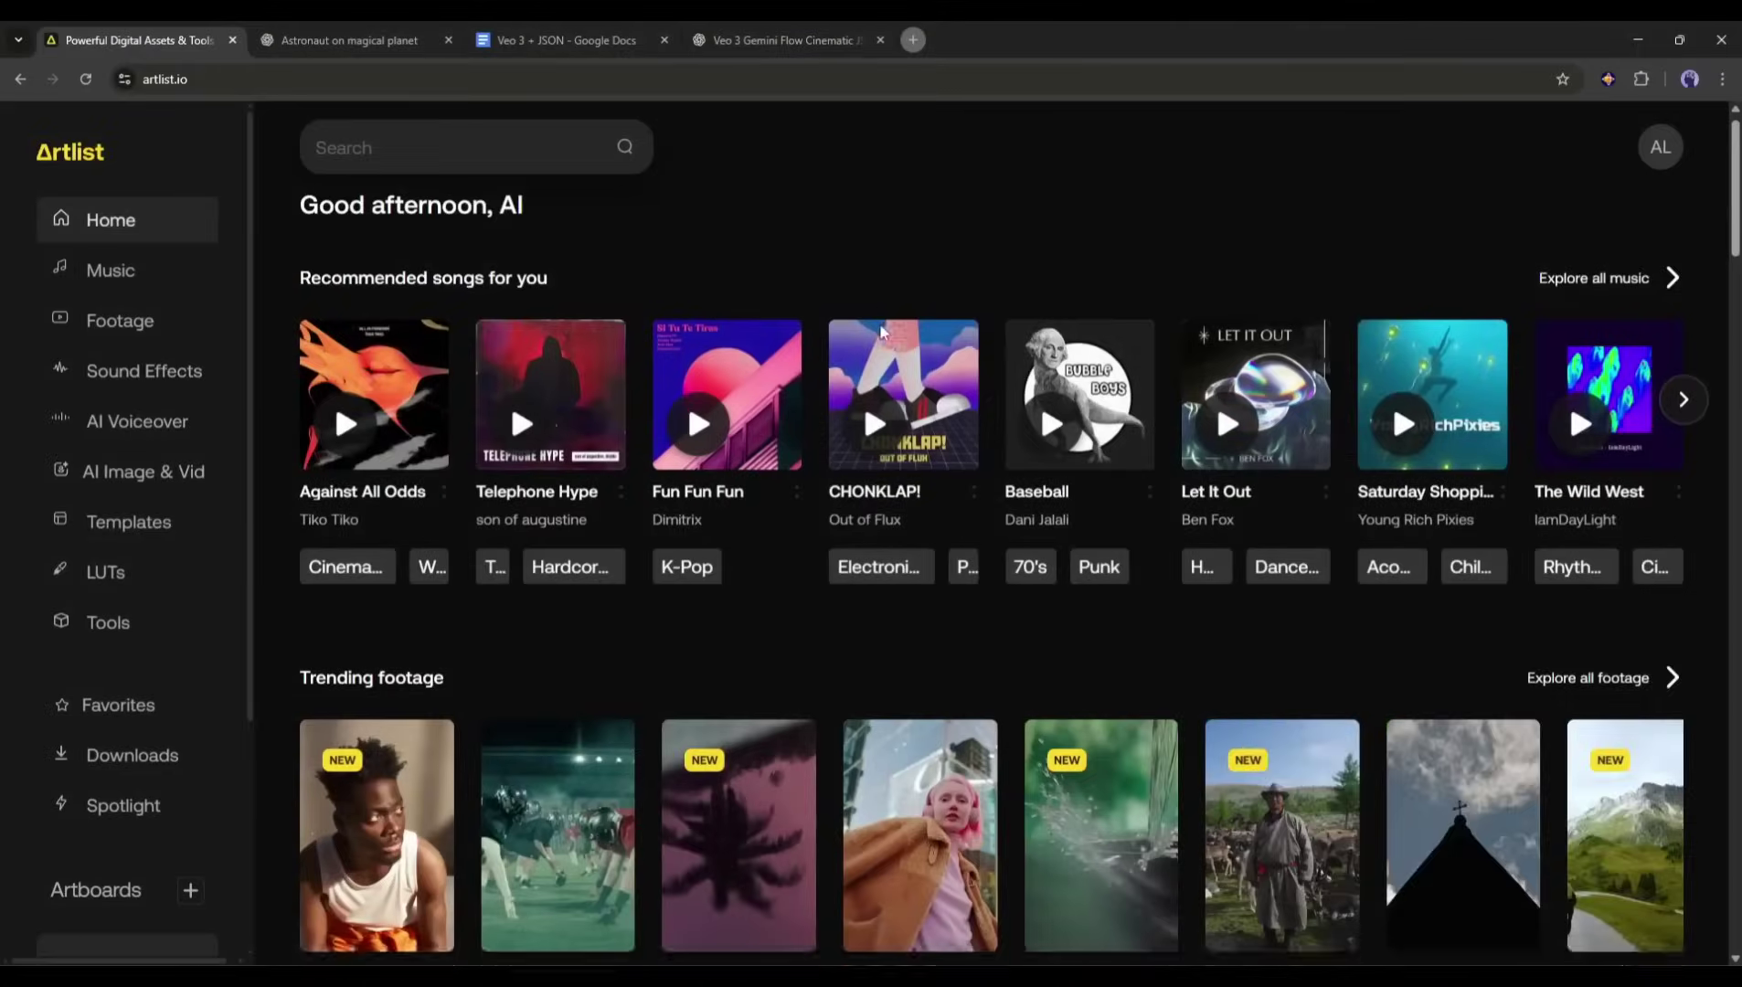
pyautogui.scroll(-3, 1120, 346)
pyautogui.scroll(-3, 782, 335)
pyautogui.scroll(-3, 718, 330)
pyautogui.scroll(-5, 754, 337)
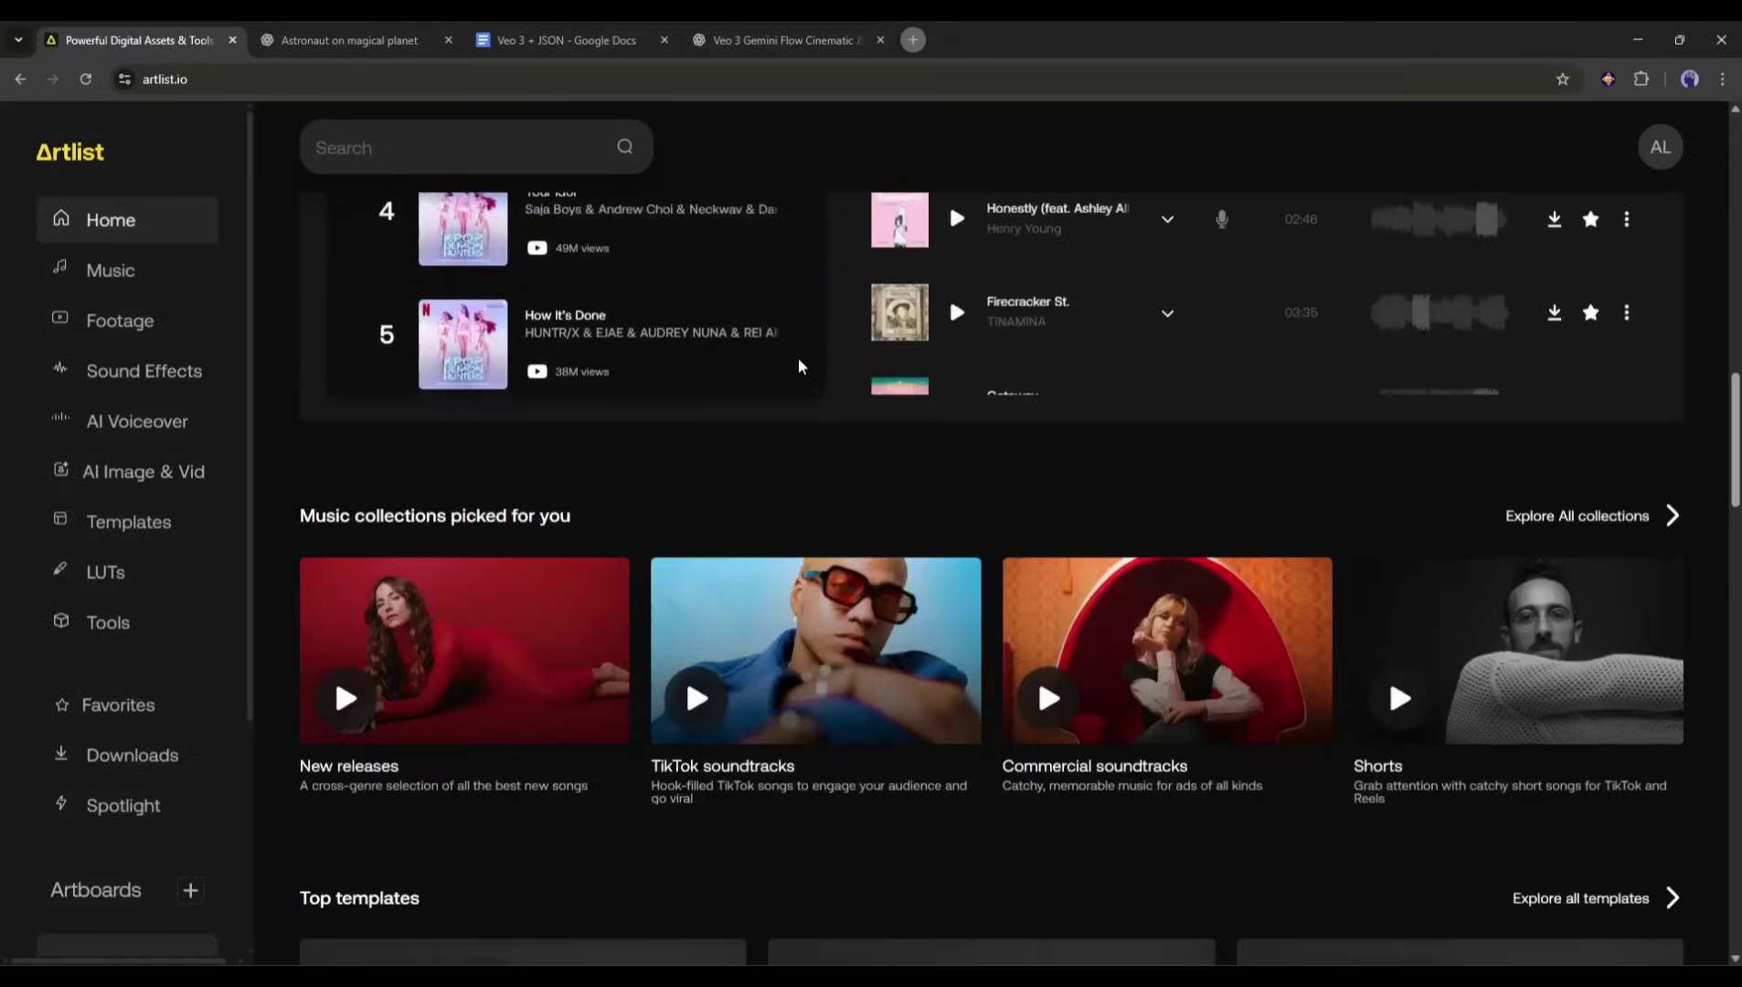
pyautogui.scroll(-5, 601, 488)
pyautogui.scroll(-5, 595, 458)
pyautogui.scroll(-3, 757, 426)
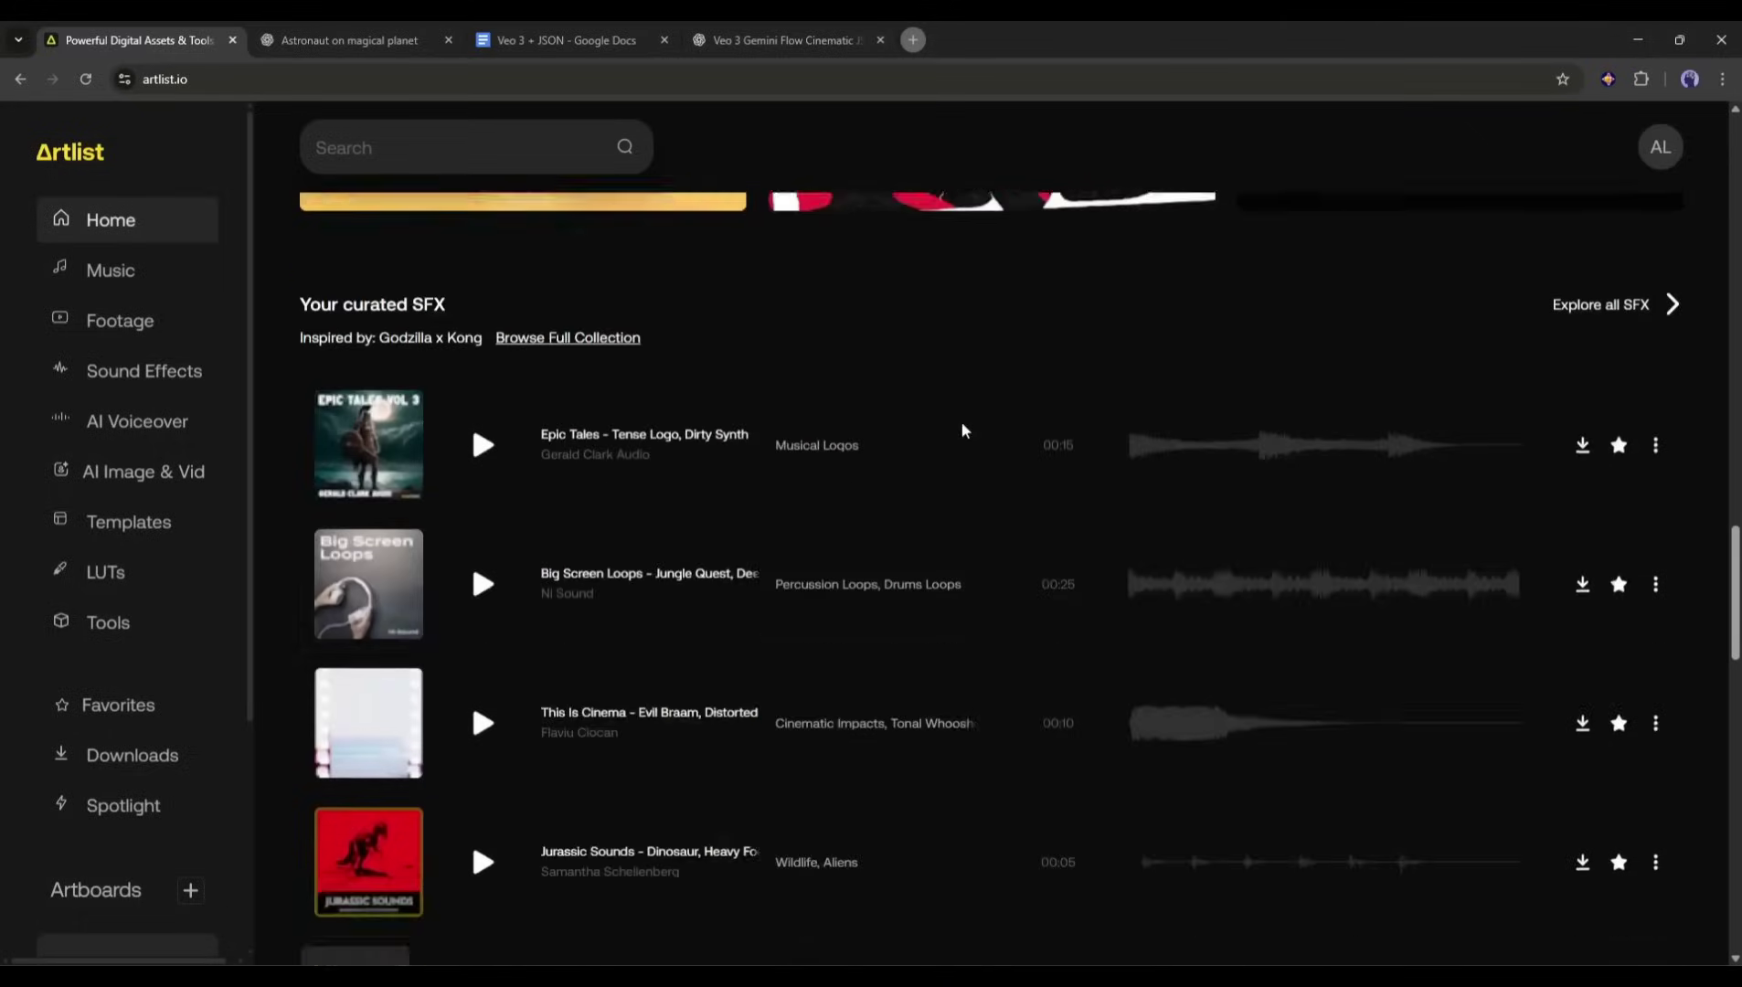
pyautogui.scroll(-4, 967, 421)
pyautogui.scroll(-4, 1048, 469)
pyautogui.scroll(3, 785, 457)
pyautogui.scroll(4, 785, 457)
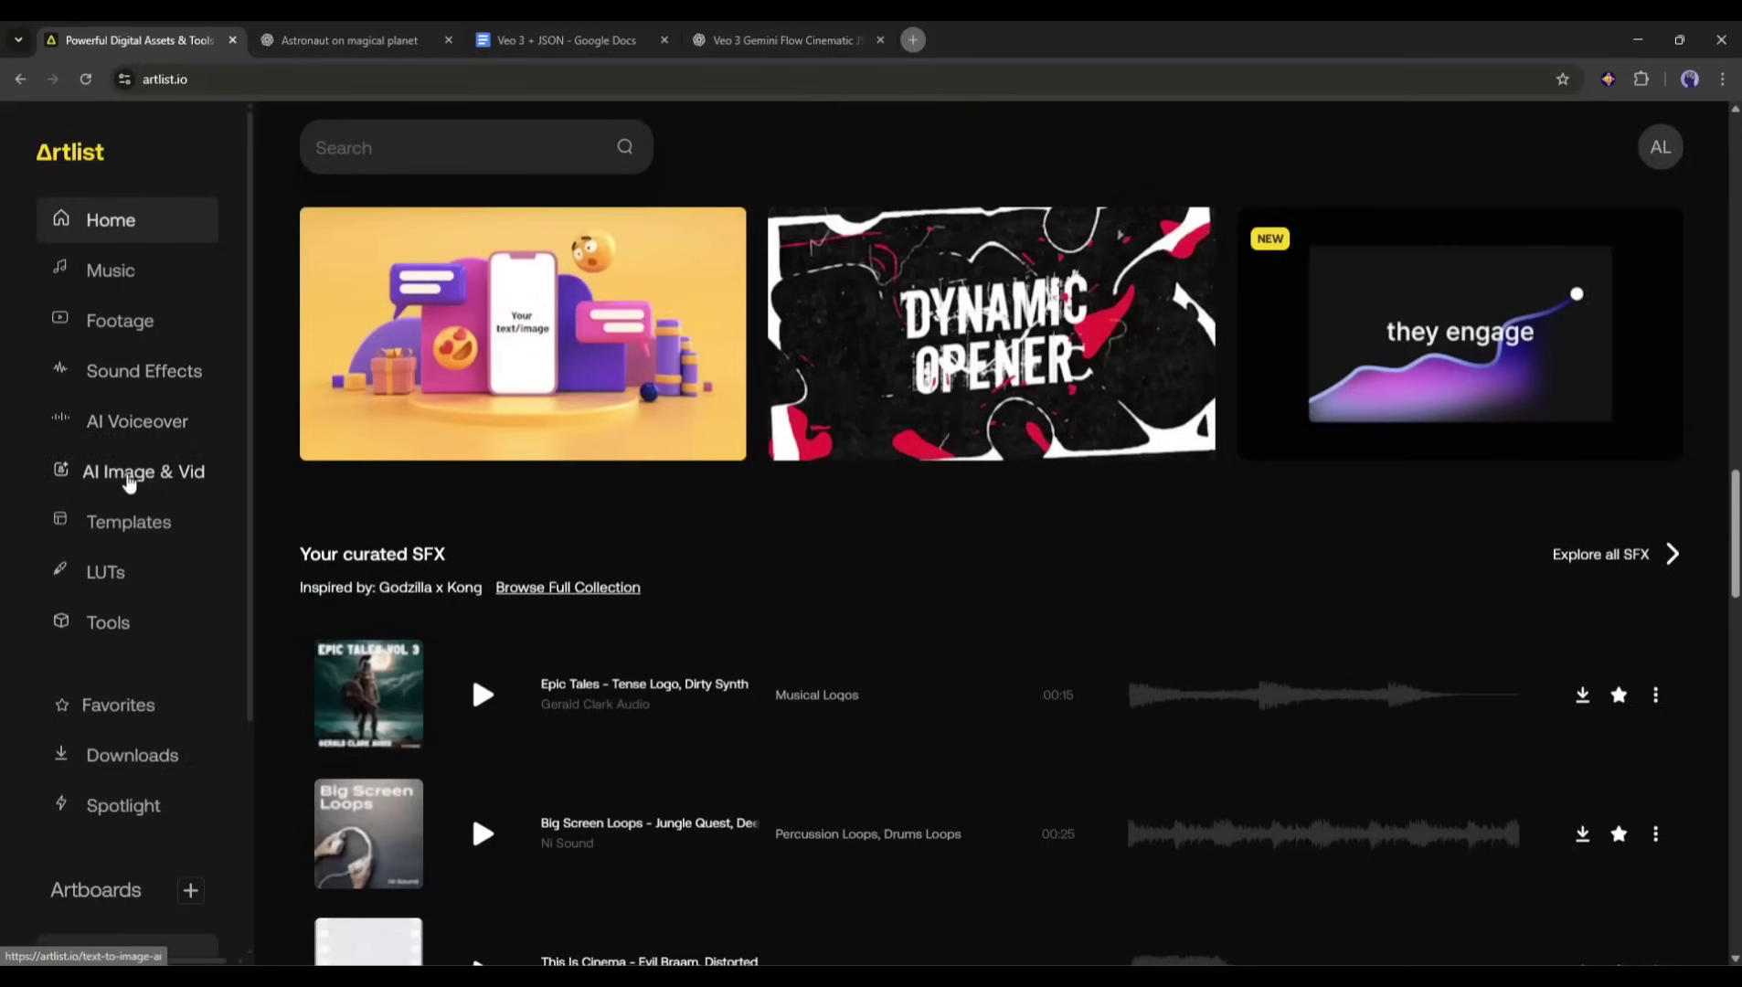
# - Pass through the AI image generator to reach Artlist's AI Voiceover text-to-speech page
pyautogui.click(131, 476)
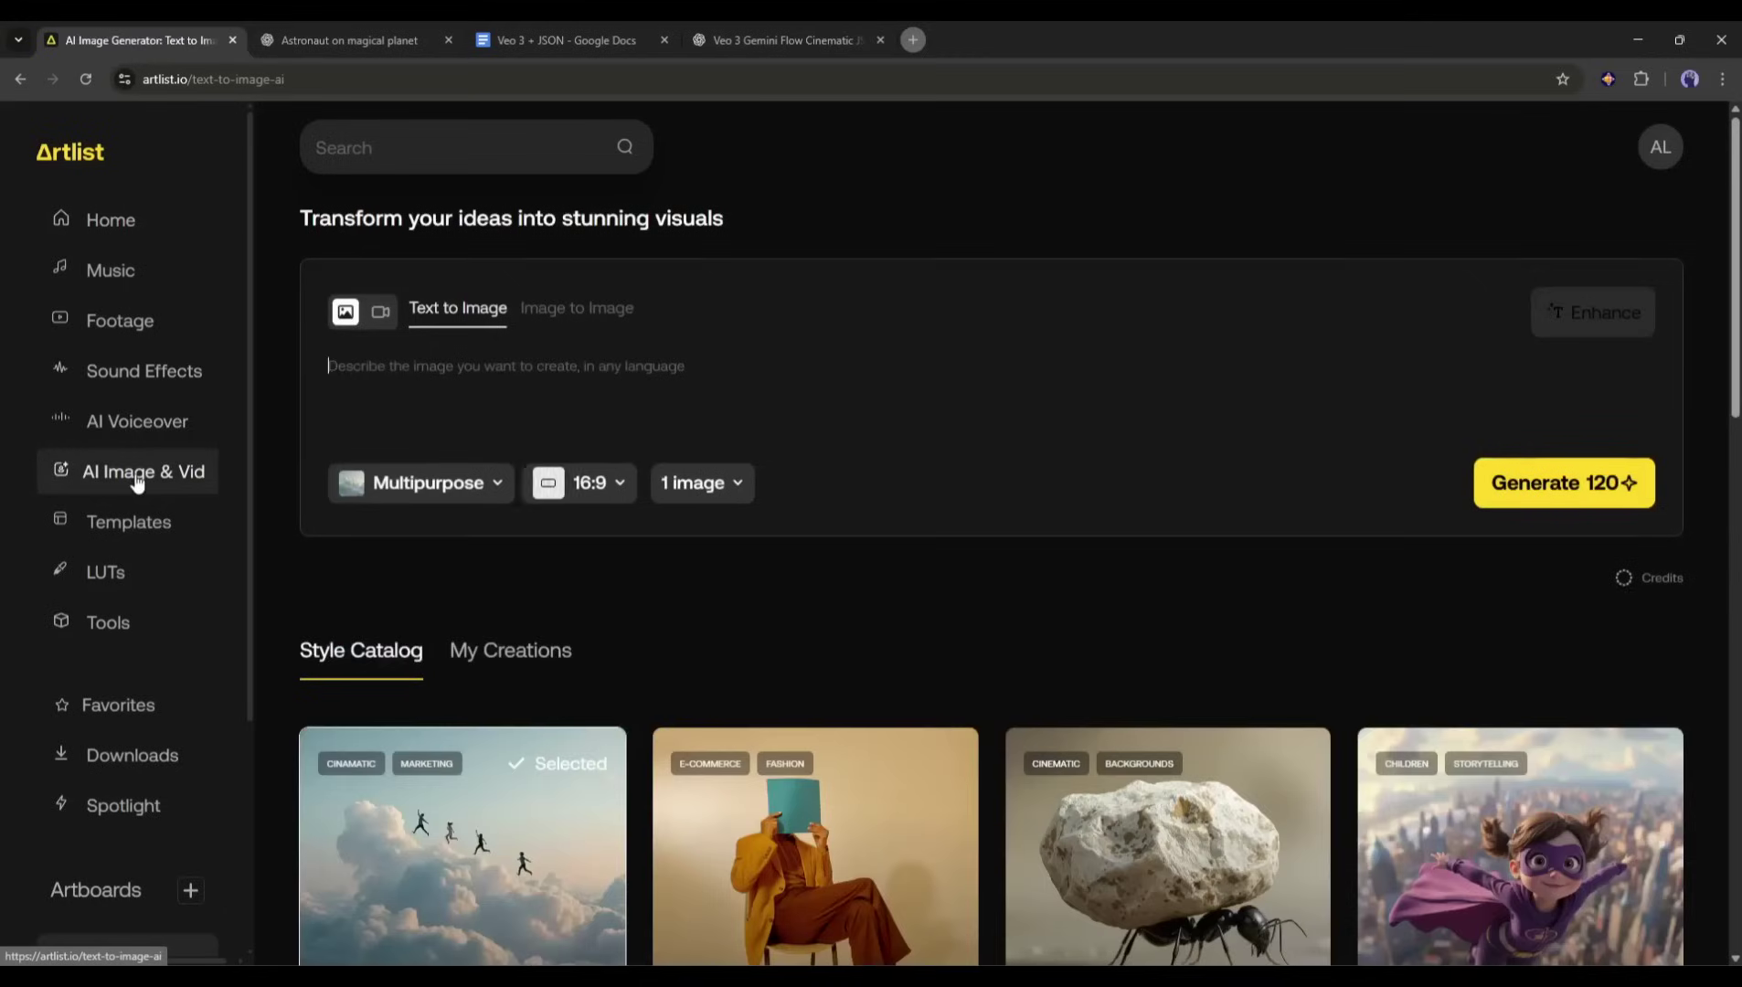
pyautogui.click(114, 421)
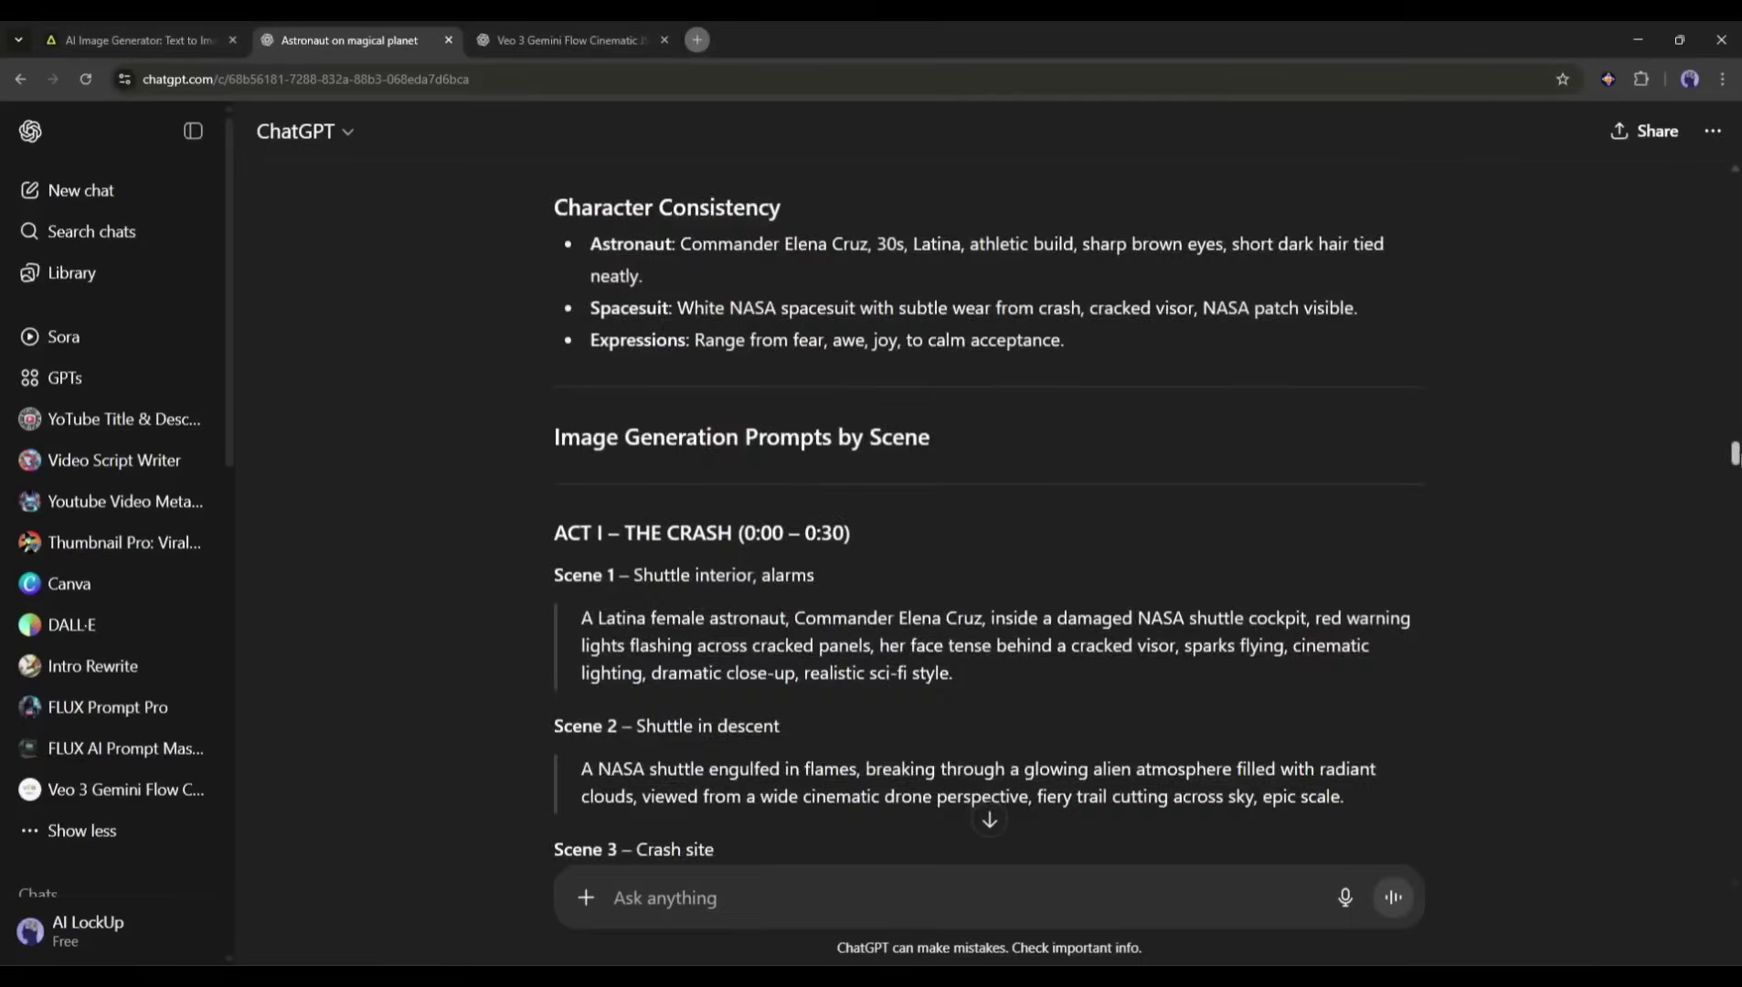
pyautogui.scroll(-10, 990, 544)
pyautogui.scroll(-5, 990, 544)
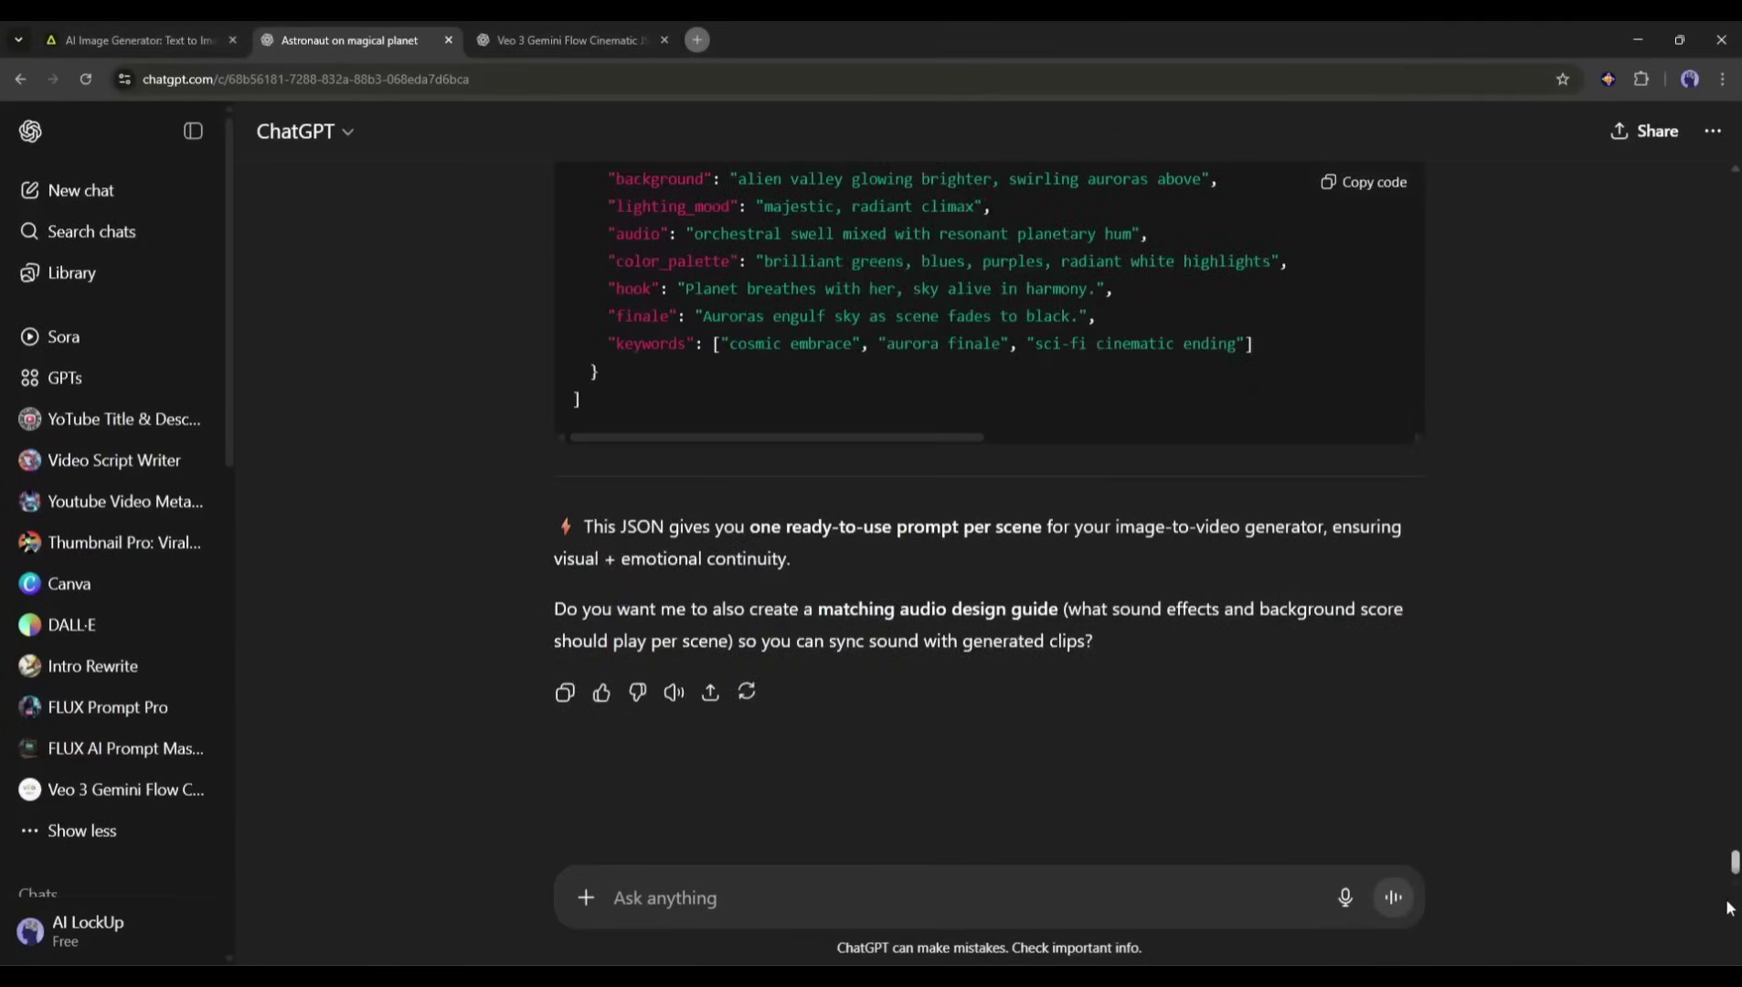
pyautogui.scroll(3, 1712, 840)
# - Scroll to Character Consistency and select Commander Elena Cruz's astronaut description
pyautogui.moveTo(1731, 842); pyautogui.dragTo(1732, 190)
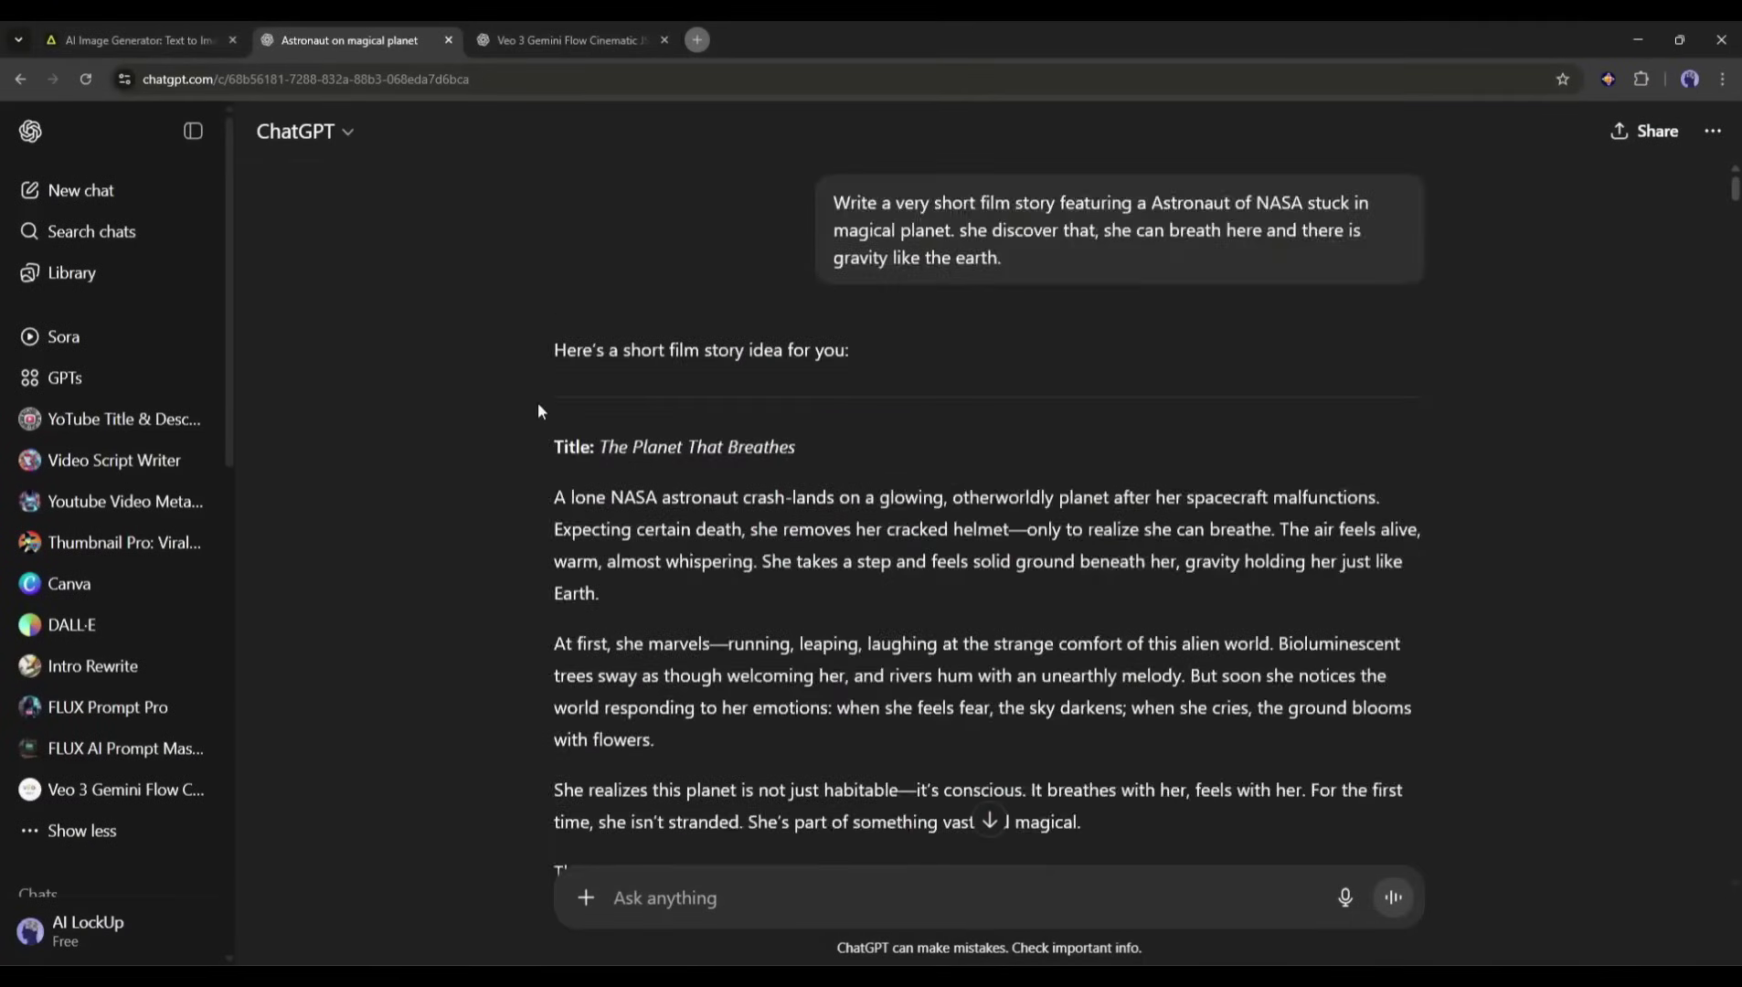
pyautogui.scroll(-5, 537, 401)
pyautogui.scroll(-8, 535, 401)
pyautogui.scroll(-4, 535, 402)
pyautogui.scroll(-4, 535, 401)
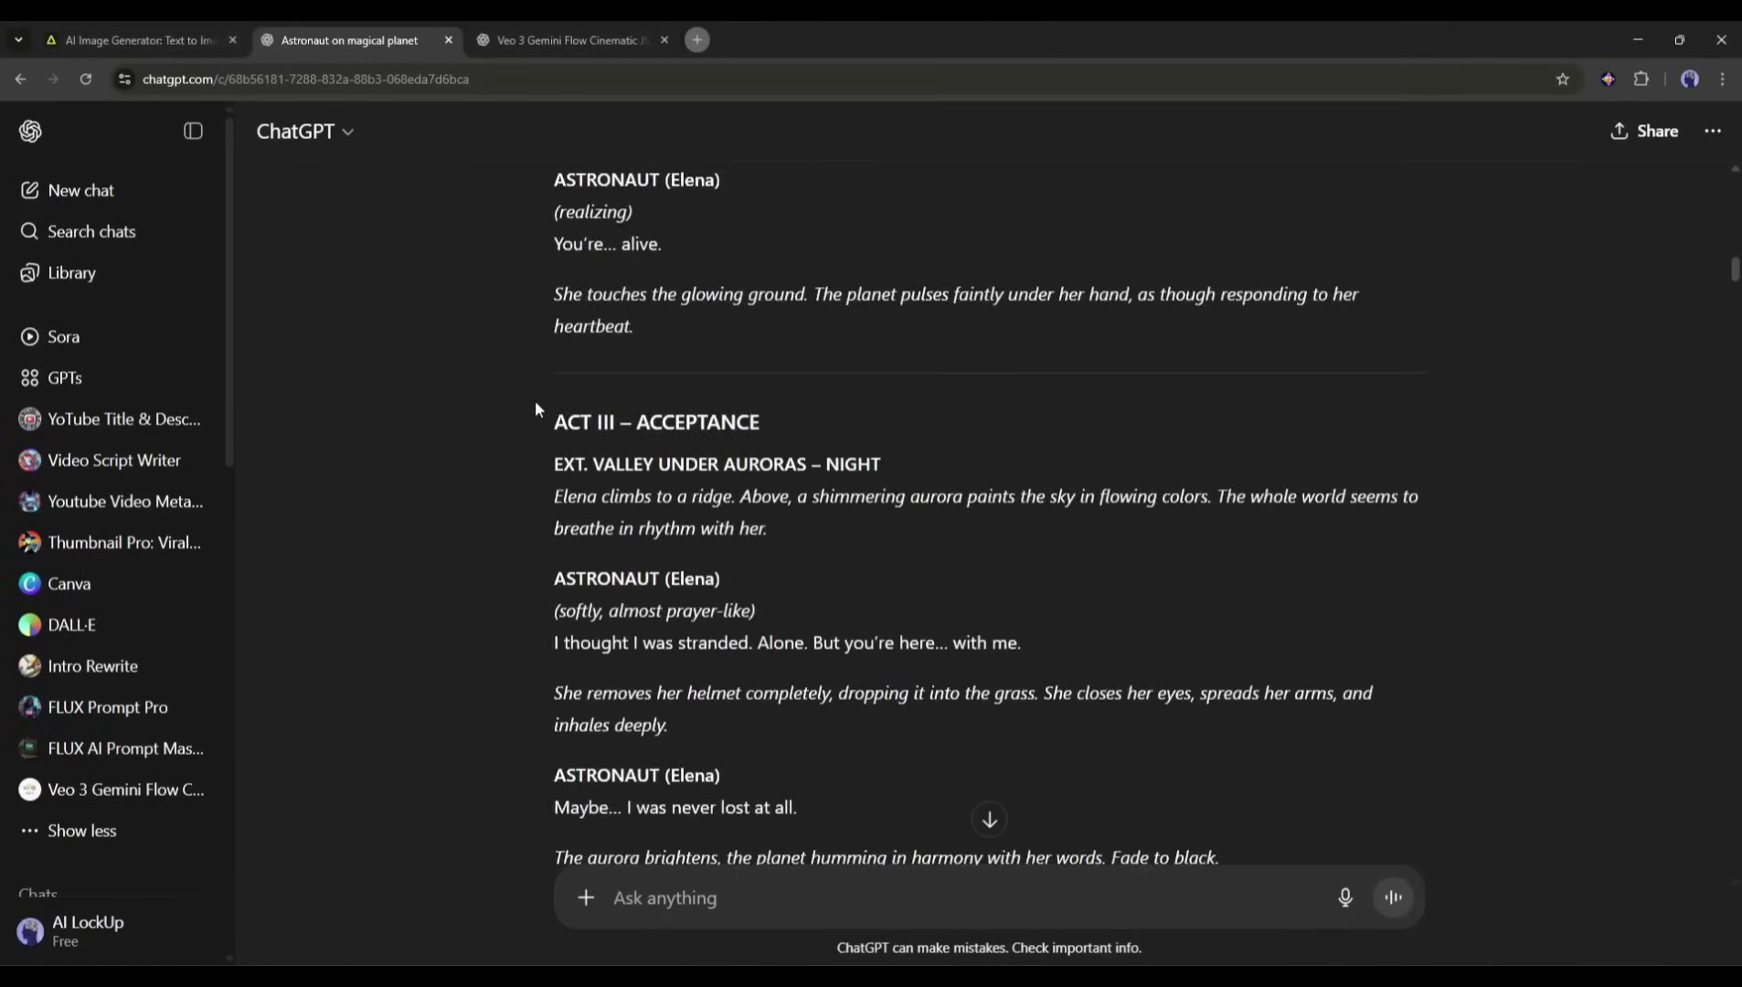
pyautogui.scroll(-3, 535, 401)
pyautogui.scroll(-6, 535, 400)
pyautogui.scroll(-2, 535, 398)
pyautogui.scroll(-5, 534, 396)
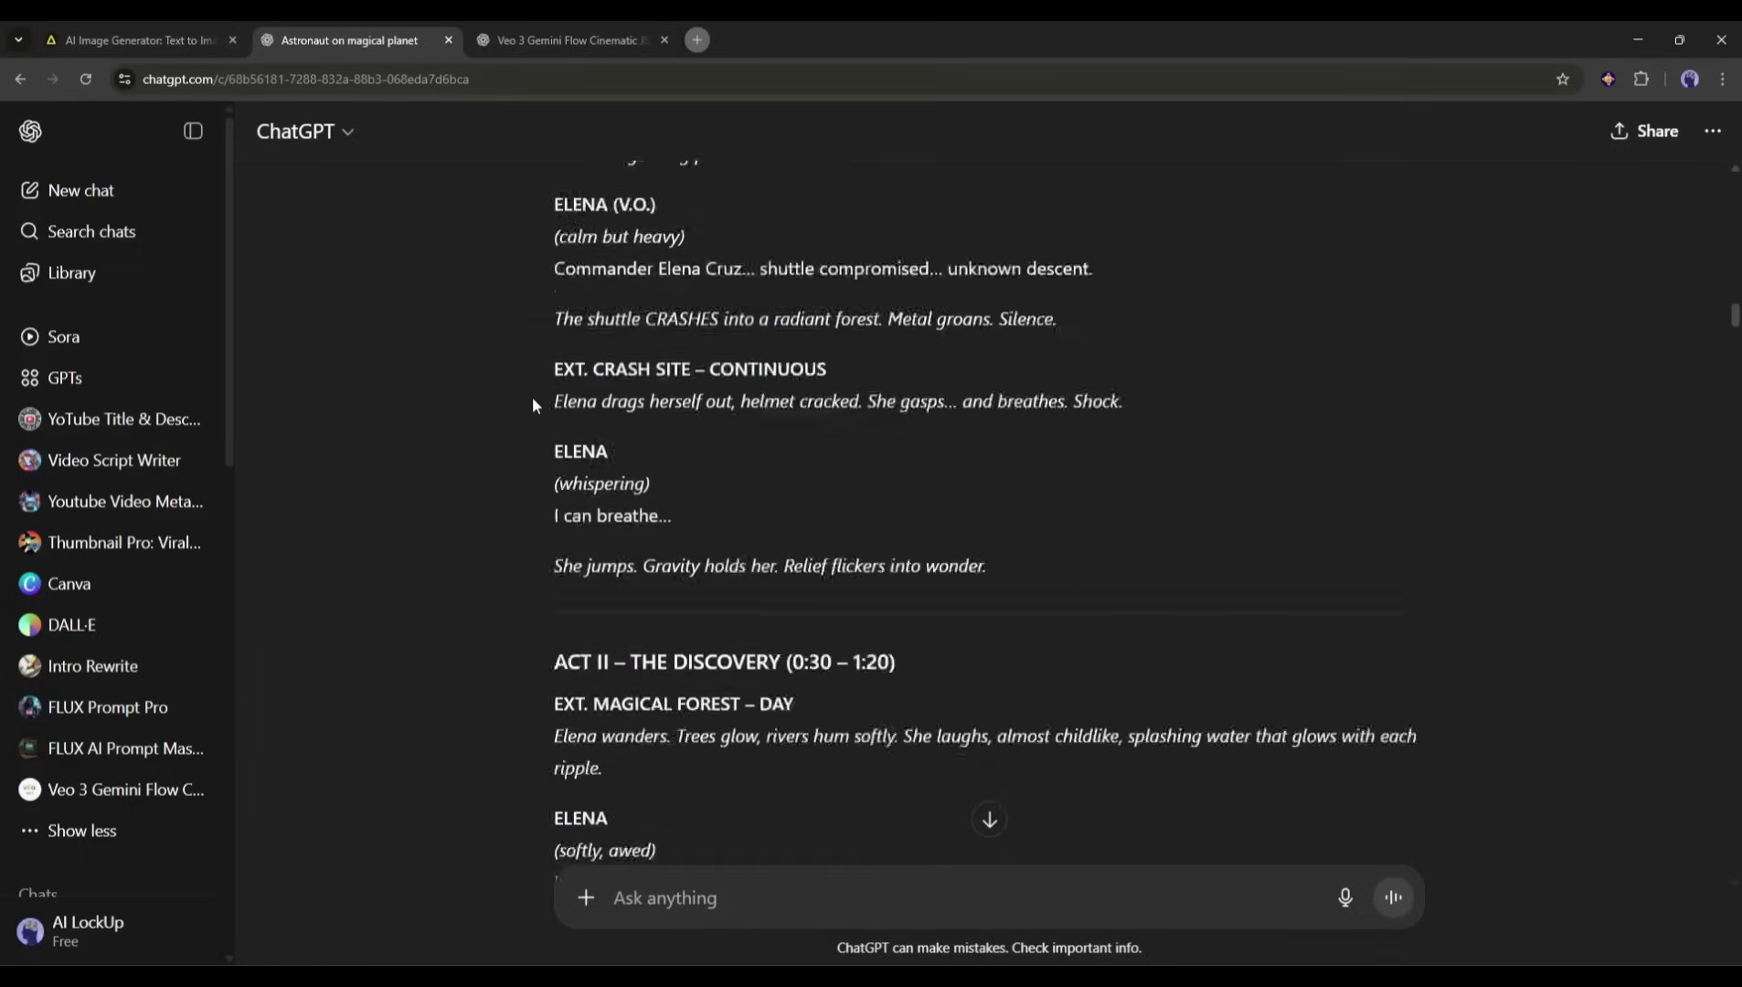
pyautogui.scroll(-5, 532, 396)
pyautogui.scroll(-5, 531, 396)
pyautogui.scroll(-5, 531, 396)
pyautogui.scroll(-3, 531, 395)
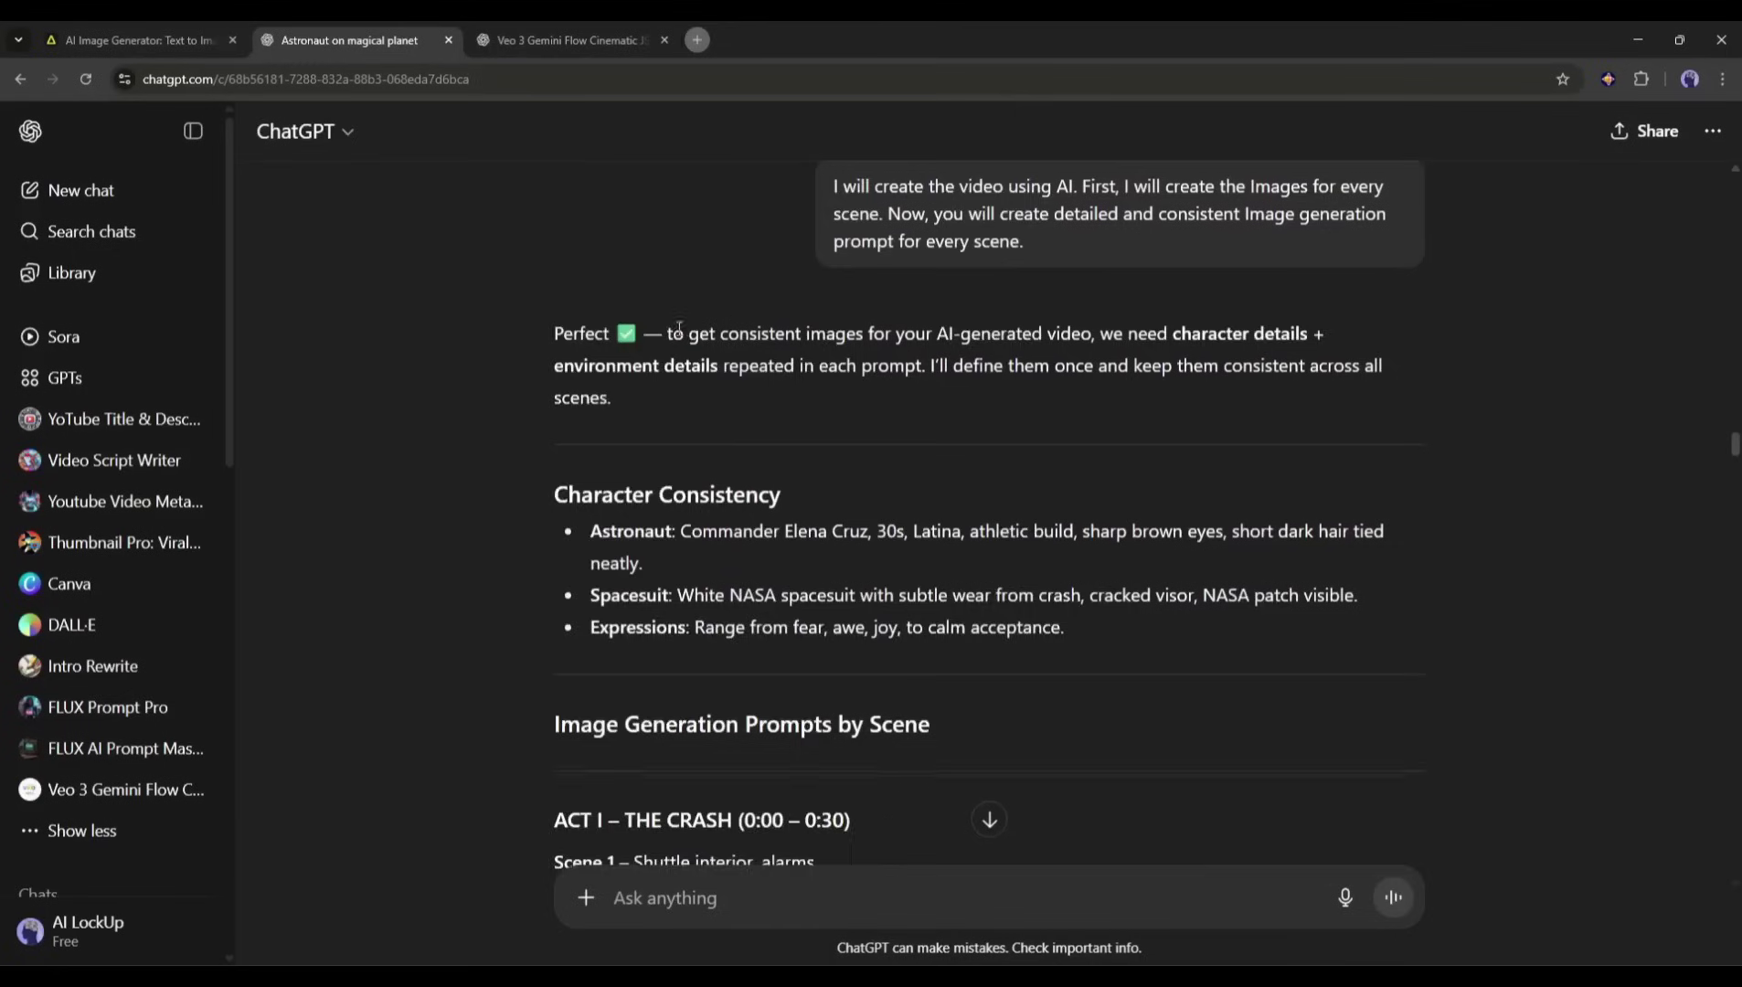
pyautogui.scroll(1, 802, 573)
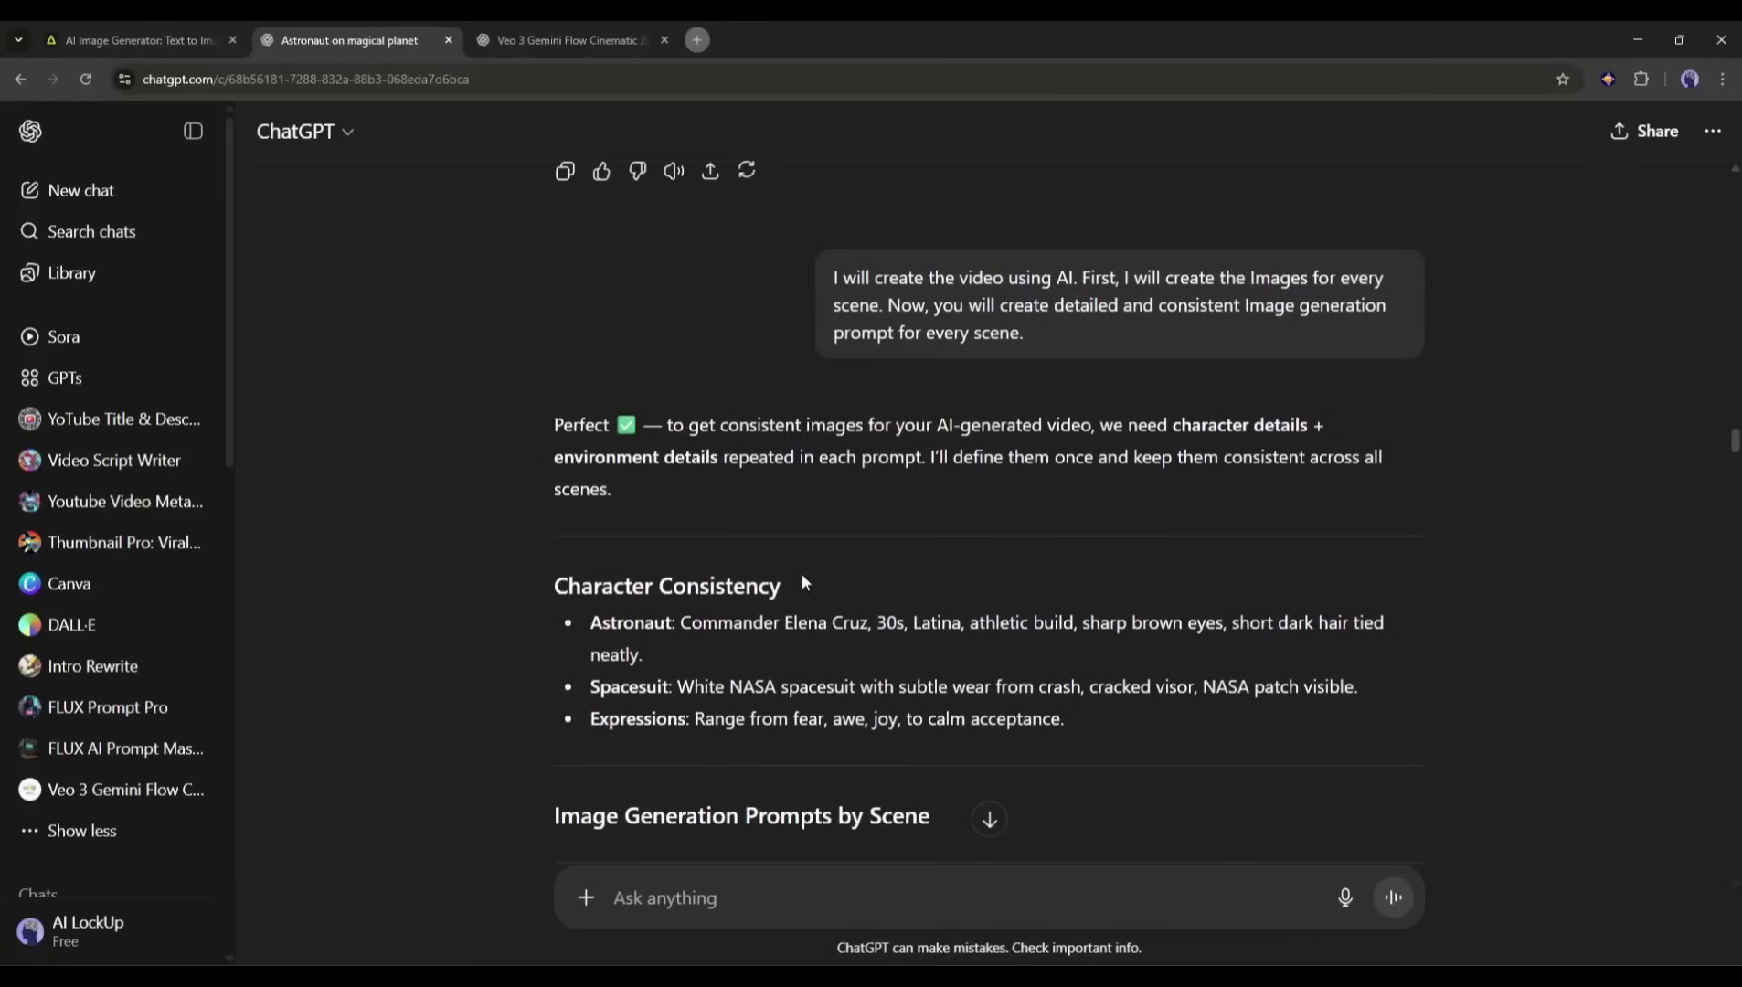
pyautogui.tripleClick(689, 633)
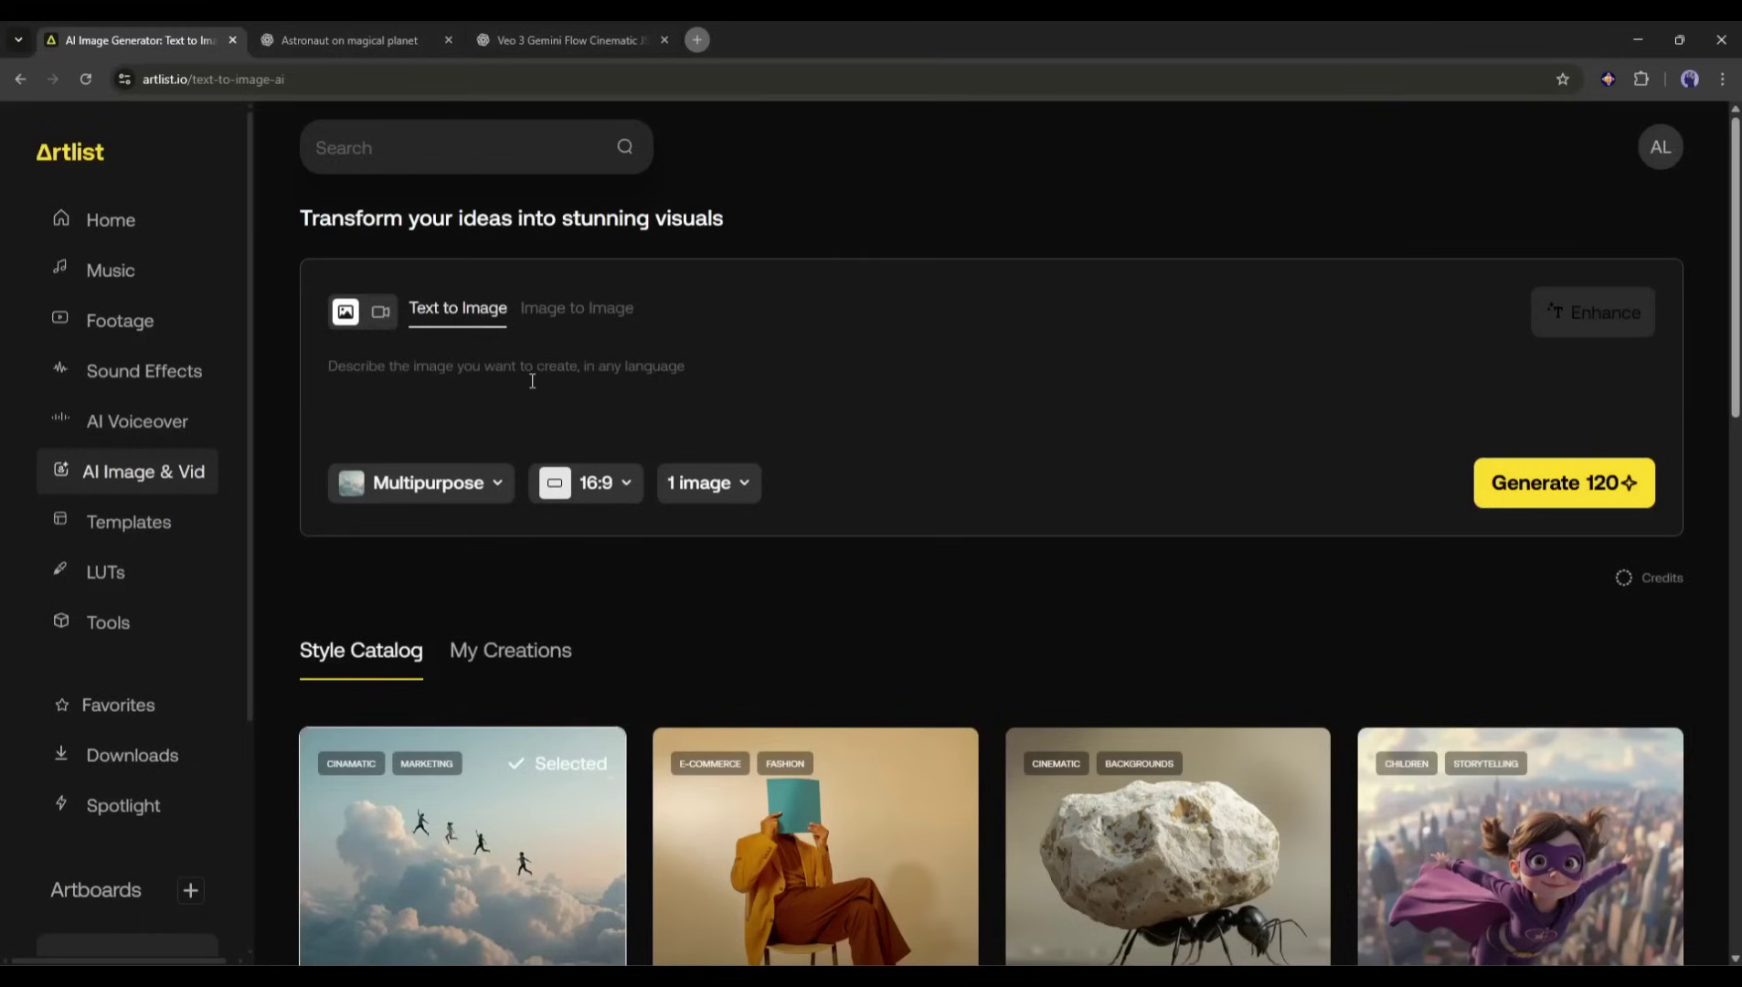
# - Paste the Elena Cruz description as the prompt, enhance it, and review the style list
pyautogui.write('Commander Elena Cruz, 30s, Latina, athletic build, sharp brown eyes, short dark hair tied neatly. White NASA spacesuit with subtle wear from crash, cracked visor, NASA patch visible.')
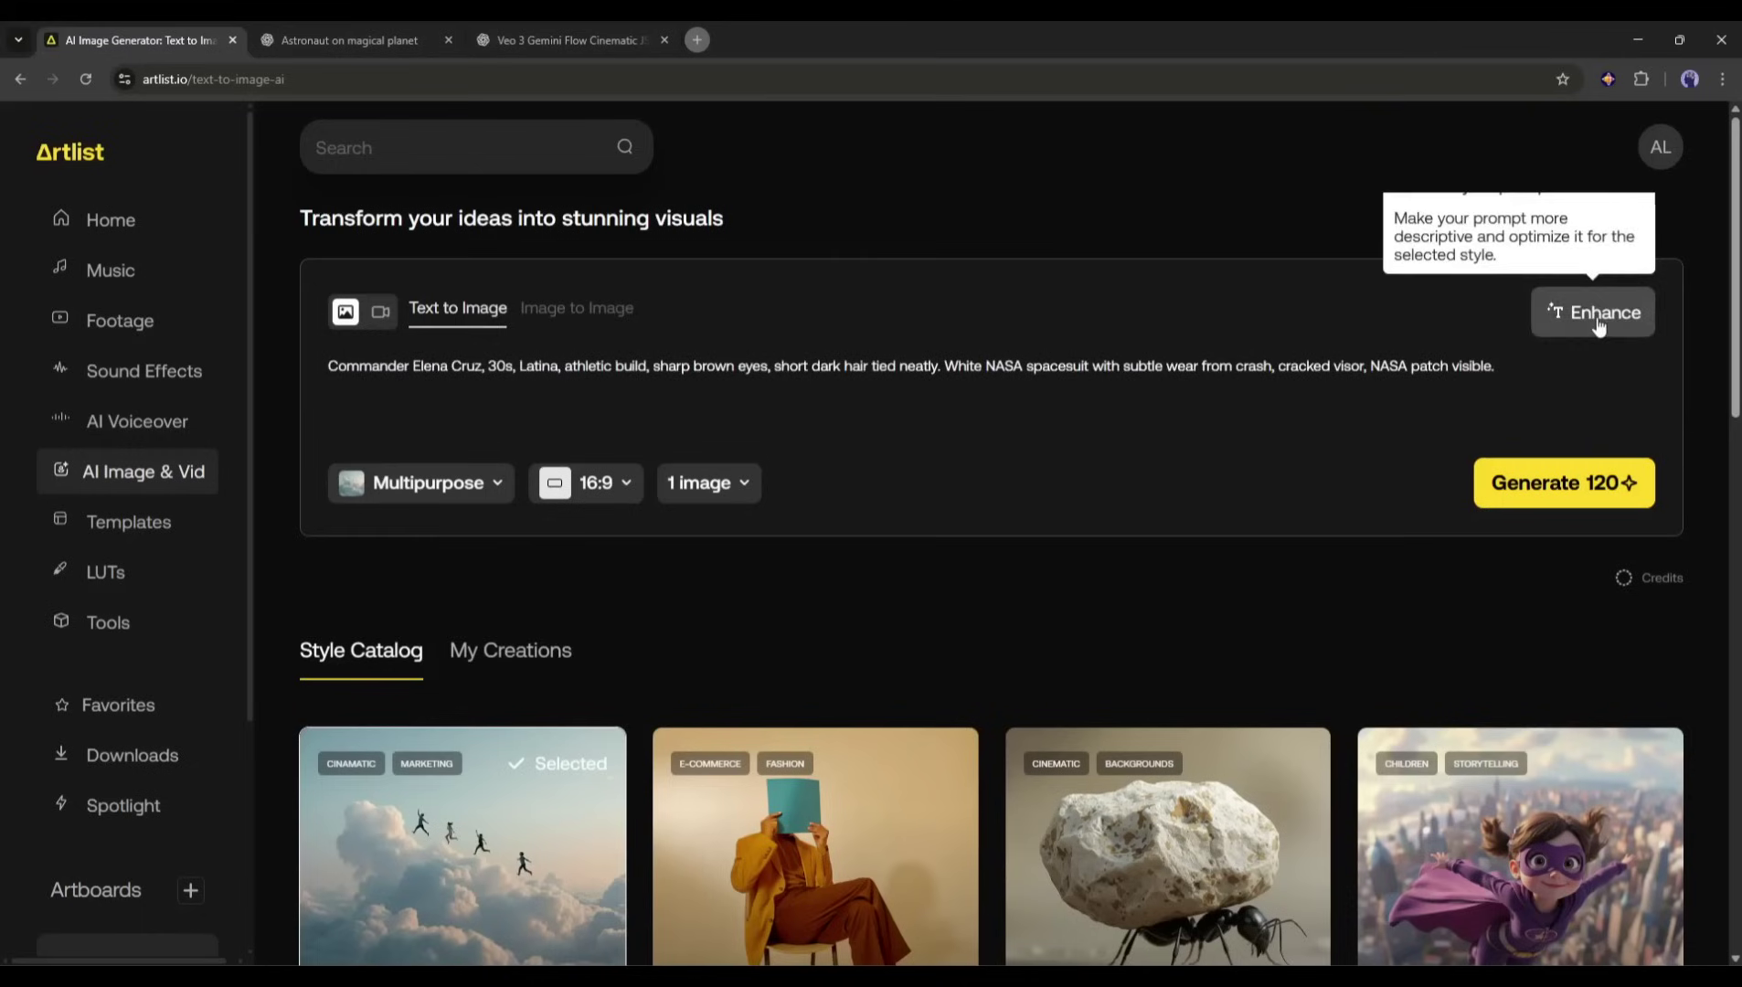
pyautogui.click(1600, 315)
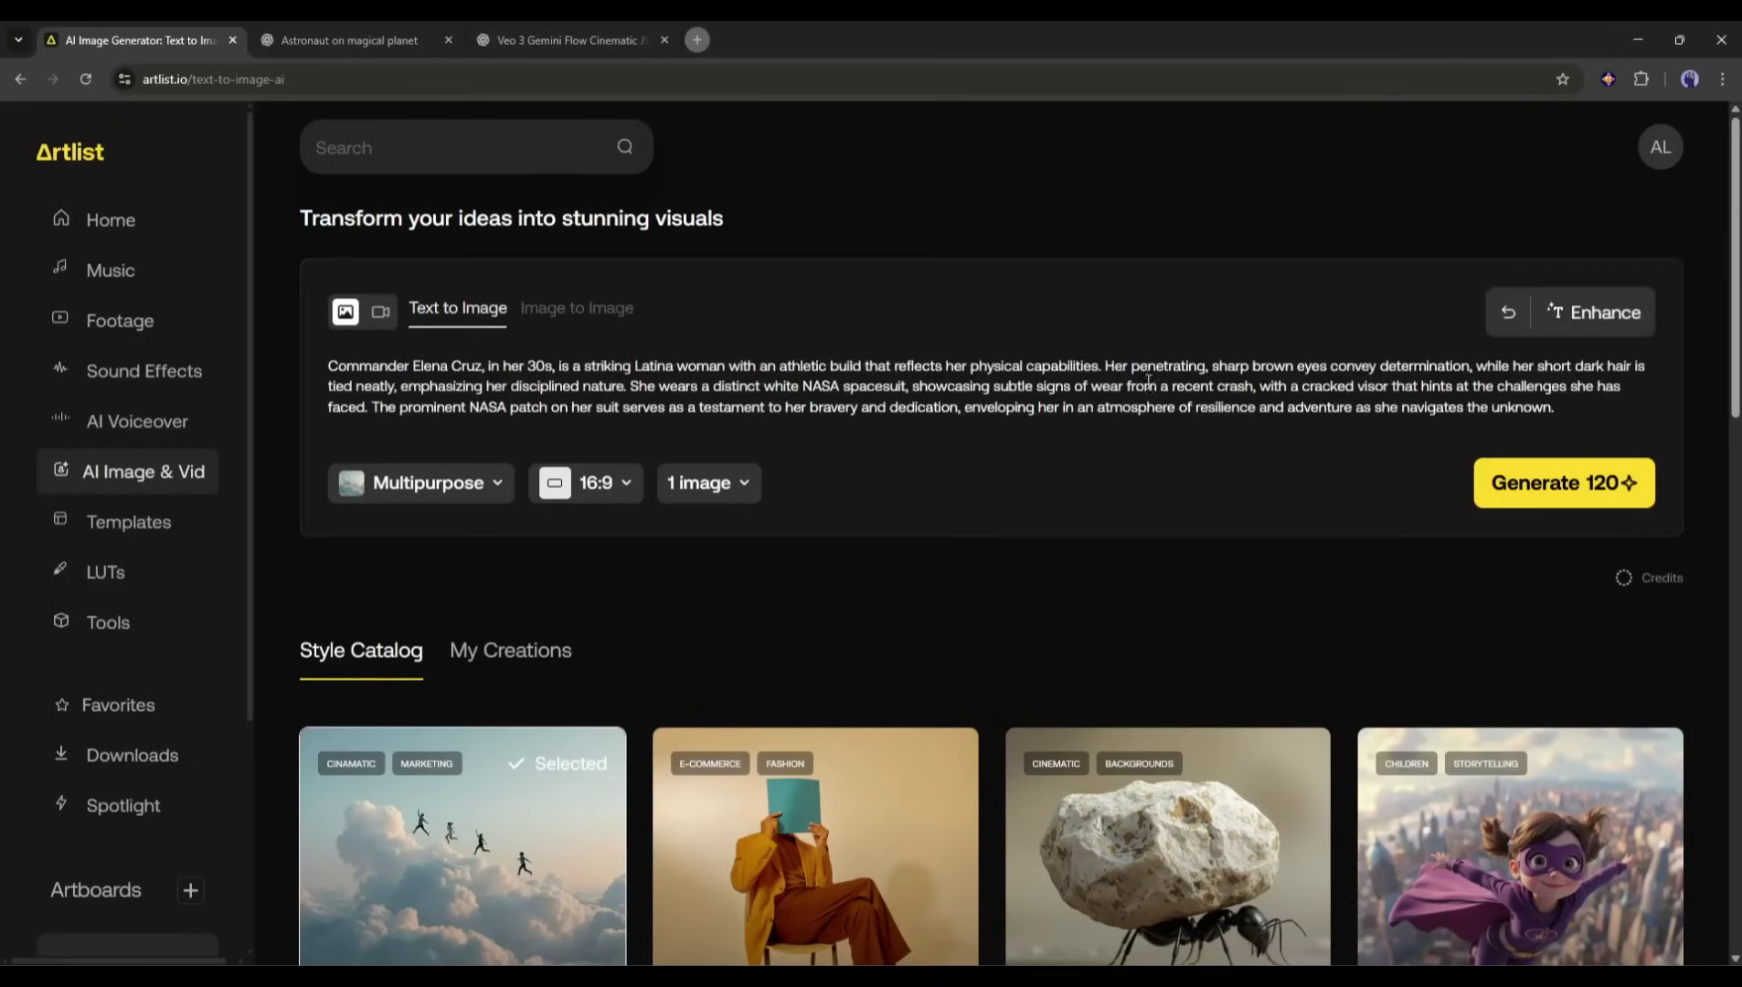
pyautogui.click(388, 486)
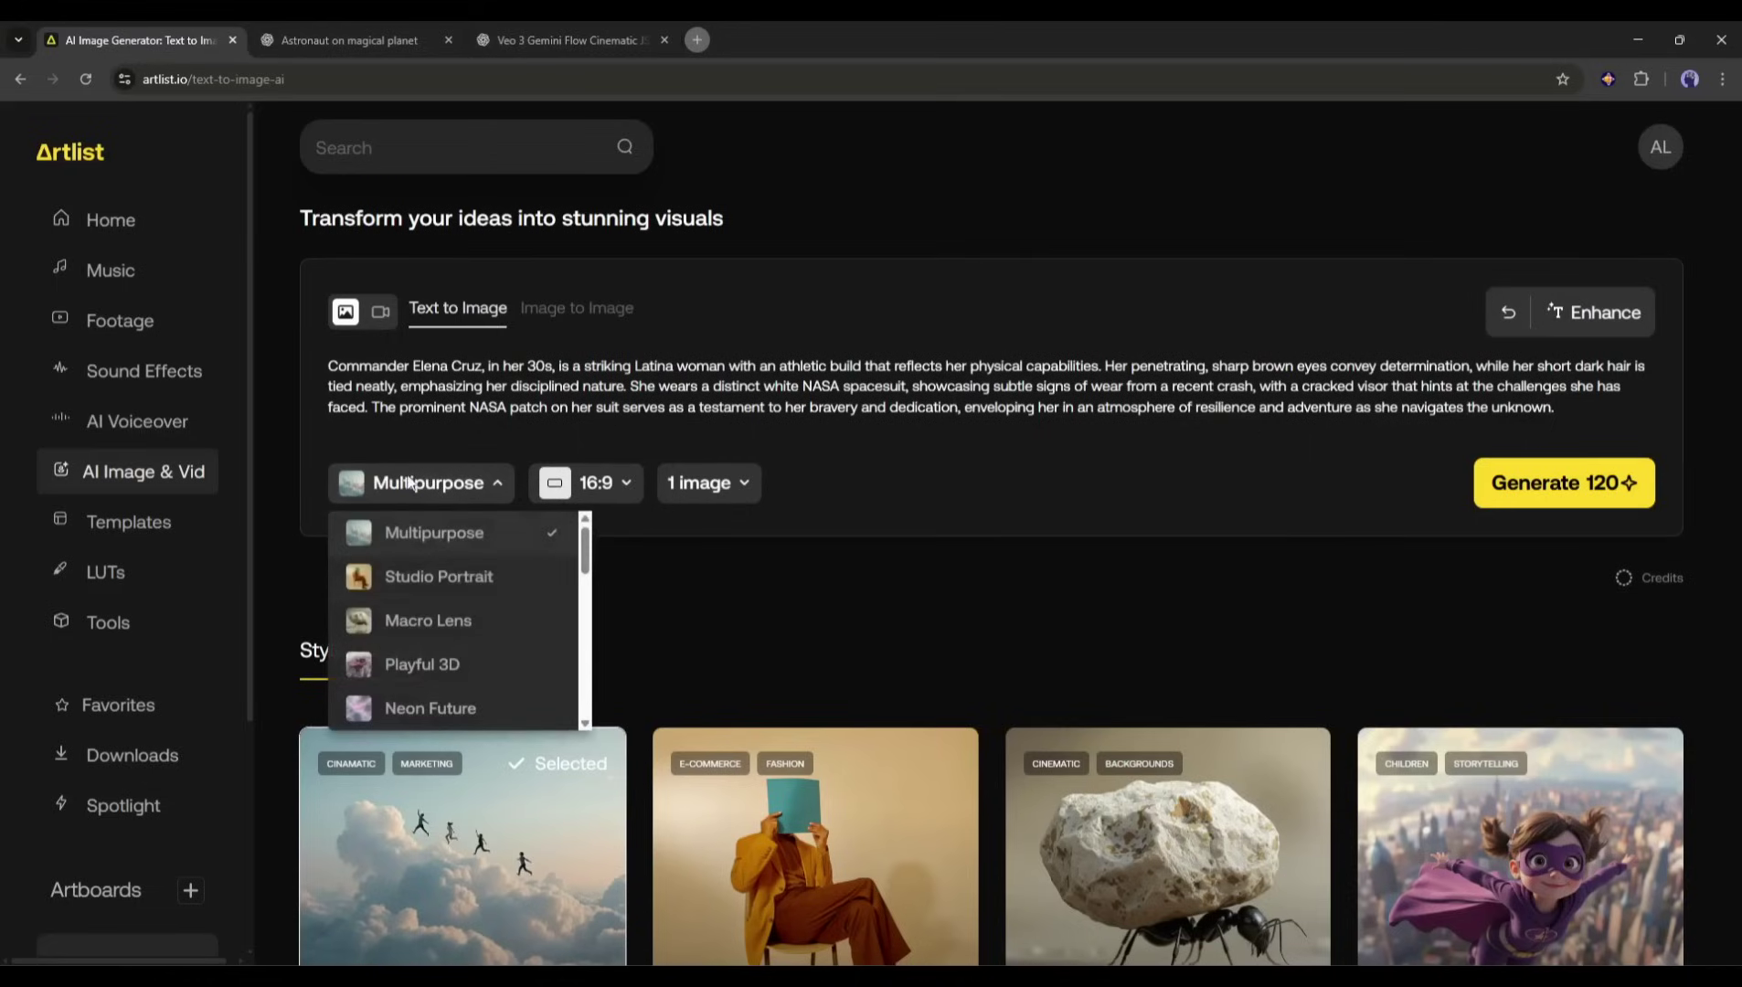
pyautogui.scroll(-3, 509, 625)
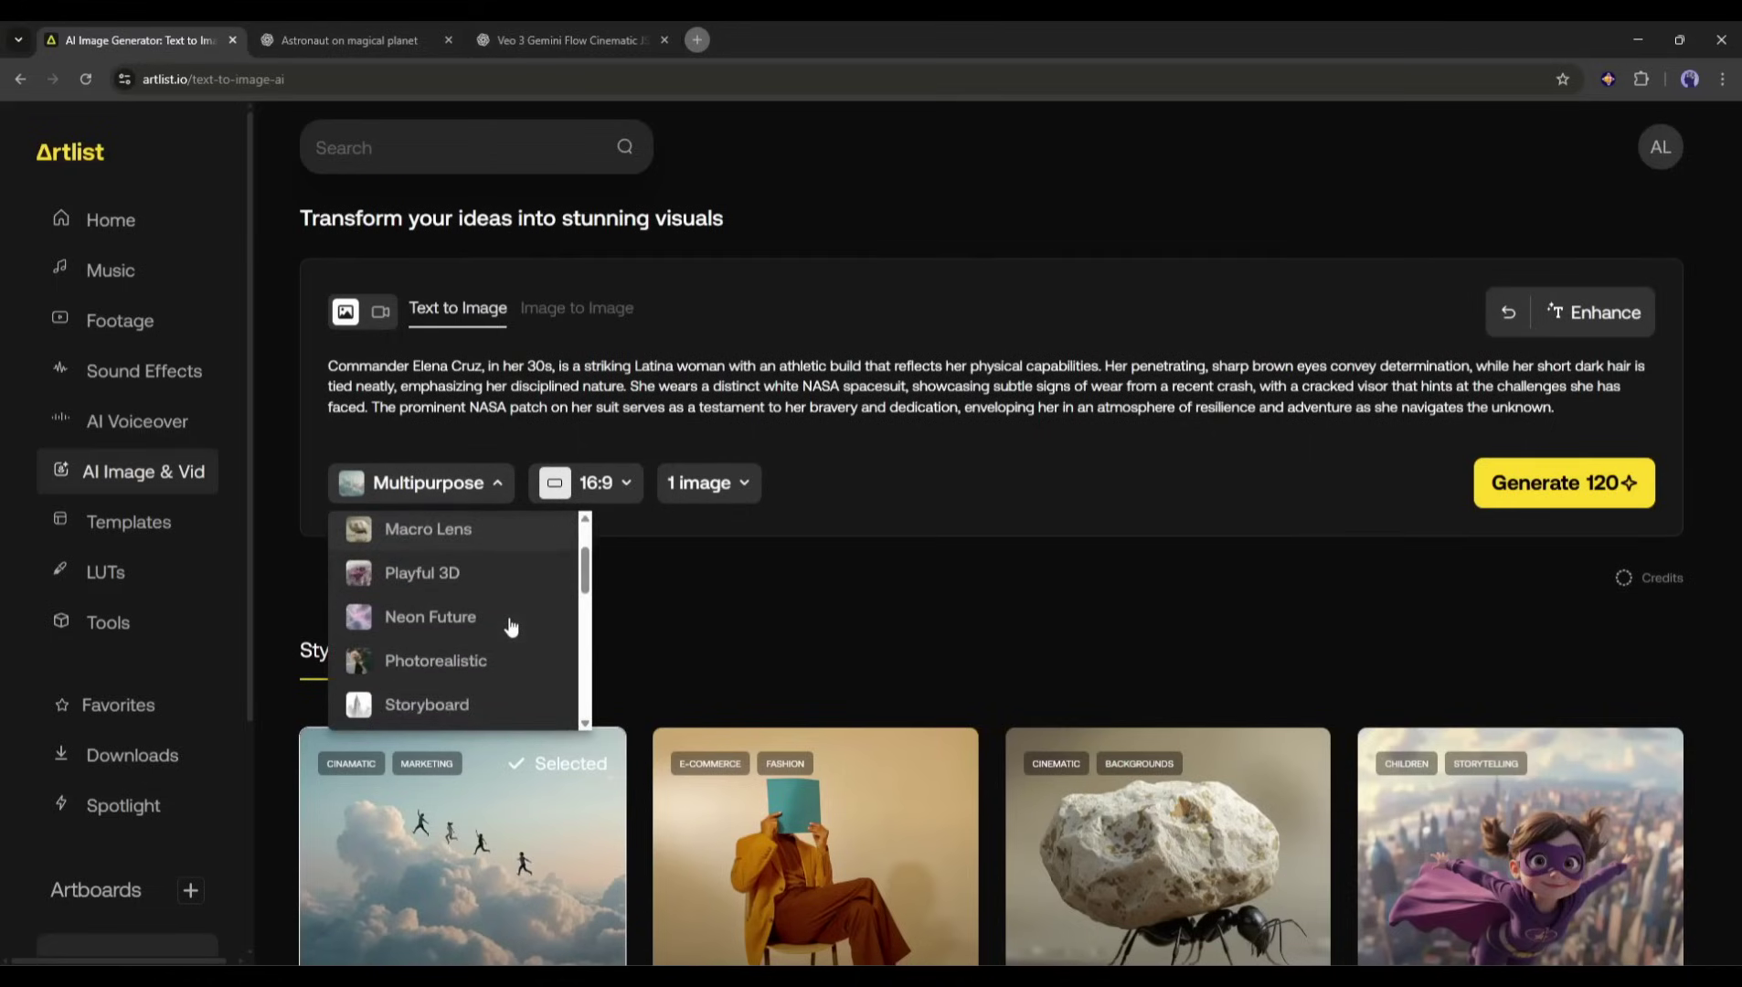
pyautogui.scroll(-3, 509, 625)
pyautogui.scroll(-3, 504, 639)
pyautogui.scroll(-2, 497, 663)
pyautogui.scroll(5, 497, 664)
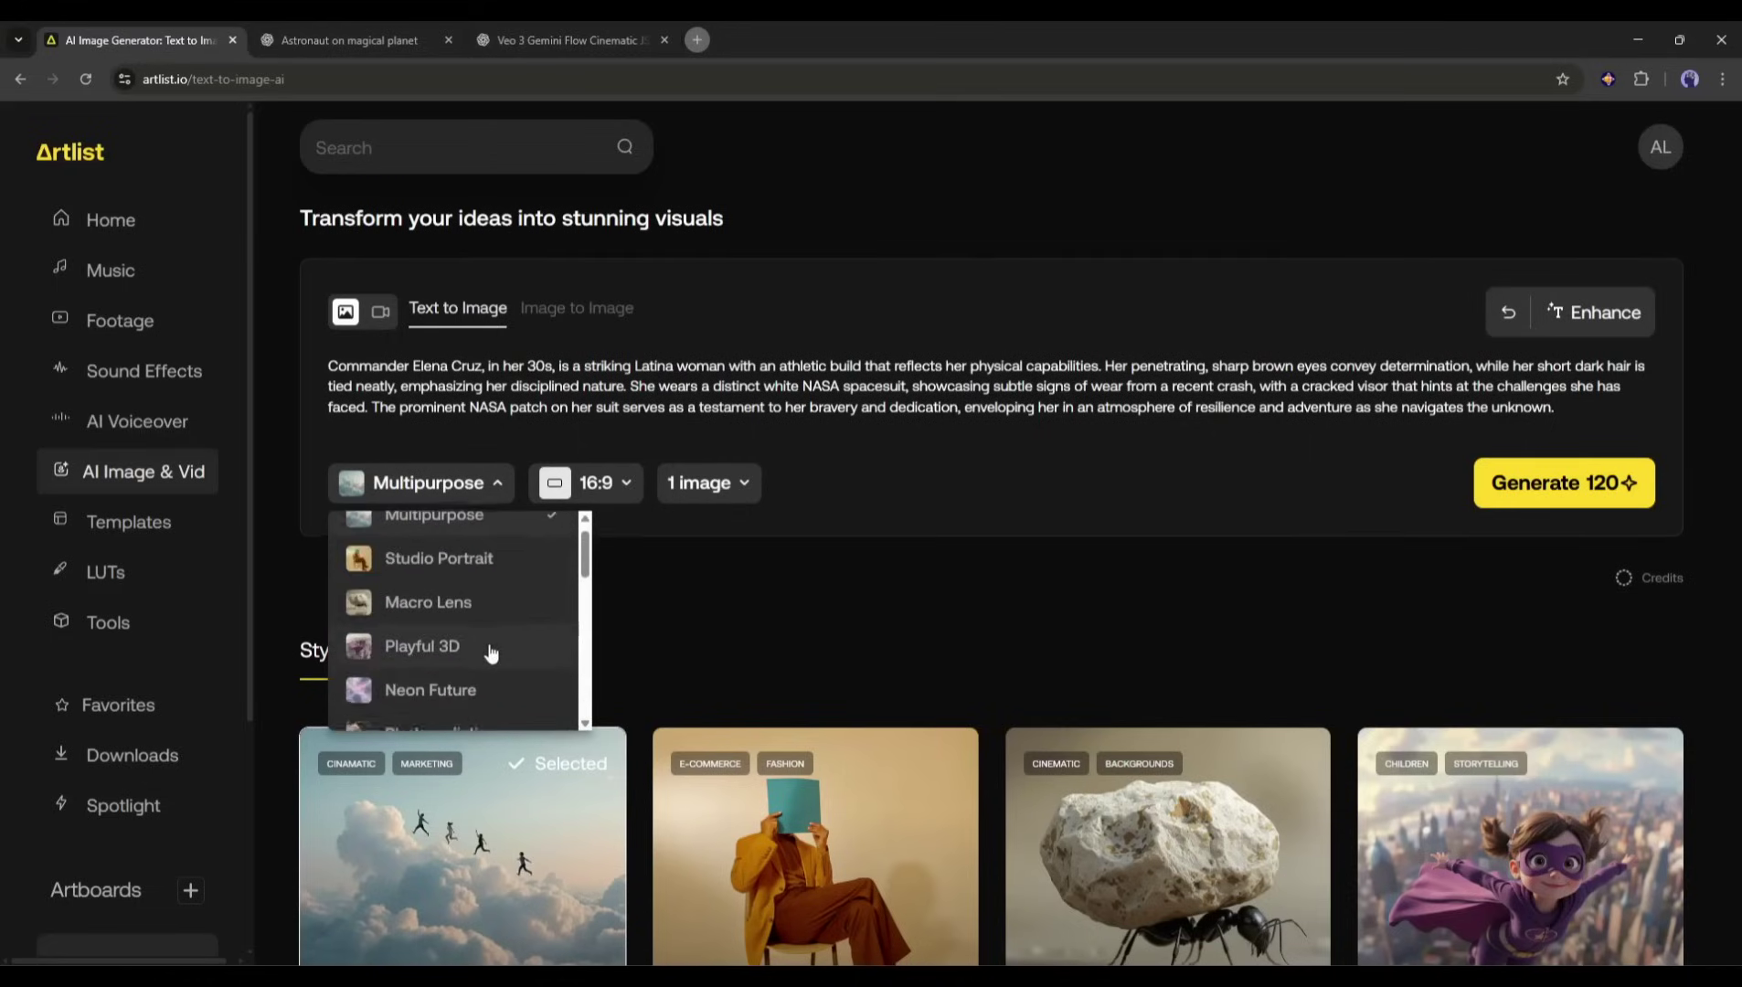
pyautogui.click(435, 533)
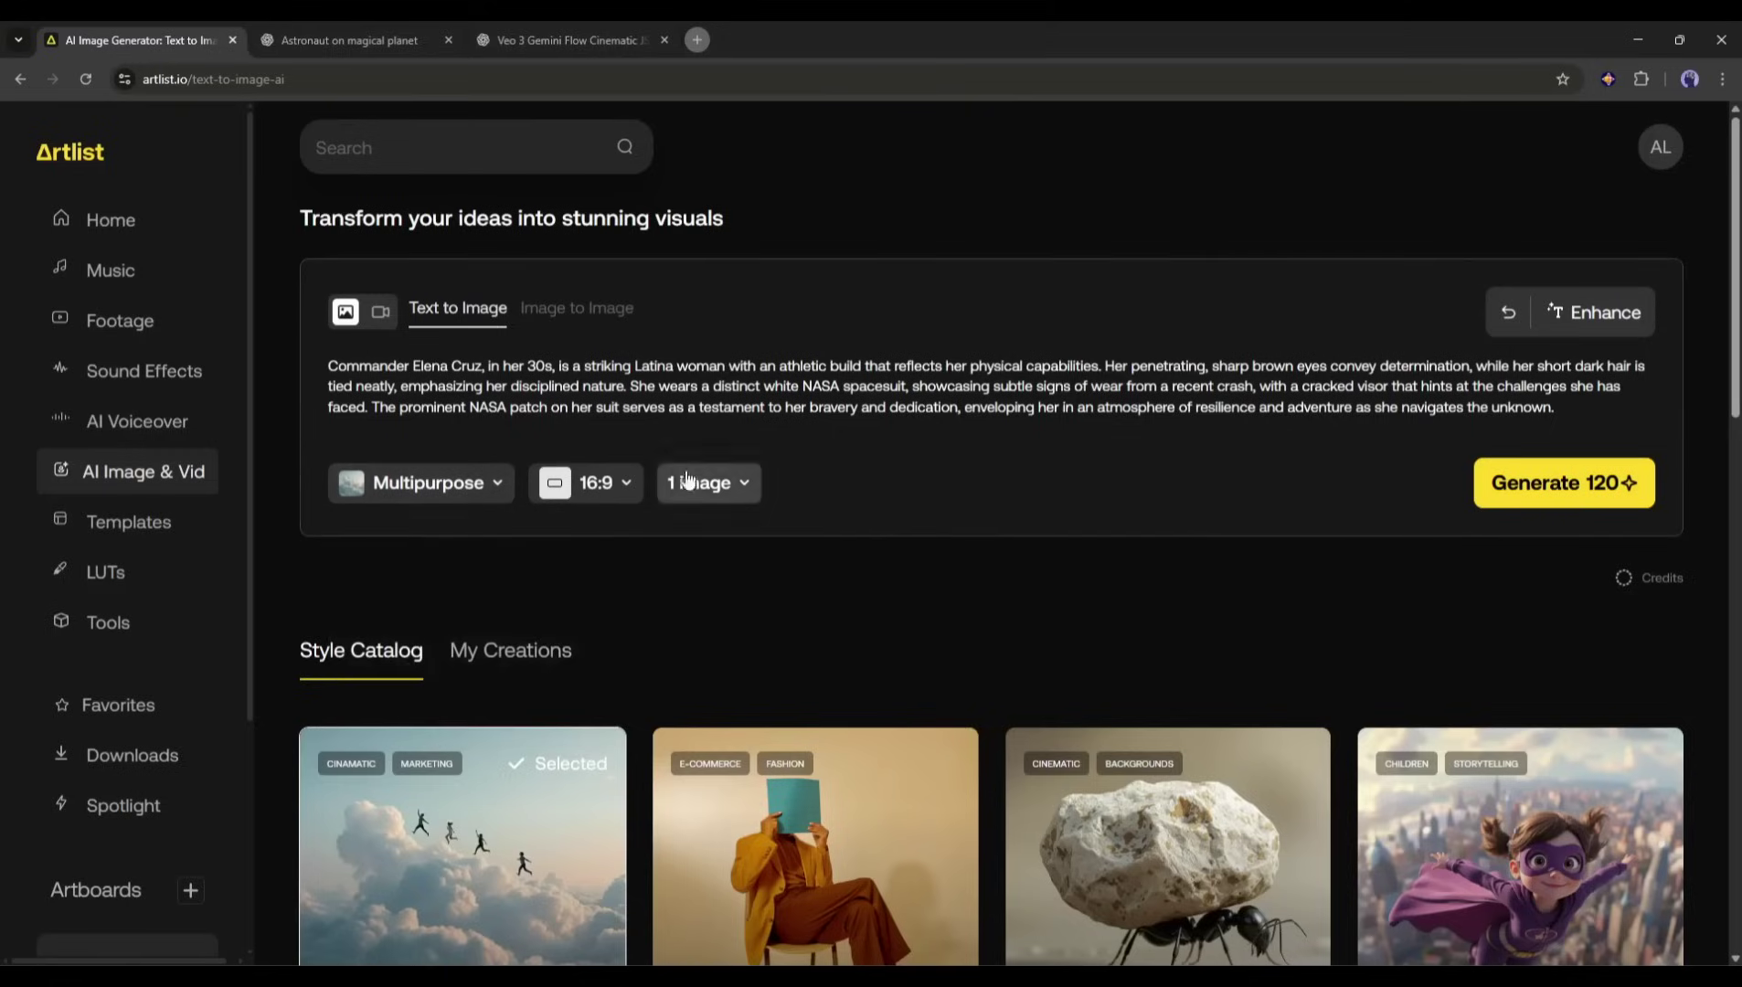
# - Keep the Landscape (16:9) aspect ratio and set the image count to two
pyautogui.click(599, 482)
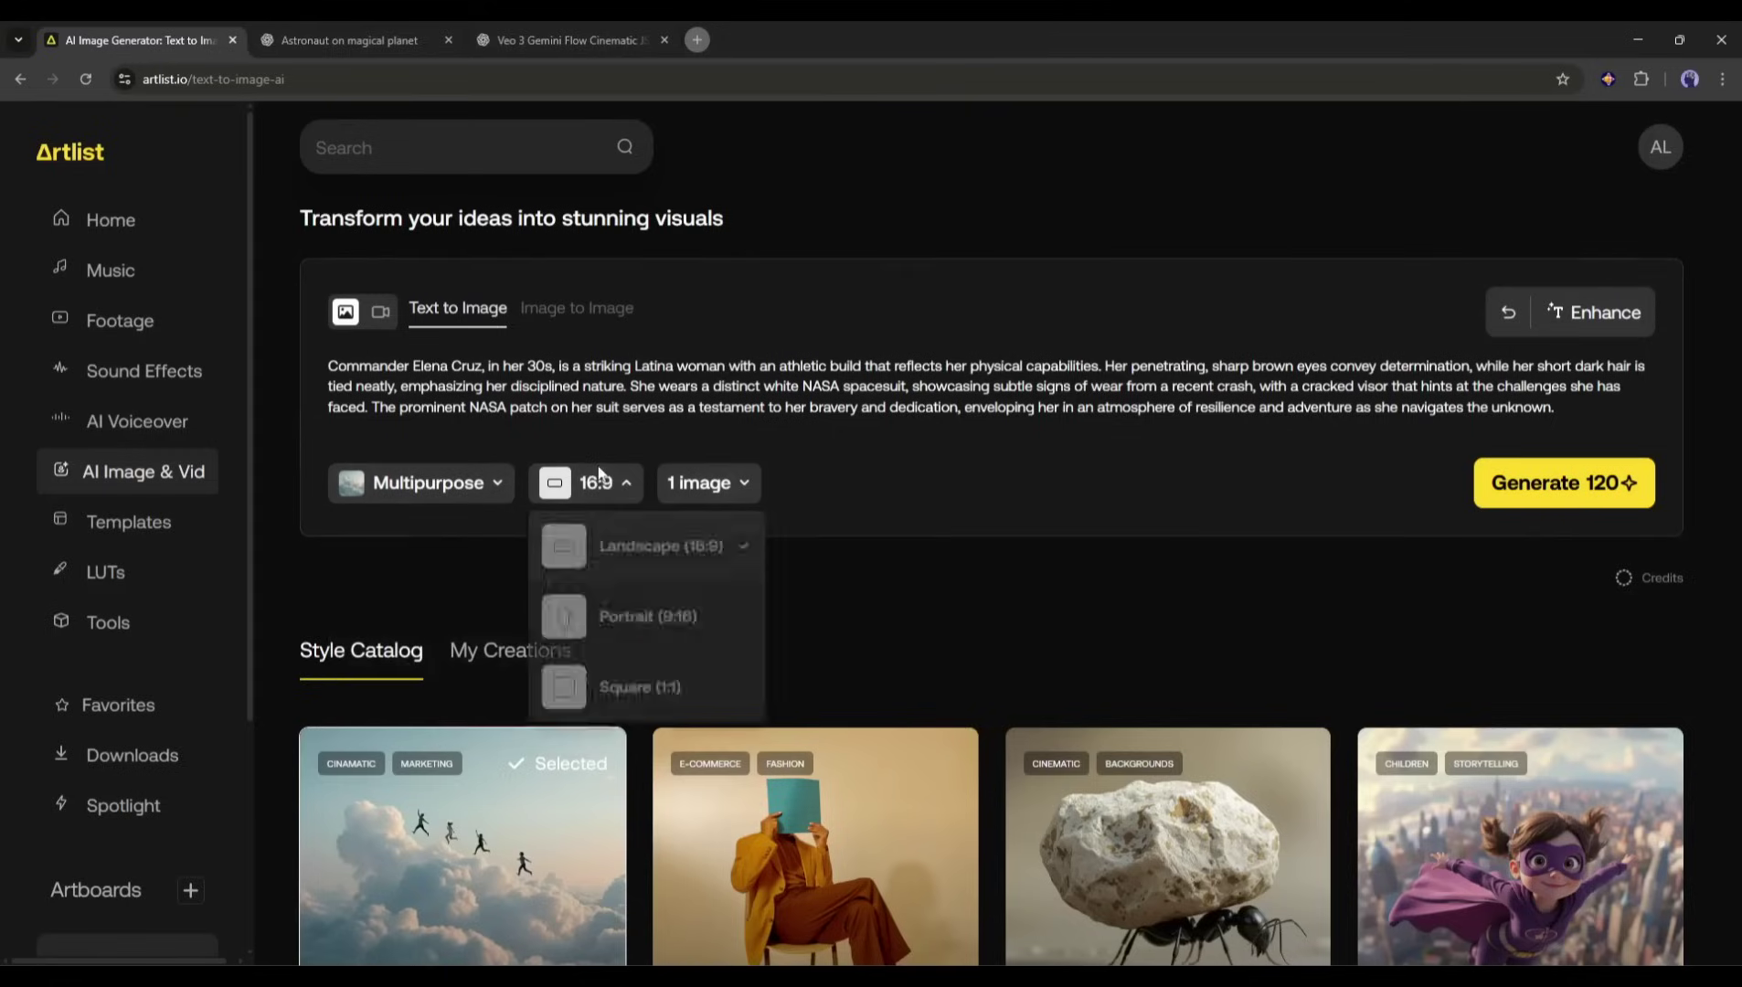
pyautogui.click(666, 551)
pyautogui.click(707, 482)
pyautogui.click(694, 567)
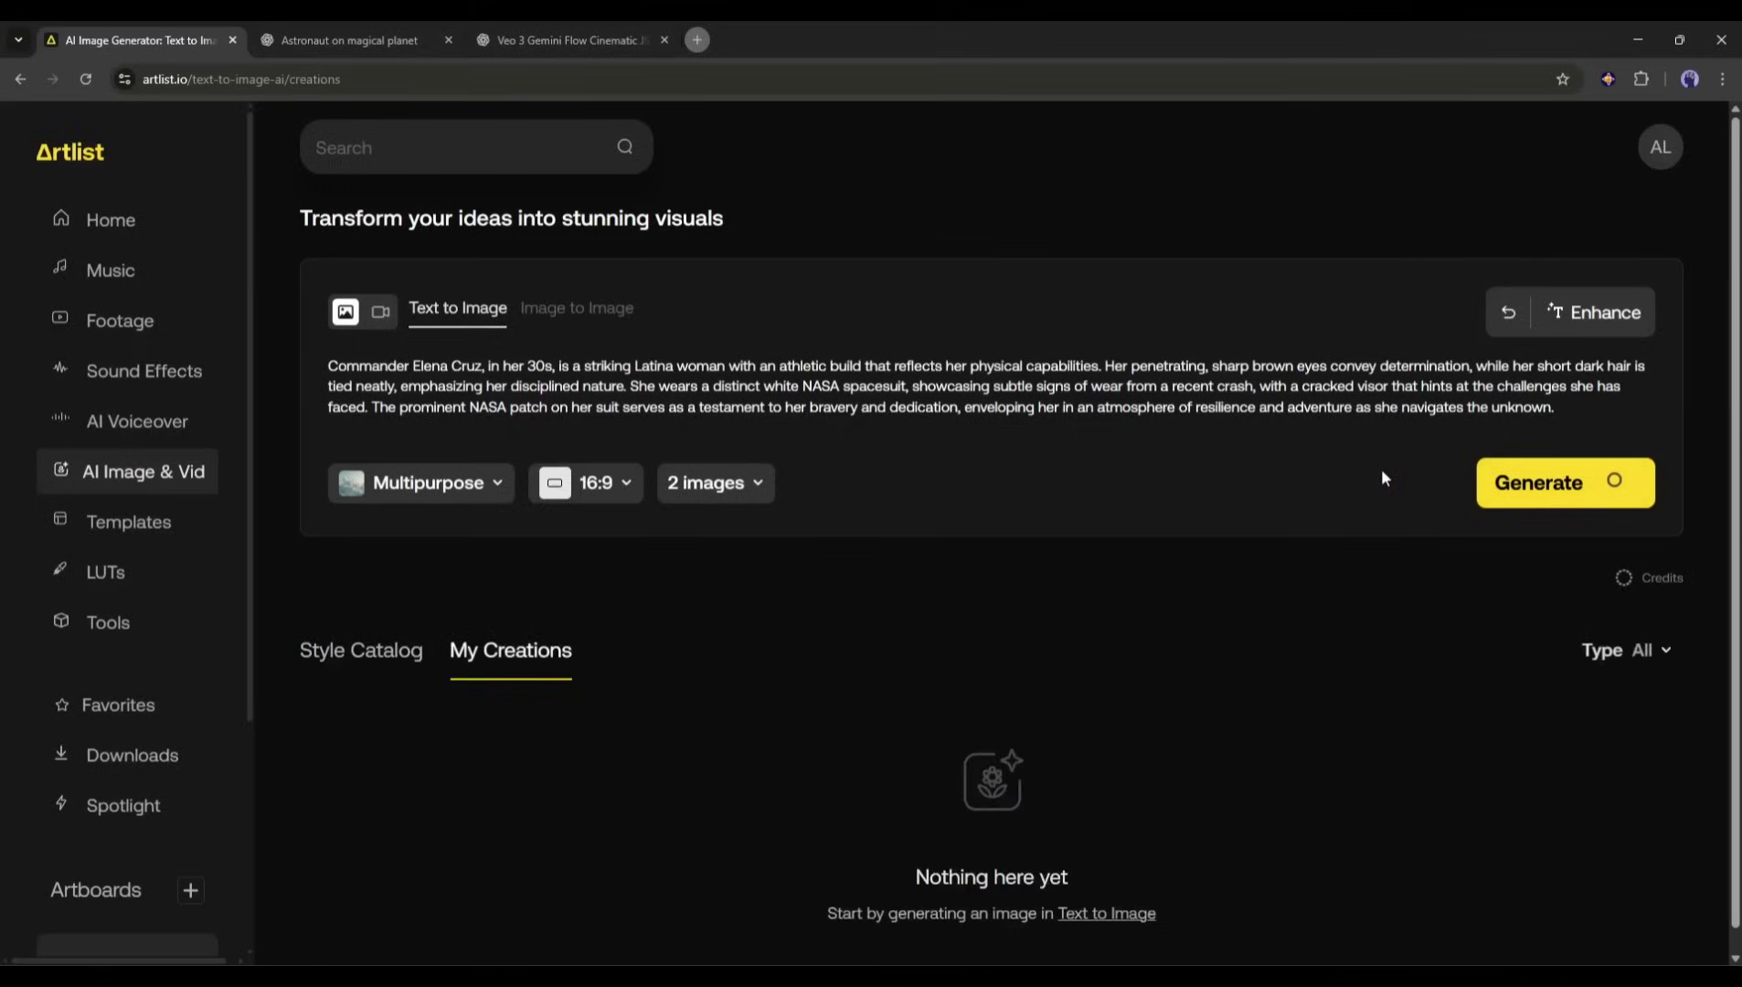
pyautogui.scroll(-1, 1378, 475)
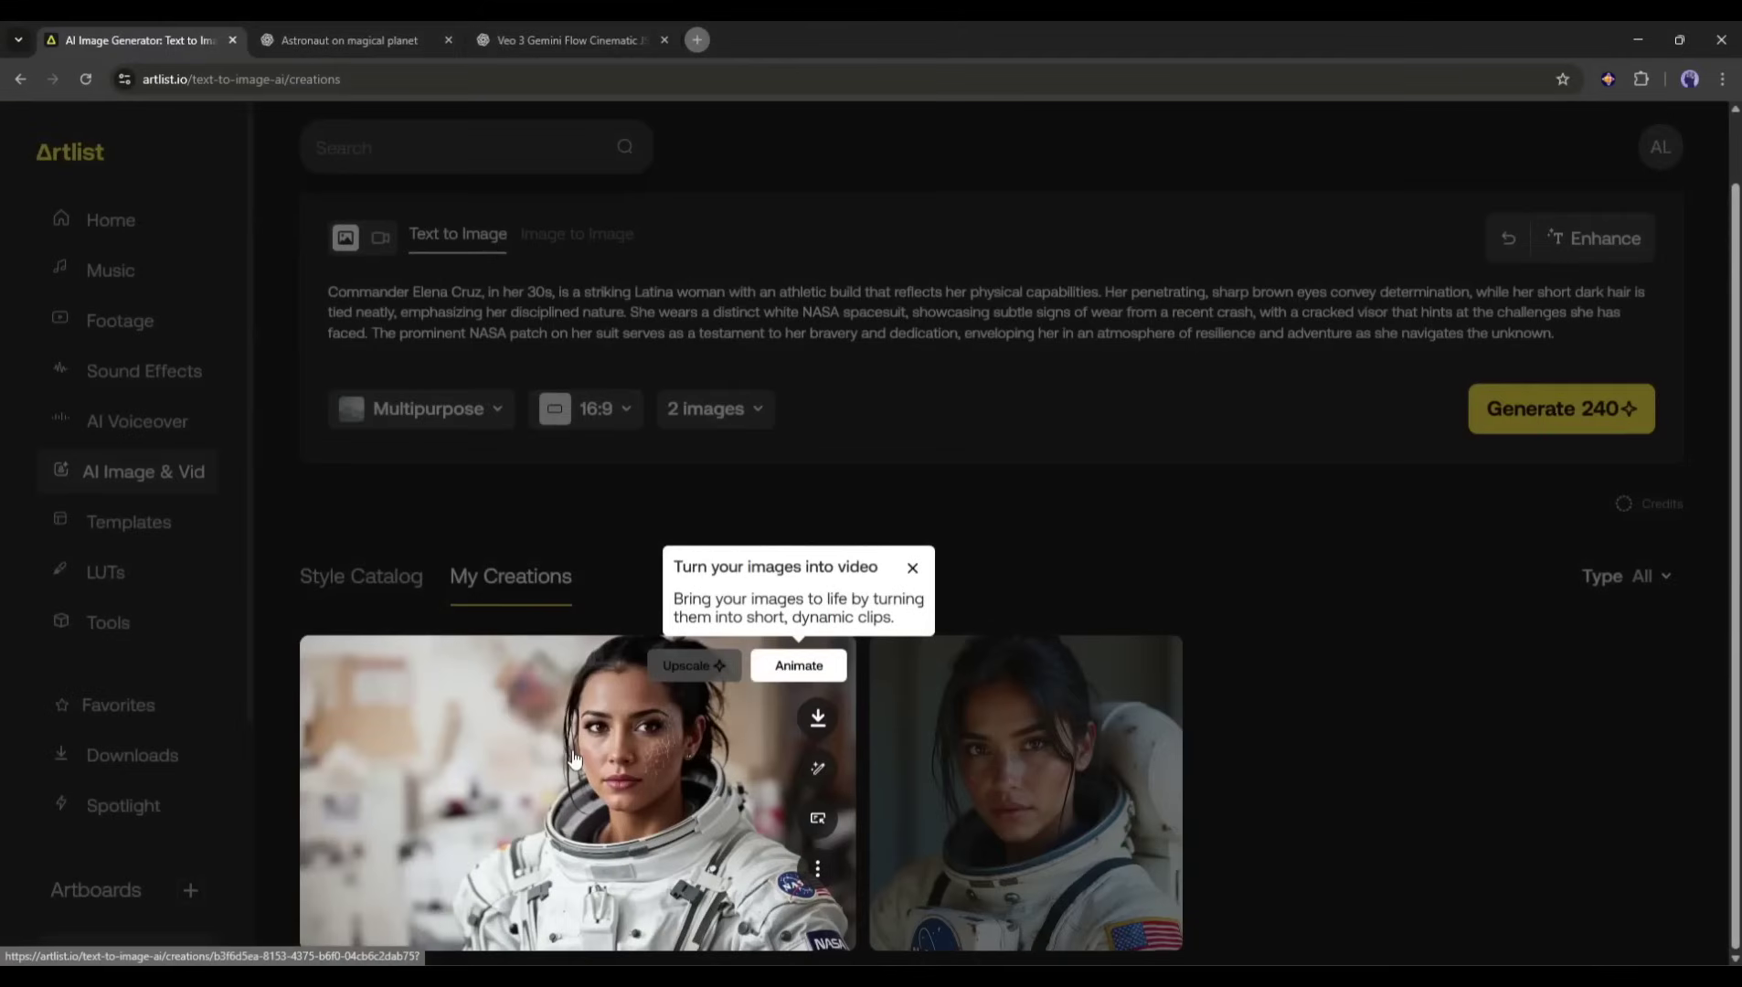
# - Check a generated commander image's details, then open the close-up astronaut portrait's details
pyautogui.click(613, 745)
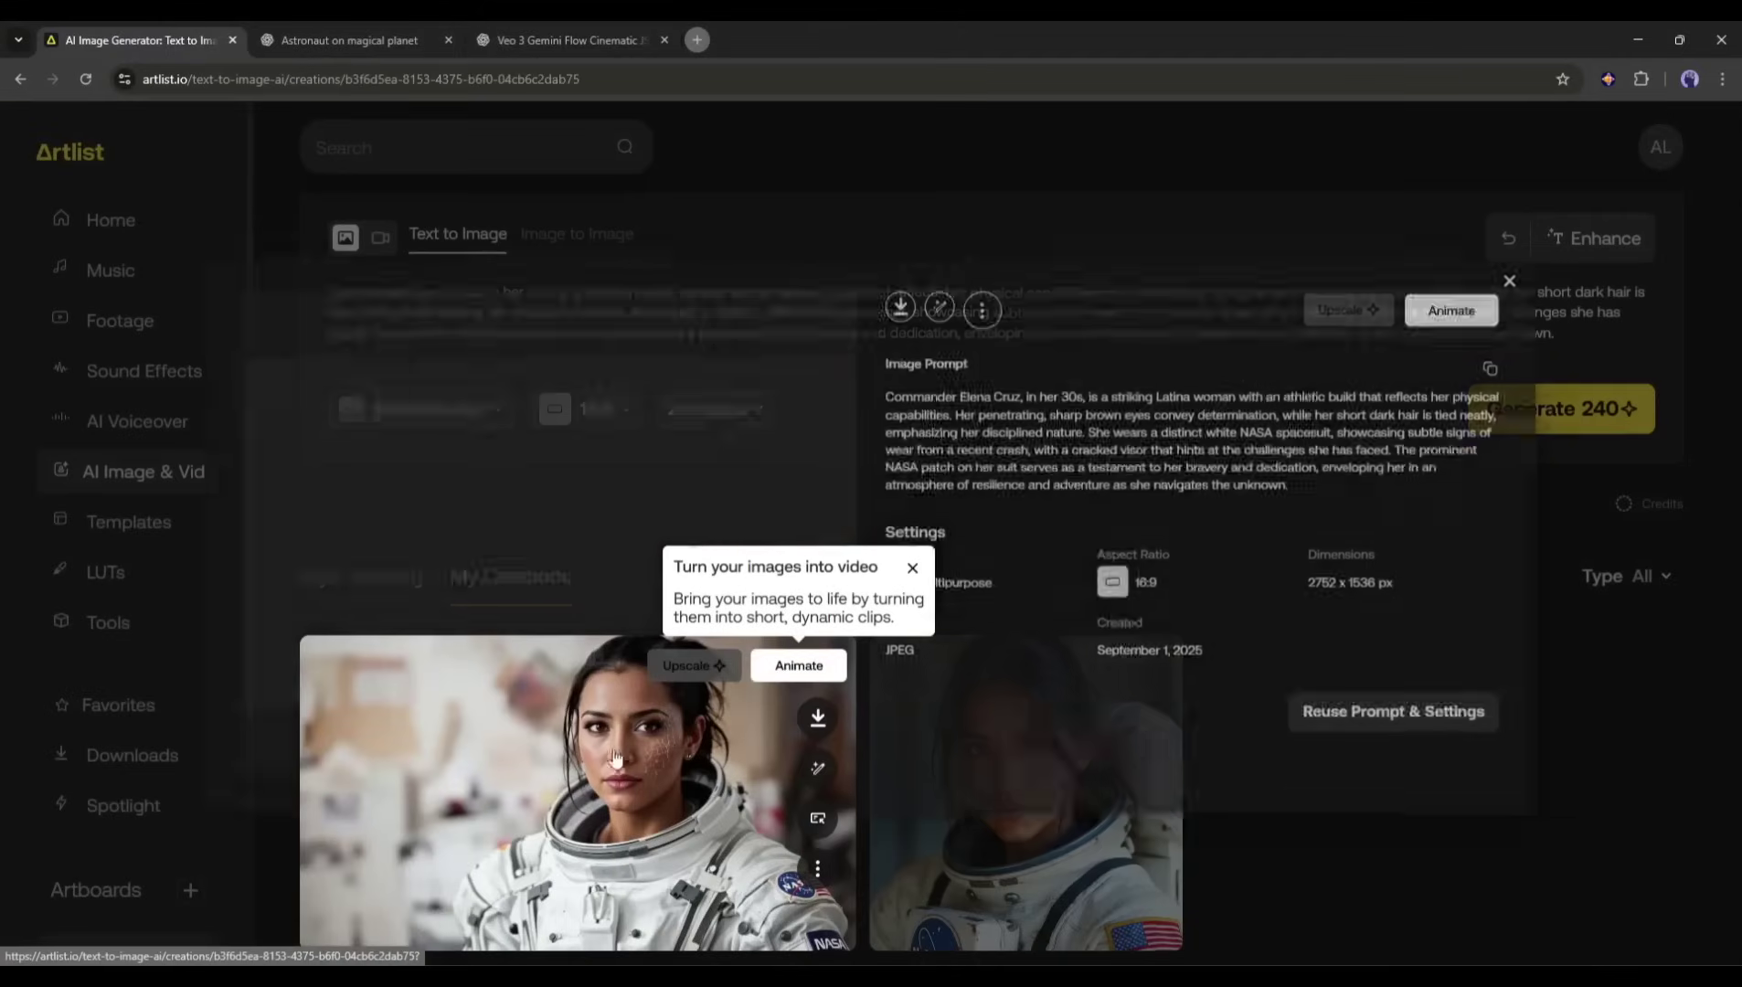
pyautogui.click(909, 566)
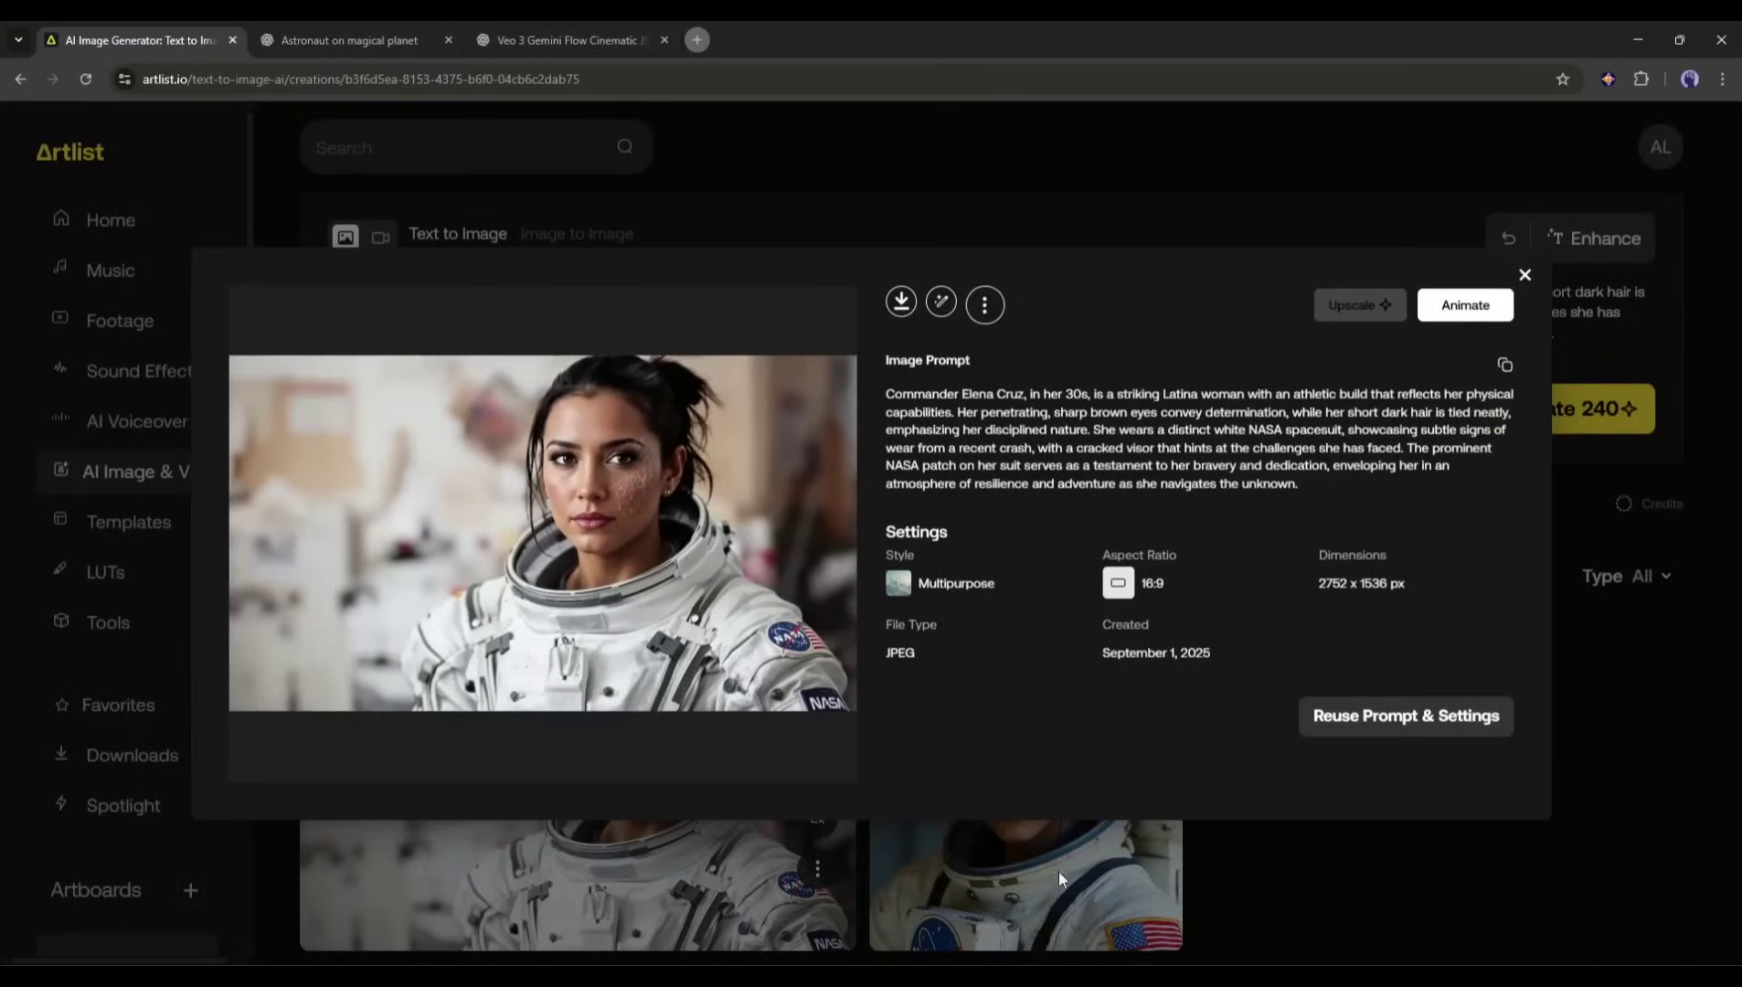
pyautogui.click(1045, 870)
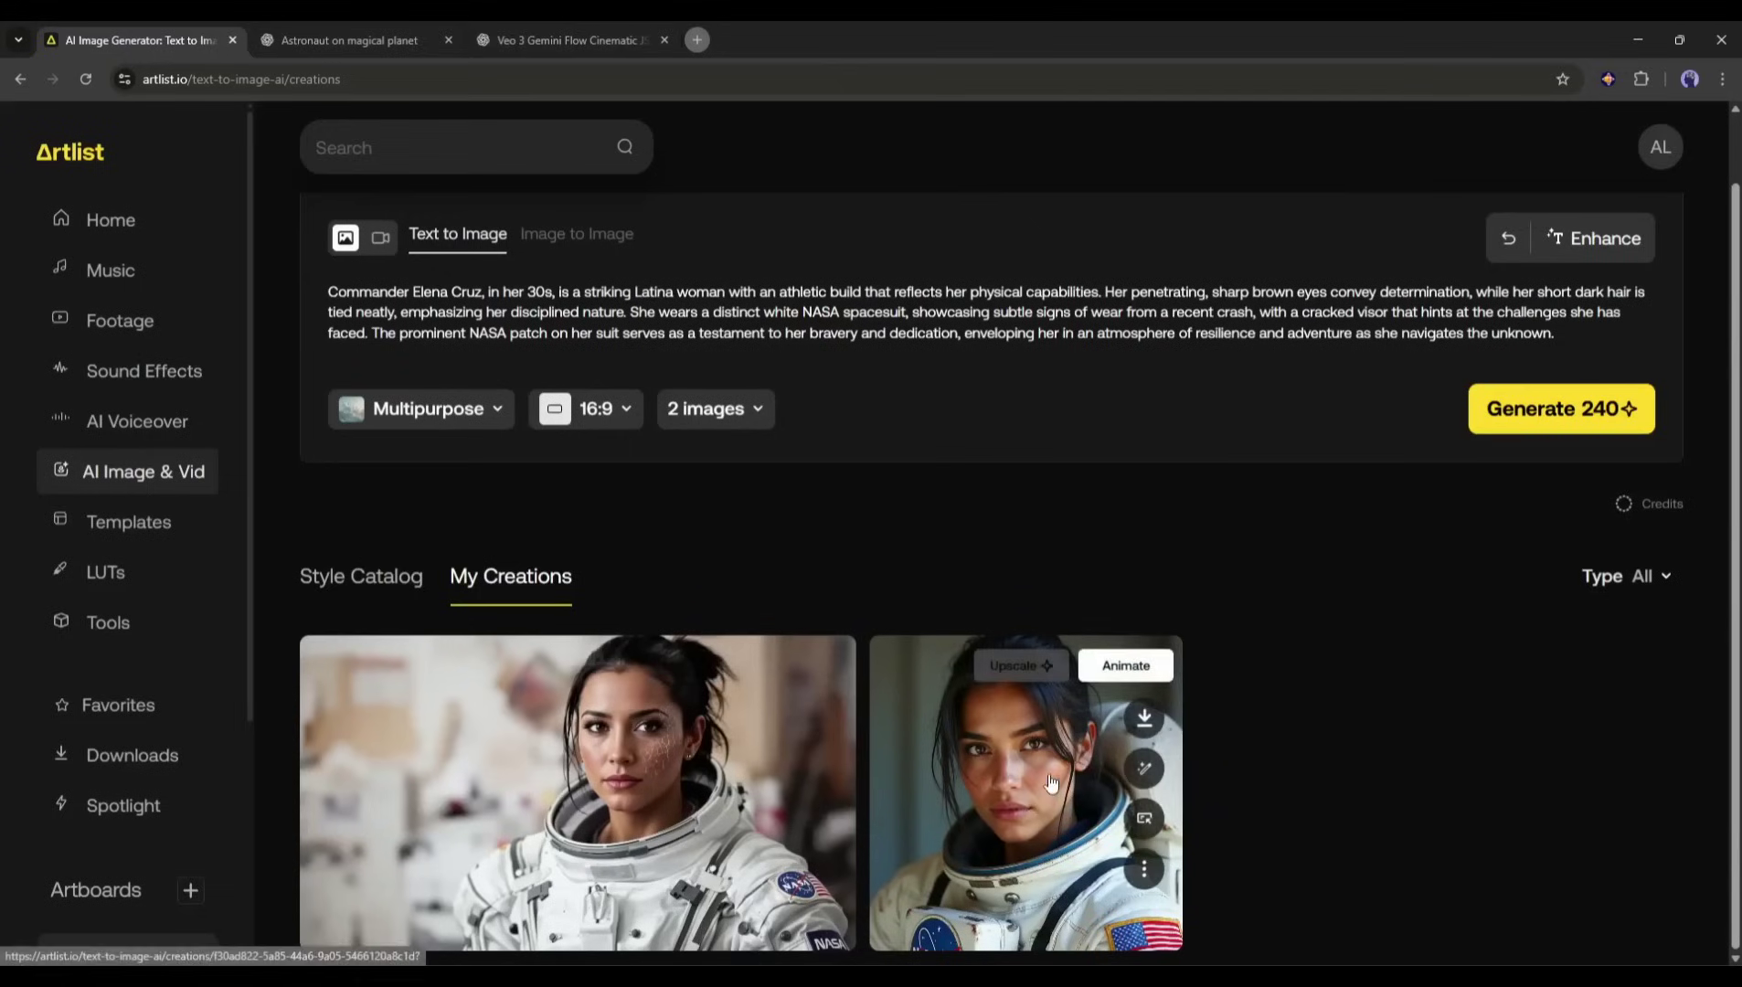
pyautogui.click(1014, 800)
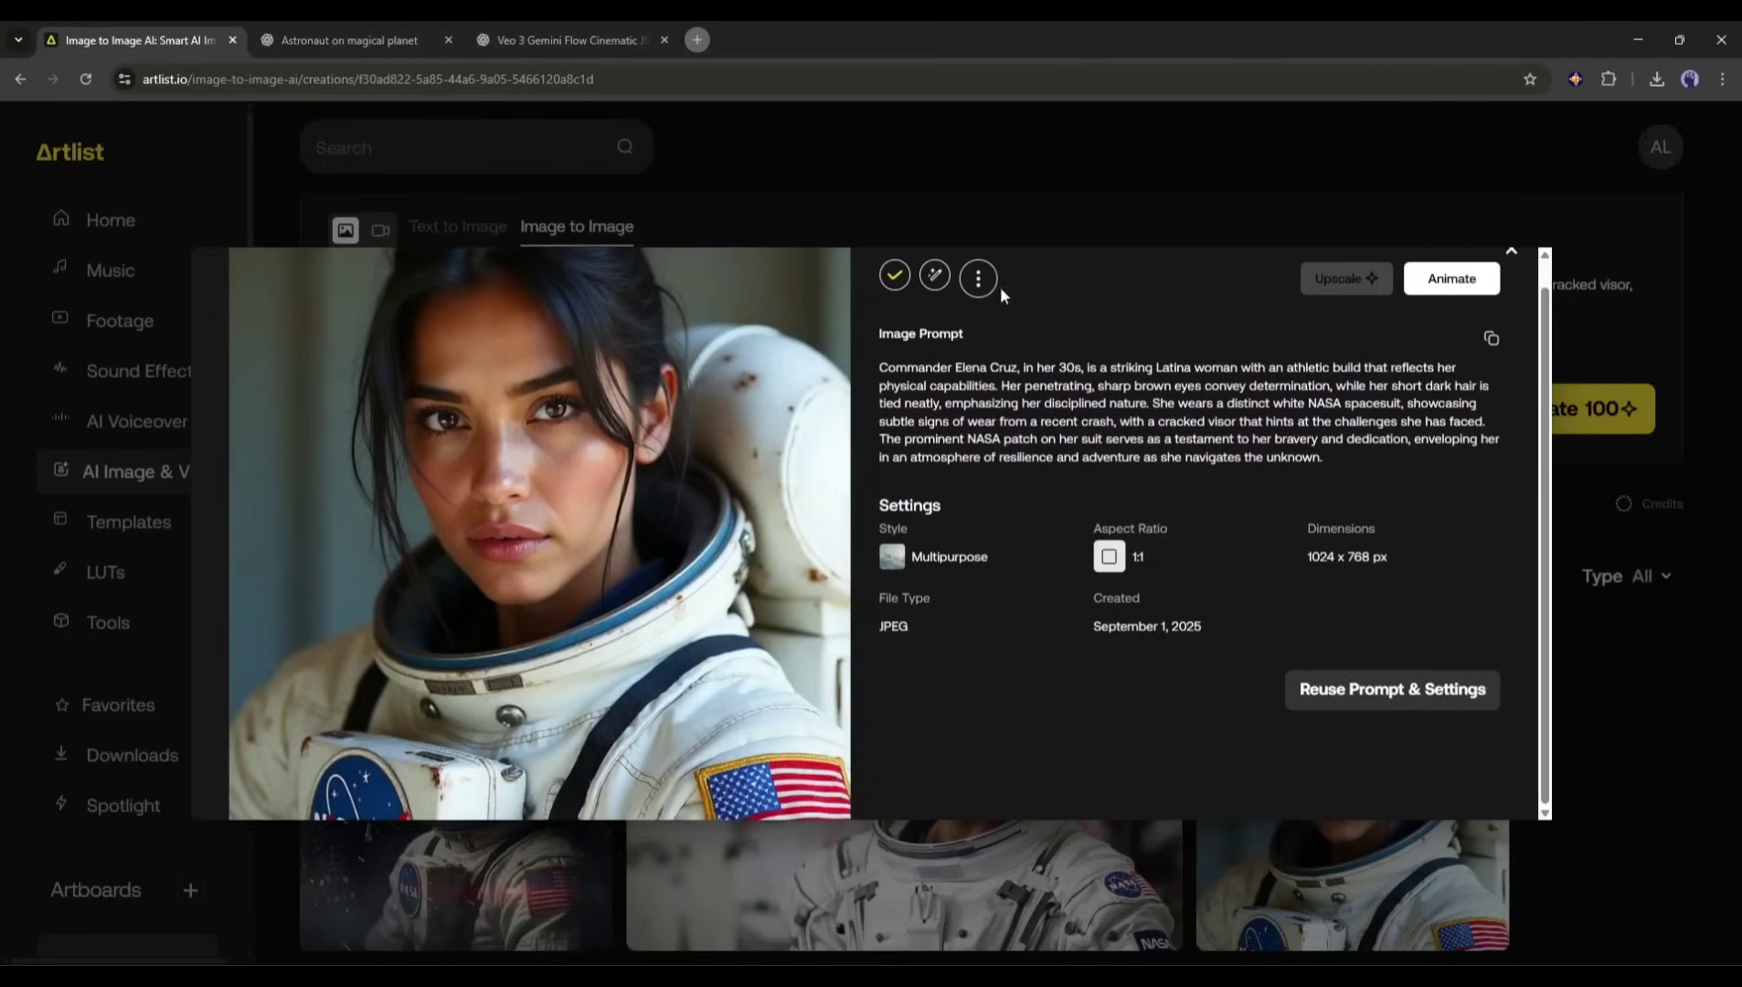
# - Reuse the commander portrait's prompt and settings with Landscape (16:9), then generate
pyautogui.click(1369, 686)
pyautogui.click(585, 482)
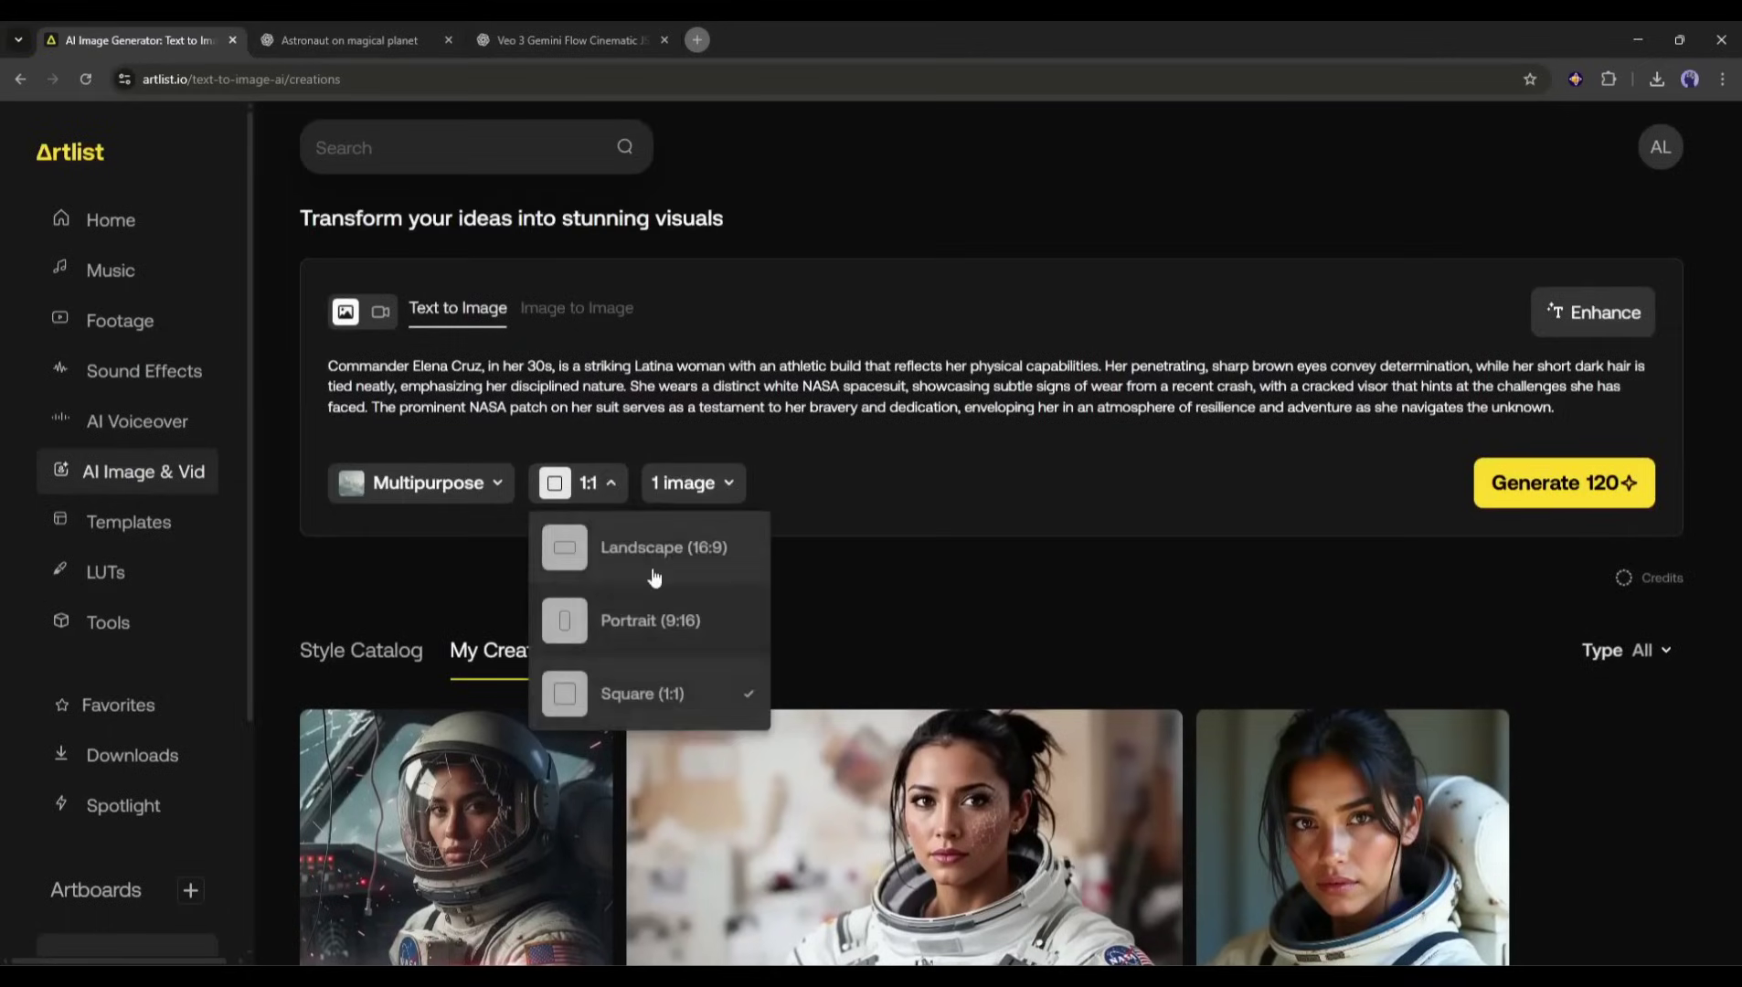
pyautogui.click(640, 548)
pyautogui.click(1564, 483)
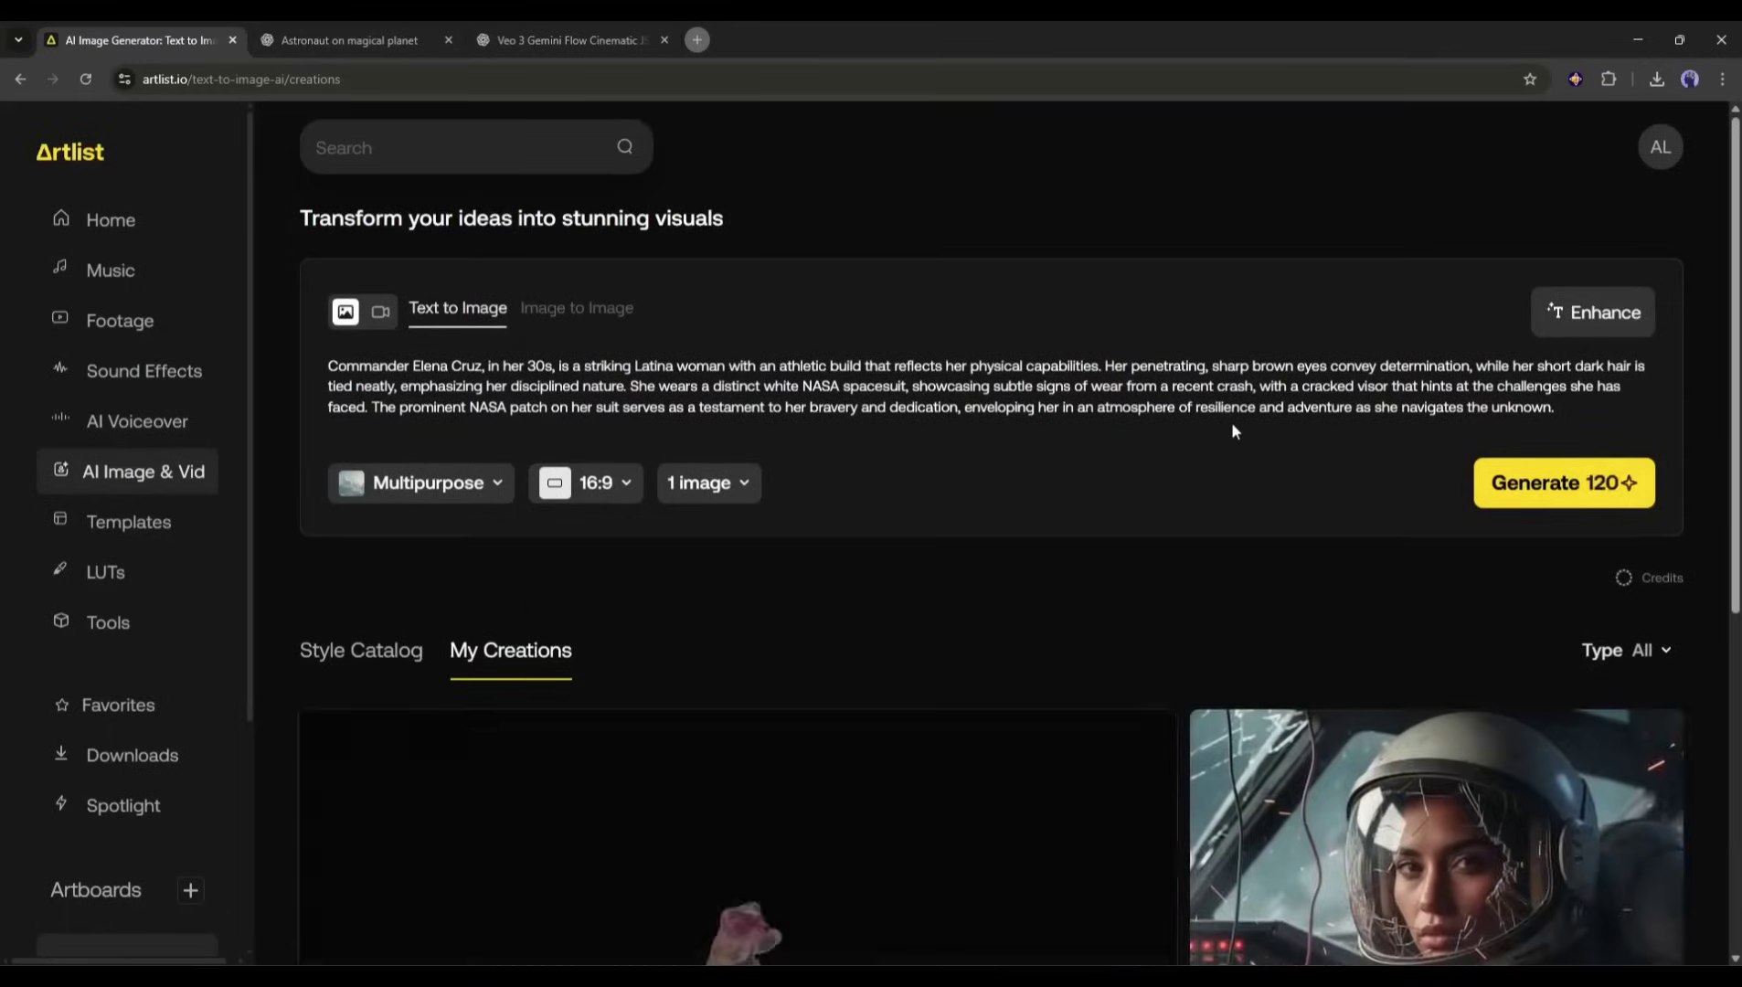
pyautogui.moveTo(737, 556)
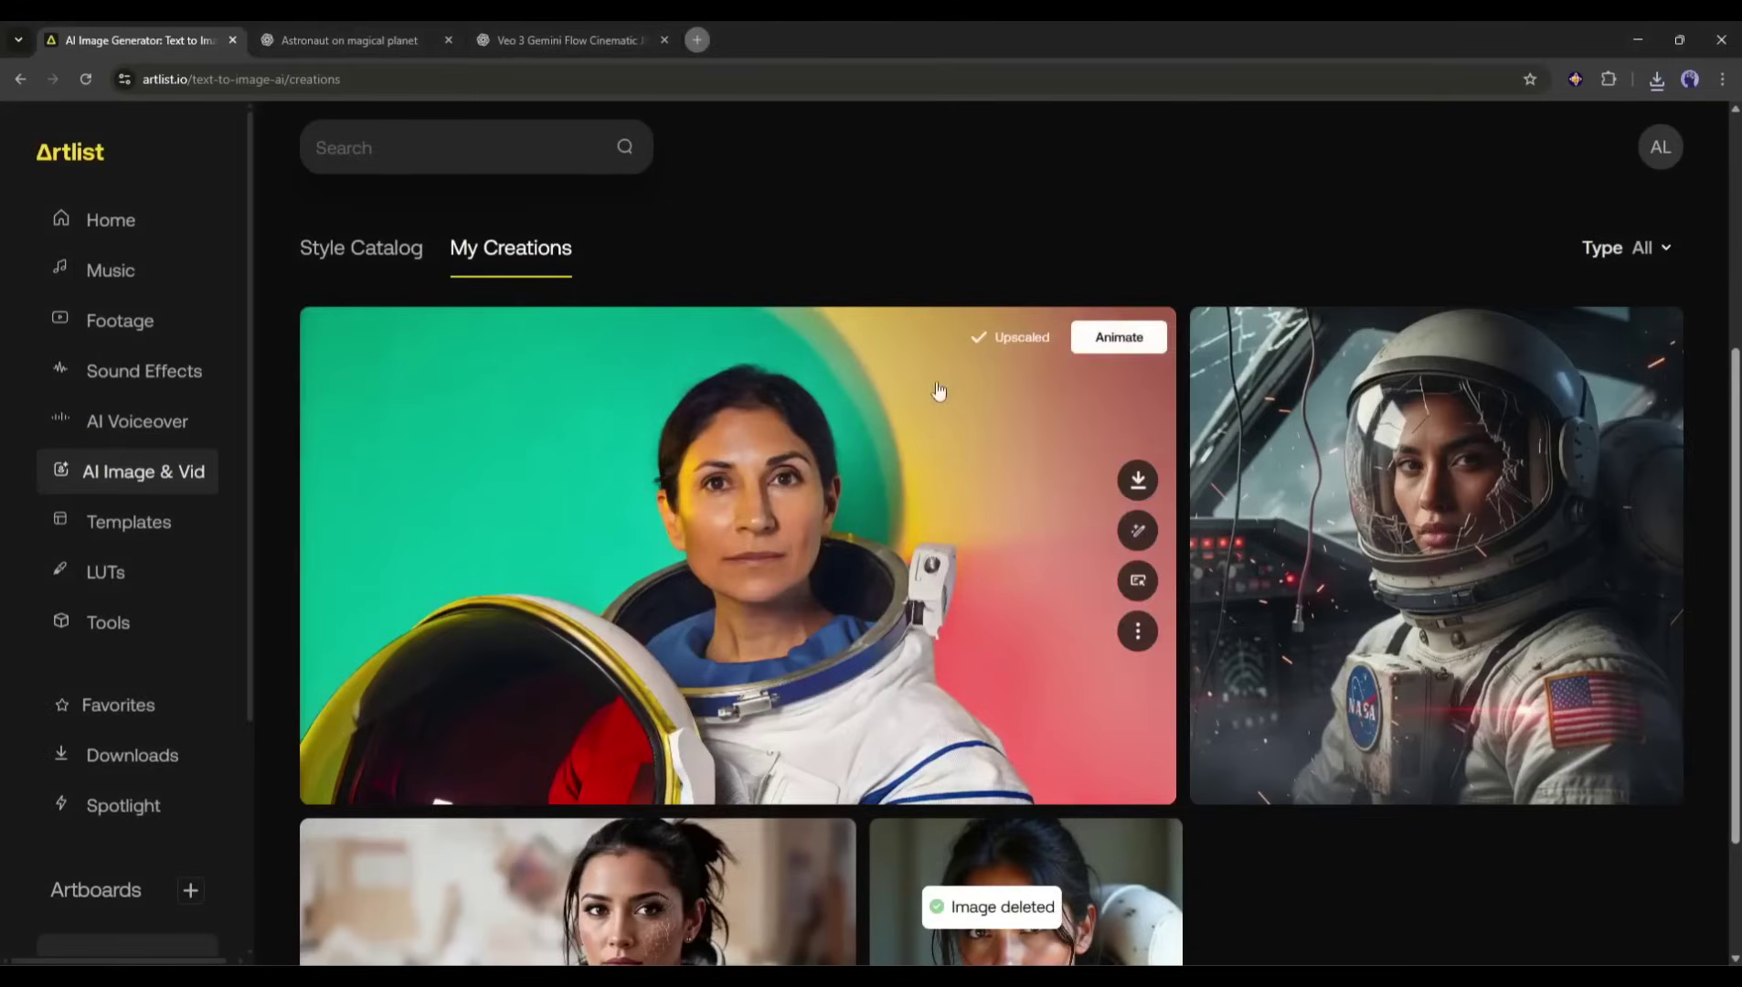
pyautogui.scroll(5, 746, 508)
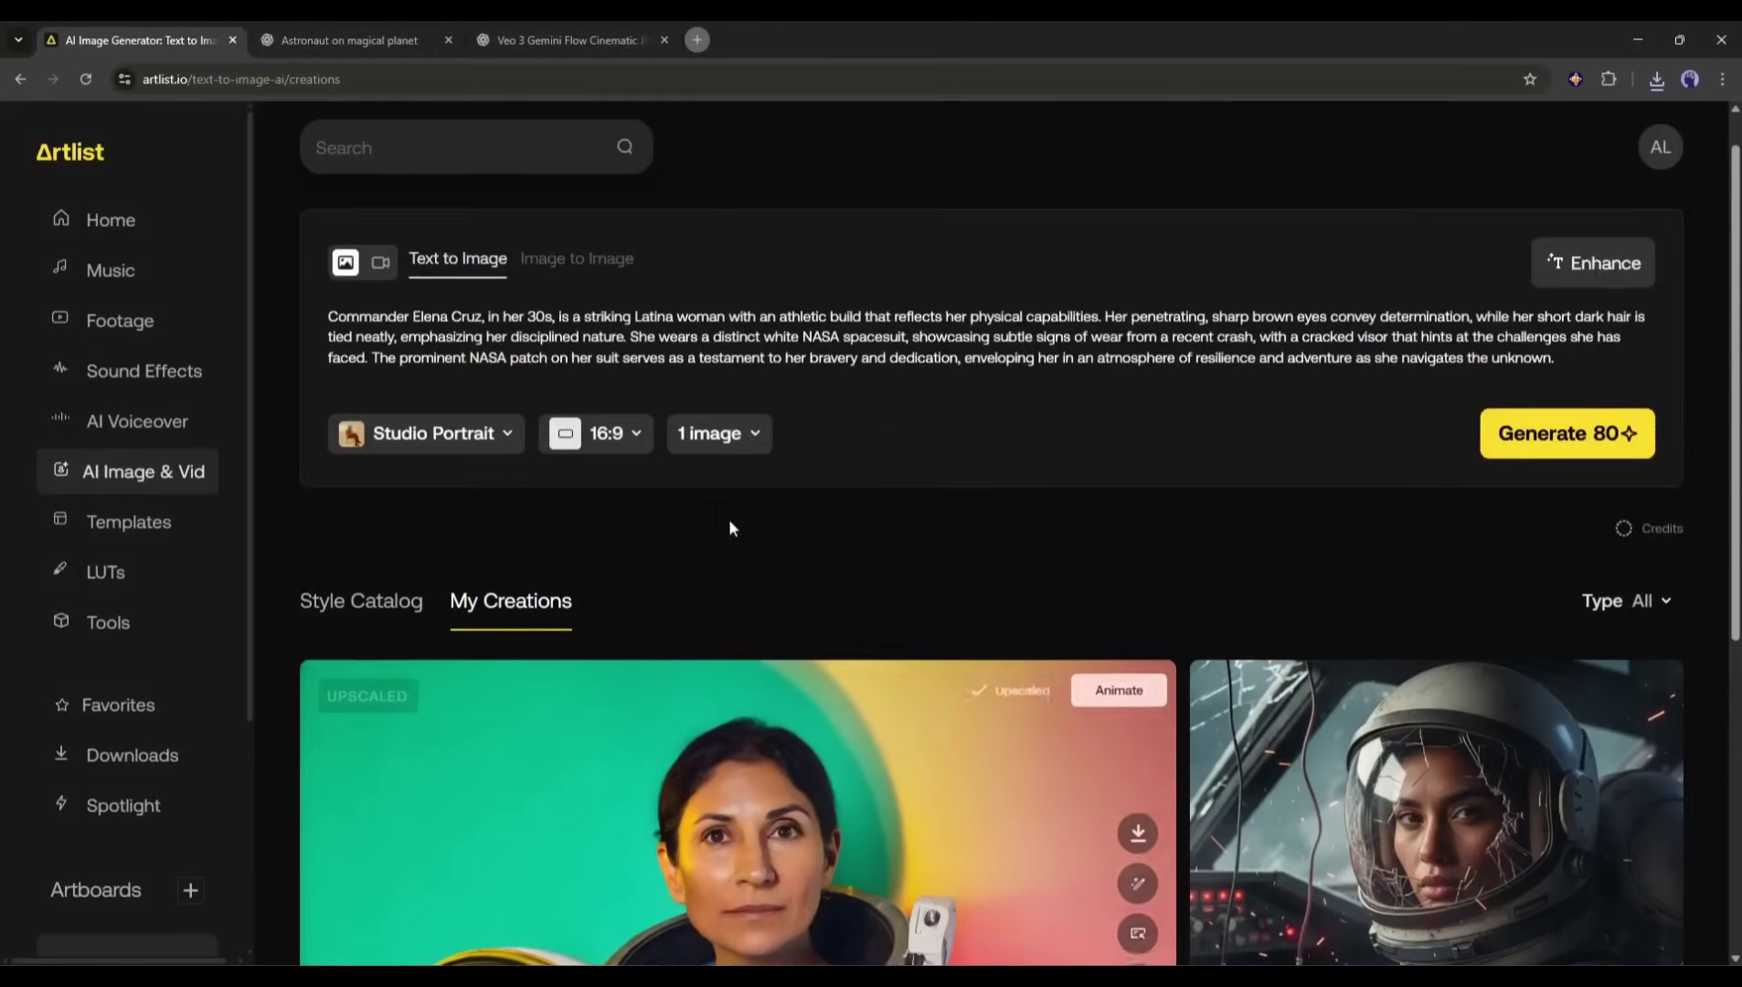
pyautogui.scroll(-3, 696, 533)
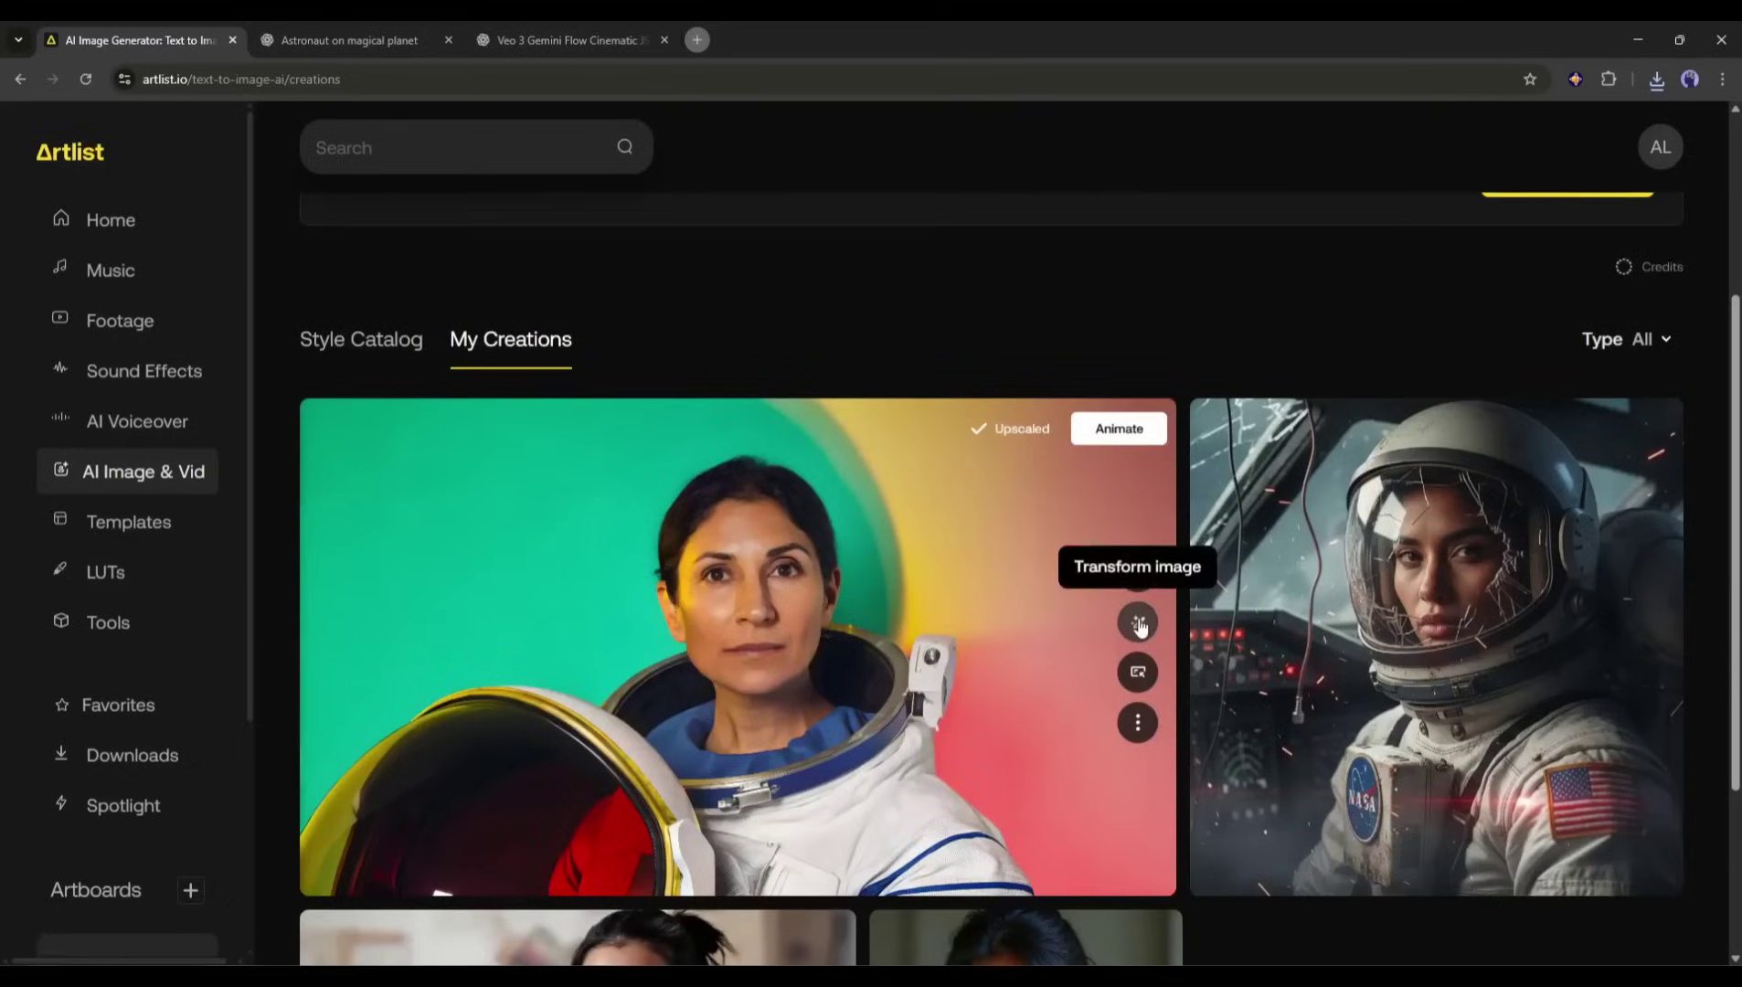
# - Transform the colourful astronaut portrait using the Scene 1 cockpit prompt copied from ChatGPT
pyautogui.click(1135, 625)
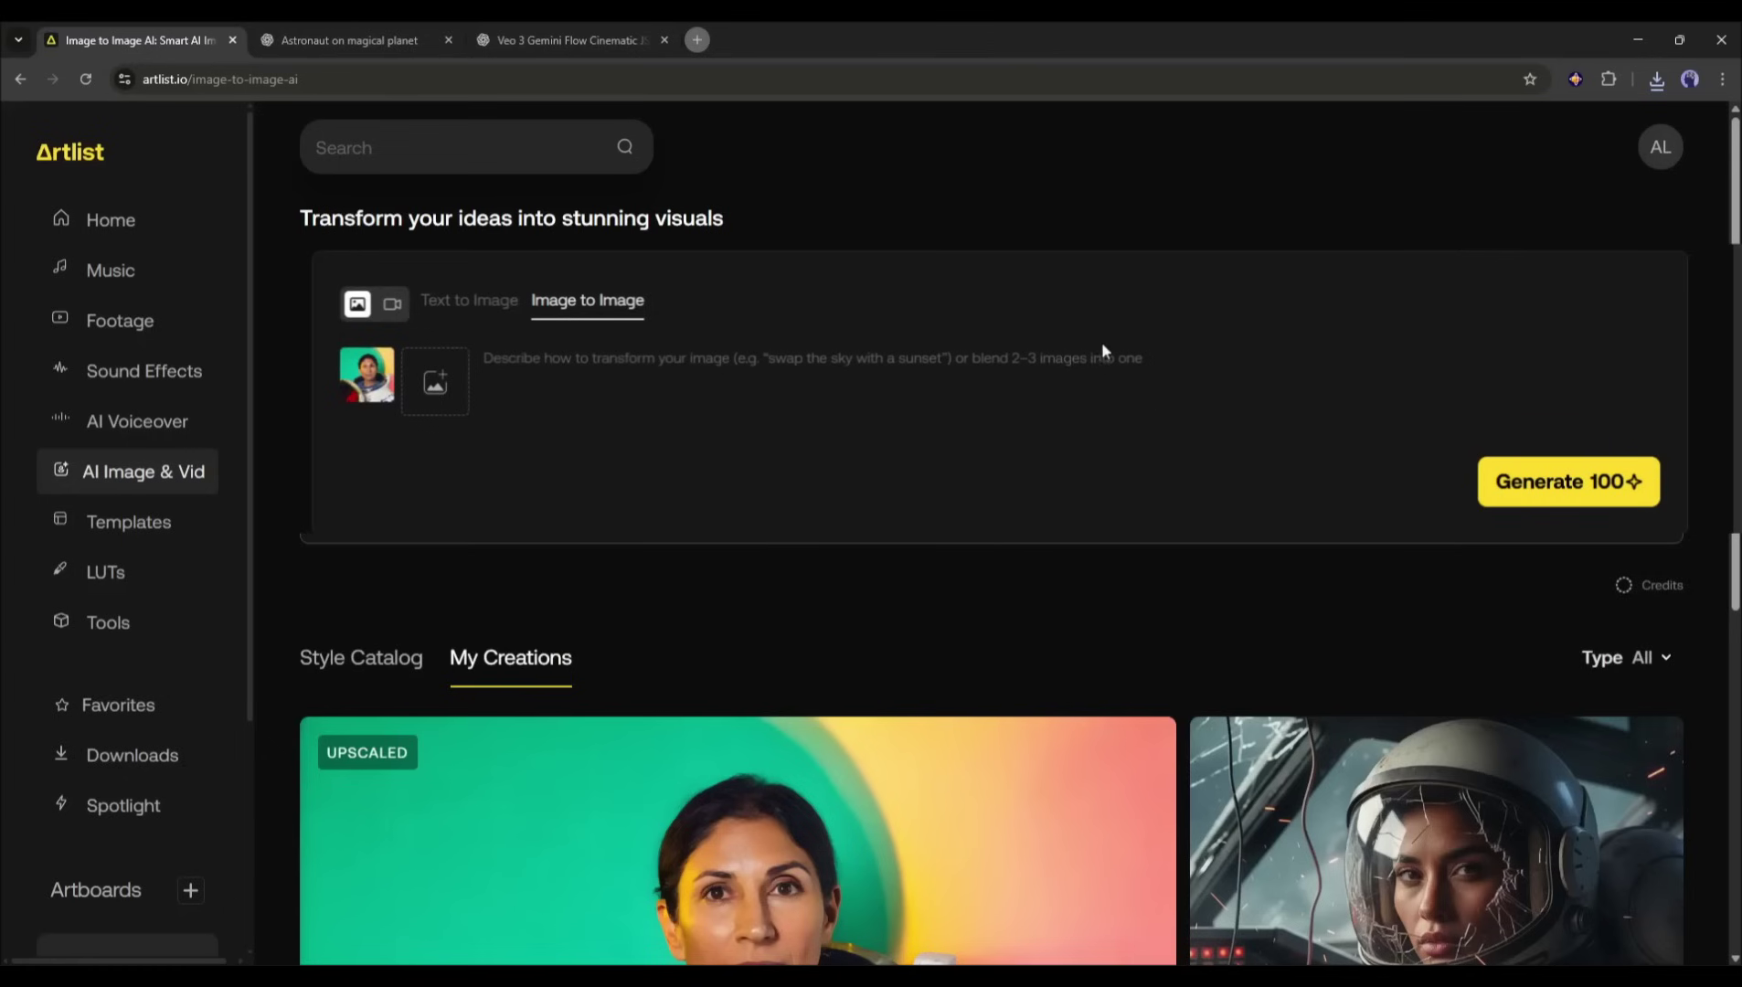
pyautogui.hotkey('ctrl', 'Tab')
pyautogui.moveTo(582, 354); pyautogui.dragTo(988, 408)
pyautogui.hotkey('ctrl', 'c')
pyautogui.rightClick(988, 396)
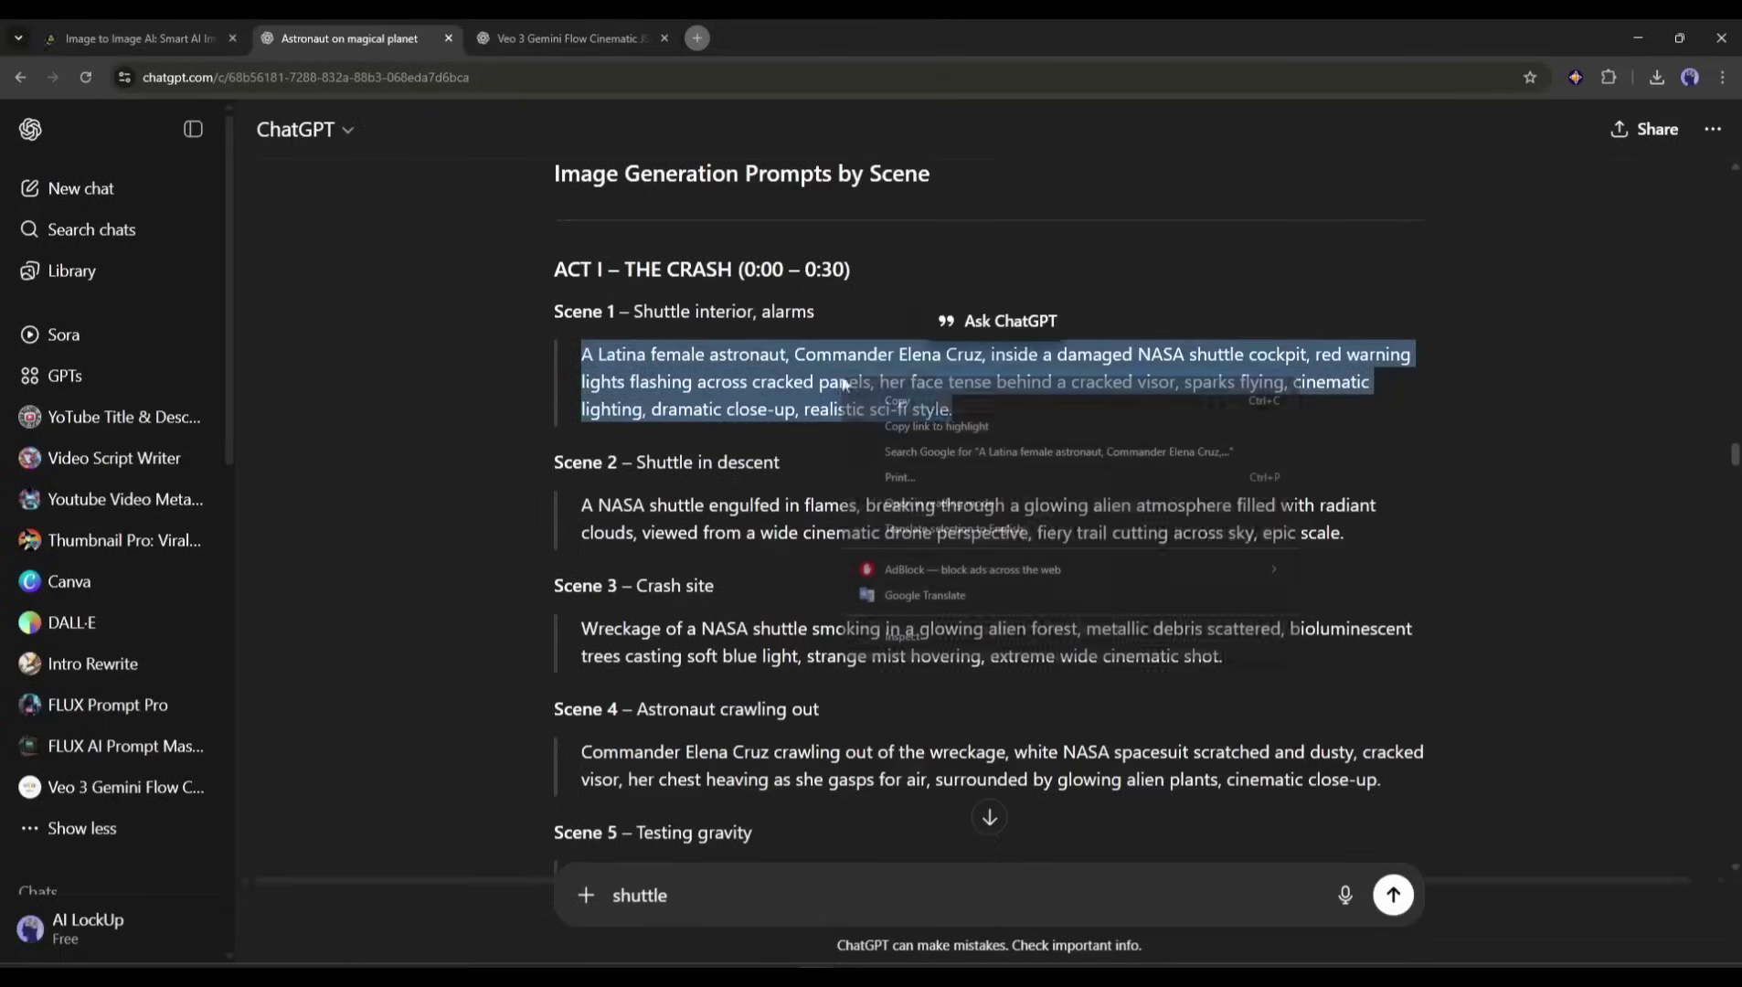
pyautogui.click(1035, 435)
pyautogui.hotkey('ctrl', 'Tab')
pyautogui.hotkey('ctrl', 'v')
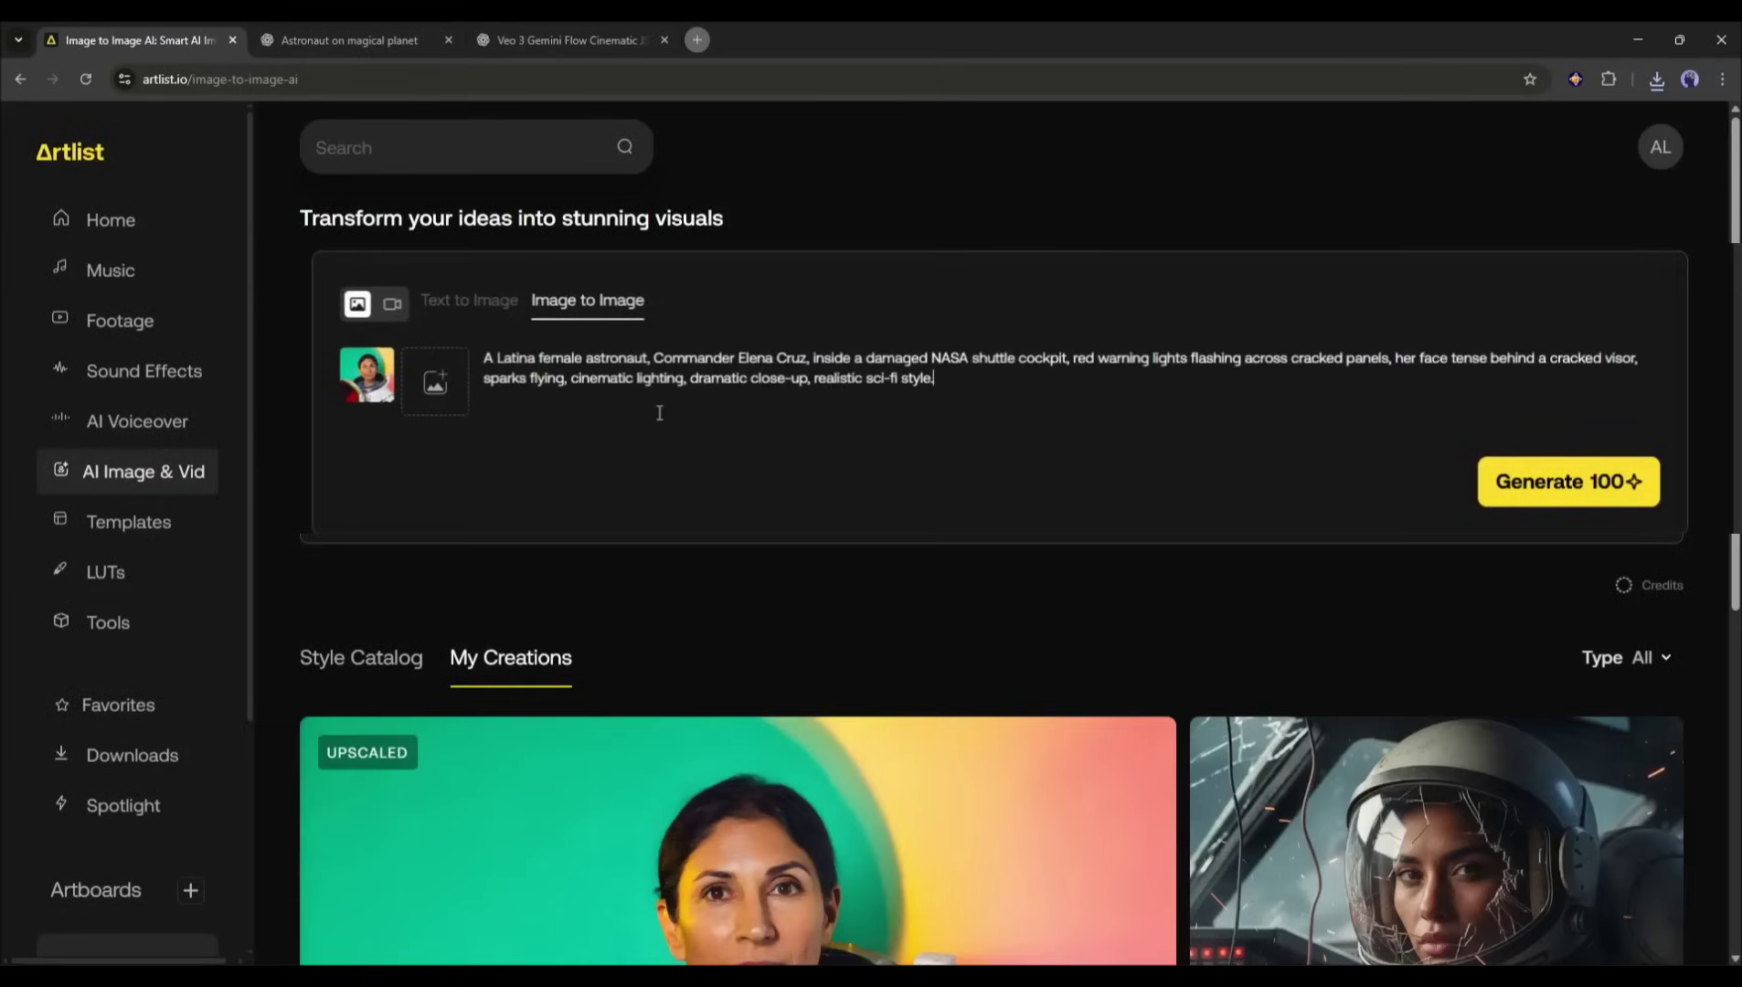
pyautogui.click(1568, 482)
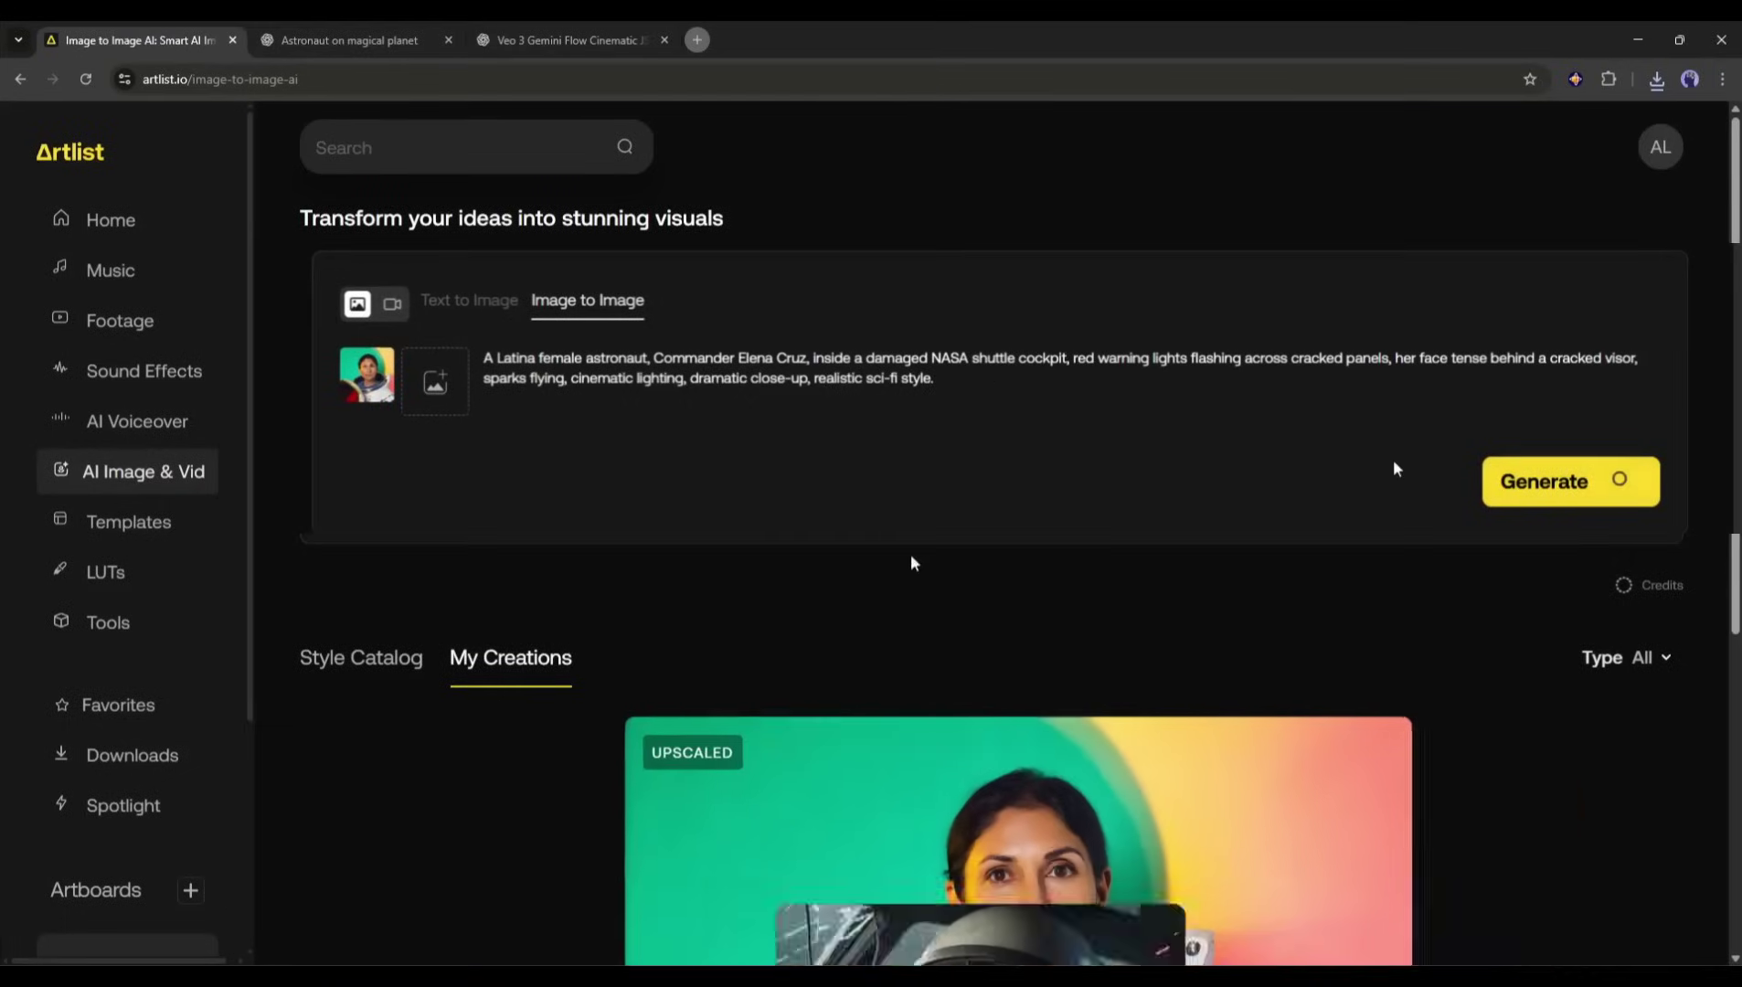
pyautogui.scroll(-1, 856, 553)
pyautogui.scroll(-2, 856, 553)
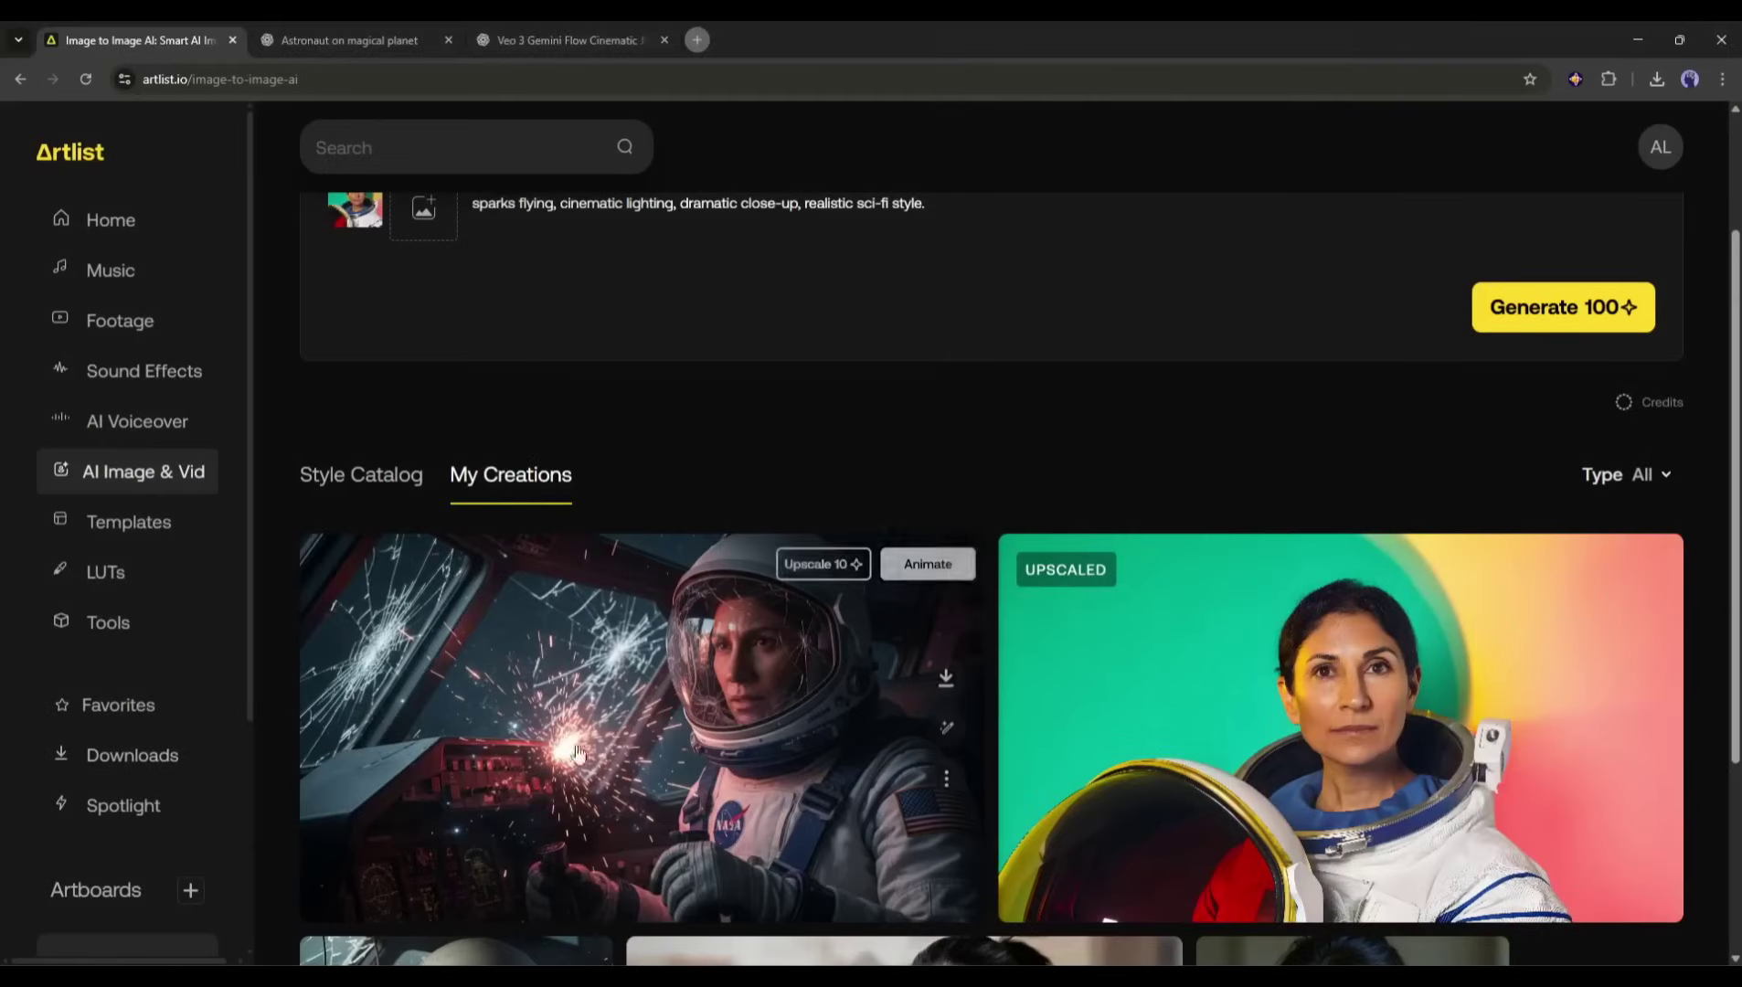
# - Inspect the new cockpit image, then copy the Scene 2 shuttle-descent prompt from ChatGPT
pyautogui.click(750, 683)
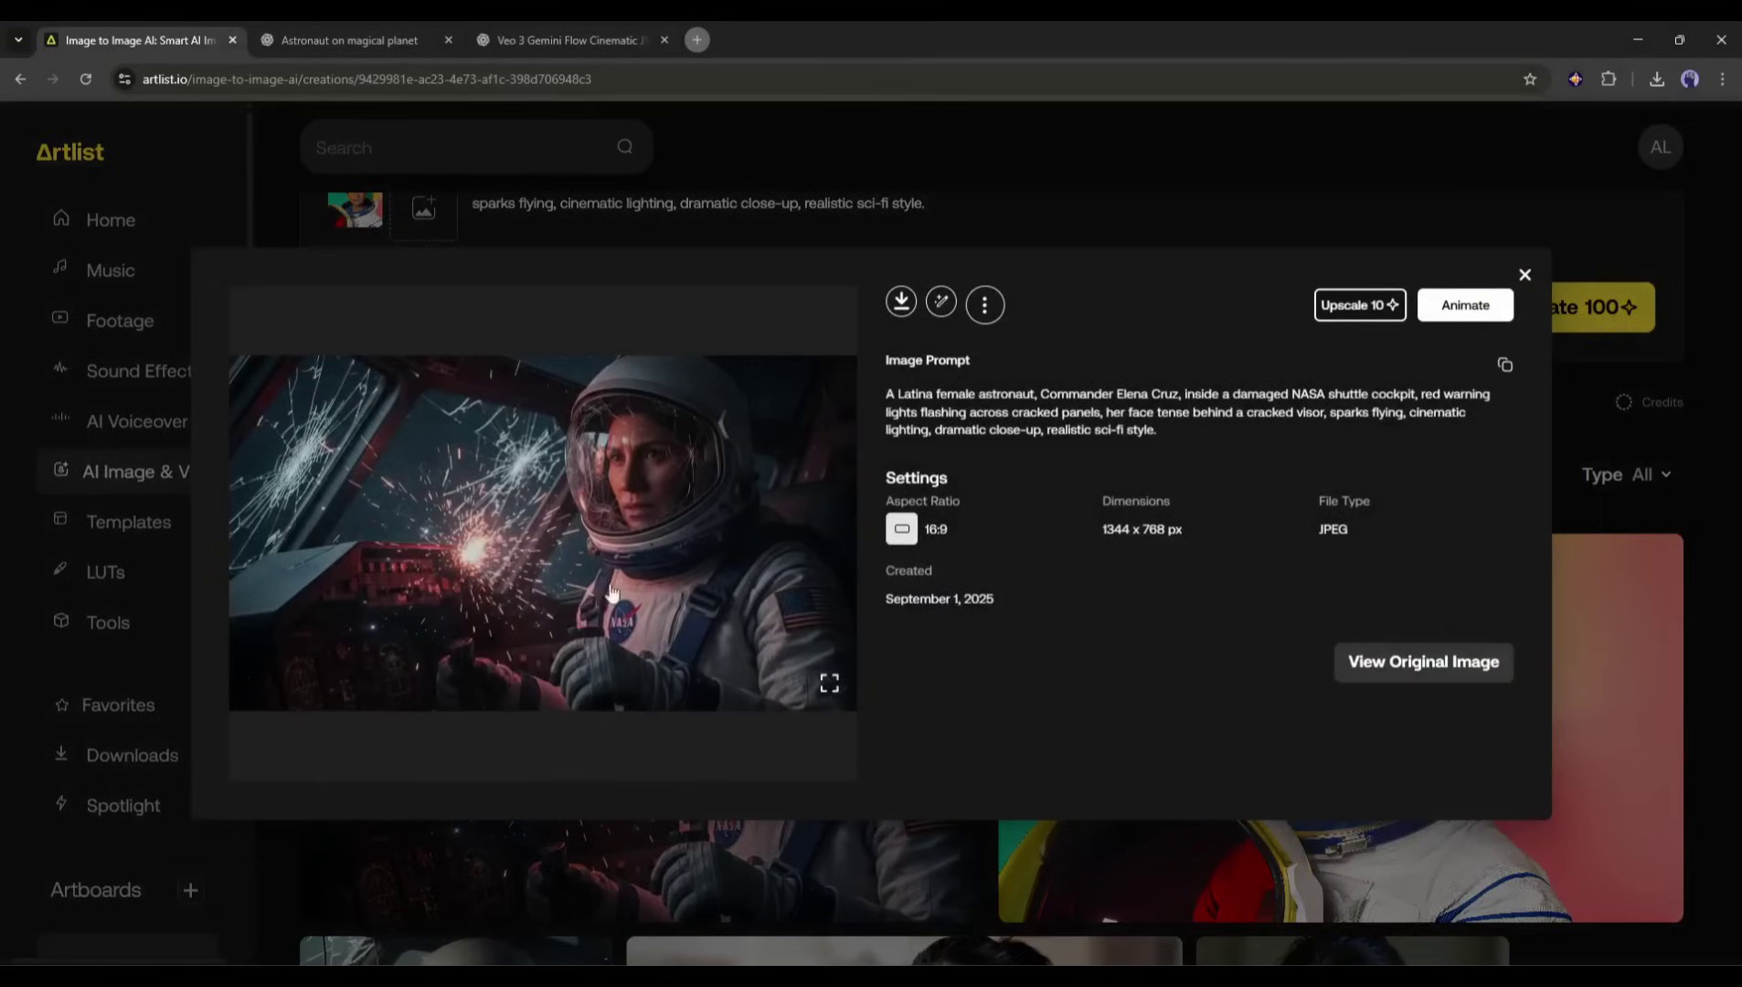
pyautogui.click(1526, 279)
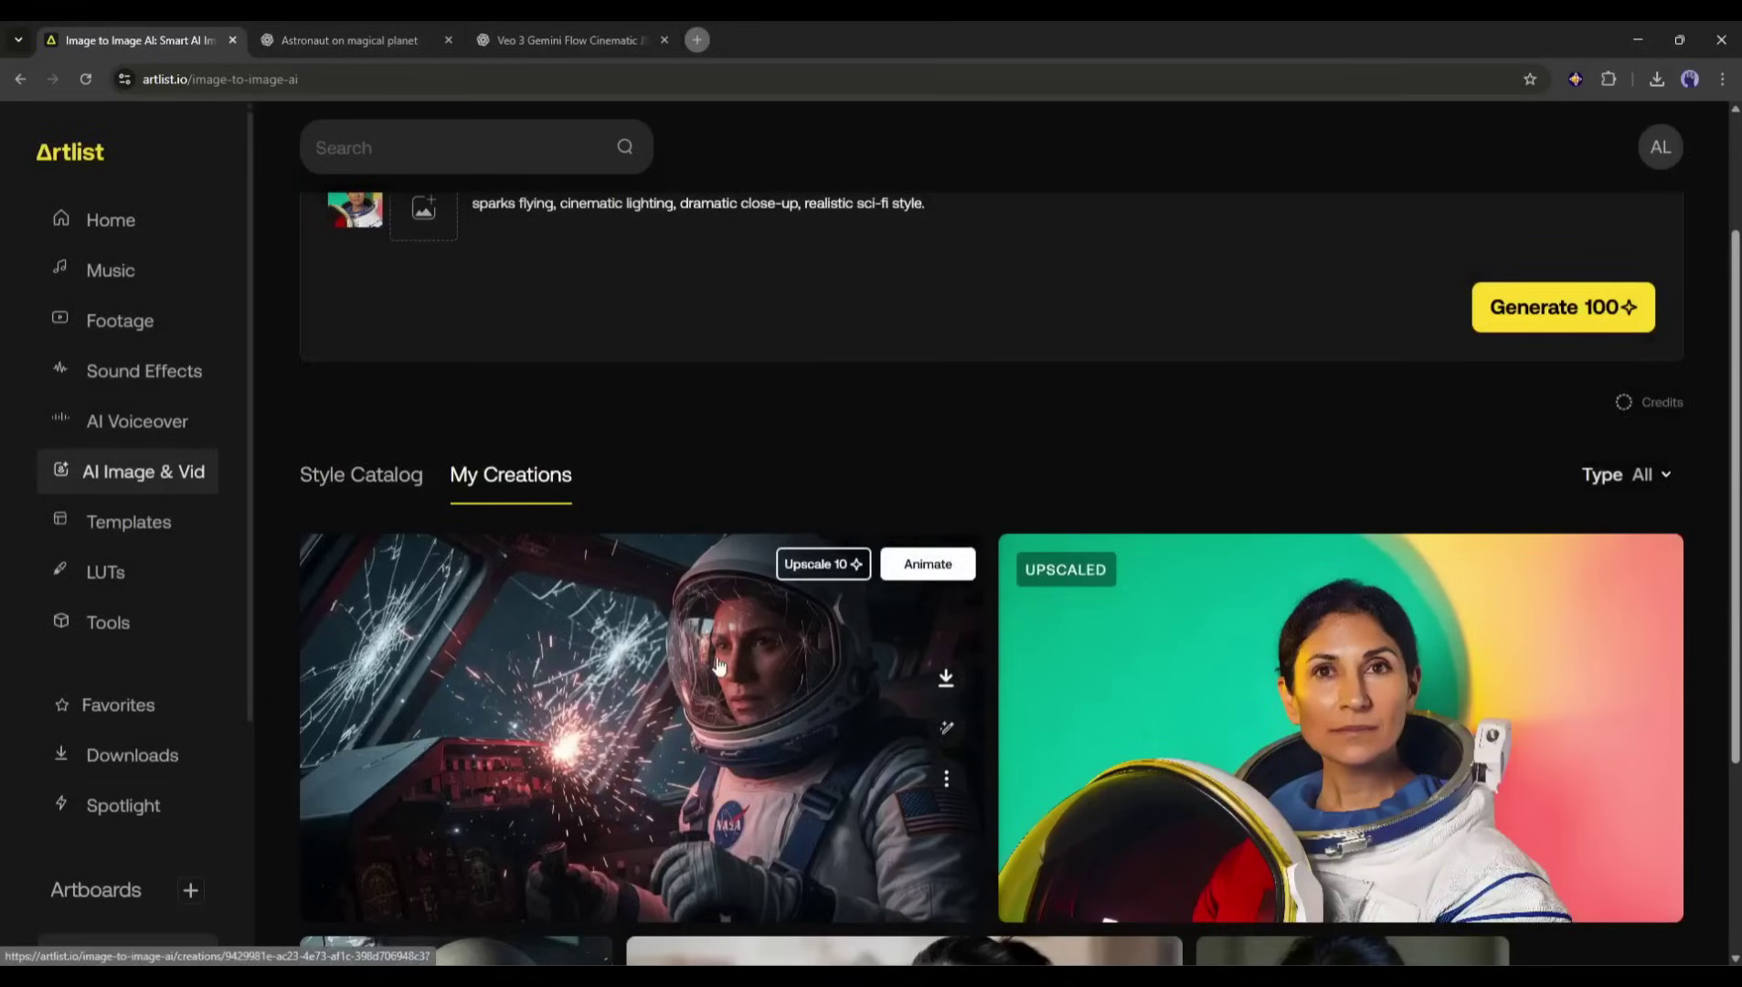
pyautogui.click(718, 666)
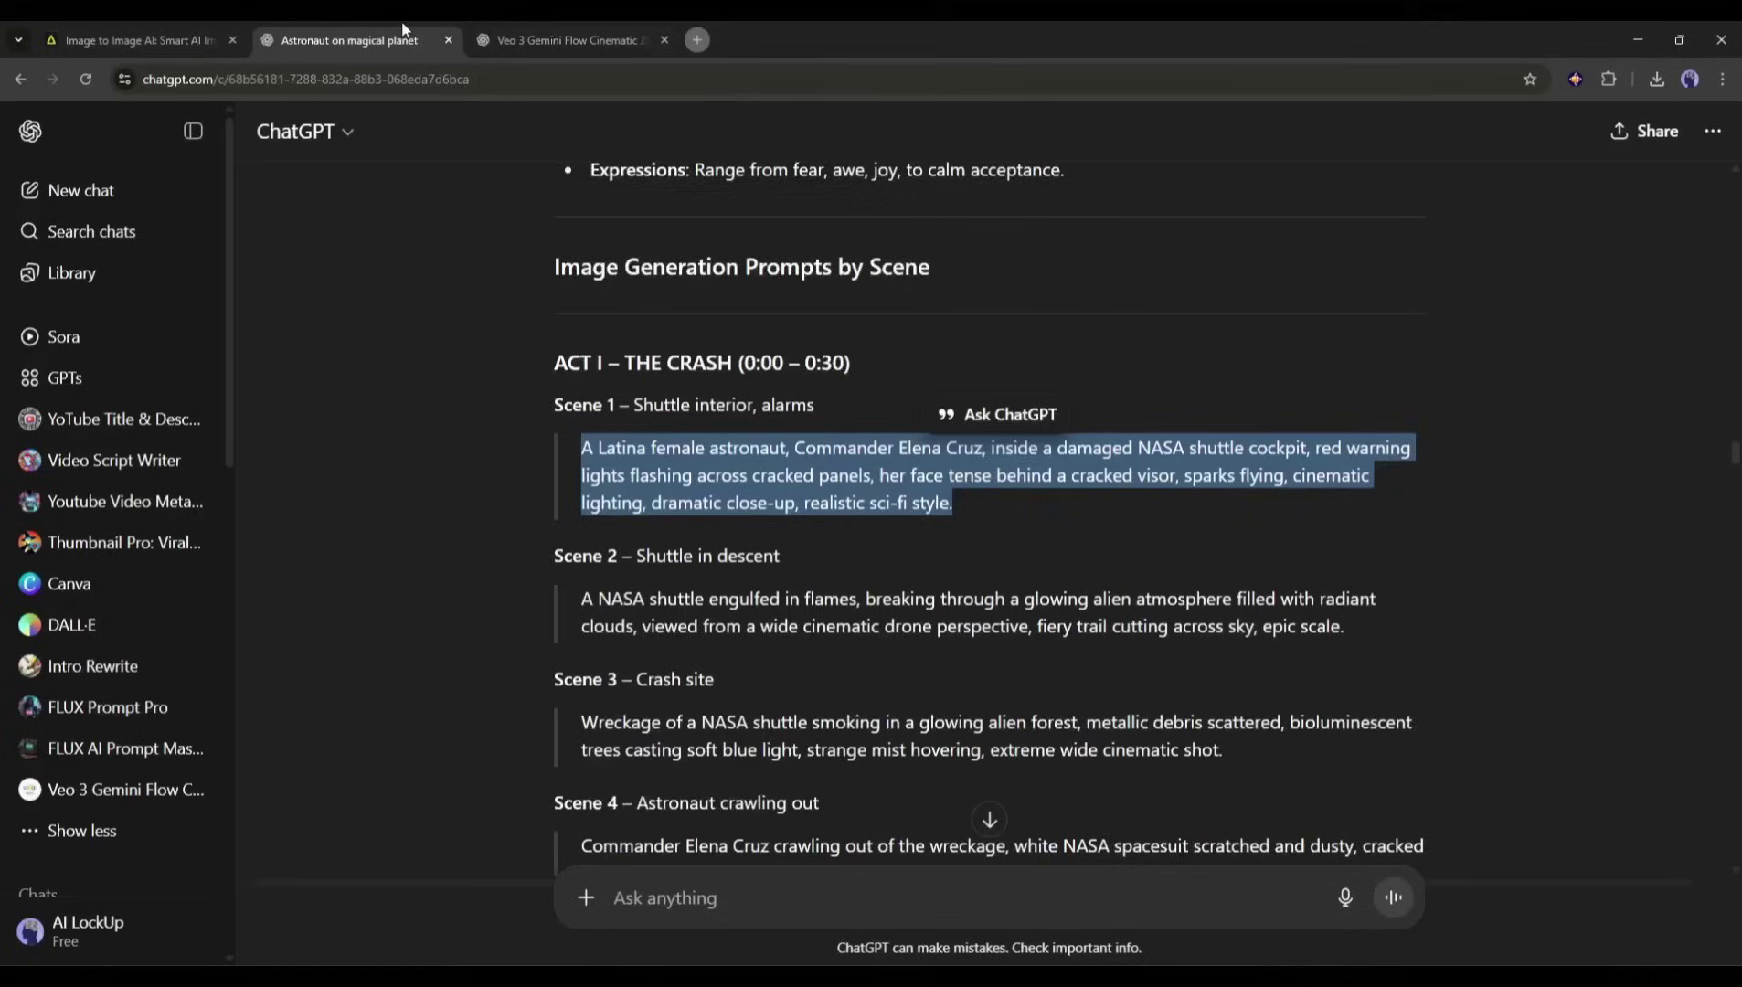
pyautogui.moveTo(581, 415); pyautogui.dragTo(1347, 443)
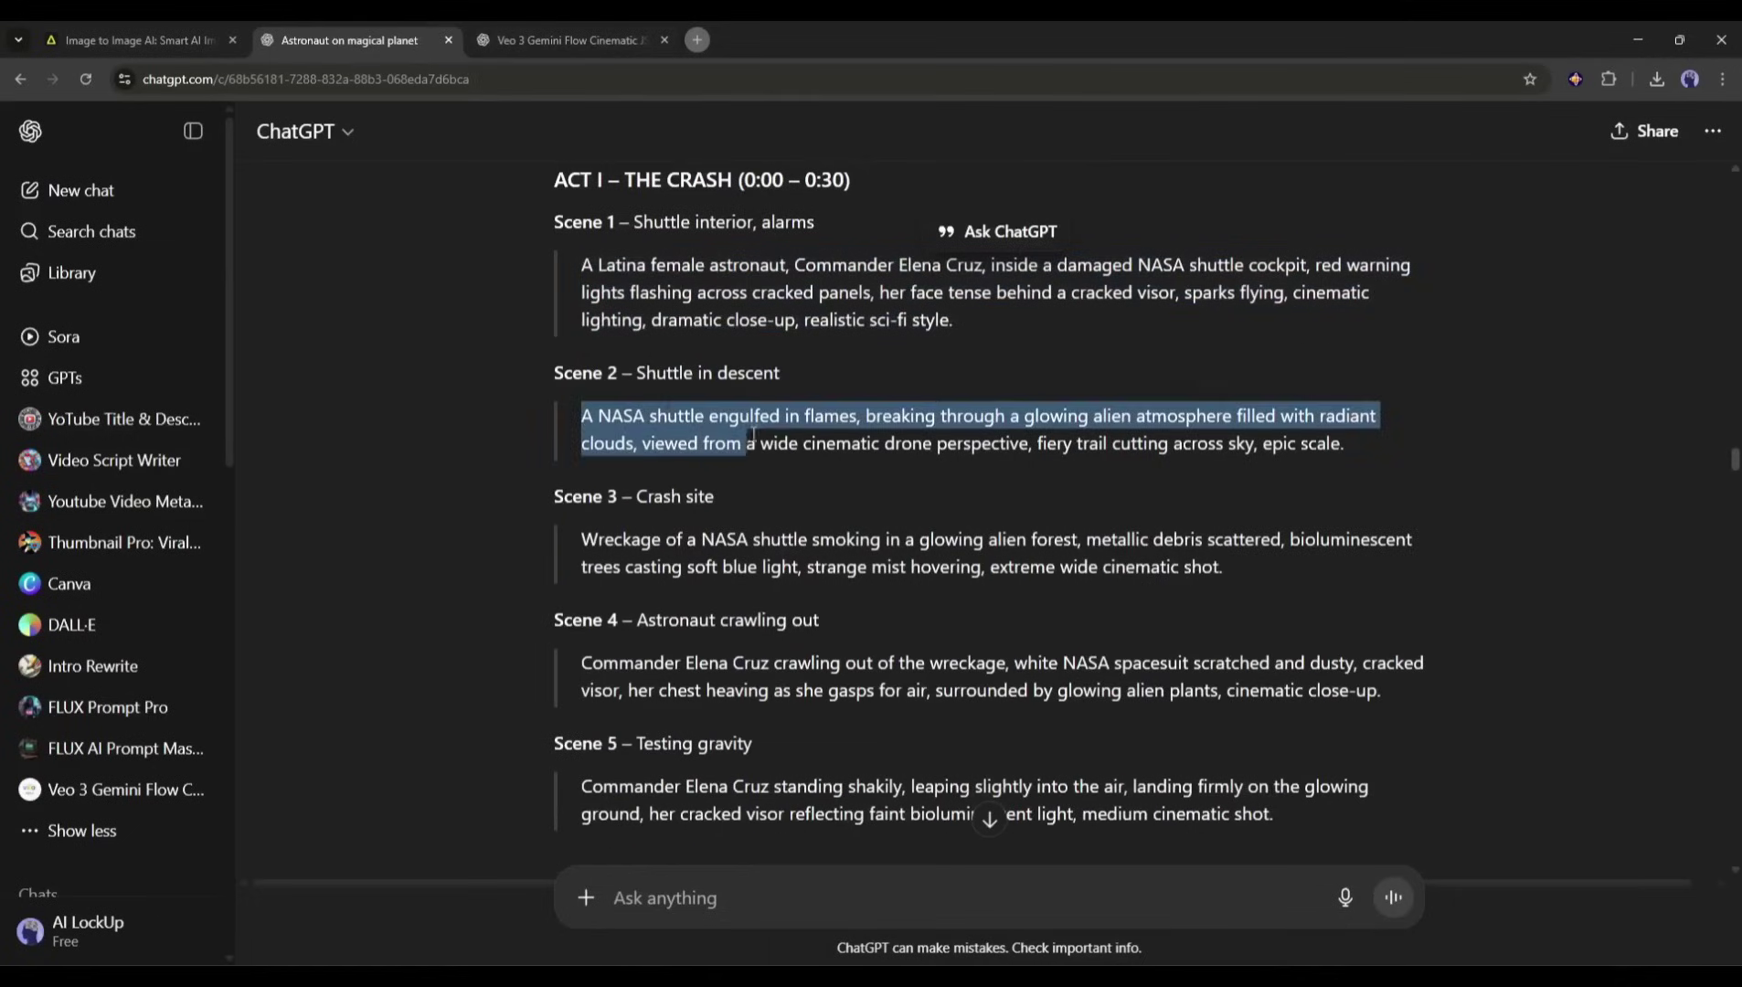
pyautogui.rightClick(1192, 443)
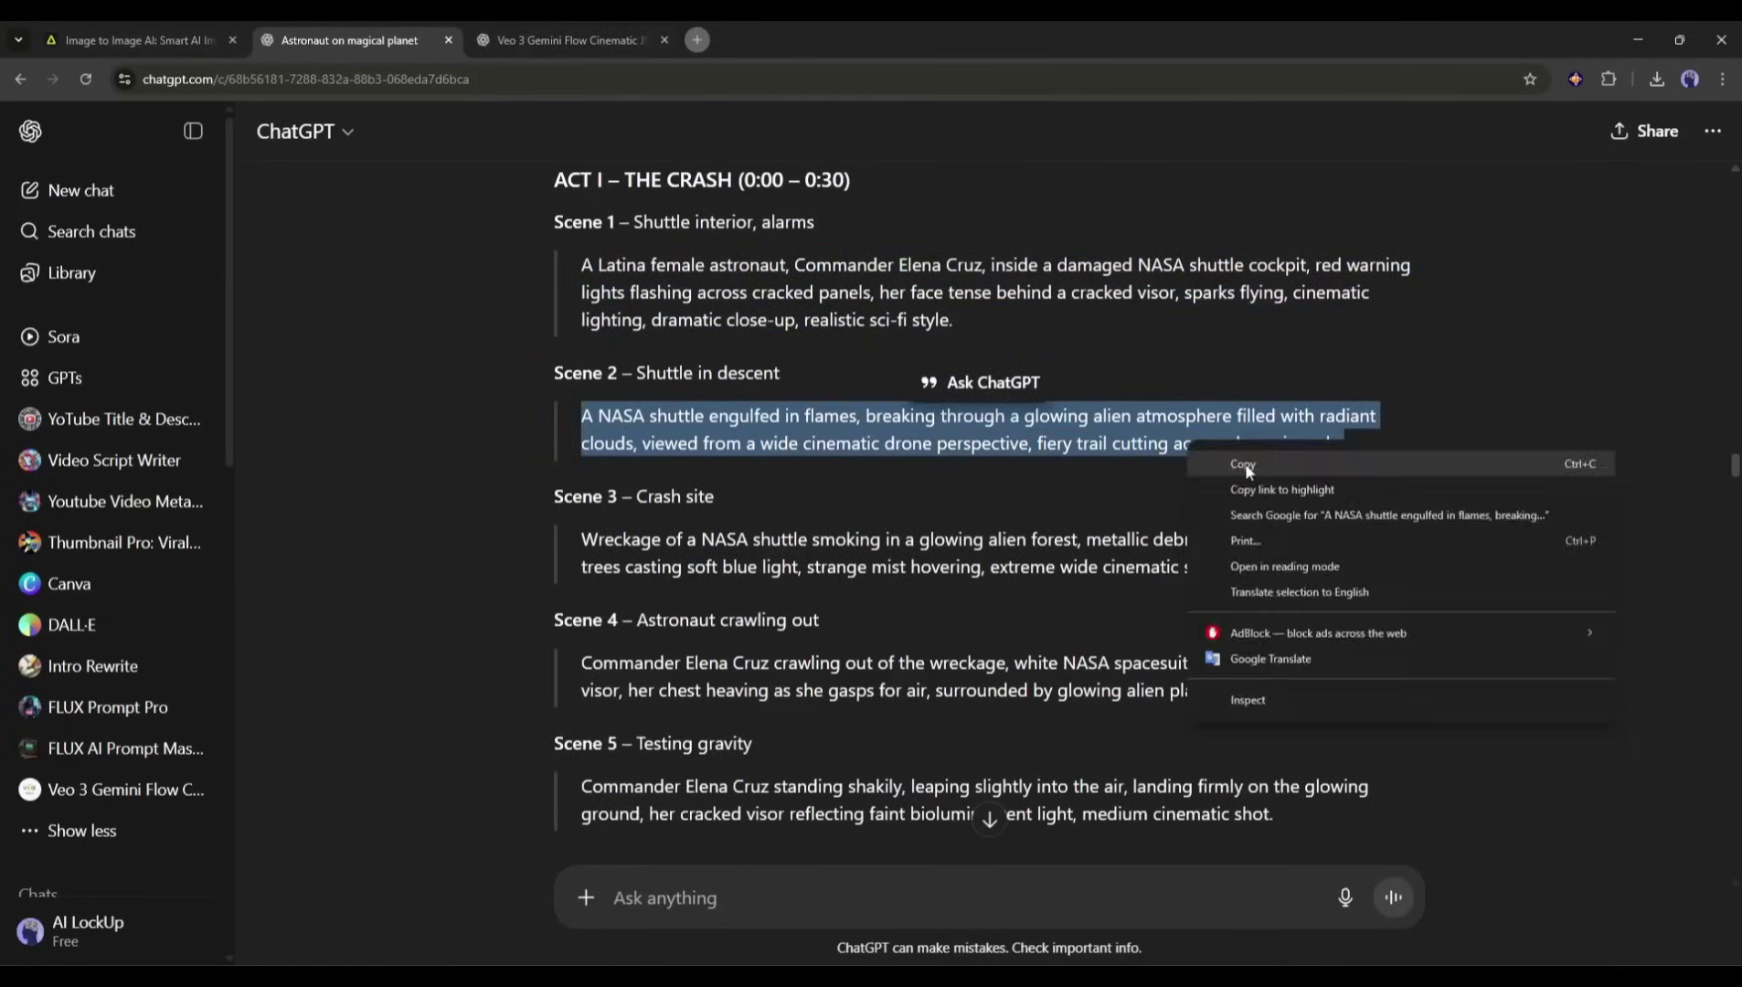
pyautogui.click(1259, 487)
# - In Text to Image, replace the prompt with the enhanced Scene 2 shuttle text, using Multipurpose style
pyautogui.click(136, 40)
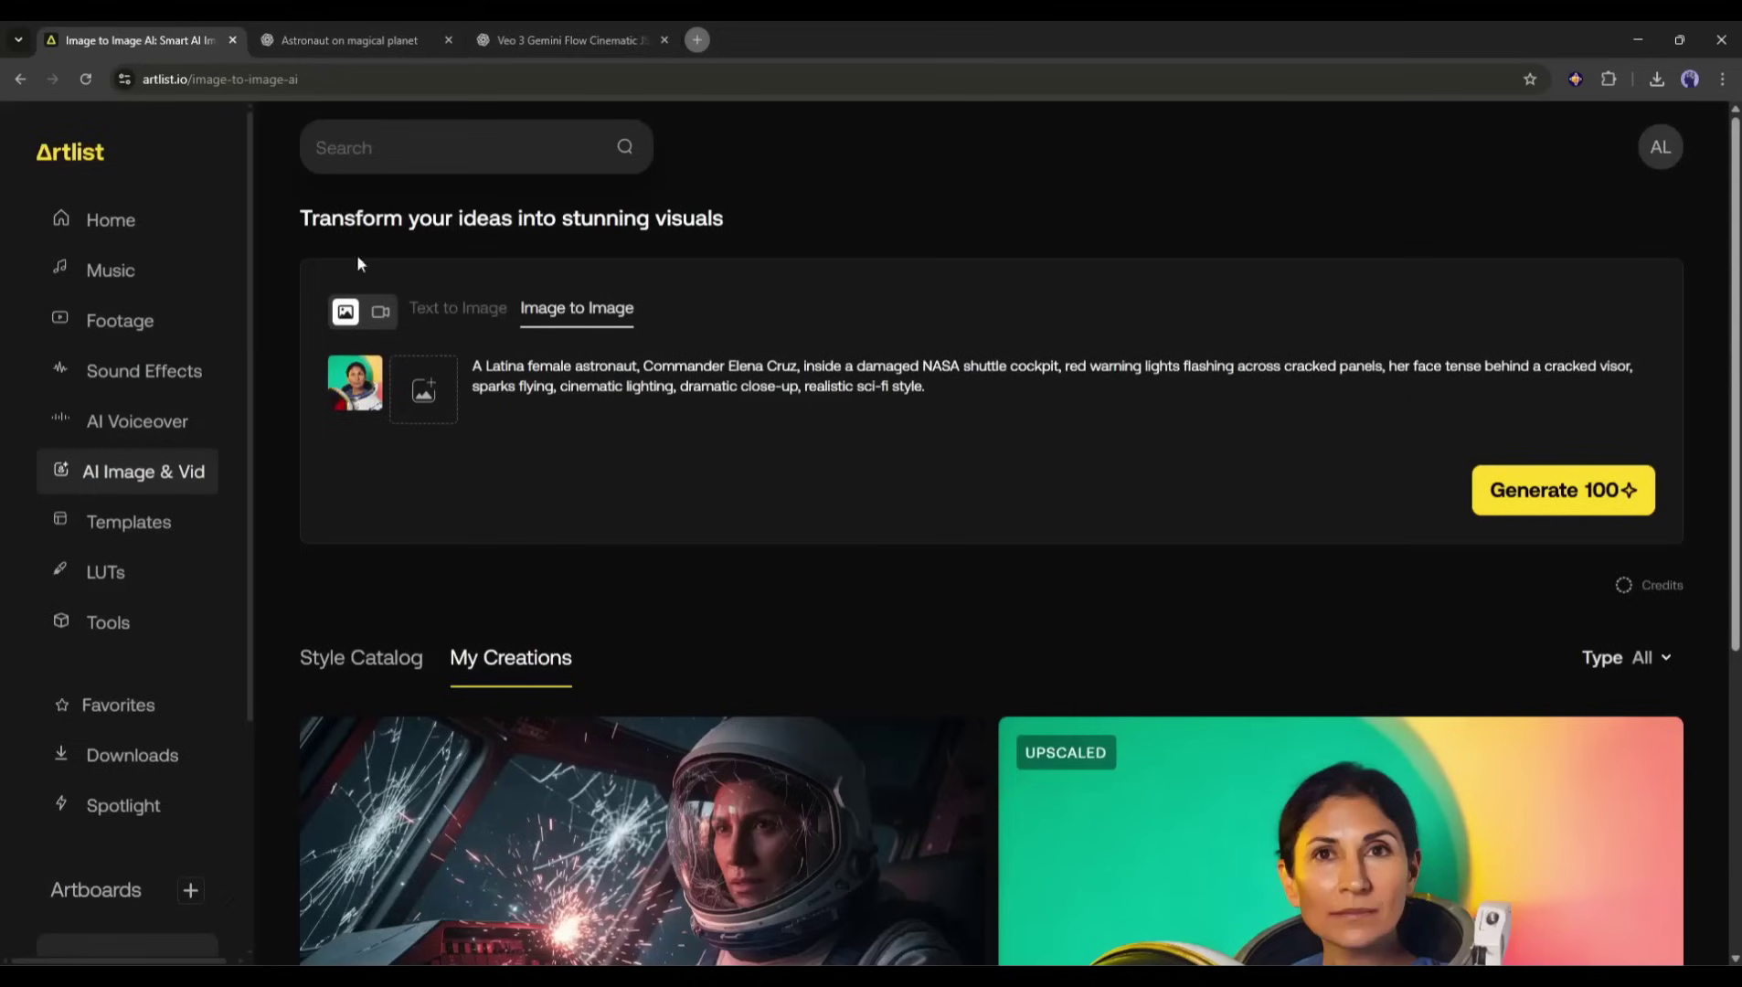
pyautogui.click(457, 307)
pyautogui.click(476, 367)
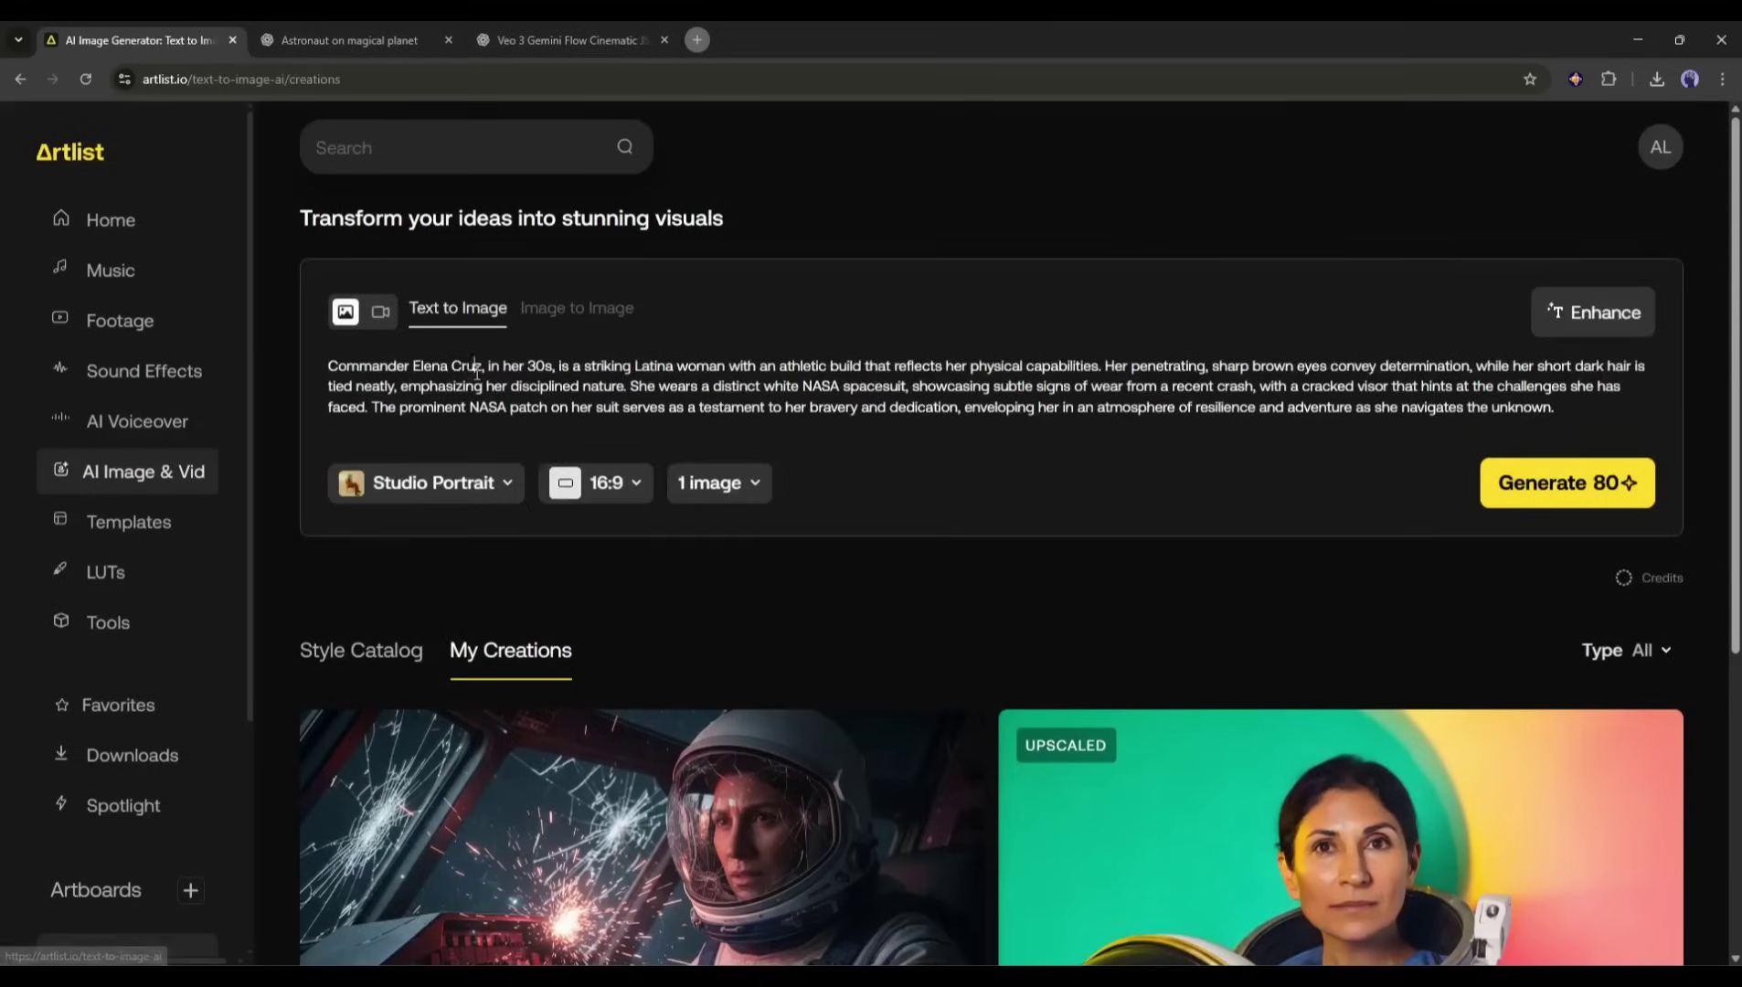
pyautogui.hotkey('ctrl', 'a')
pyautogui.hotkey('ctrl', 'v')
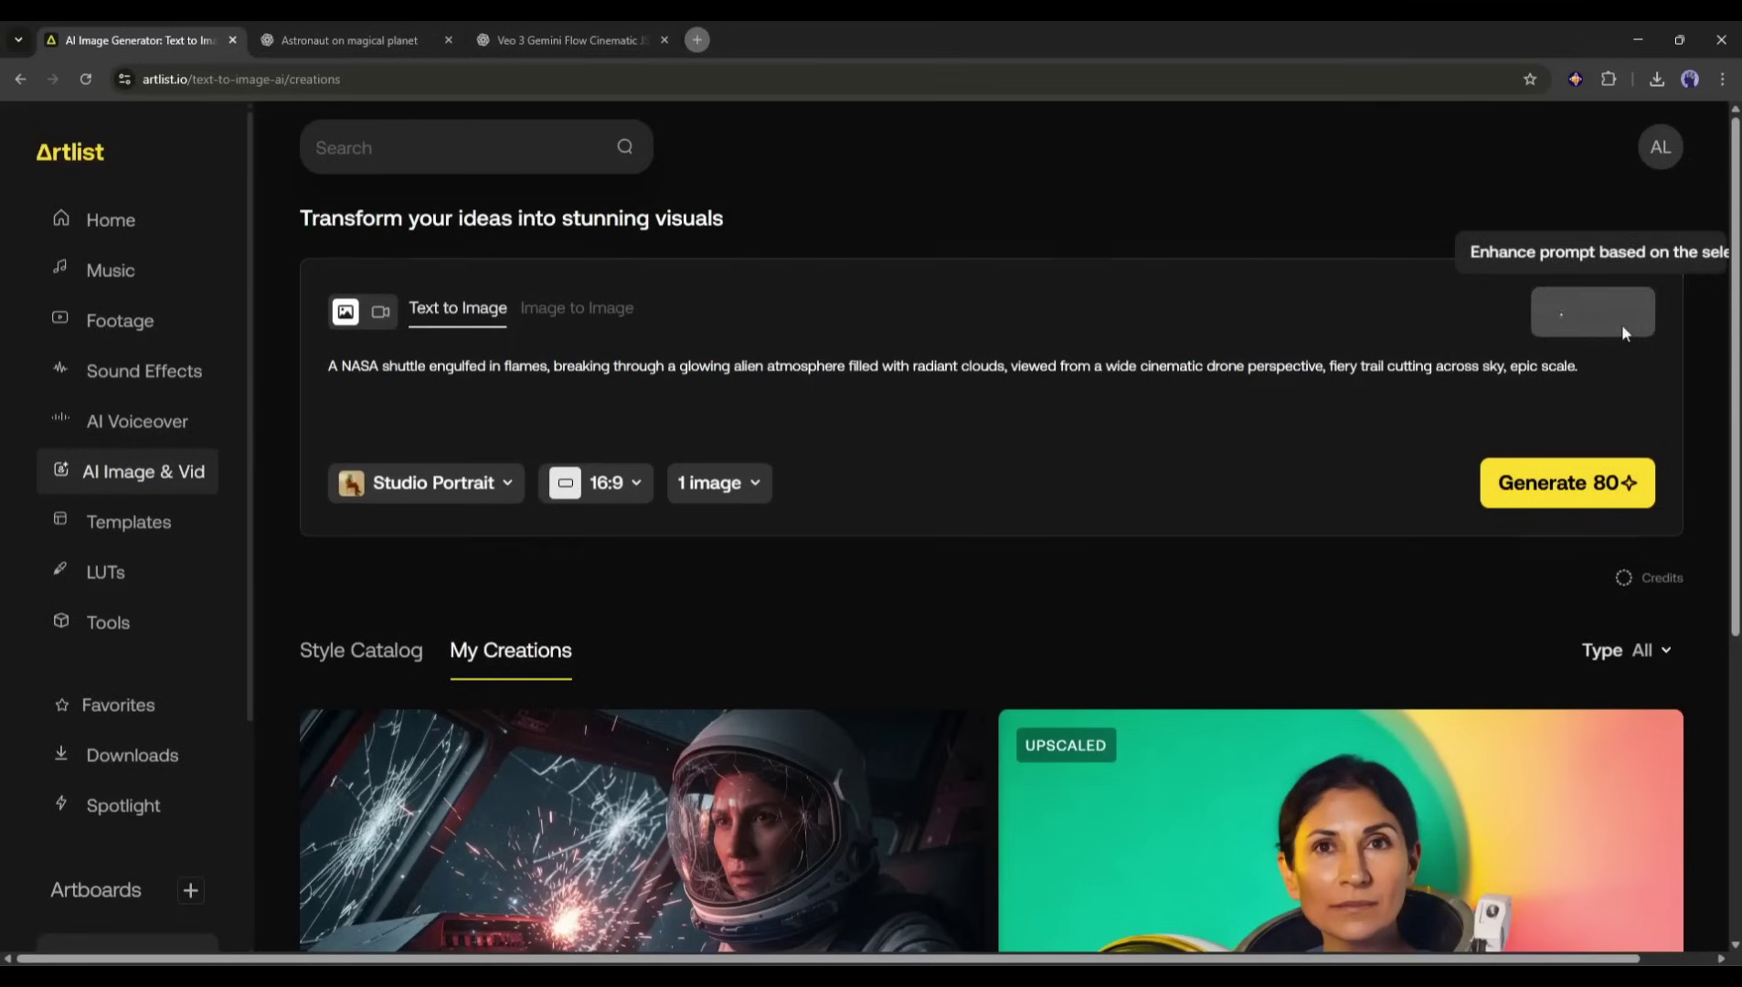
pyautogui.click(1606, 315)
pyautogui.click(425, 483)
pyautogui.click(434, 529)
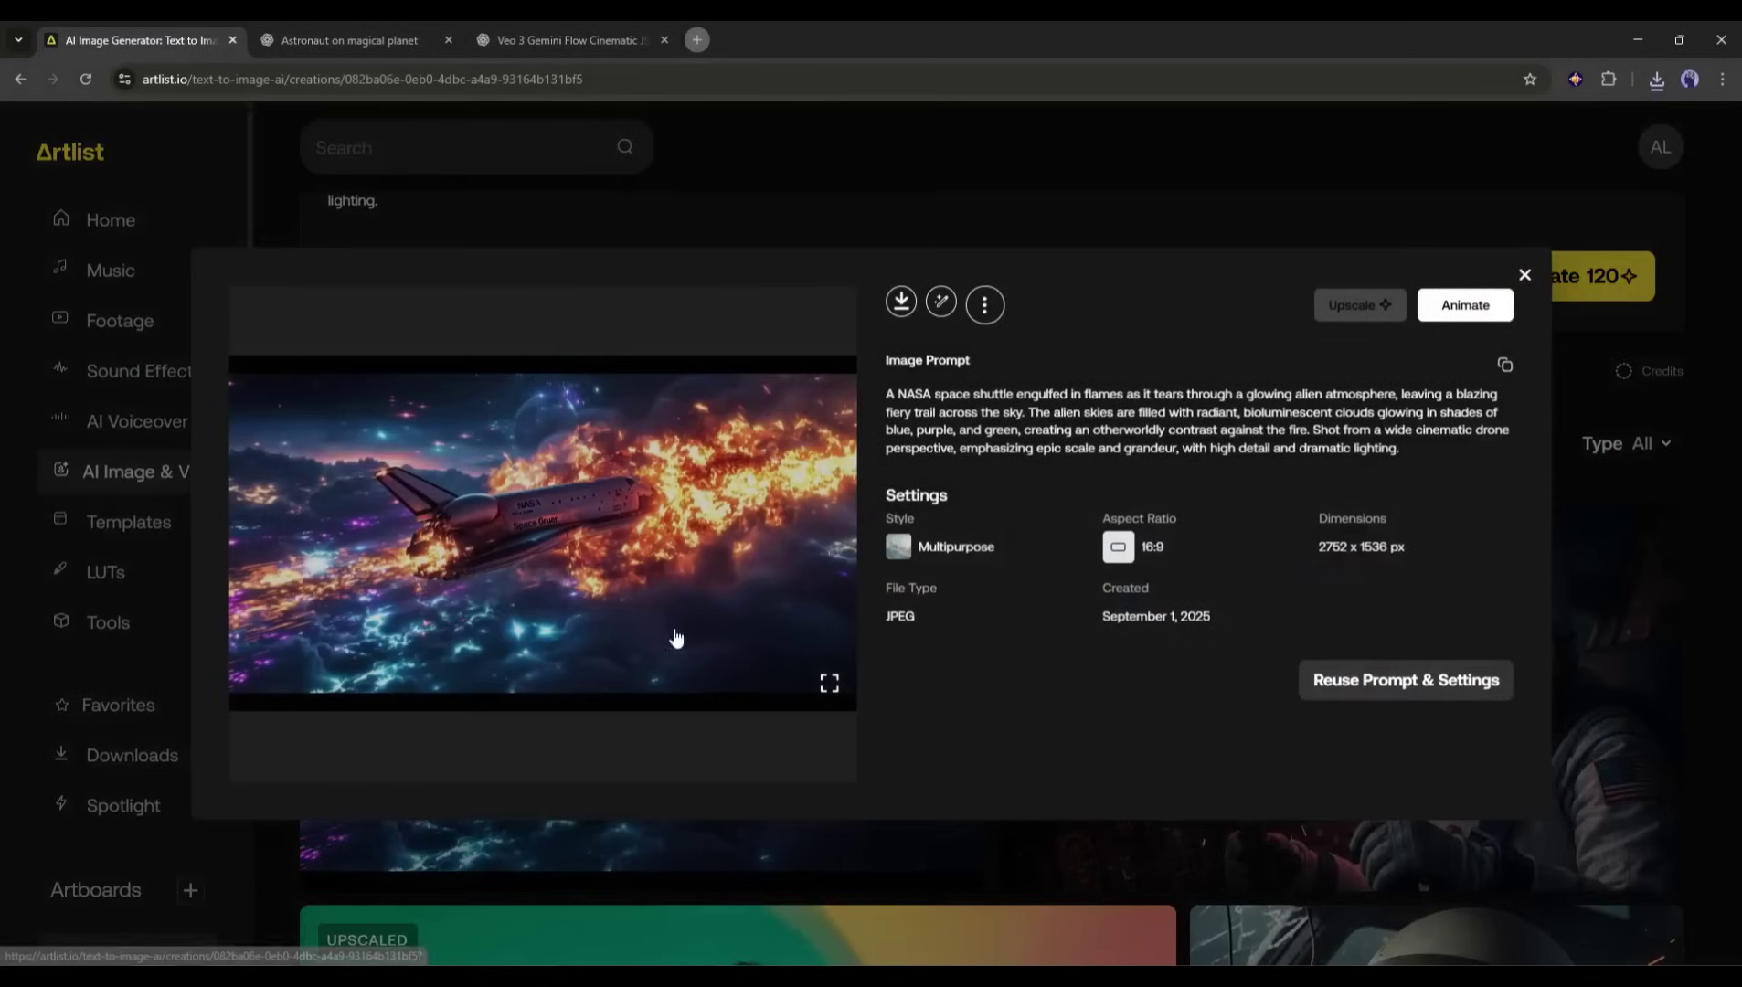
pyautogui.click(1523, 277)
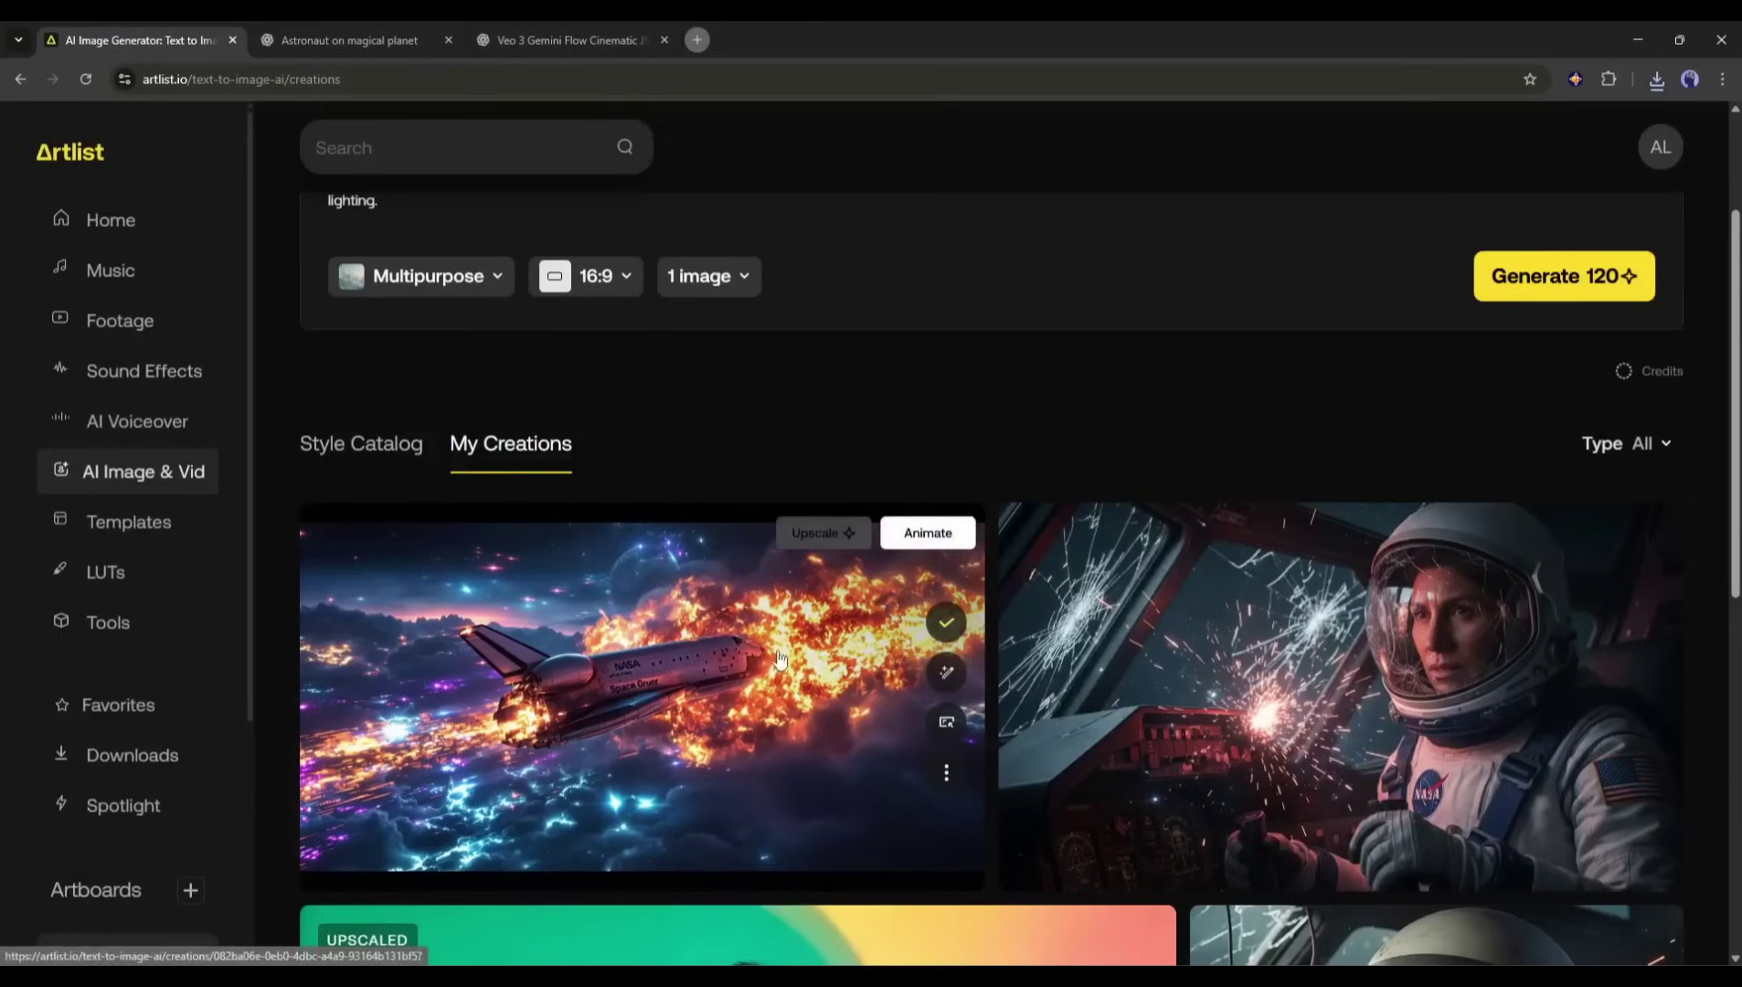
pyautogui.scroll(-1, 780, 662)
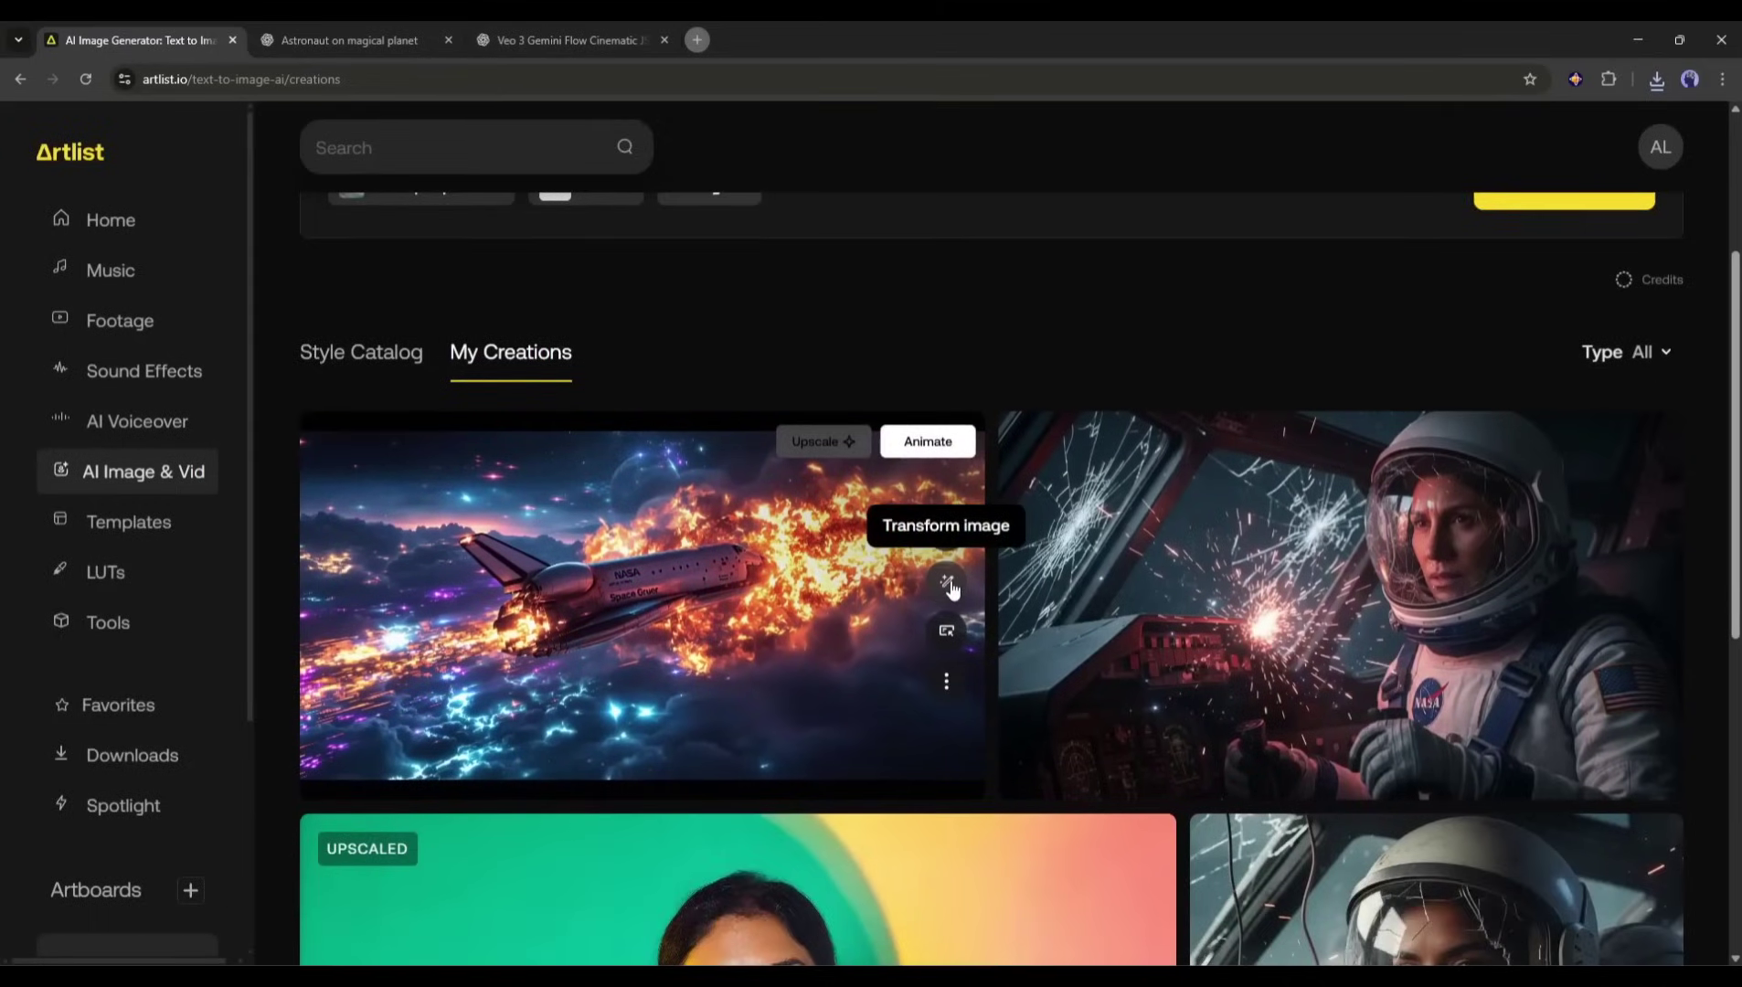
# - Transform the burning shuttle image with the Scene 3 wreckage prompt, without the astronaut reference
pyautogui.click(950, 585)
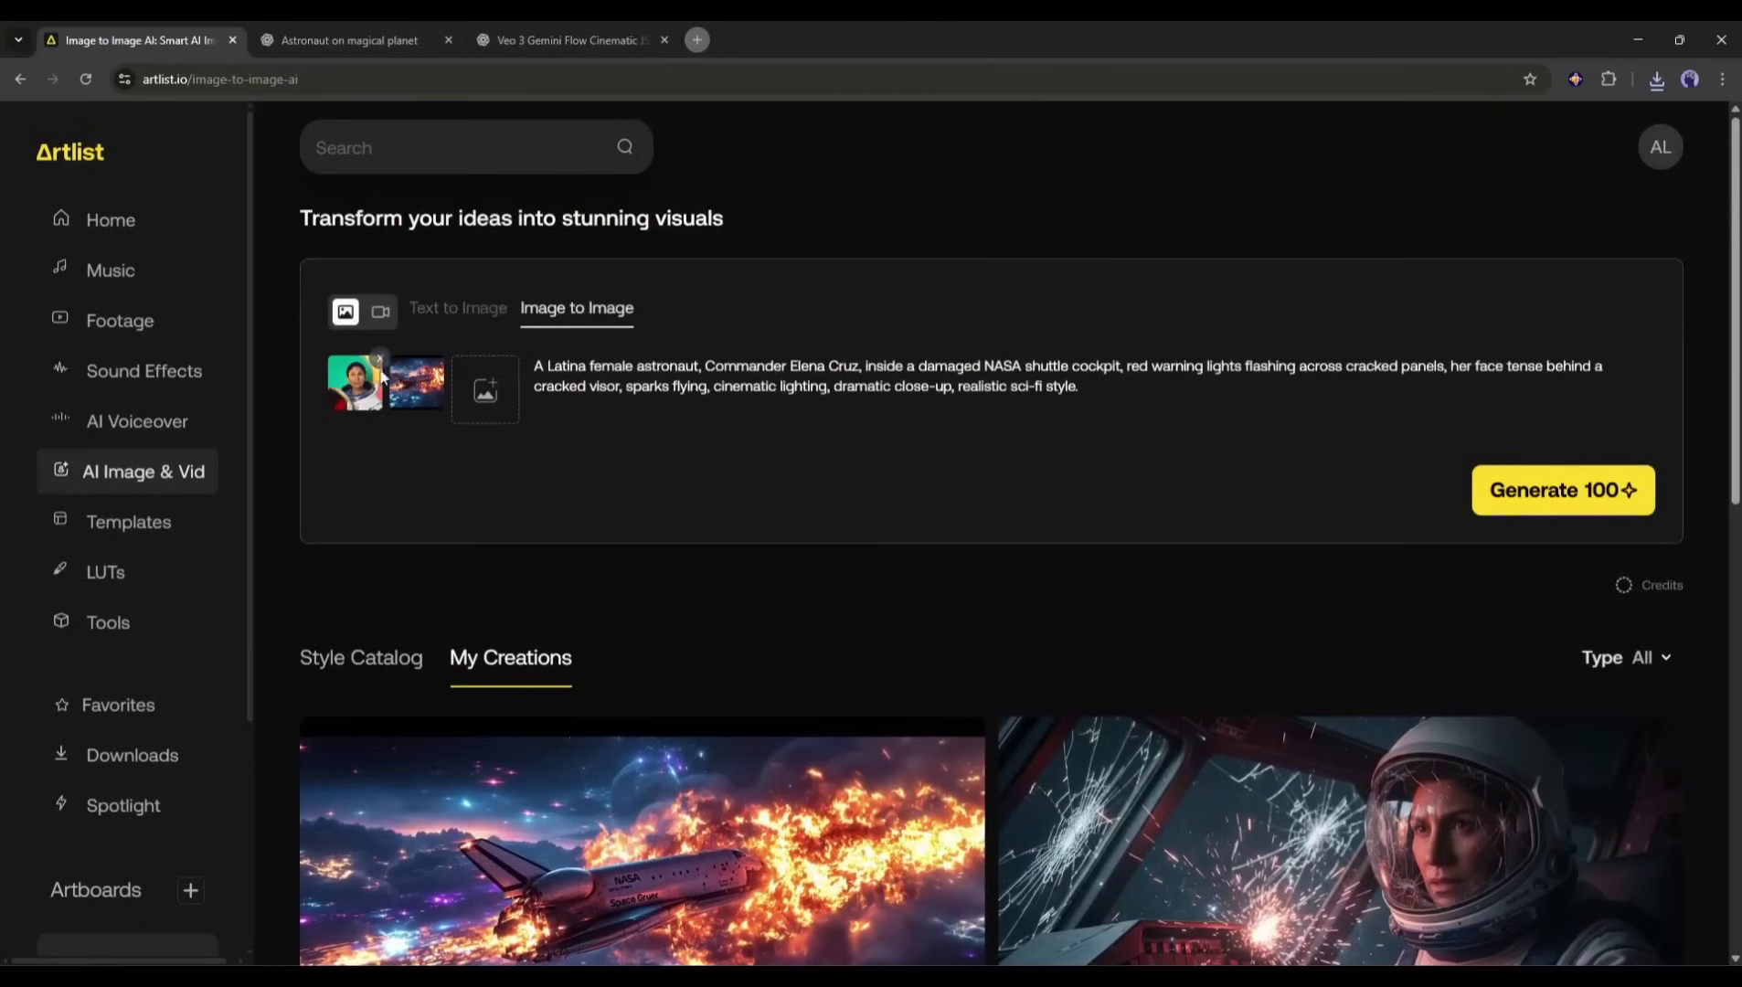
pyautogui.click(379, 359)
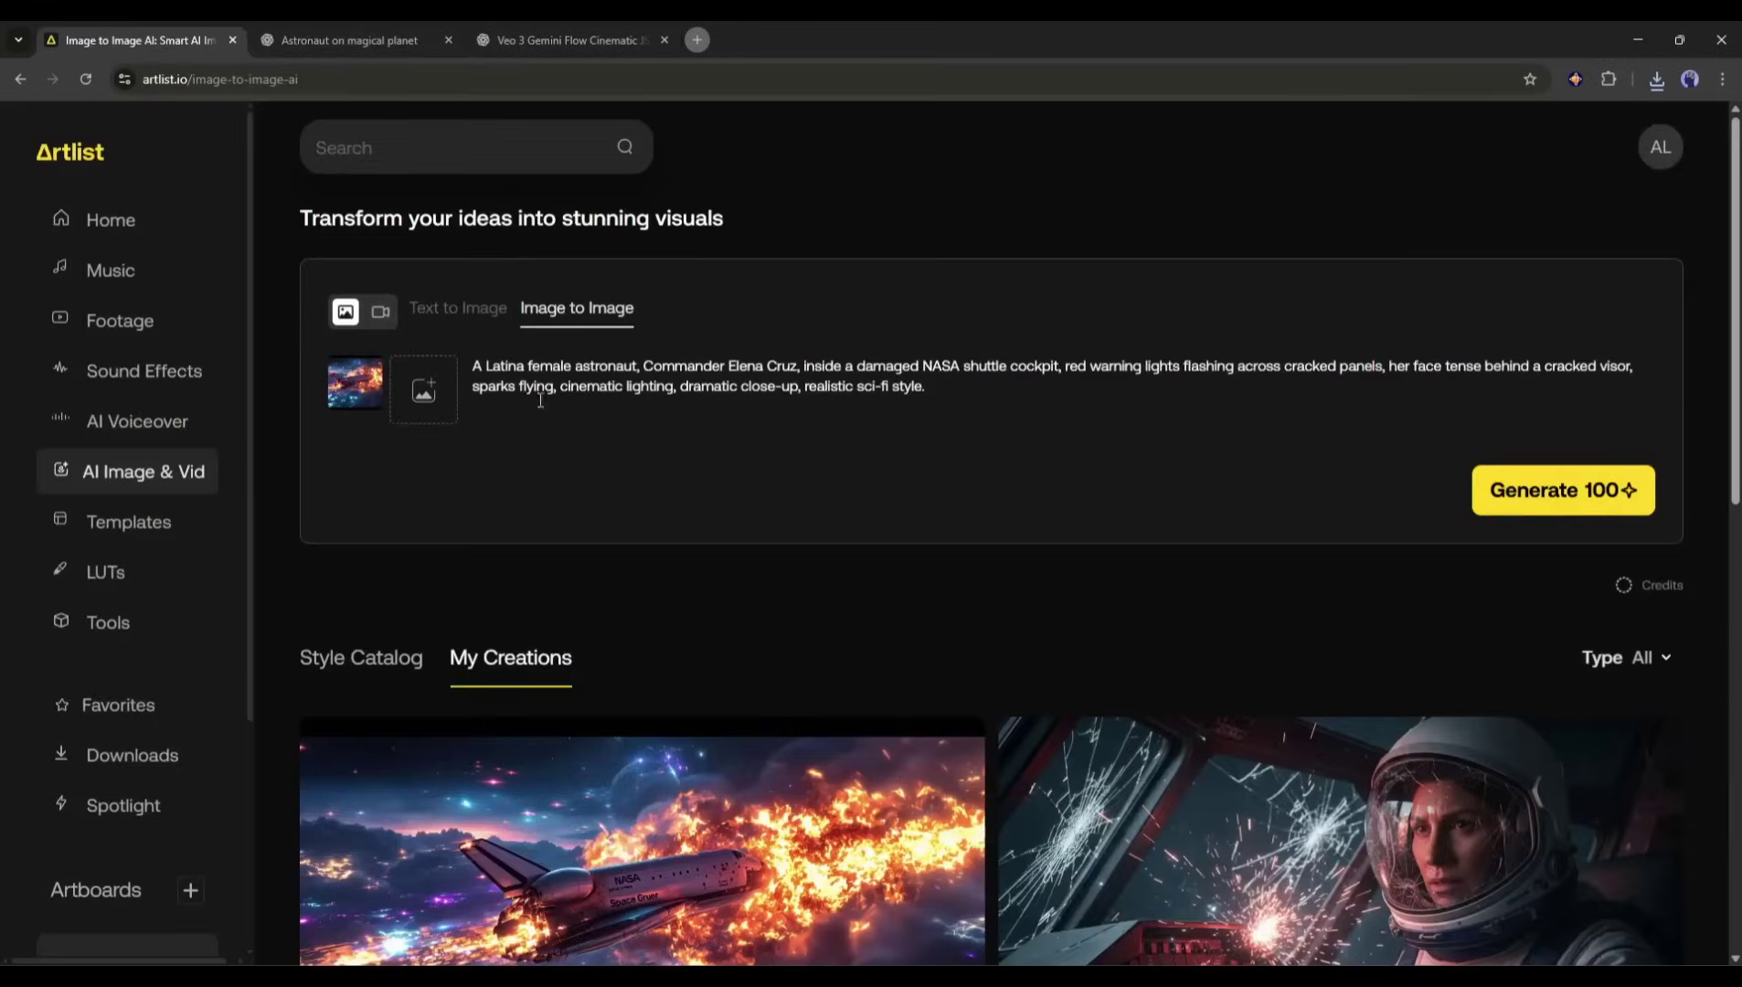
pyautogui.hotkey('ctrl', 'a')
pyautogui.write('Wreckage of a NASA shuttle smoking in a glowing alien forest, metallic debris scattered, bioluminescent trees casting soft blue light, strange mist hovering, extreme wide cinematic shot.')
pyautogui.click(1498, 492)
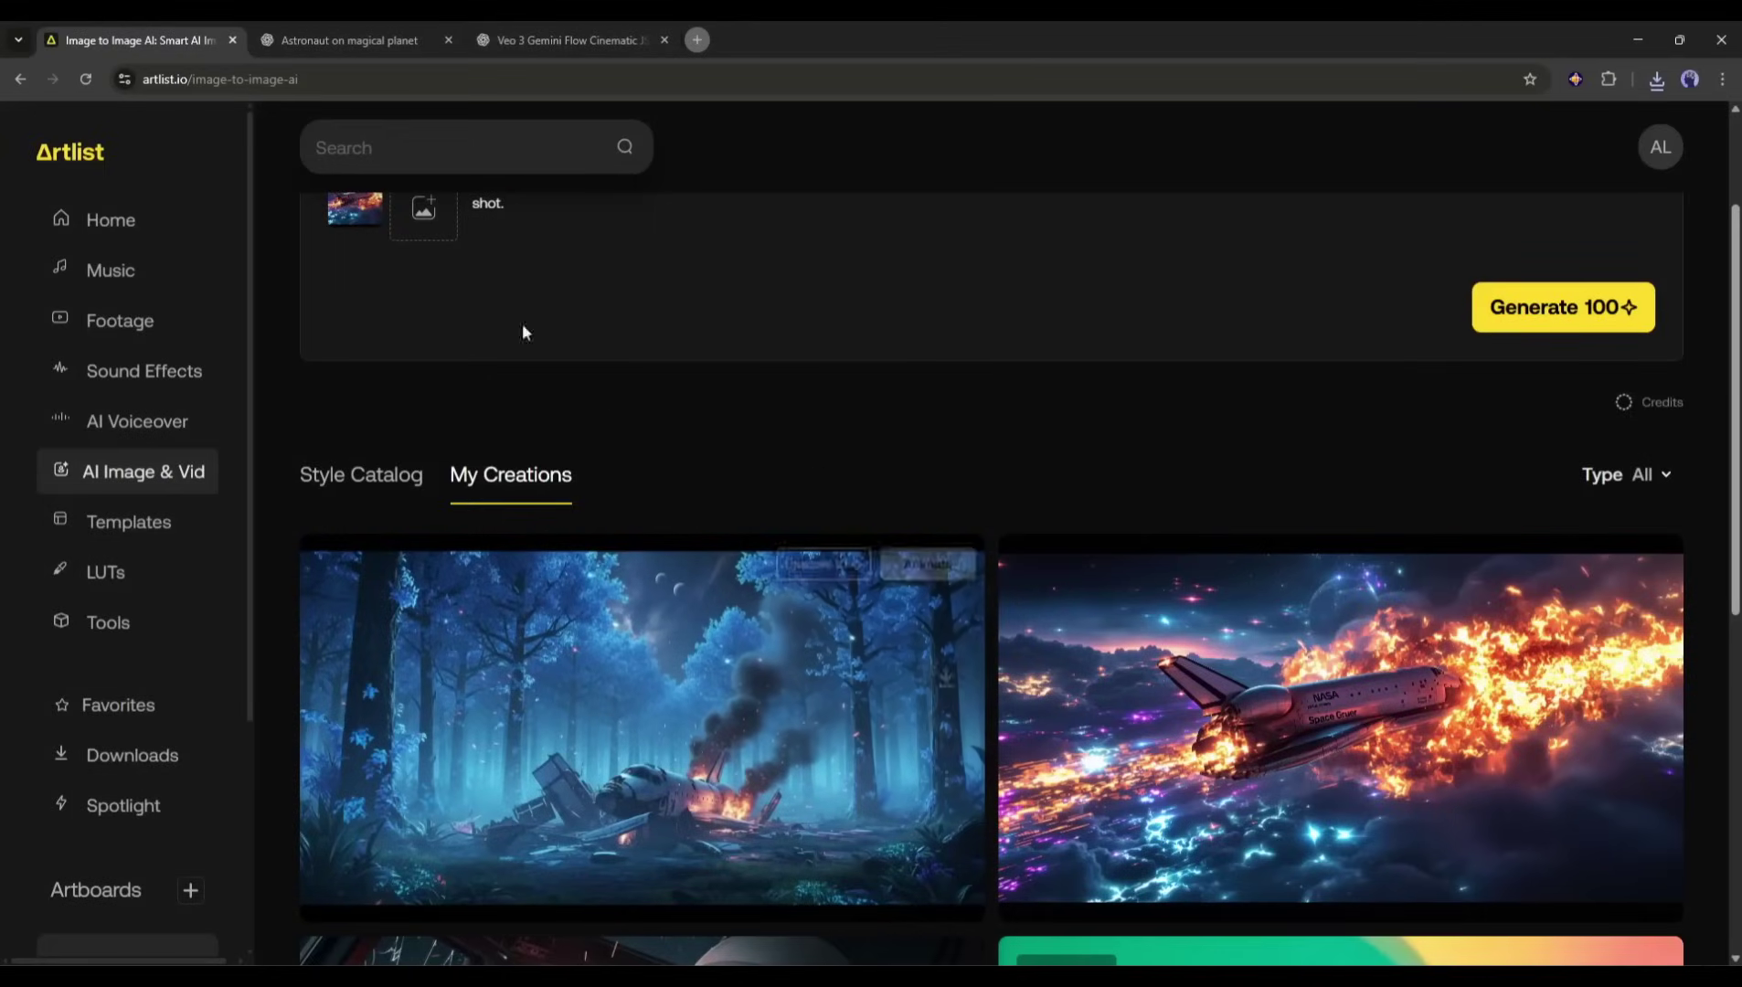
# - Select the Scene 4 crawling-out prompt in the ChatGPT scene prompts chat
pyautogui.click(348, 39)
pyautogui.scroll(-1, 871, 544)
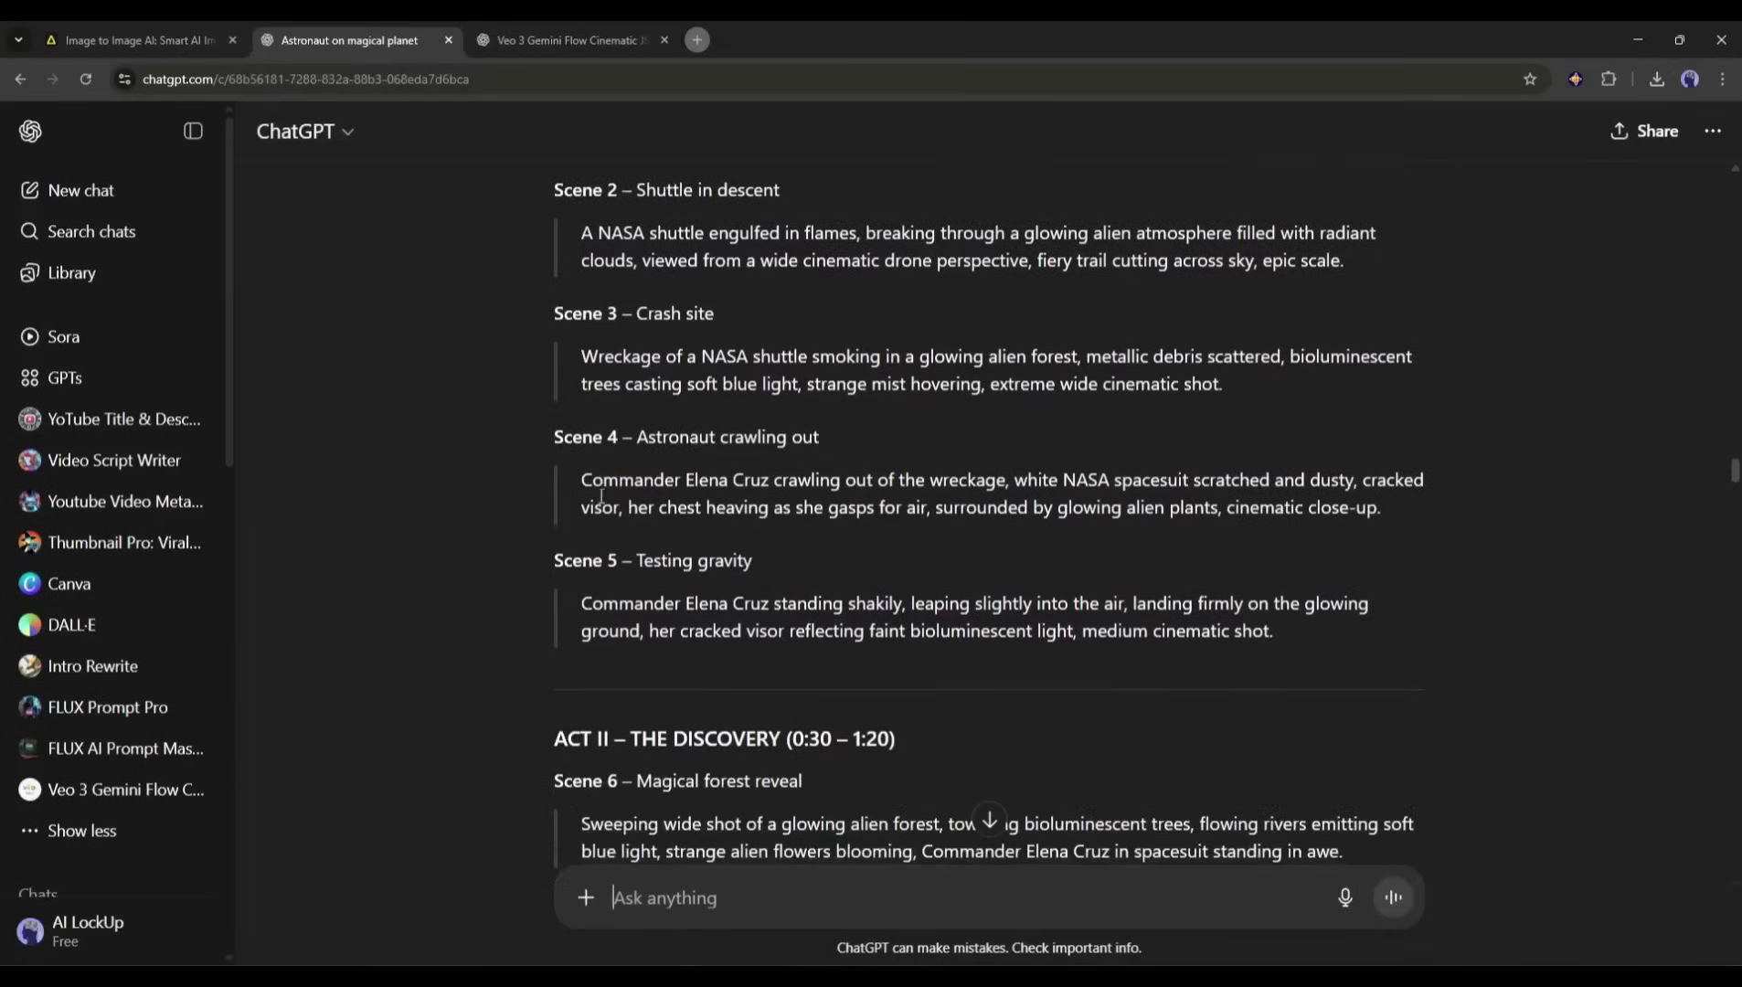
pyautogui.moveTo(583, 479); pyautogui.dragTo(1381, 519)
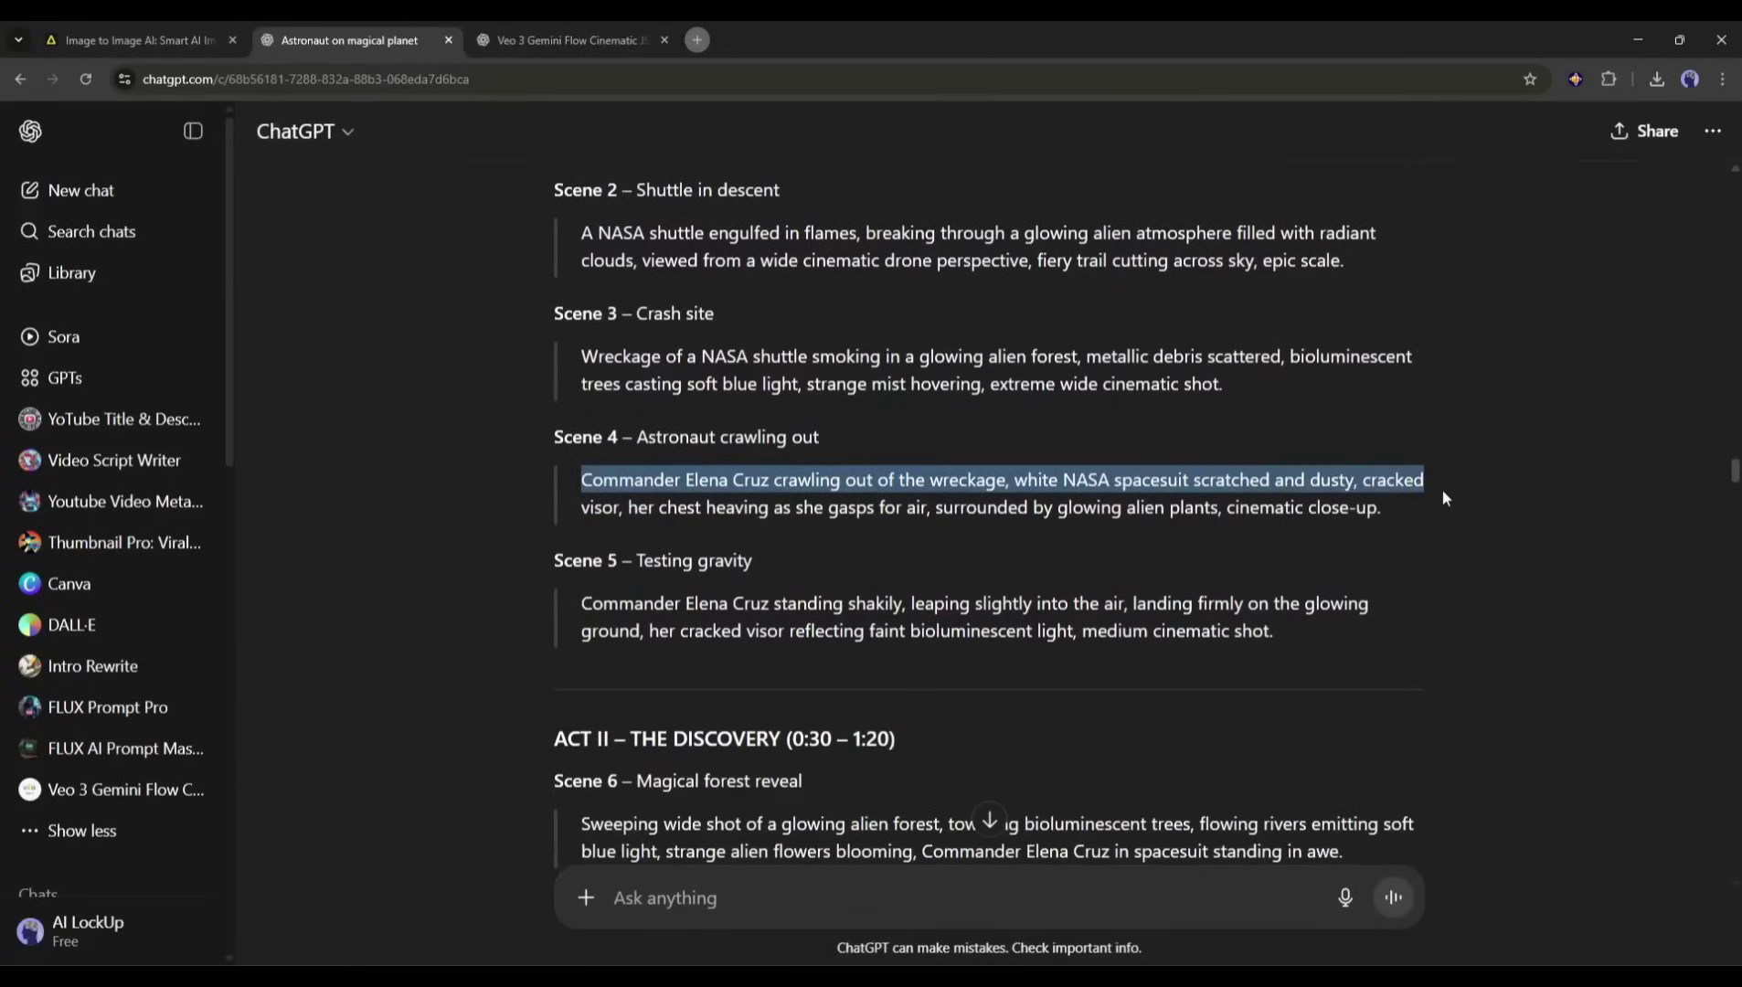
pyautogui.rightClick(1382, 520)
# - Generate Elena Cruz crawling from the wreckage from the Scene 4 prompt, with woman and forest references
pyautogui.hotkey('ctrl', 'c')
pyautogui.click(136, 39)
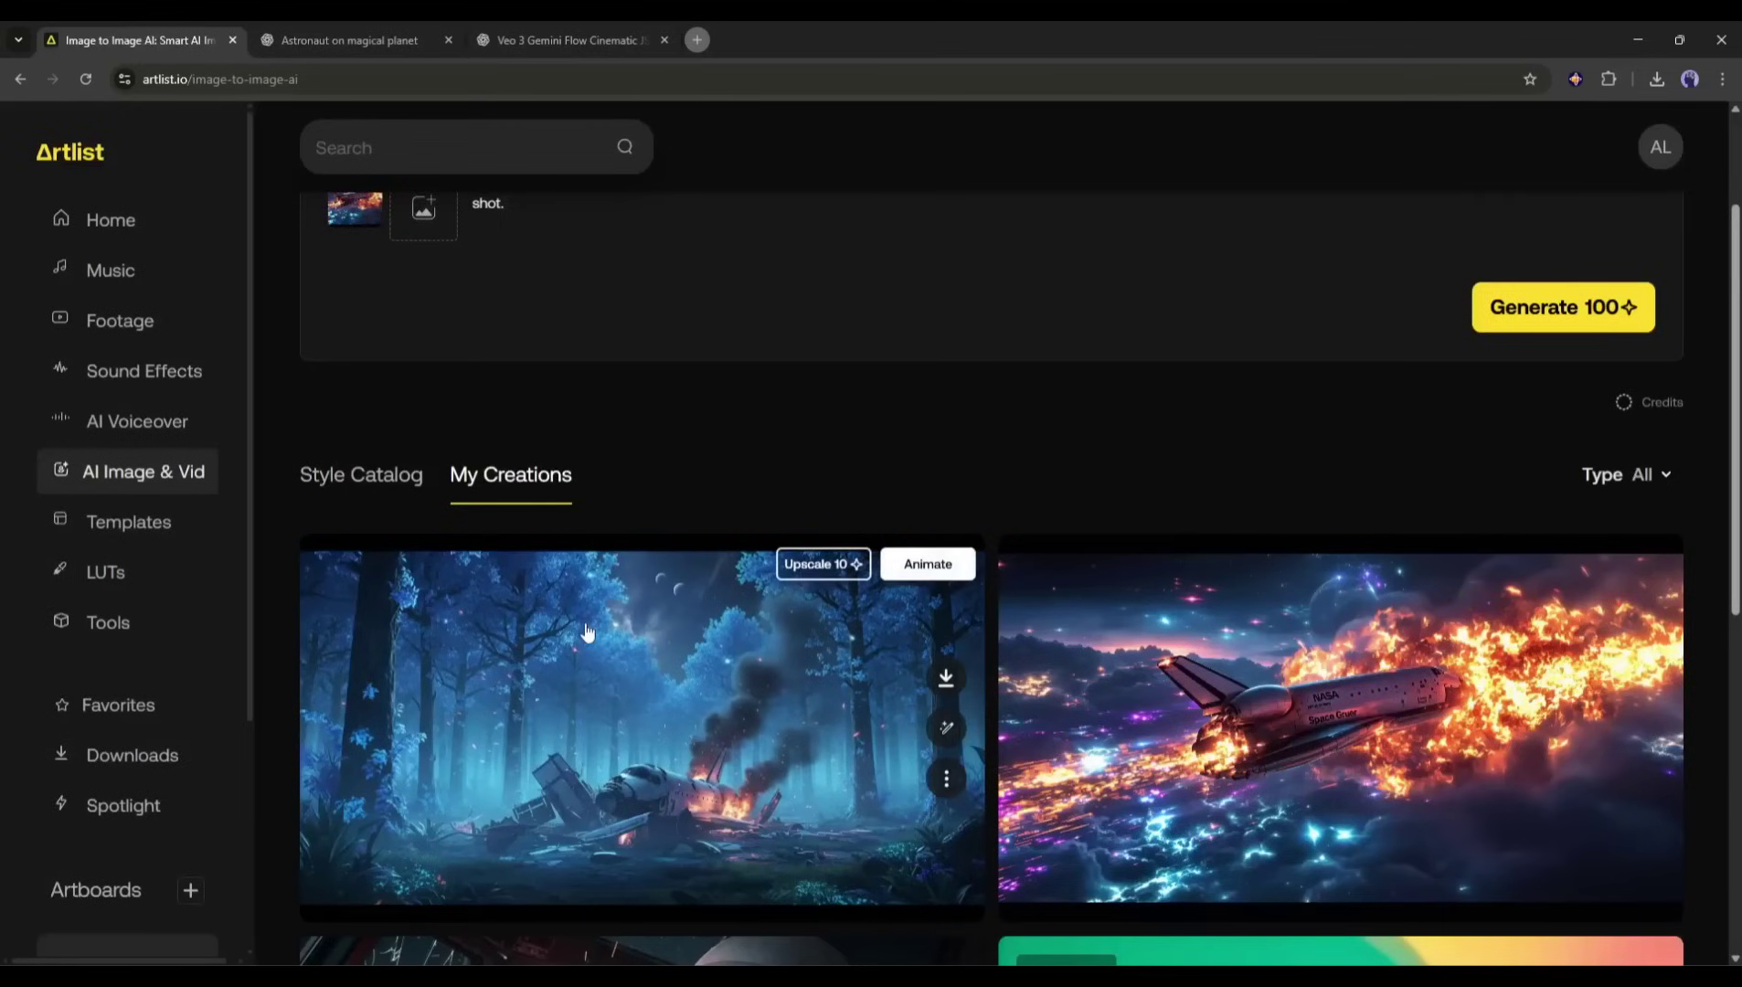
pyautogui.scroll(-2, 871, 544)
pyautogui.scroll(-2, 626, 594)
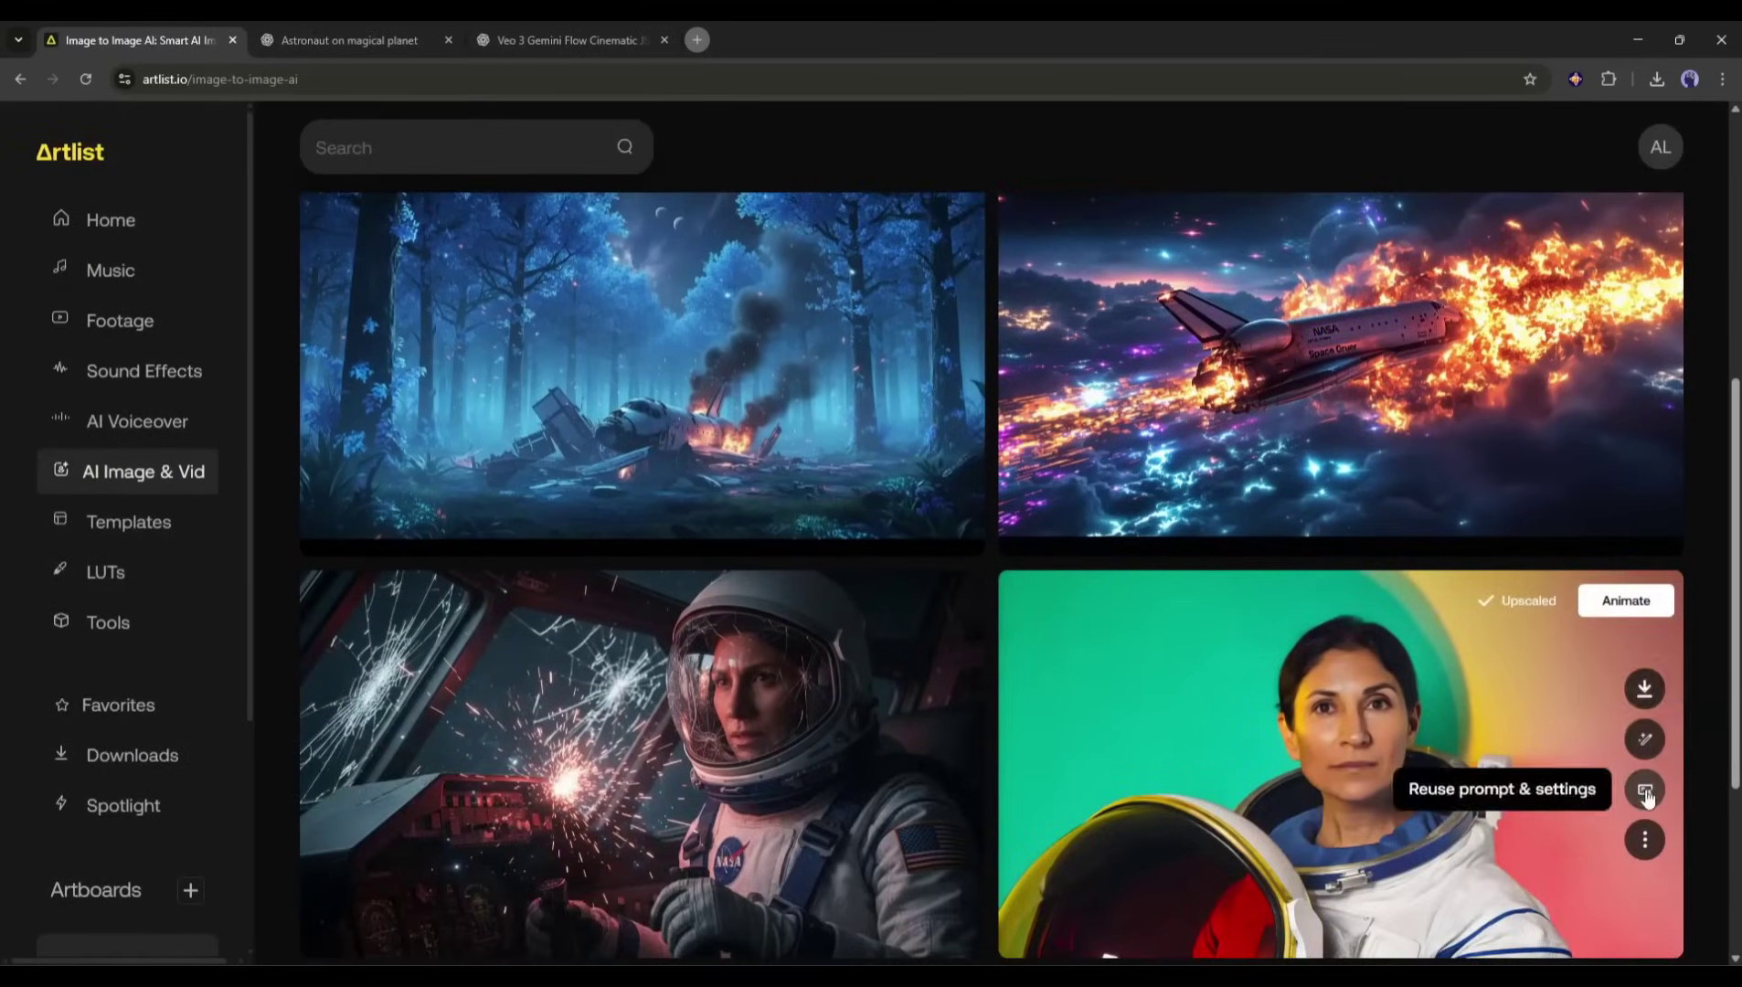
pyautogui.click(1647, 742)
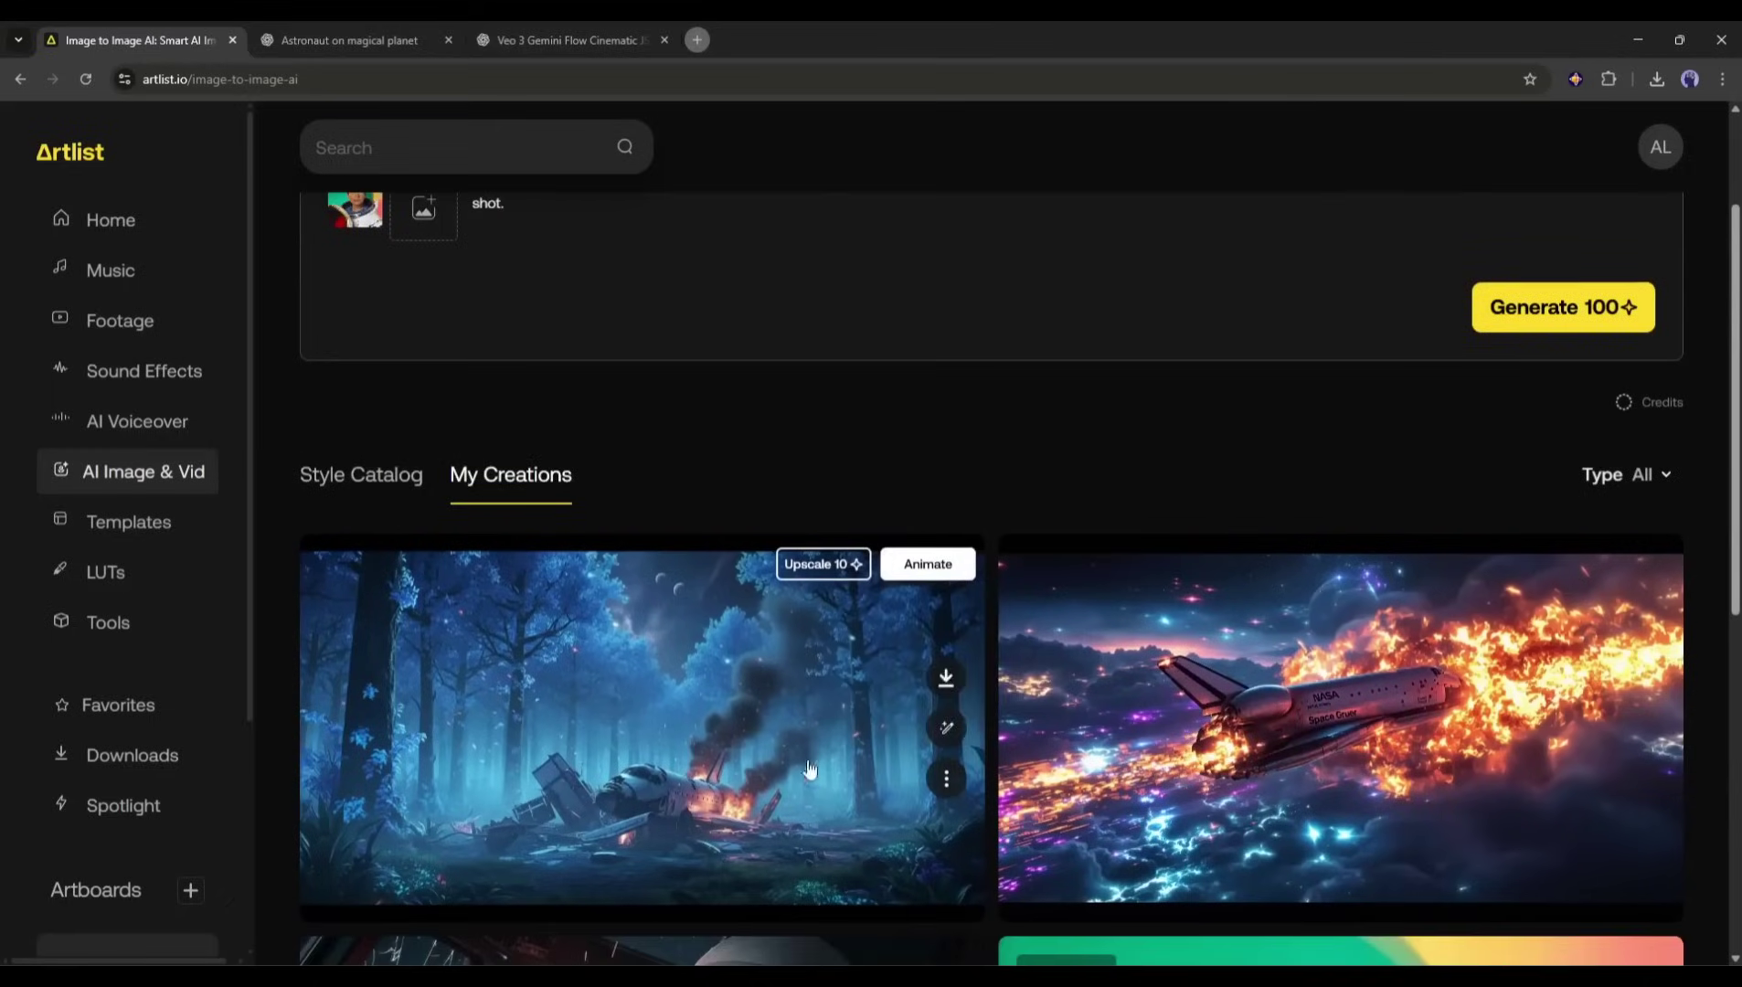
pyautogui.click(949, 739)
pyautogui.hotkey('ctrl', 'a')
pyautogui.hotkey('ctrl', 'v')
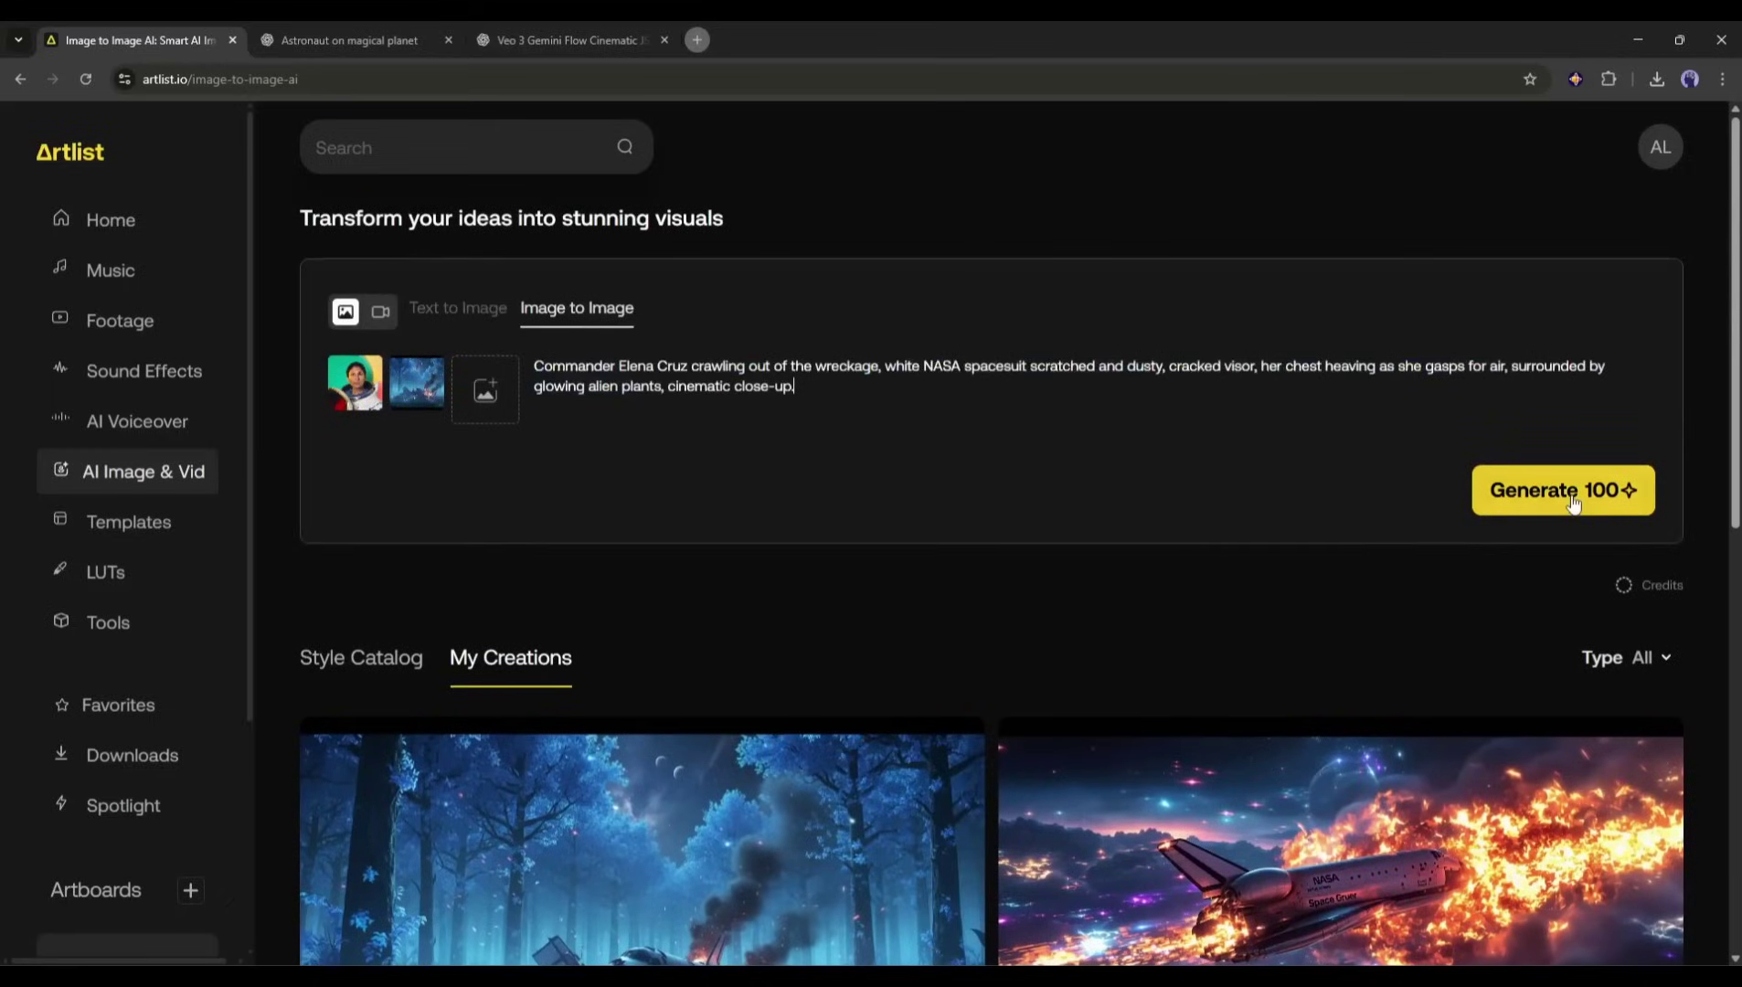
pyautogui.click(1573, 497)
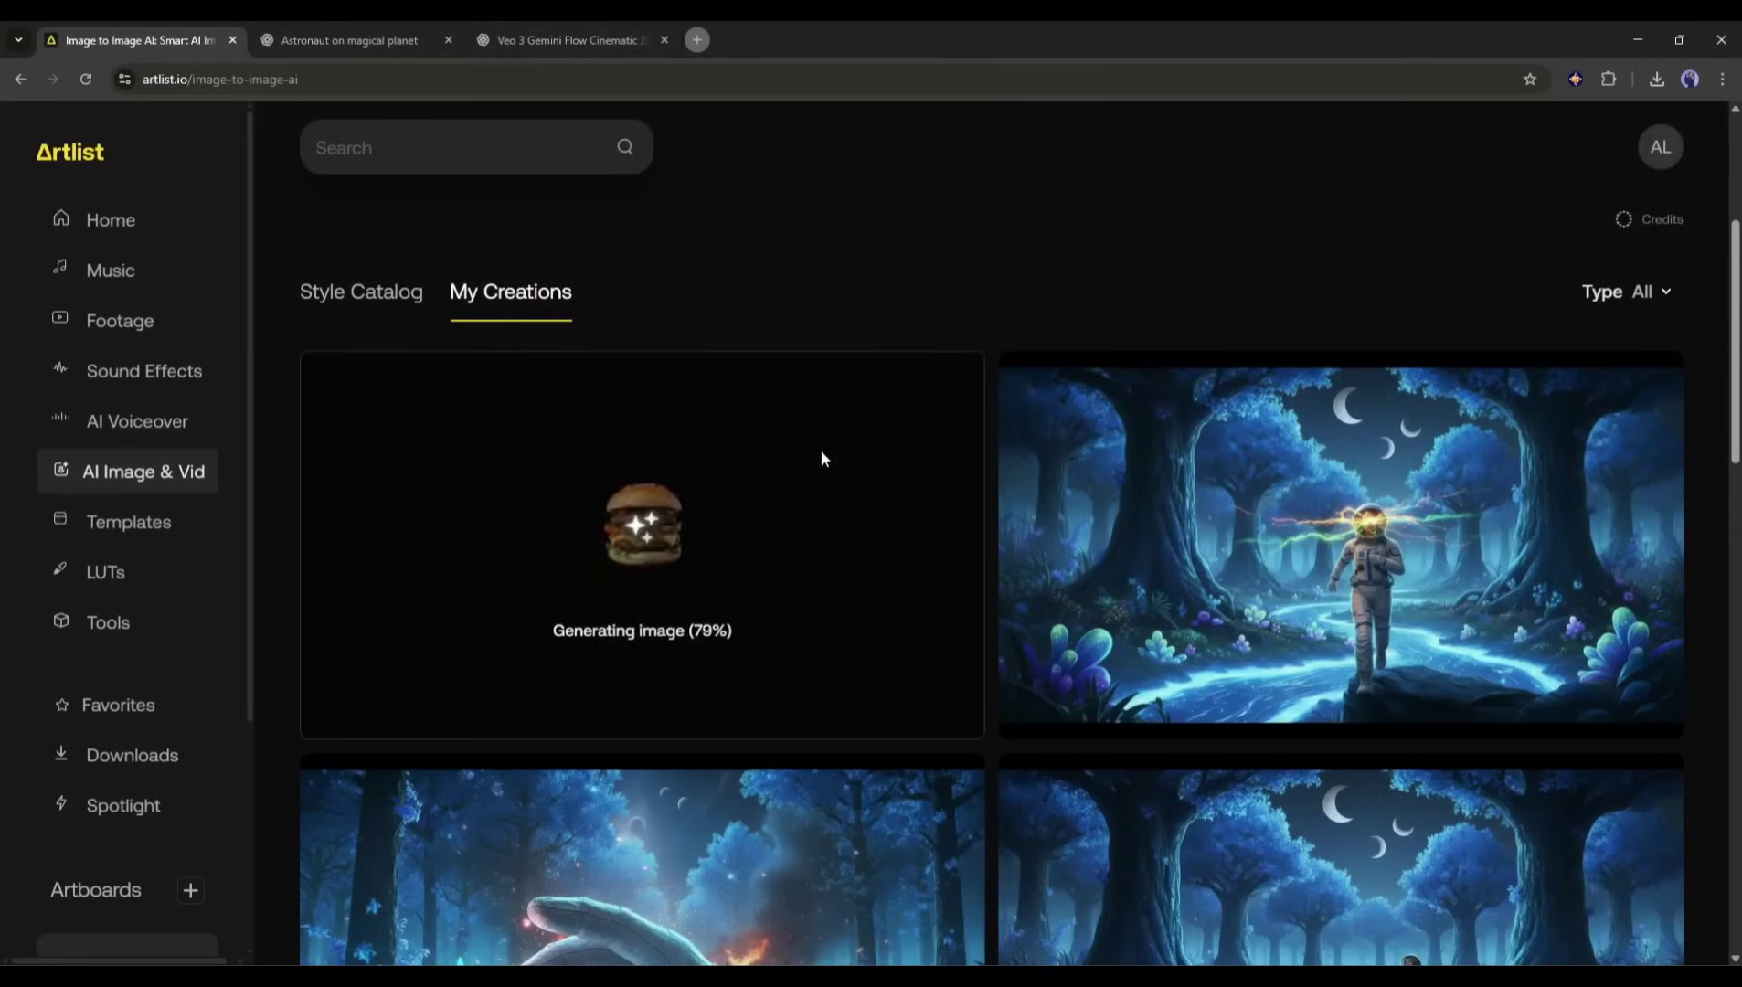
pyautogui.scroll(-10, 888, 689)
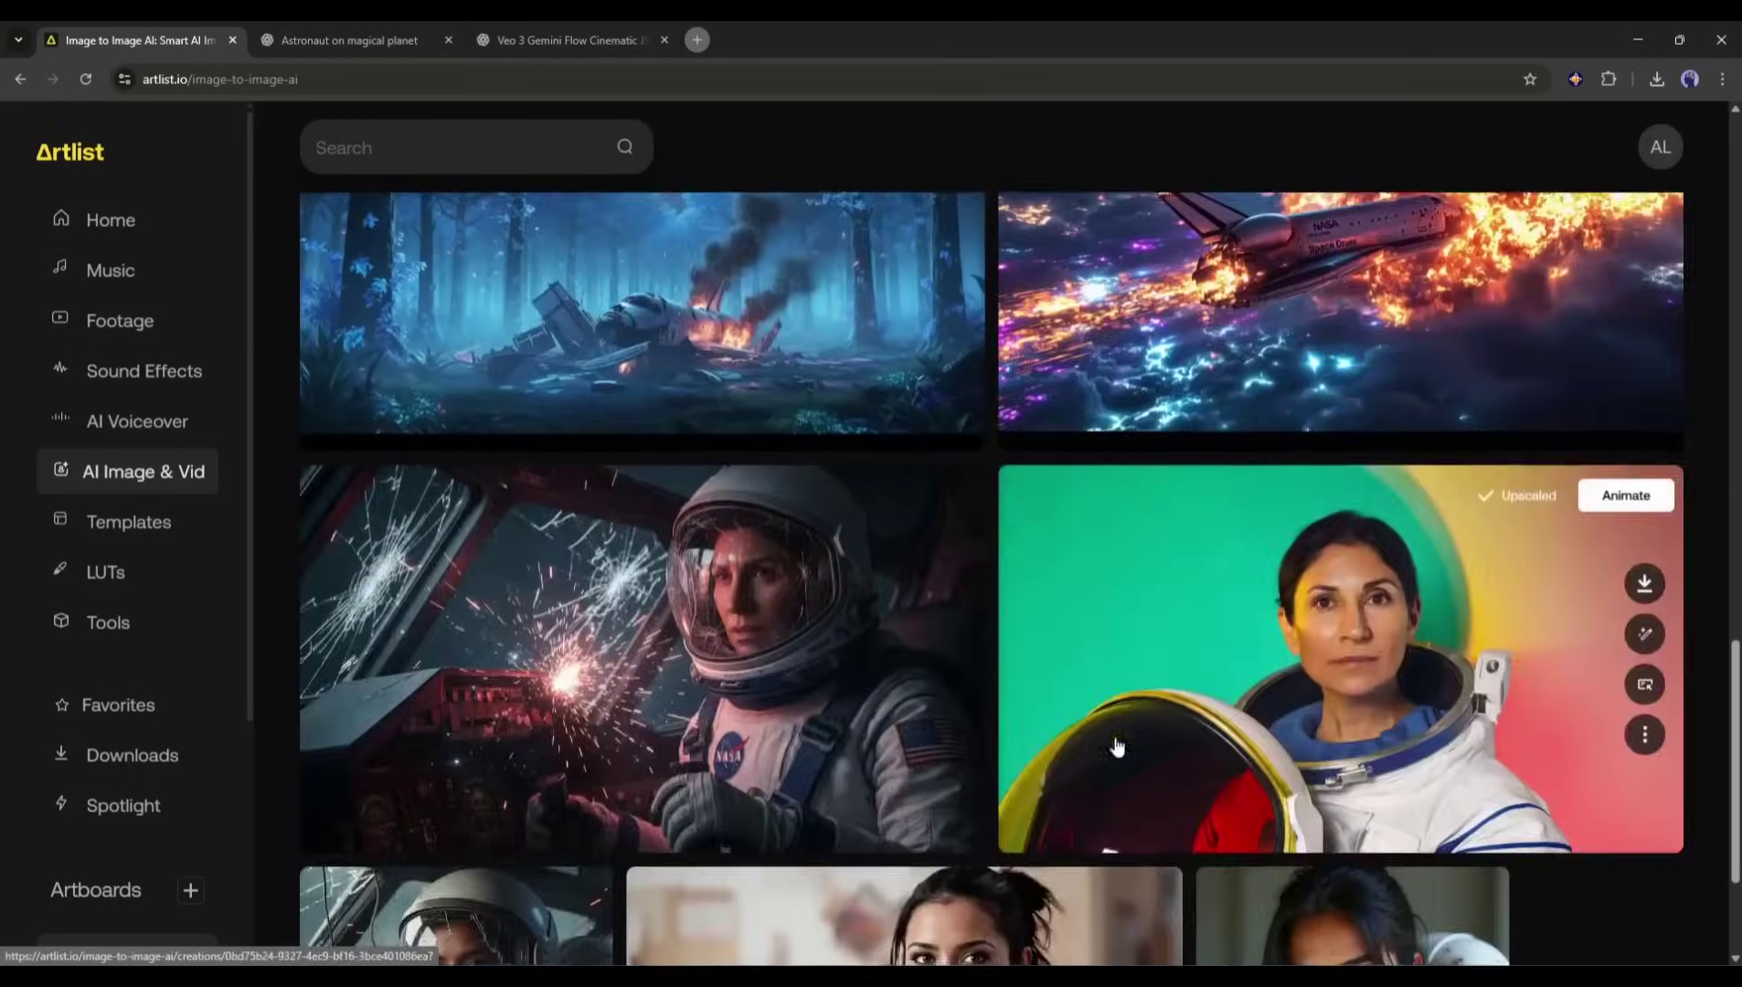
pyautogui.scroll(5, 816, 612)
pyautogui.scroll(-4, 596, 575)
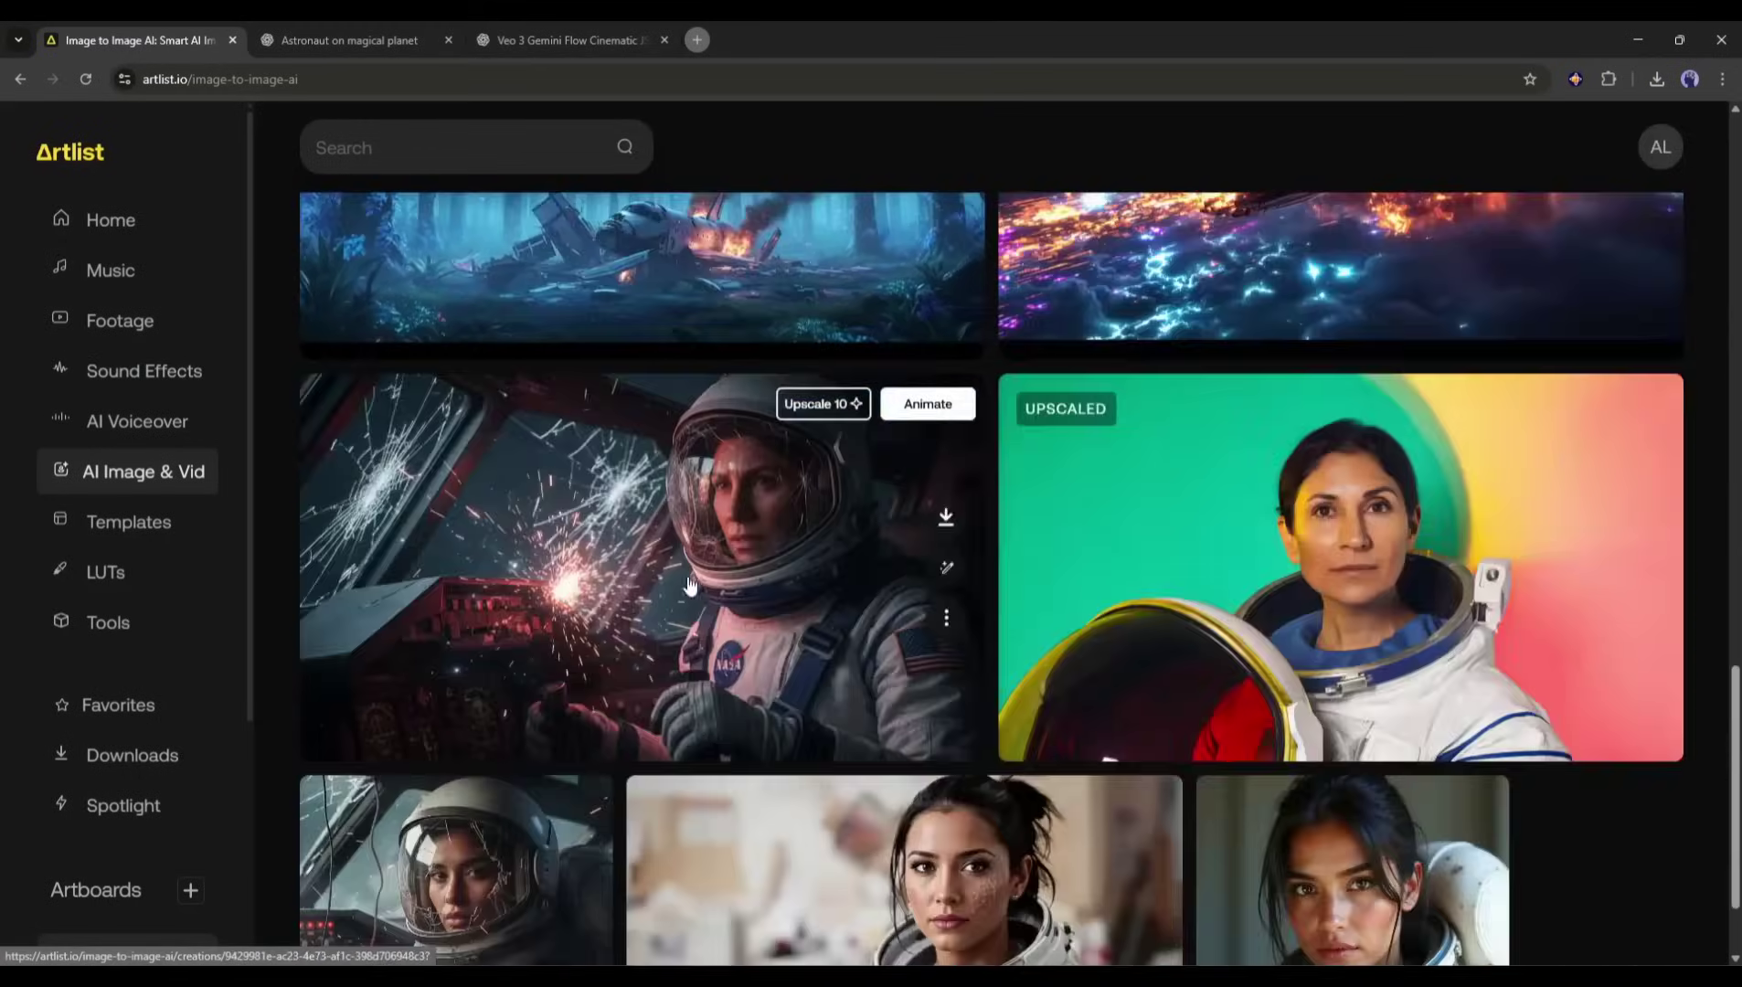
pyautogui.scroll(10, 554, 418)
pyautogui.scroll(3, 545, 435)
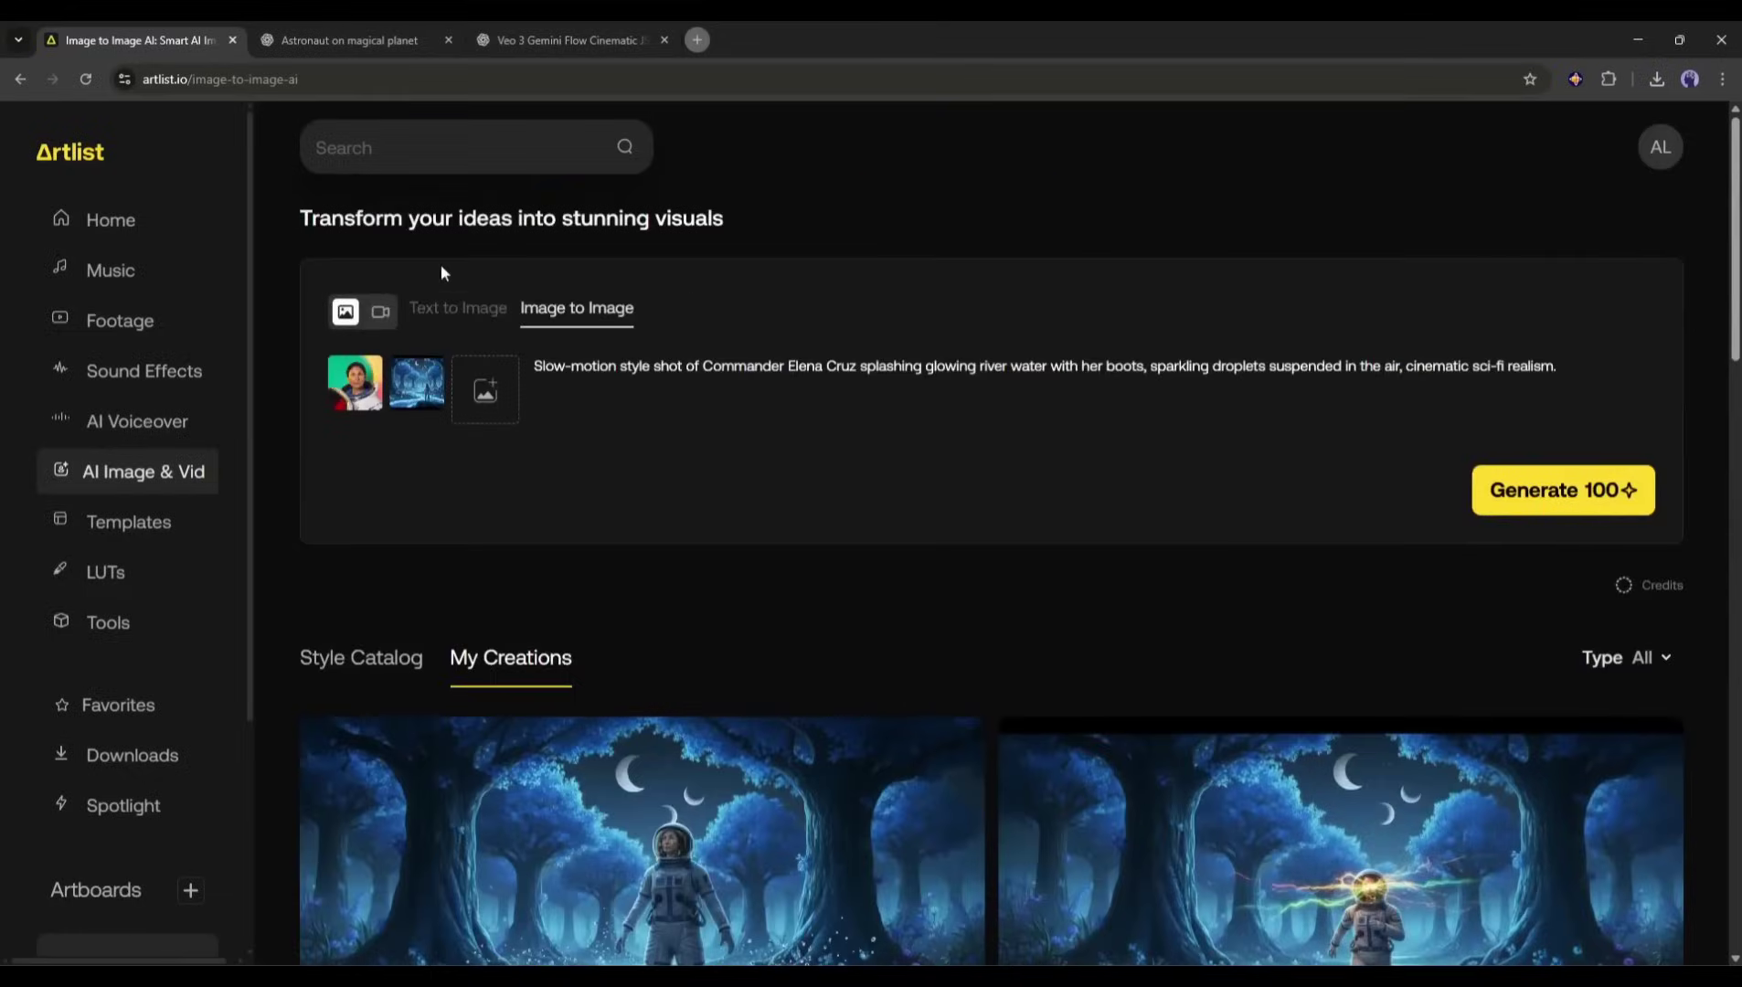
# - Open the Text to Video generator from My Creations
pyautogui.click(382, 313)
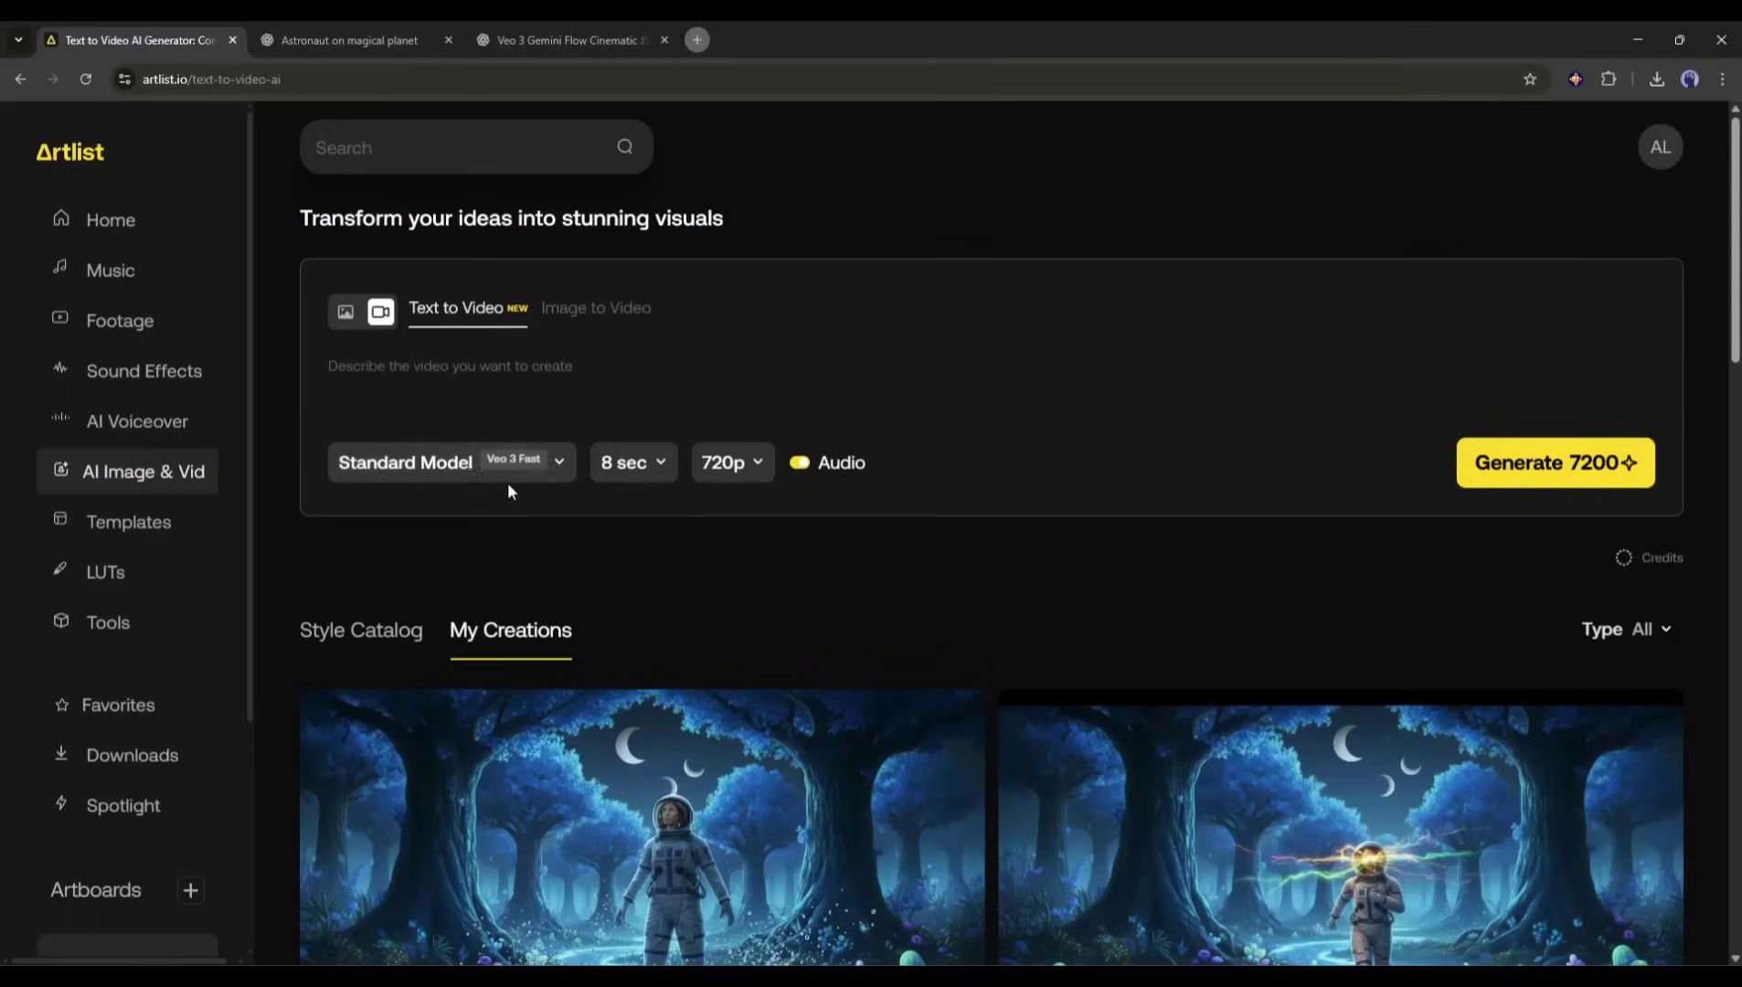
# - Switch to Image to Video and try Pro Veo 3 before returning to the Lite model
pyautogui.click(630, 318)
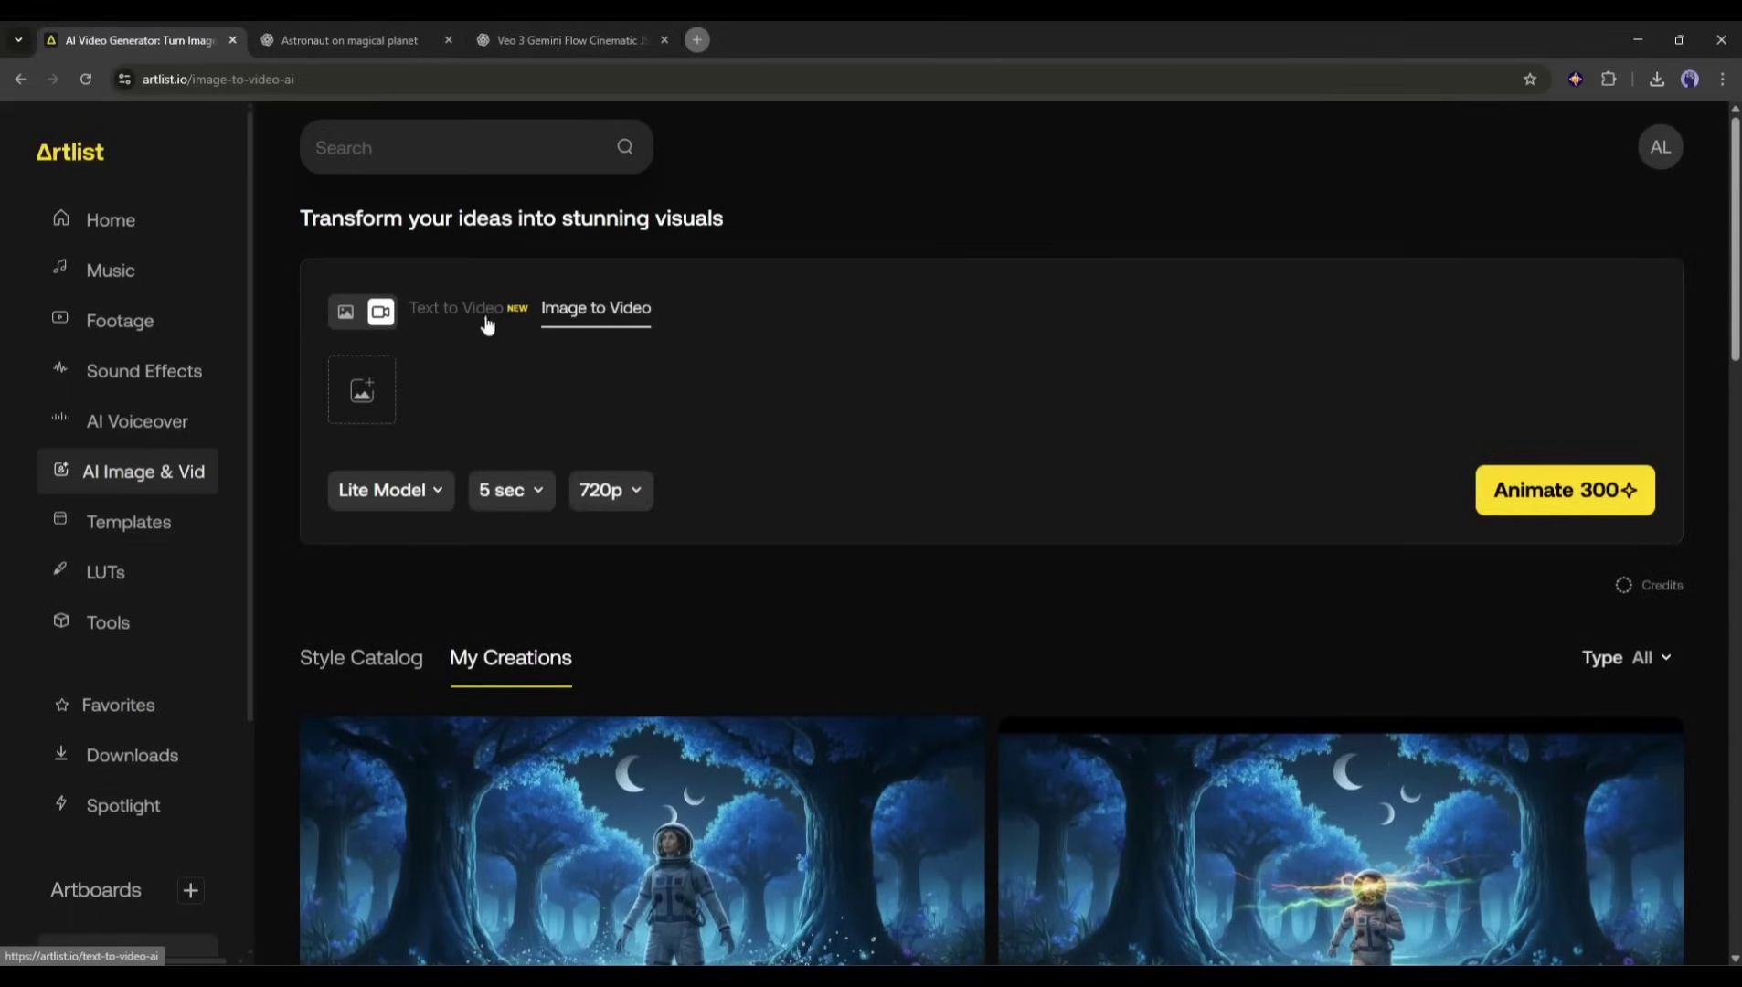
pyautogui.click(373, 491)
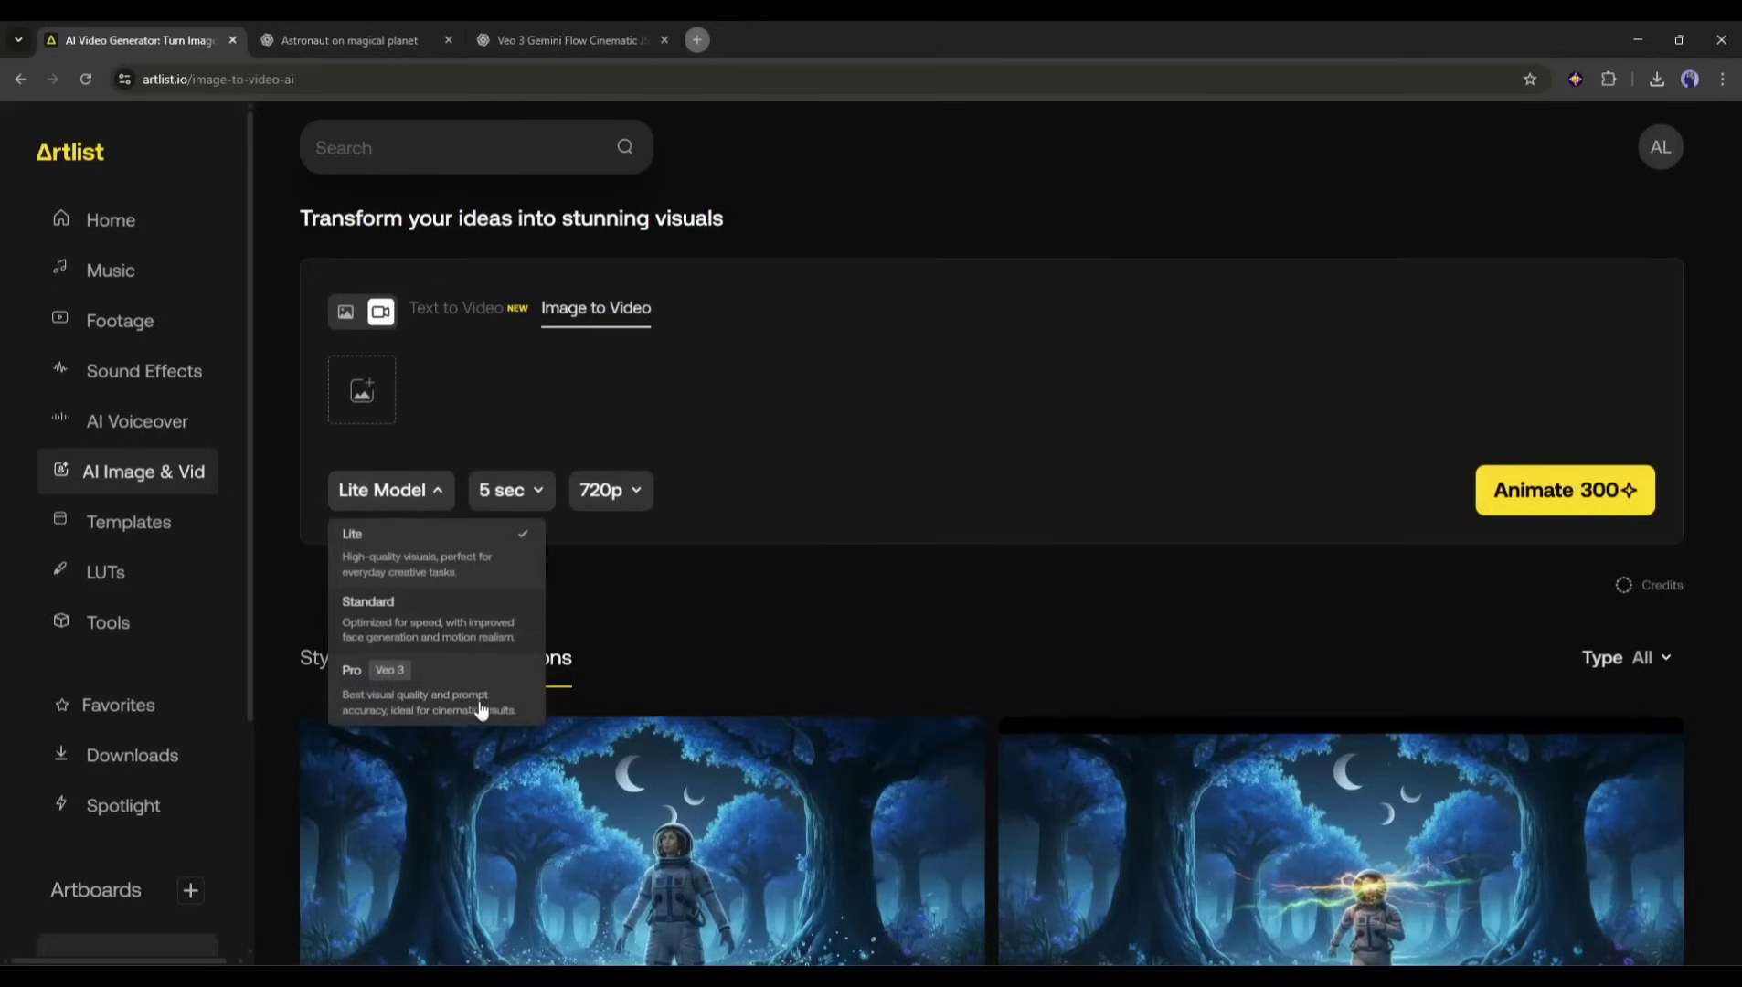
pyautogui.click(425, 676)
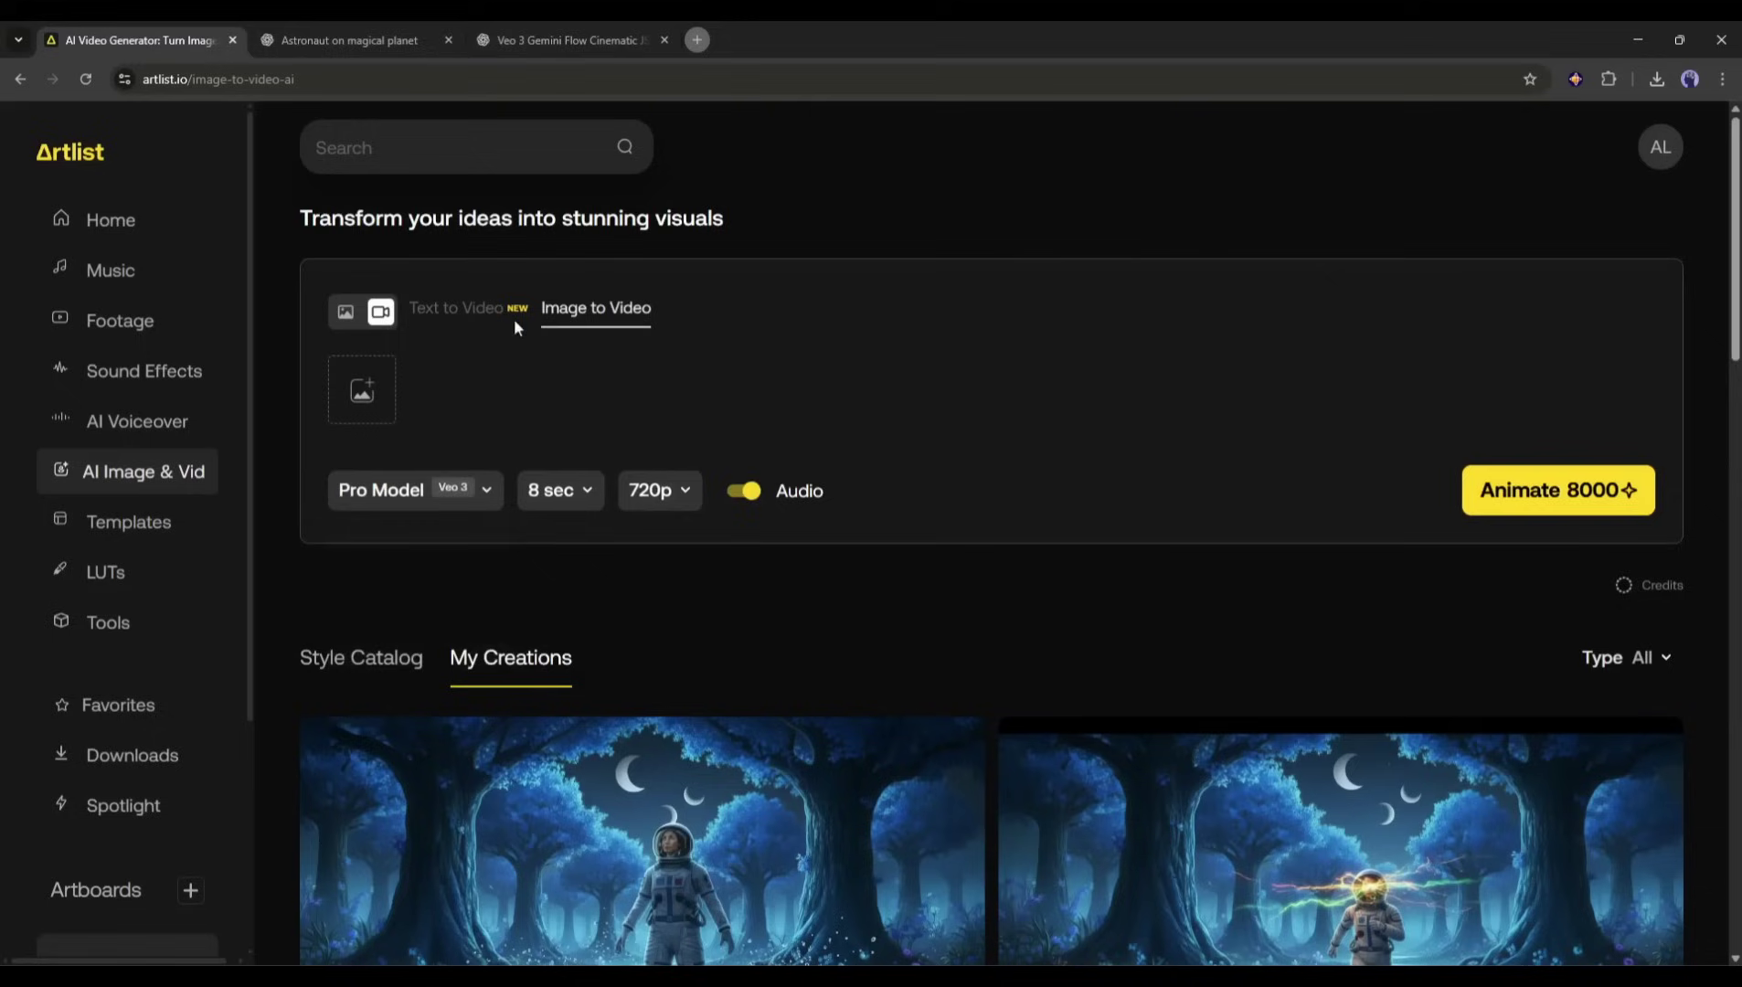
pyautogui.click(381, 490)
pyautogui.click(398, 553)
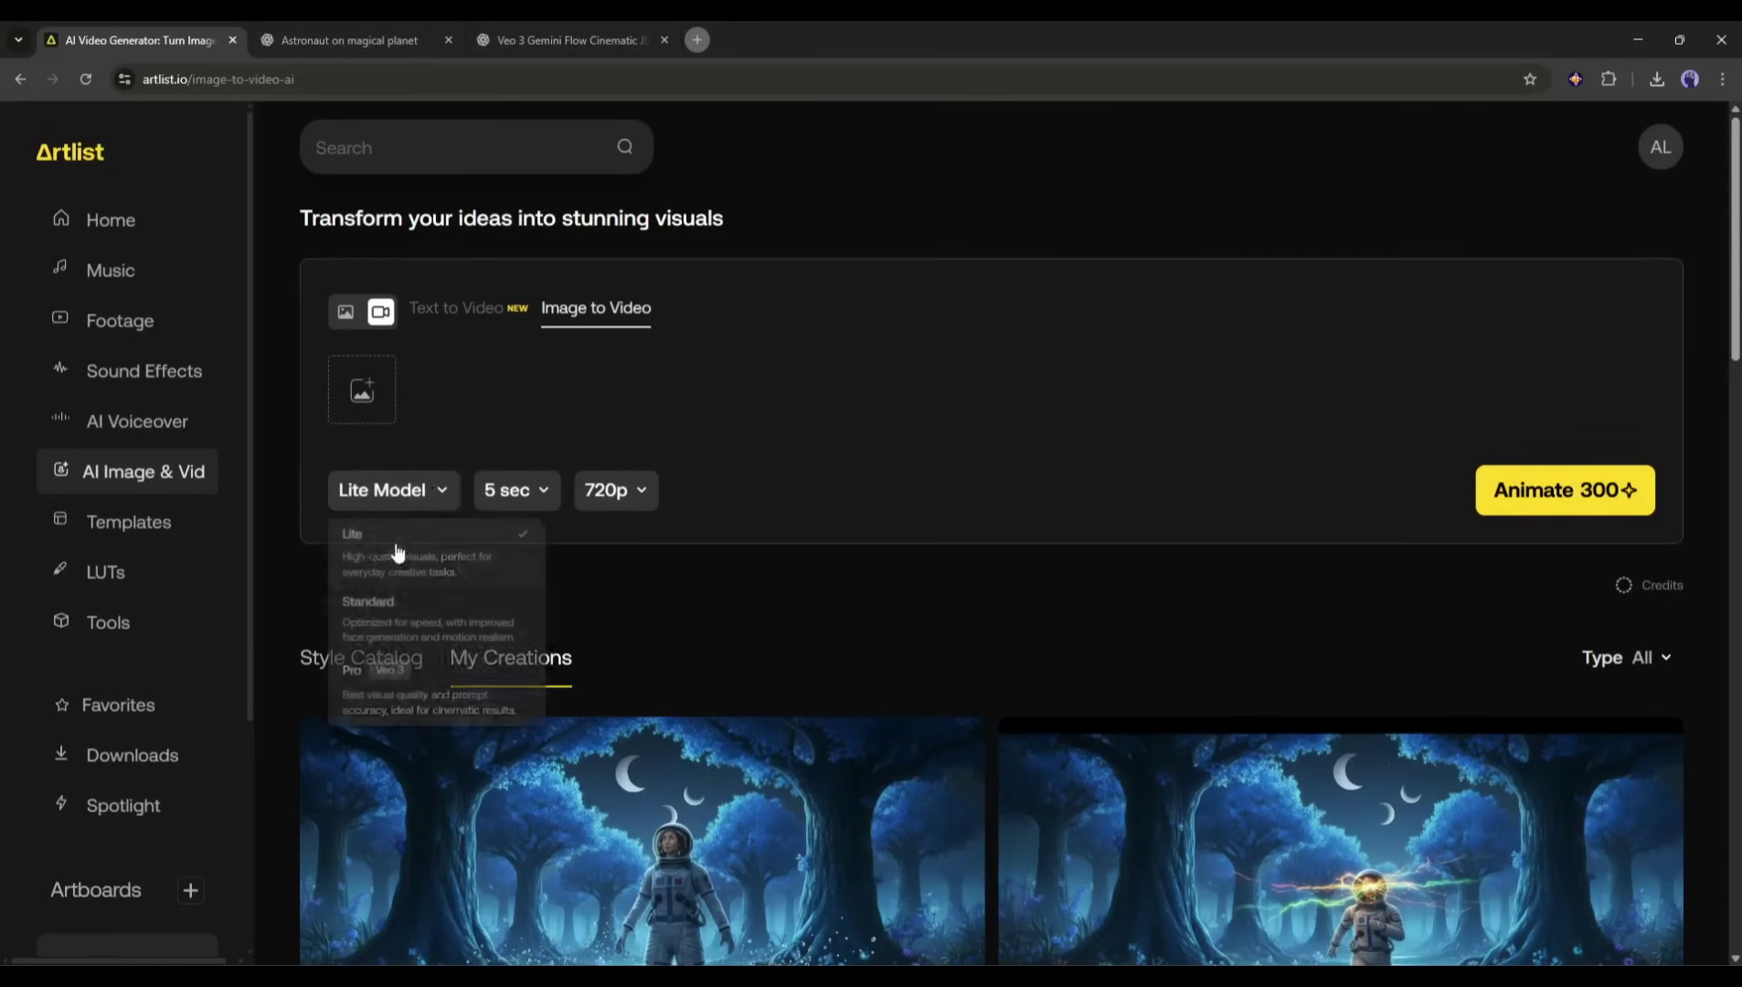
# - Upload the cockpit astronaut image as the animation source
pyautogui.click(364, 388)
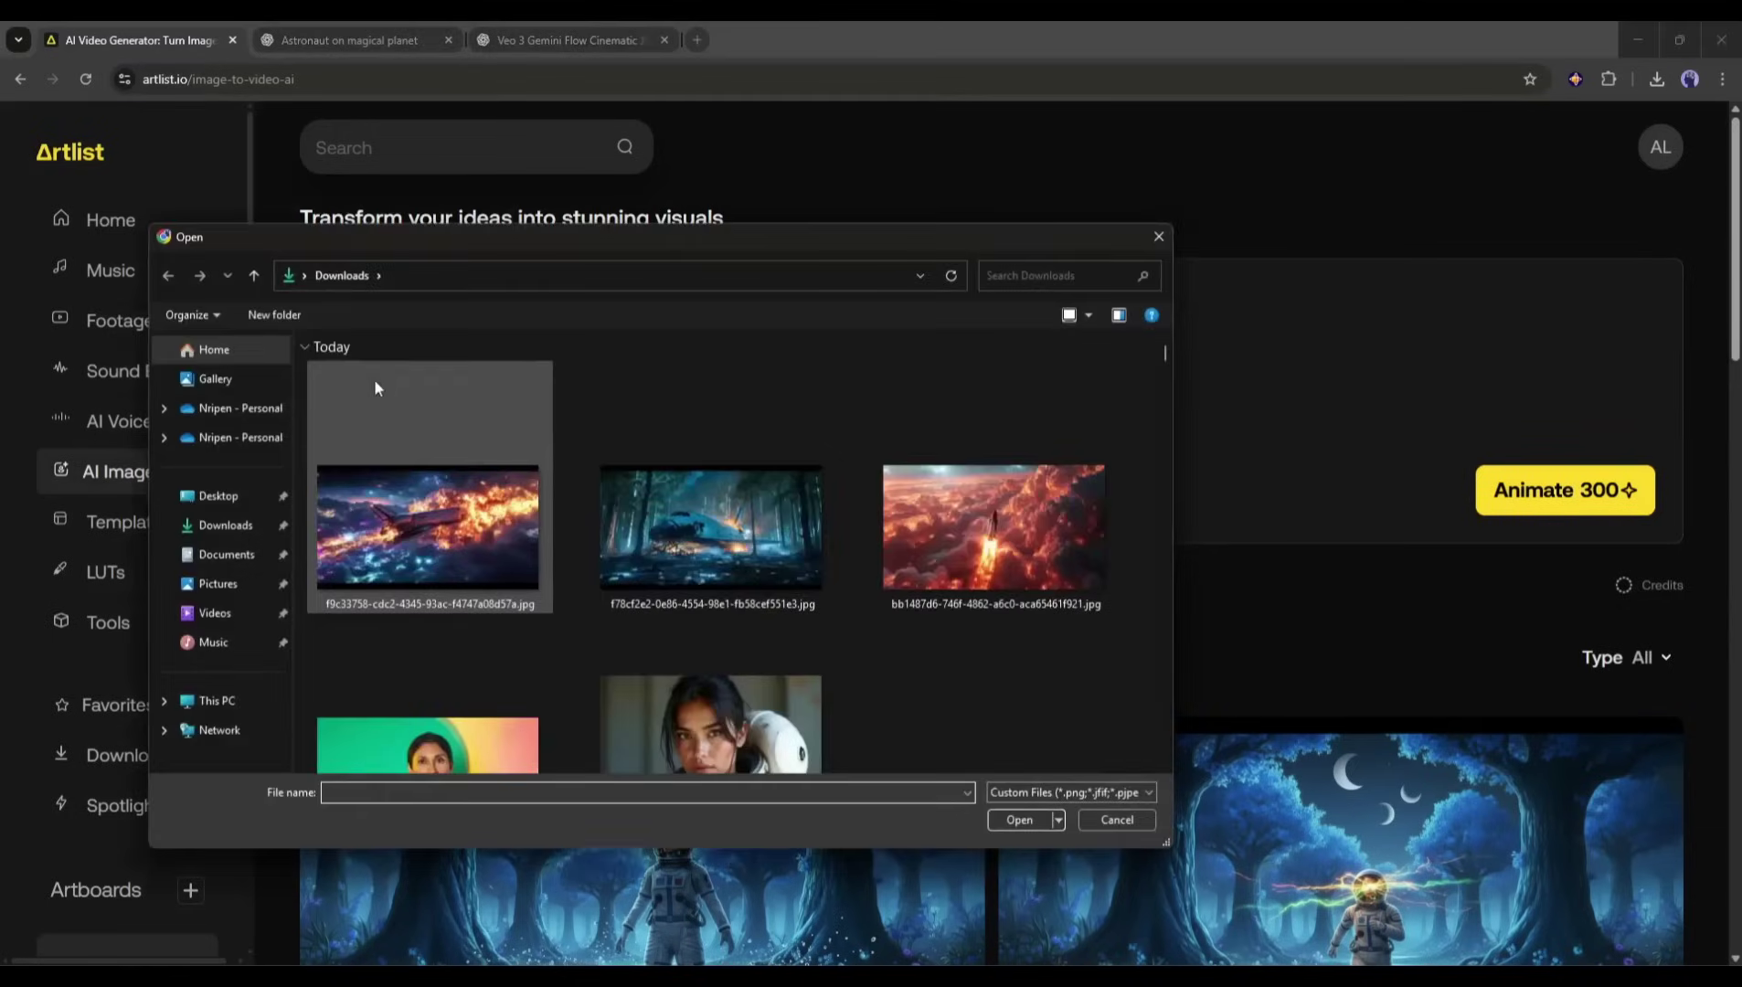
pyautogui.click(1158, 236)
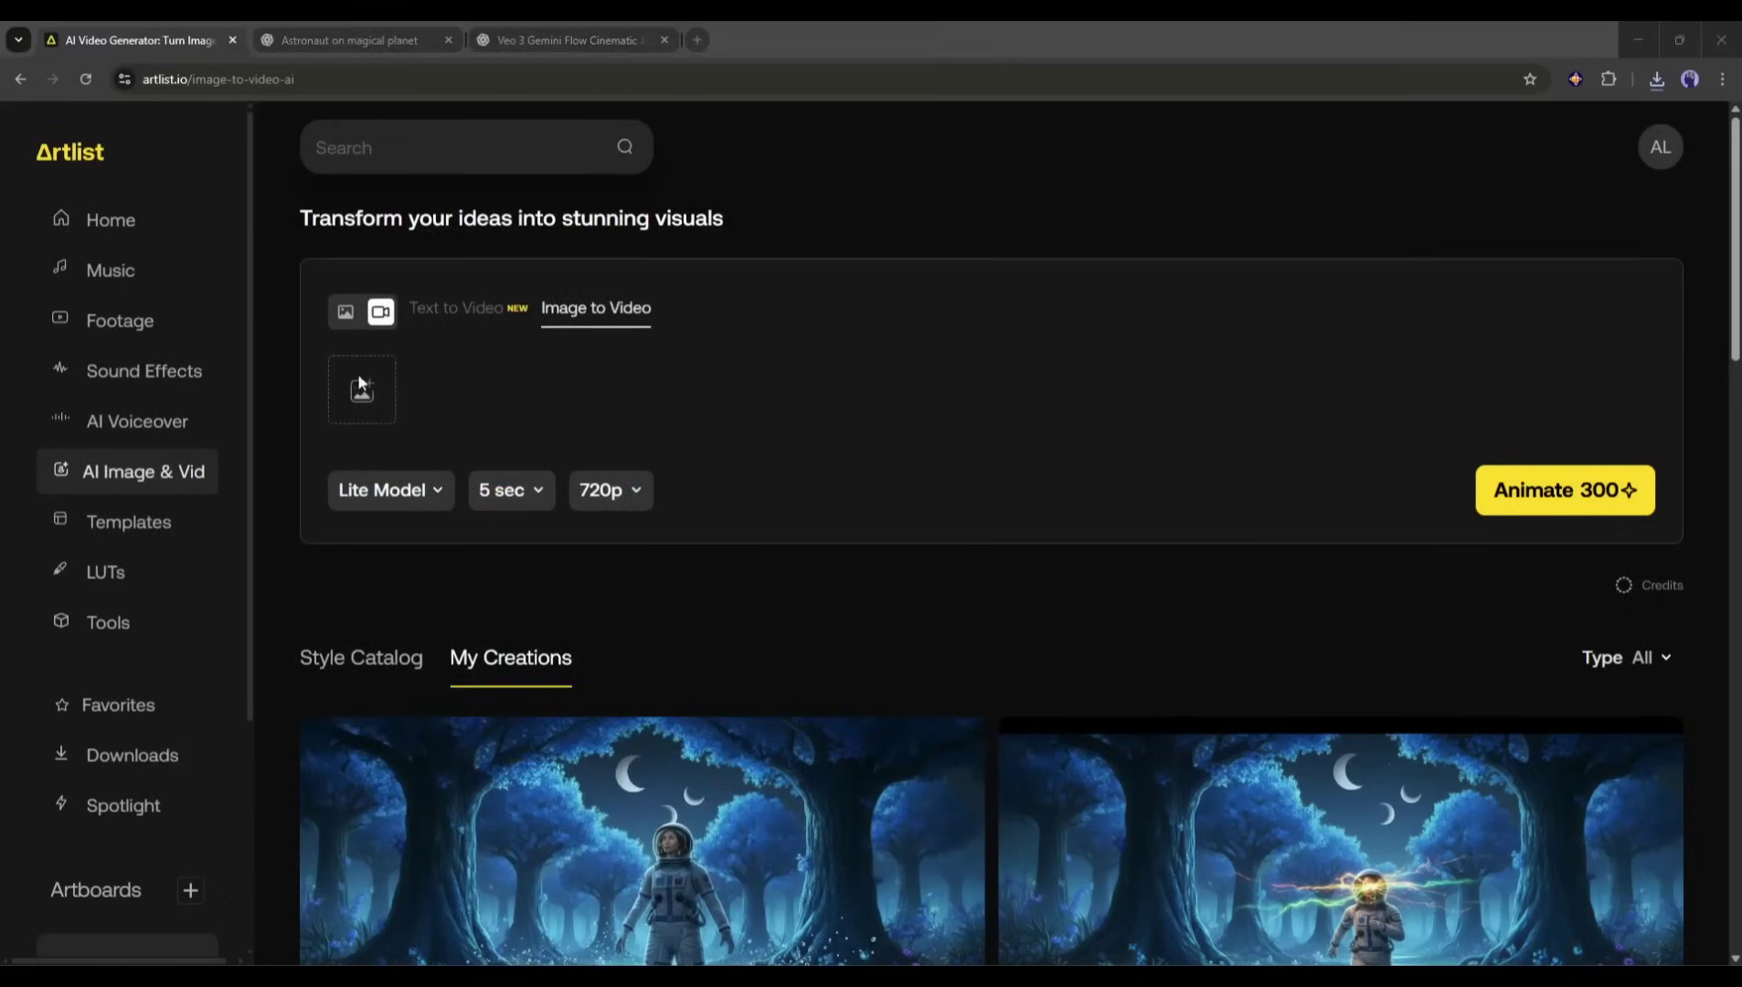
pyautogui.click(359, 388)
pyautogui.doubleClick(790, 551)
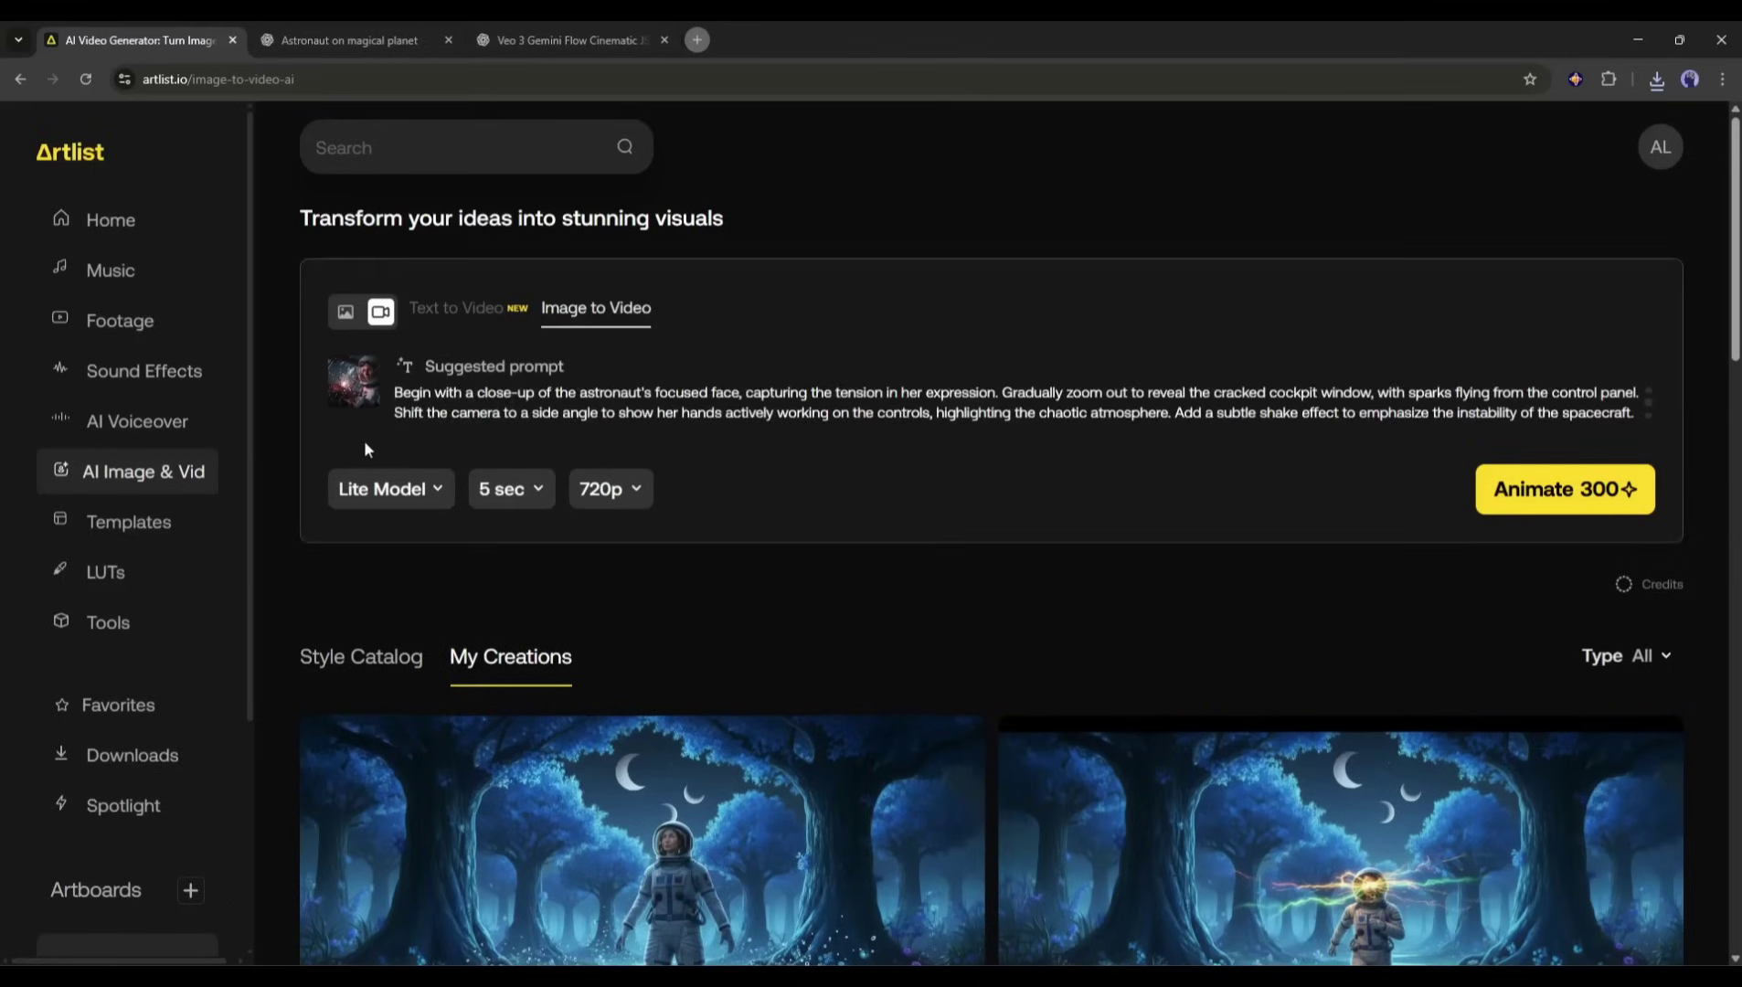
# - Set Pro Veo 3, 8 seconds and 1080p, then select the scene 1 JSON in ChatGPT
pyautogui.click(385, 493)
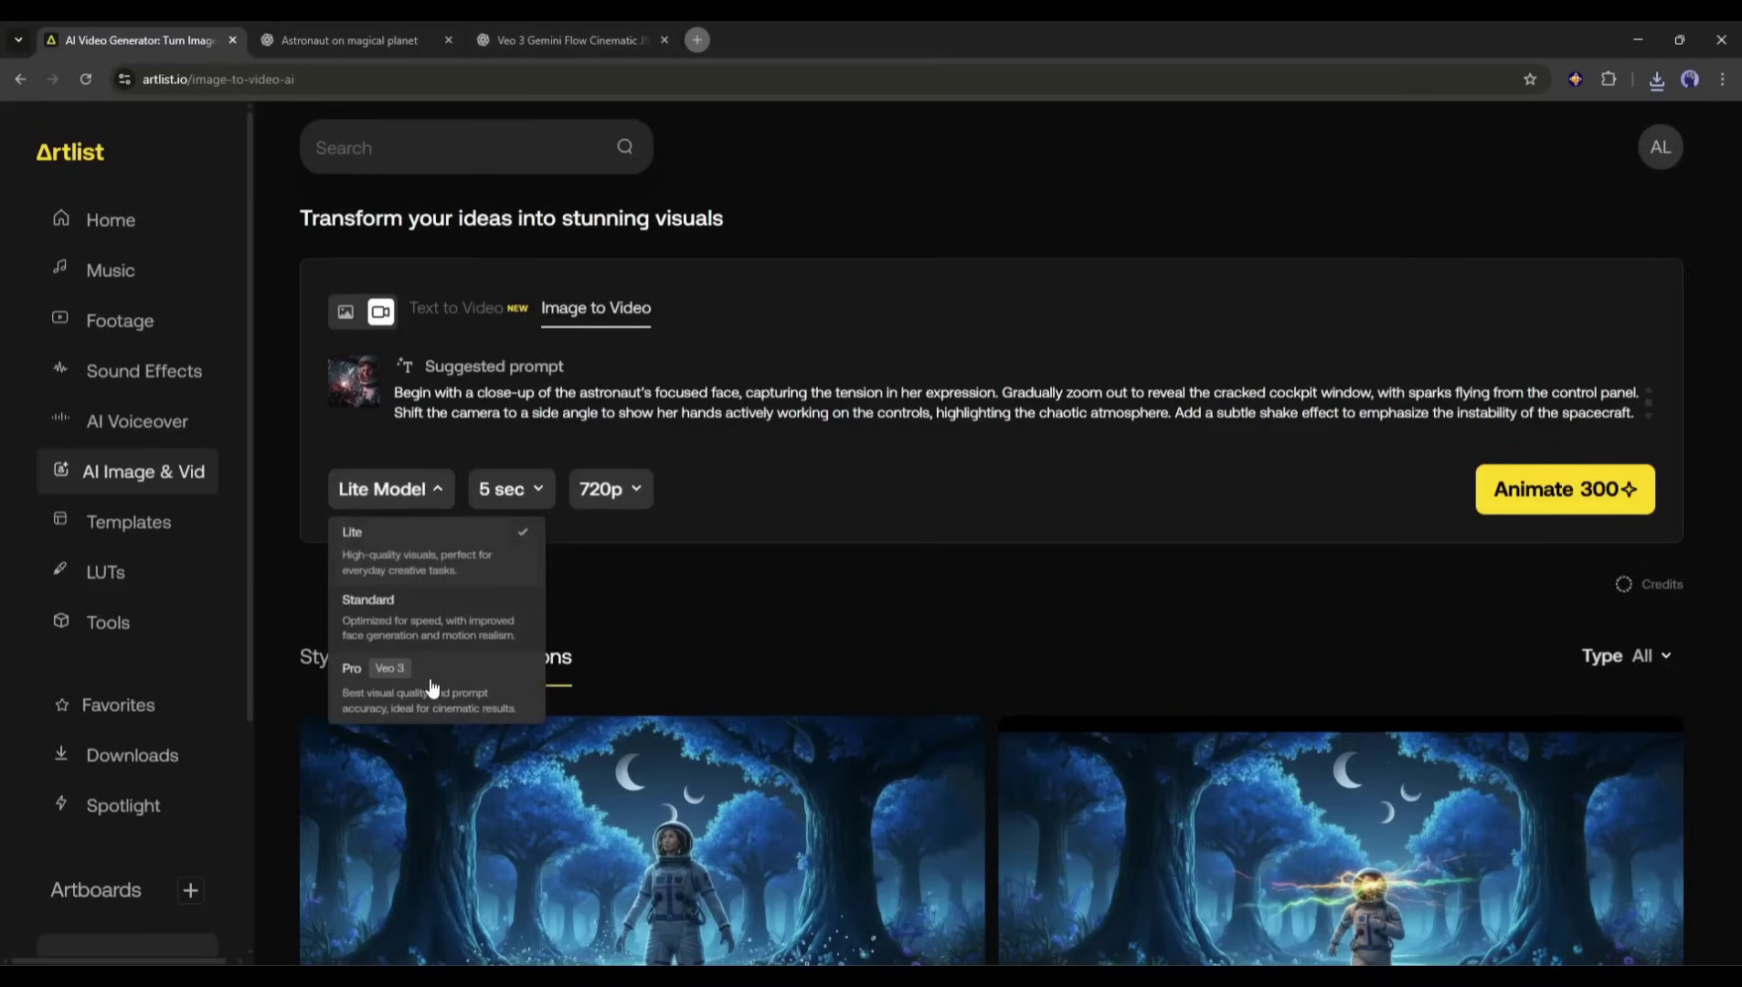
pyautogui.click(433, 686)
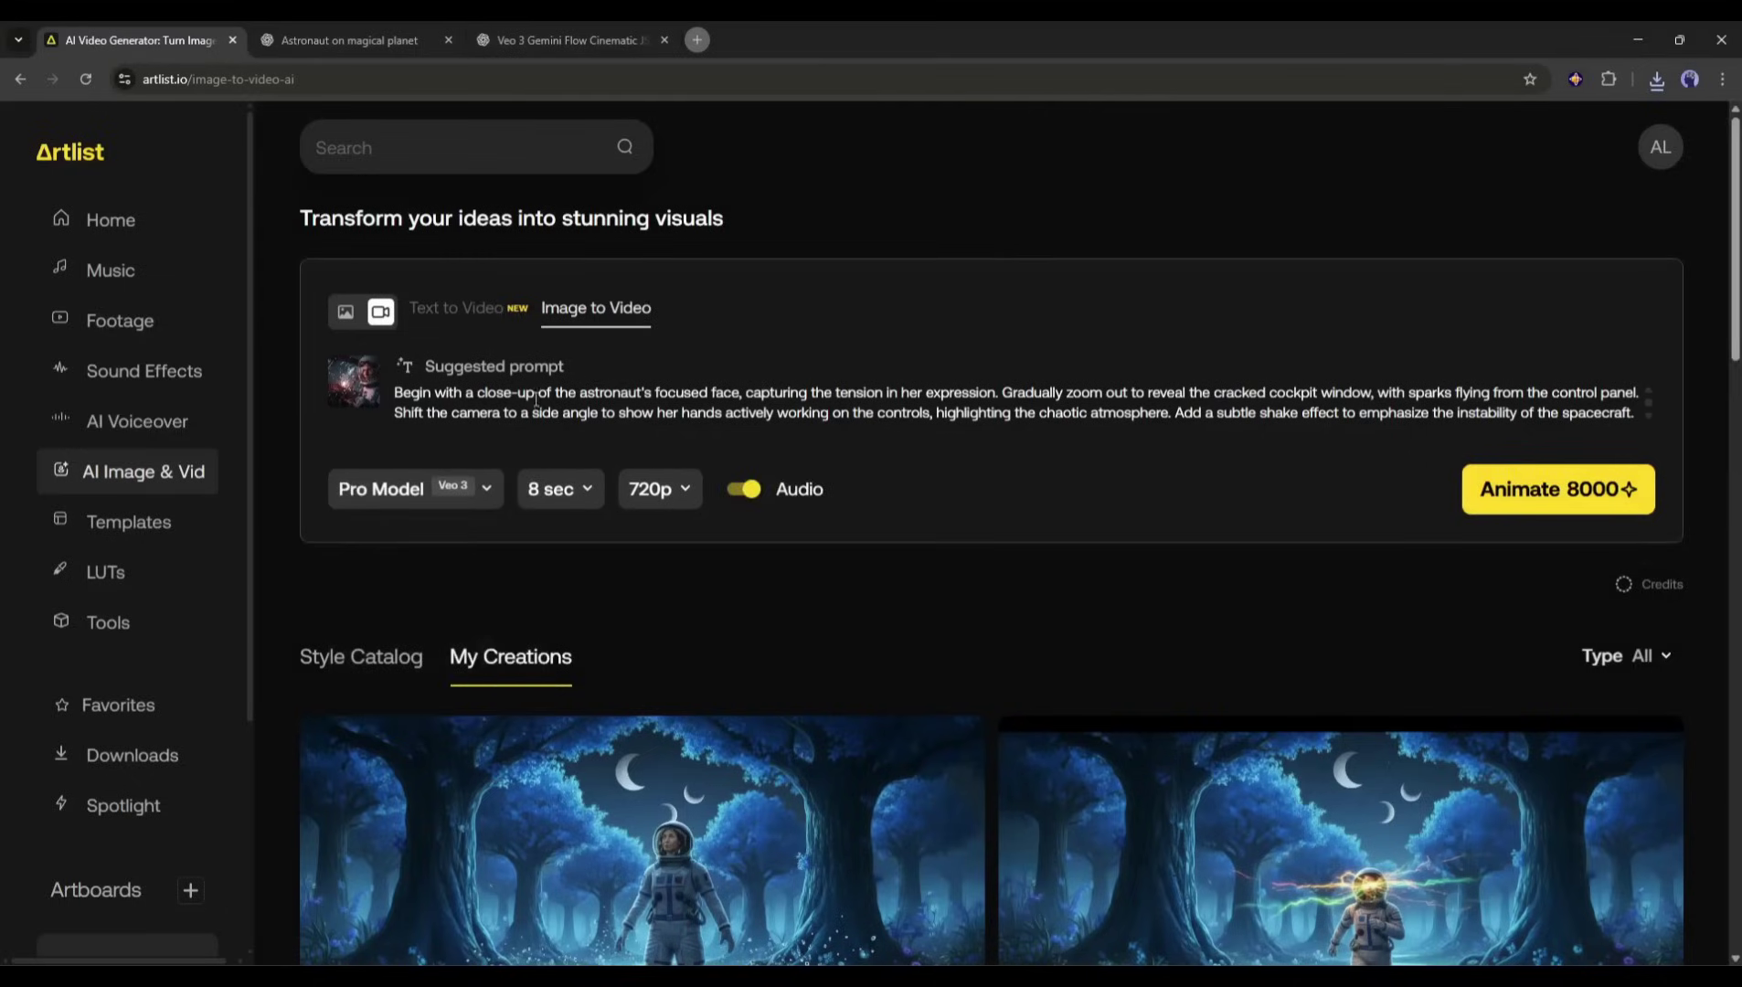
pyautogui.click(553, 492)
pyautogui.click(675, 488)
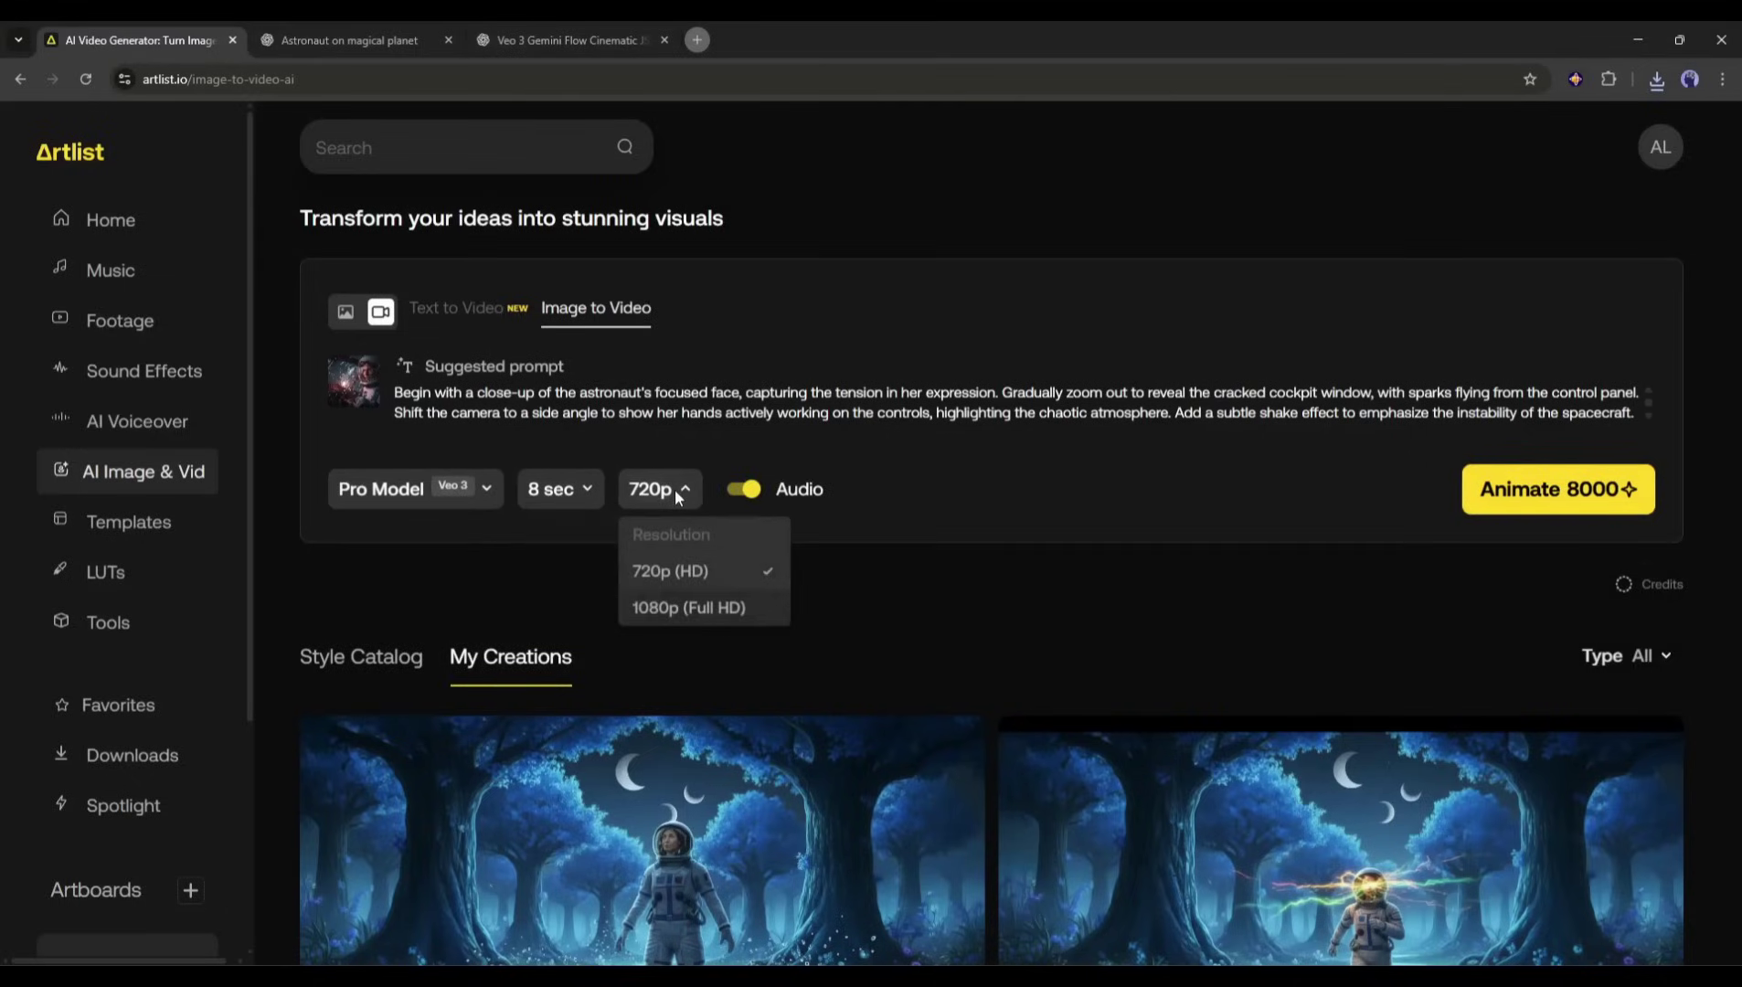
pyautogui.click(687, 608)
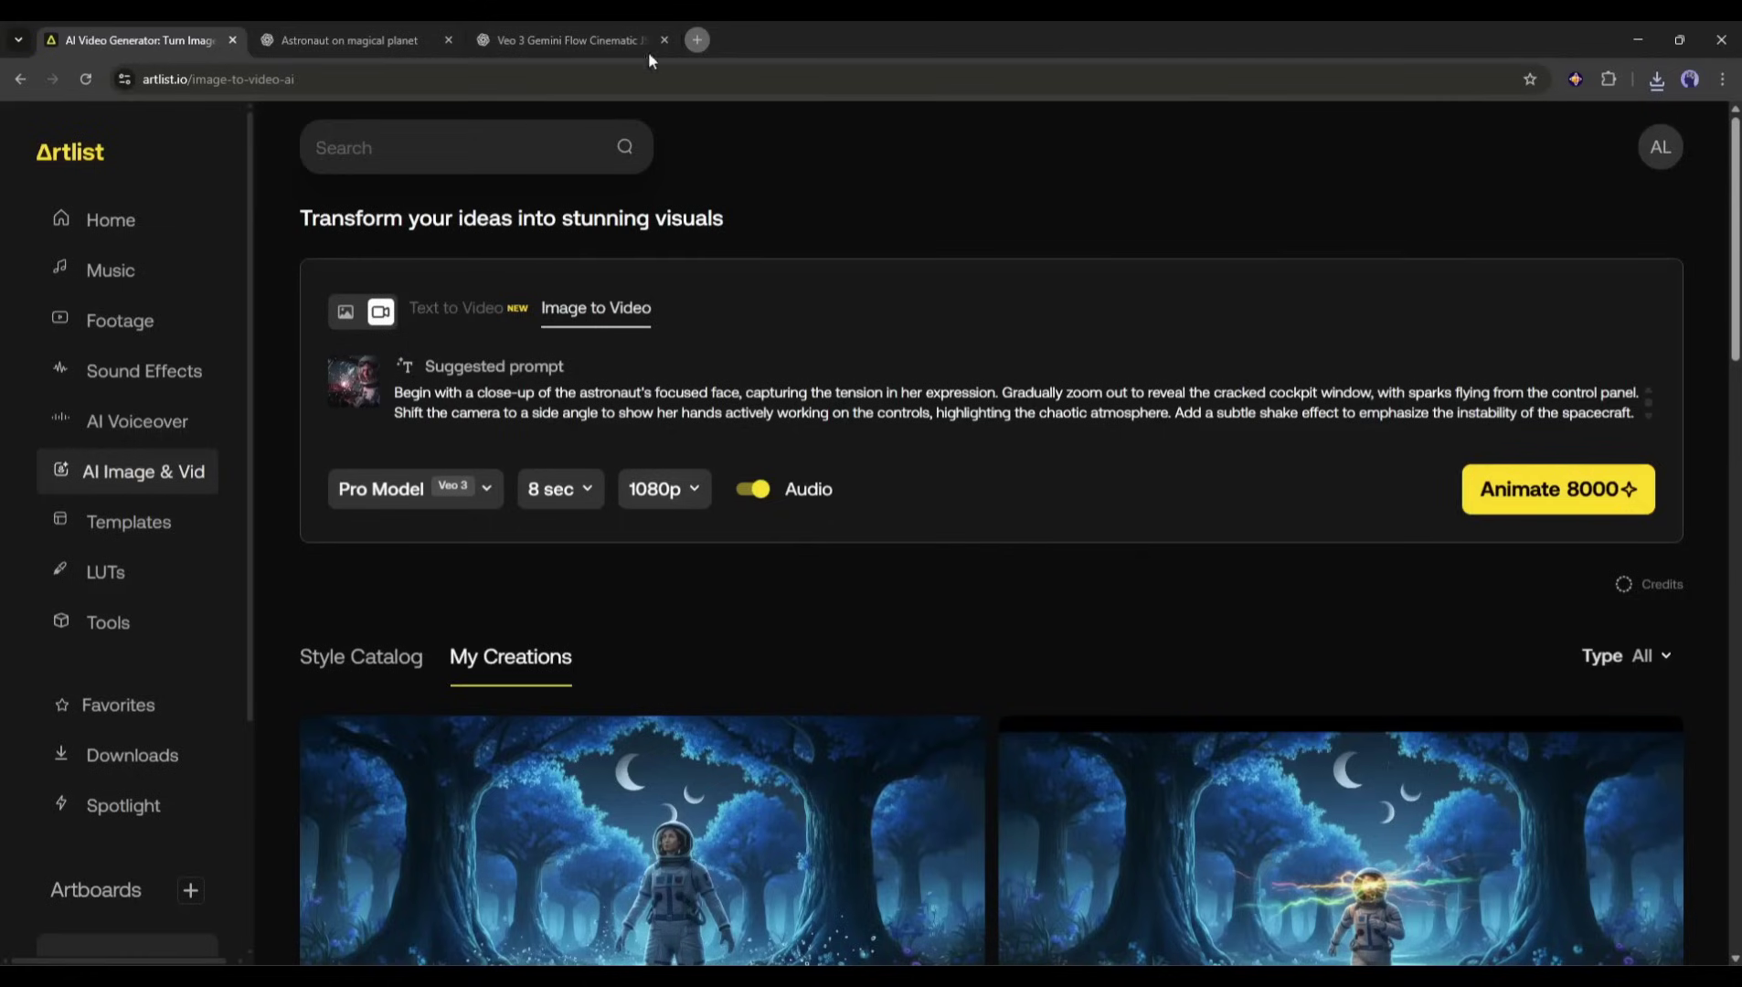
pyautogui.click(349, 40)
pyautogui.scroll(-10, 699, 445)
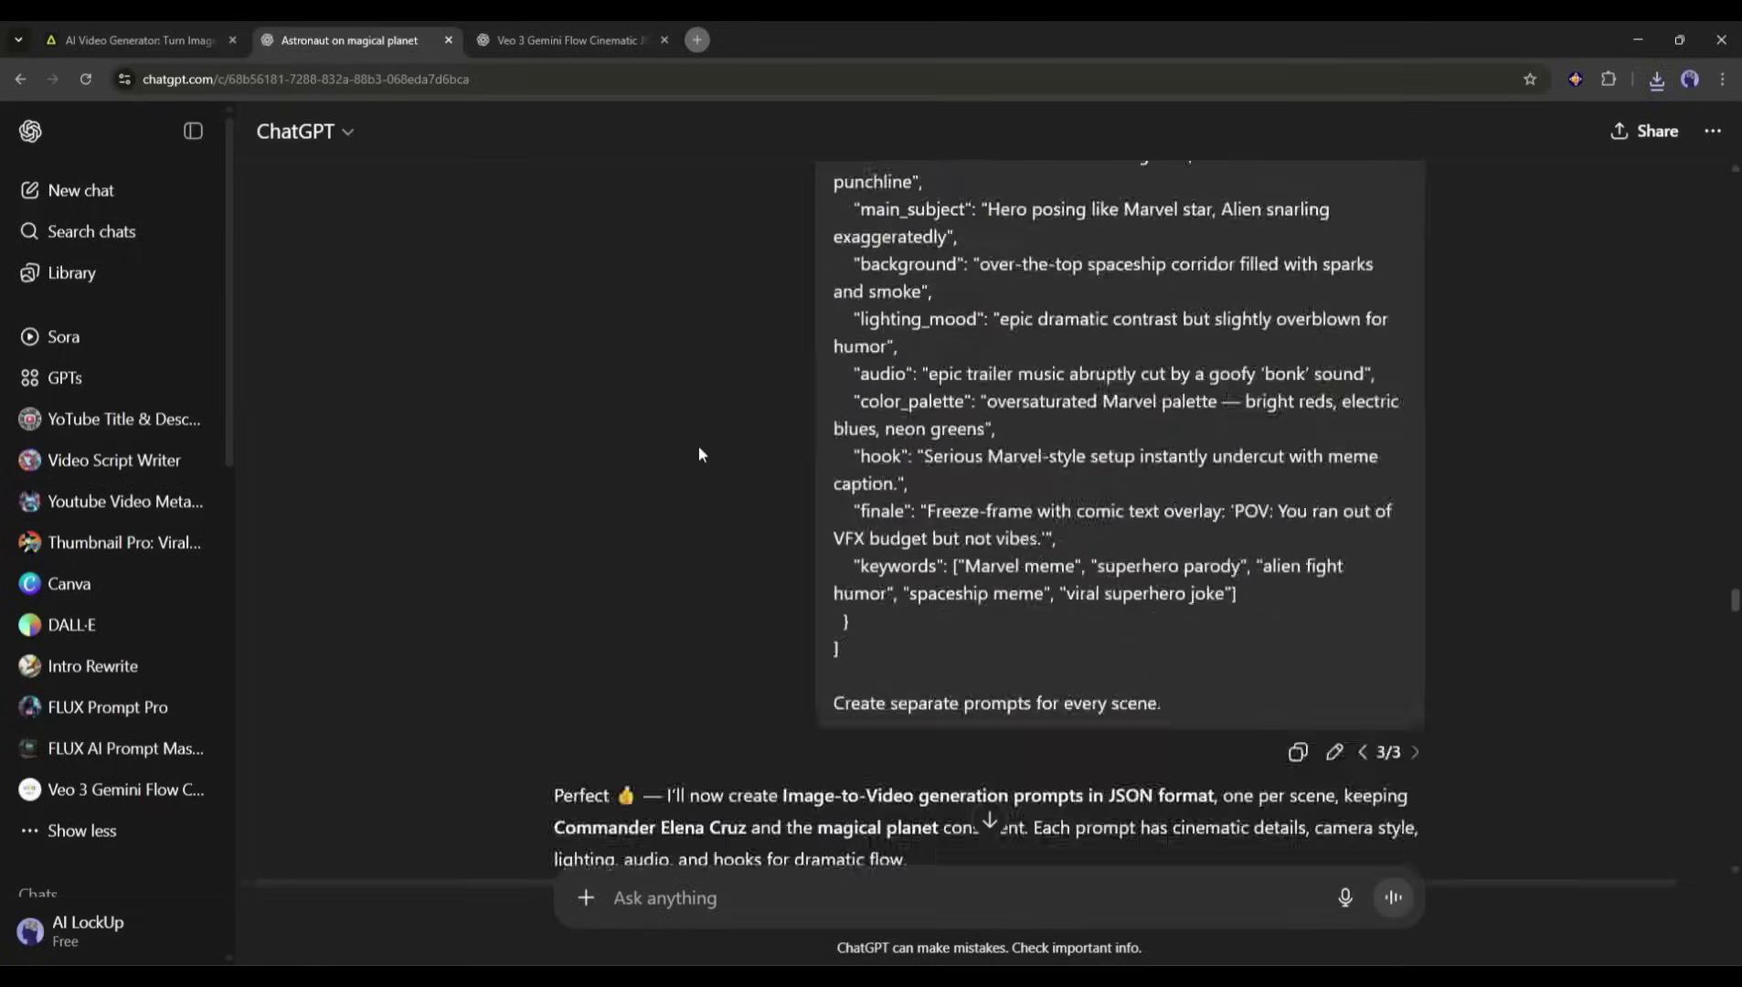
pyautogui.scroll(-10, 698, 444)
pyautogui.moveTo(611, 409); pyautogui.dragTo(1333, 715)
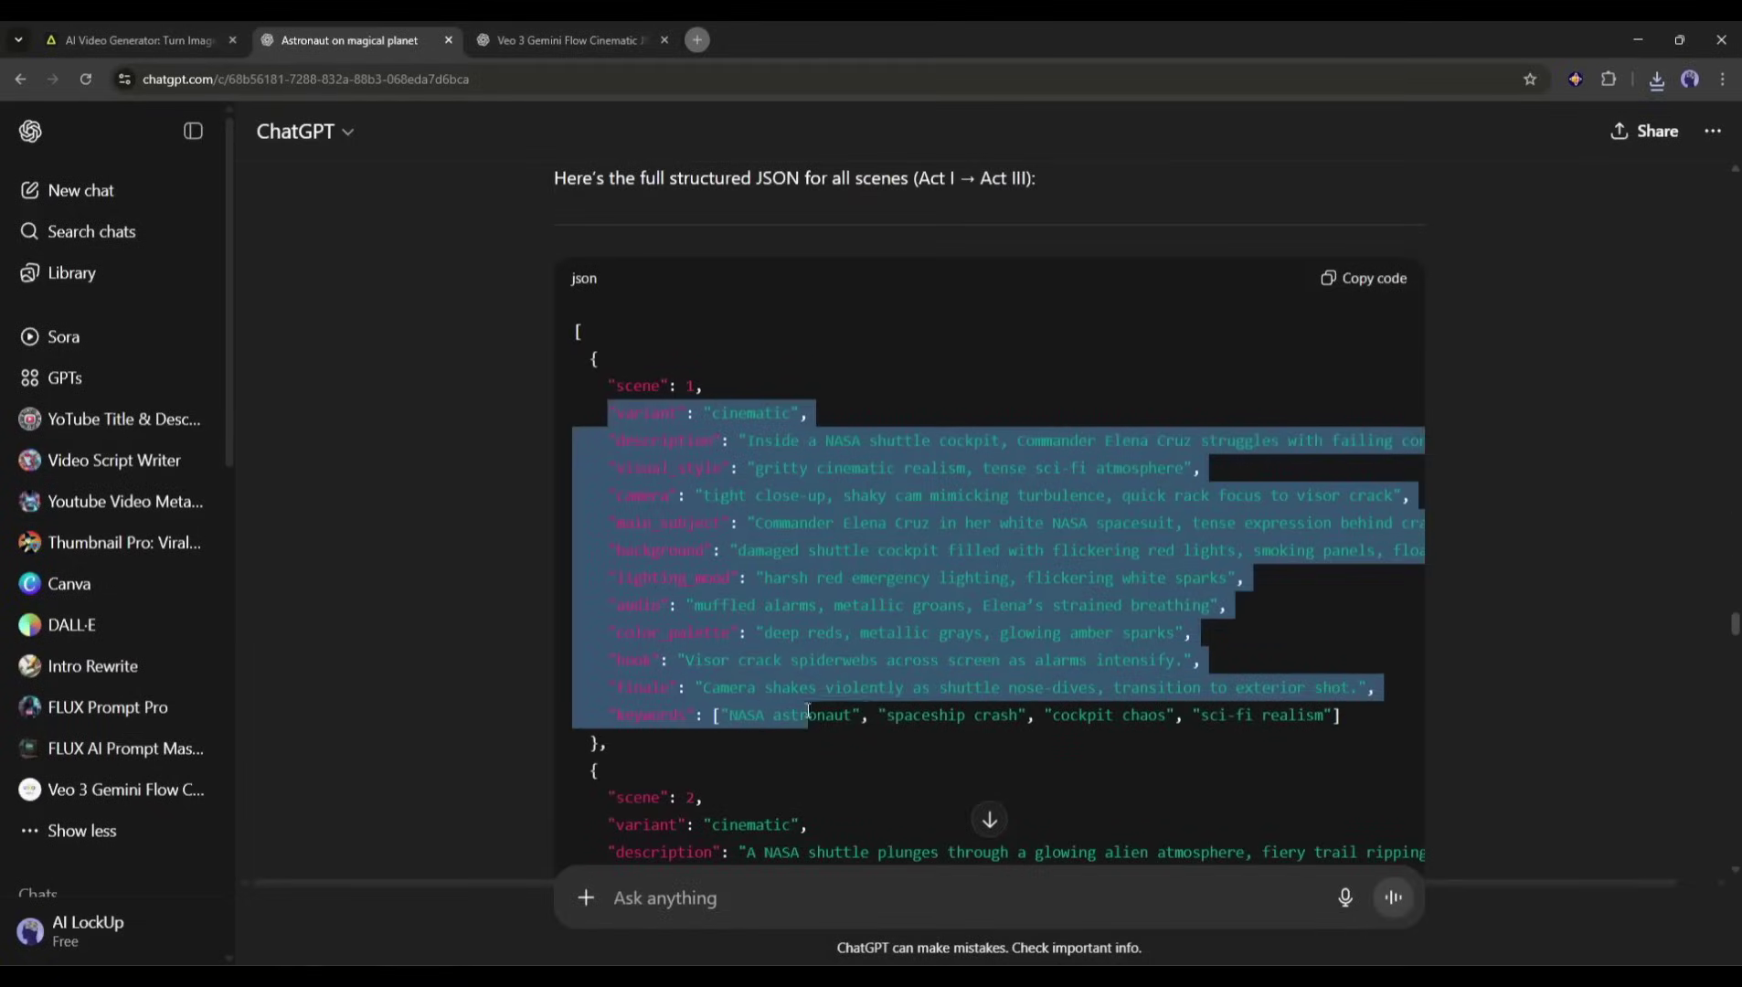
# - Replace the suggested prompt with the scene 1 JSON and animate the cockpit image
pyautogui.rightClick(617, 490)
pyautogui.click(663, 508)
pyautogui.click(136, 39)
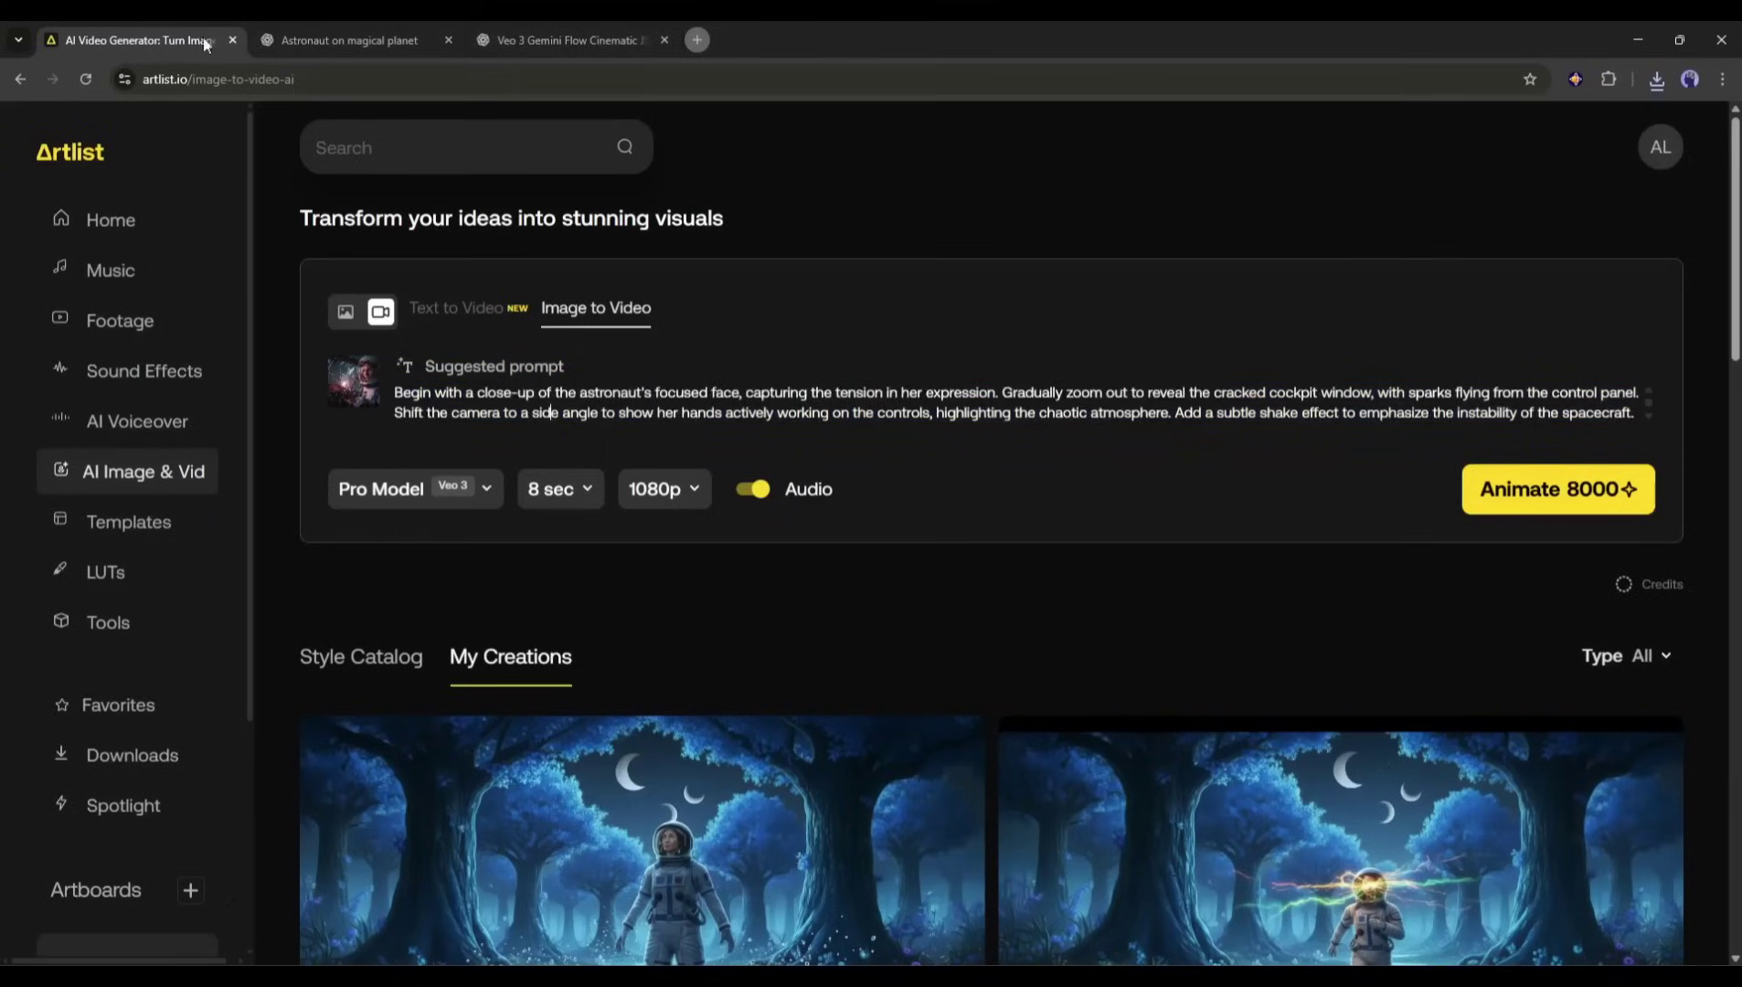
pyautogui.hotkey('ctrl', 'a')
pyautogui.hotkey('ctrl', 'v')
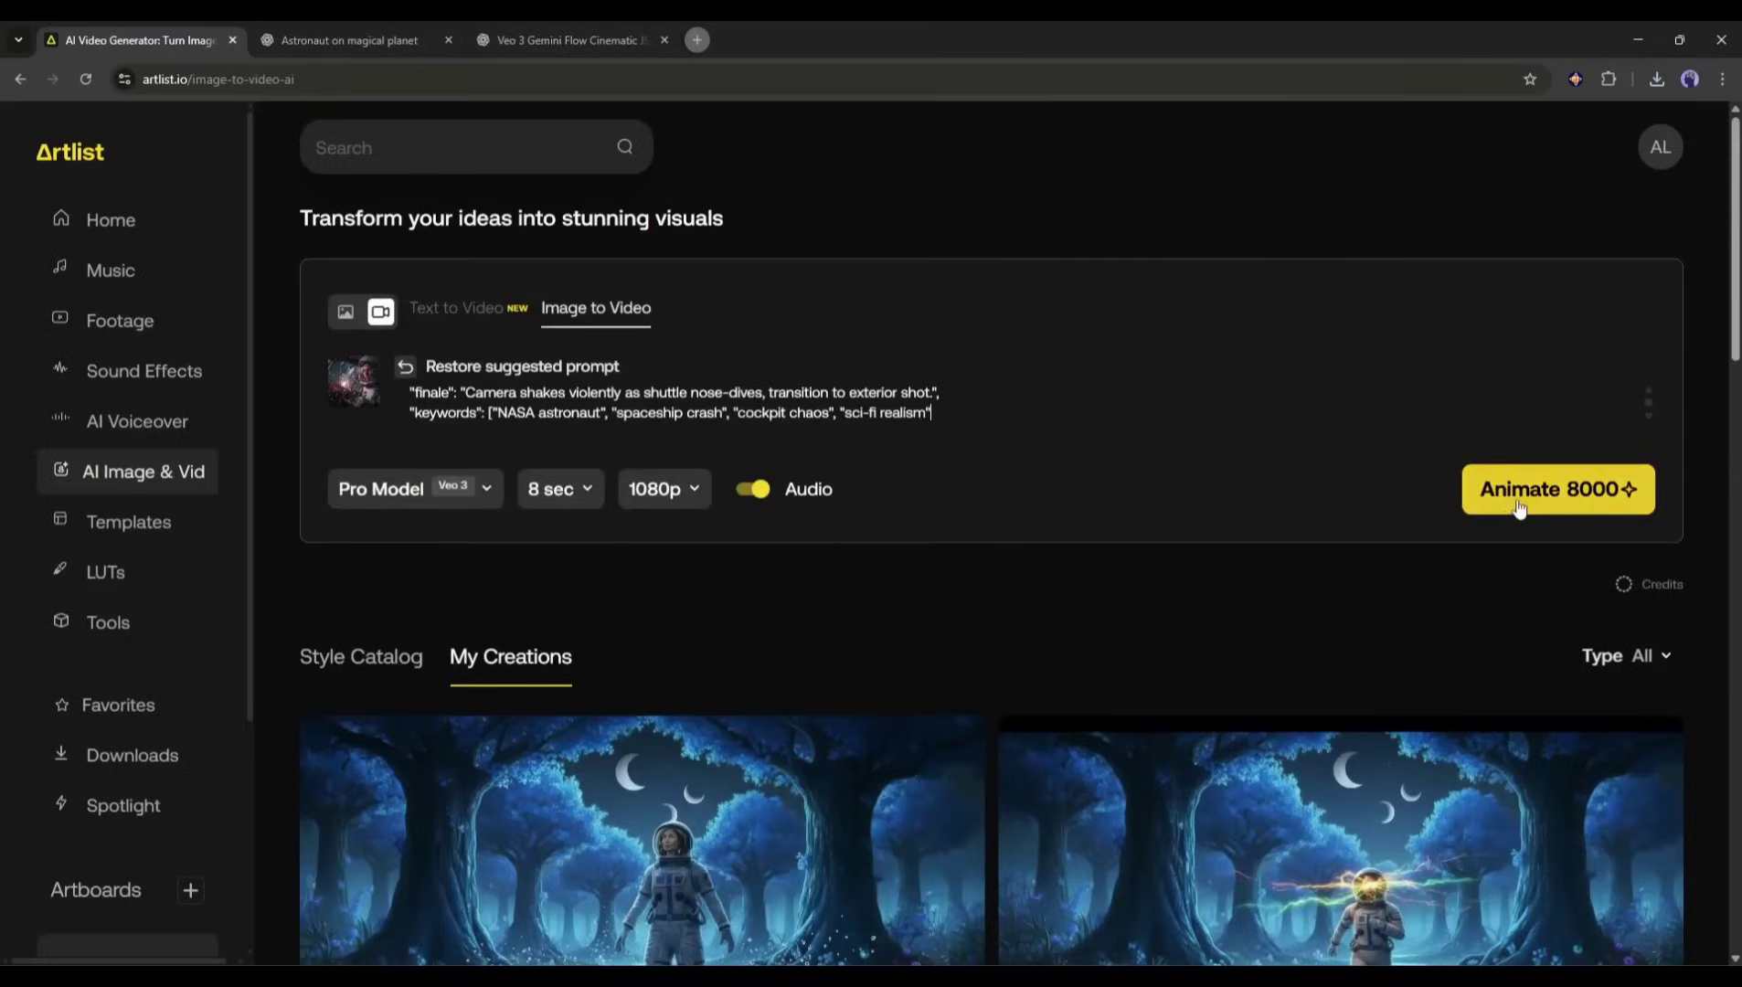
pyautogui.click(1521, 503)
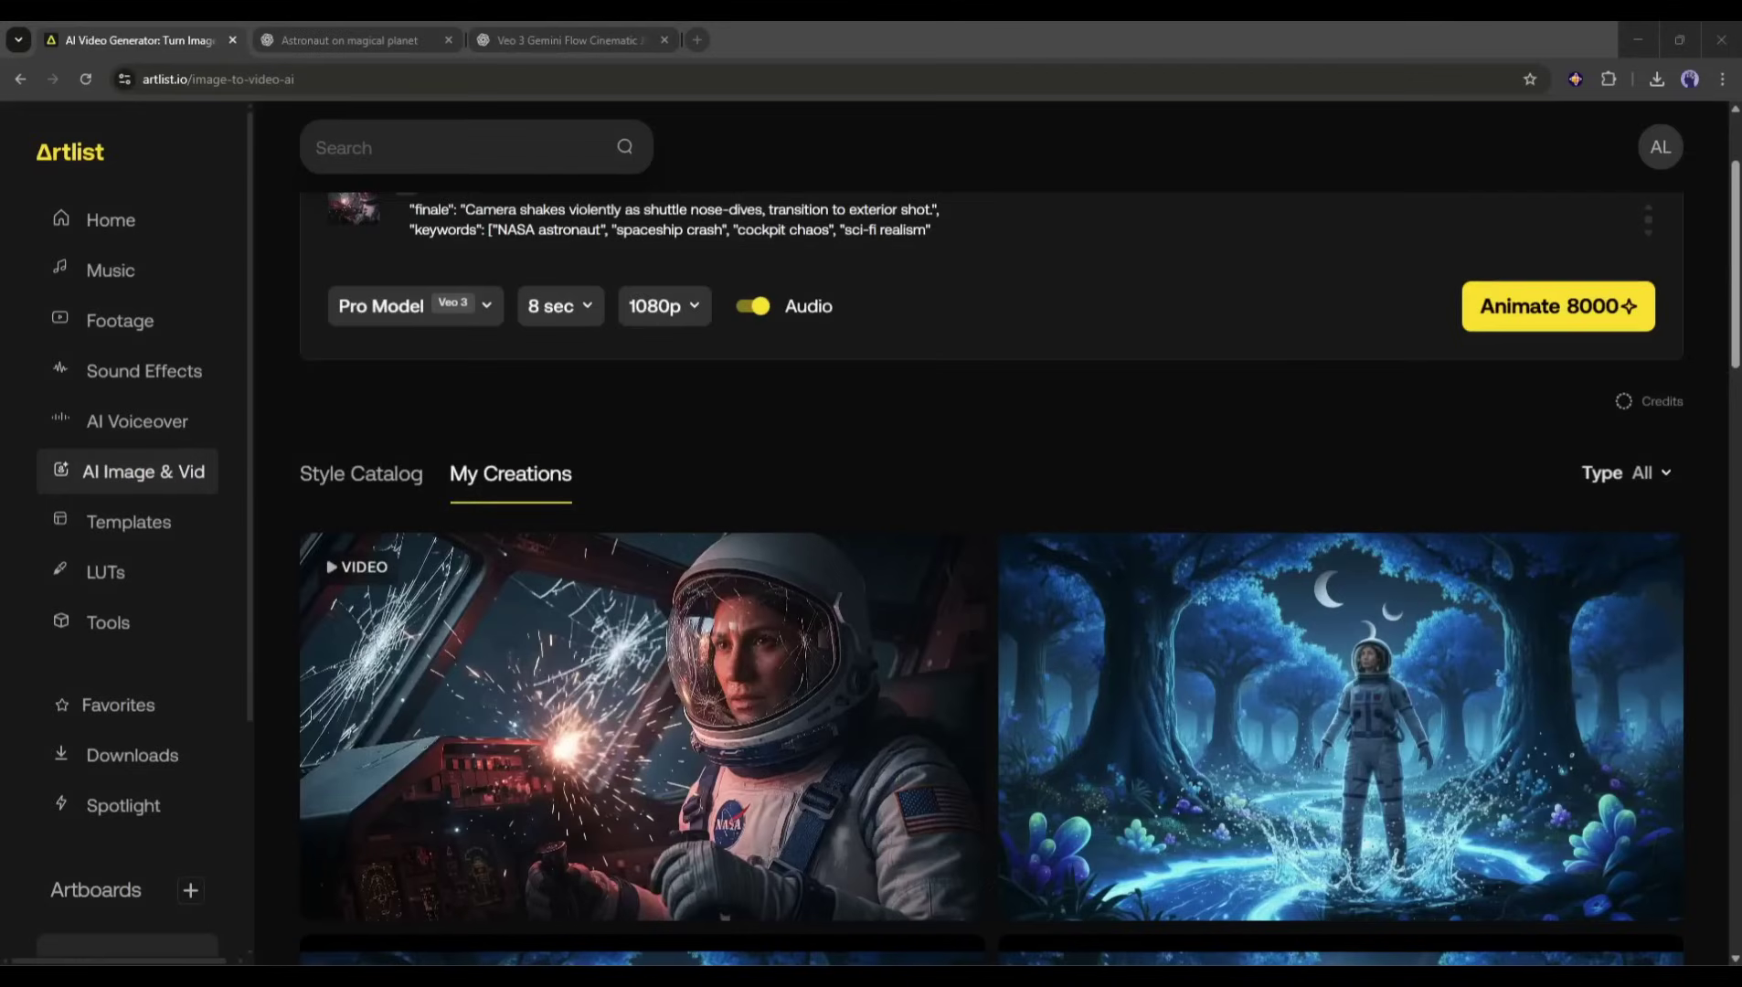
pyautogui.scroll(-2, 709, 611)
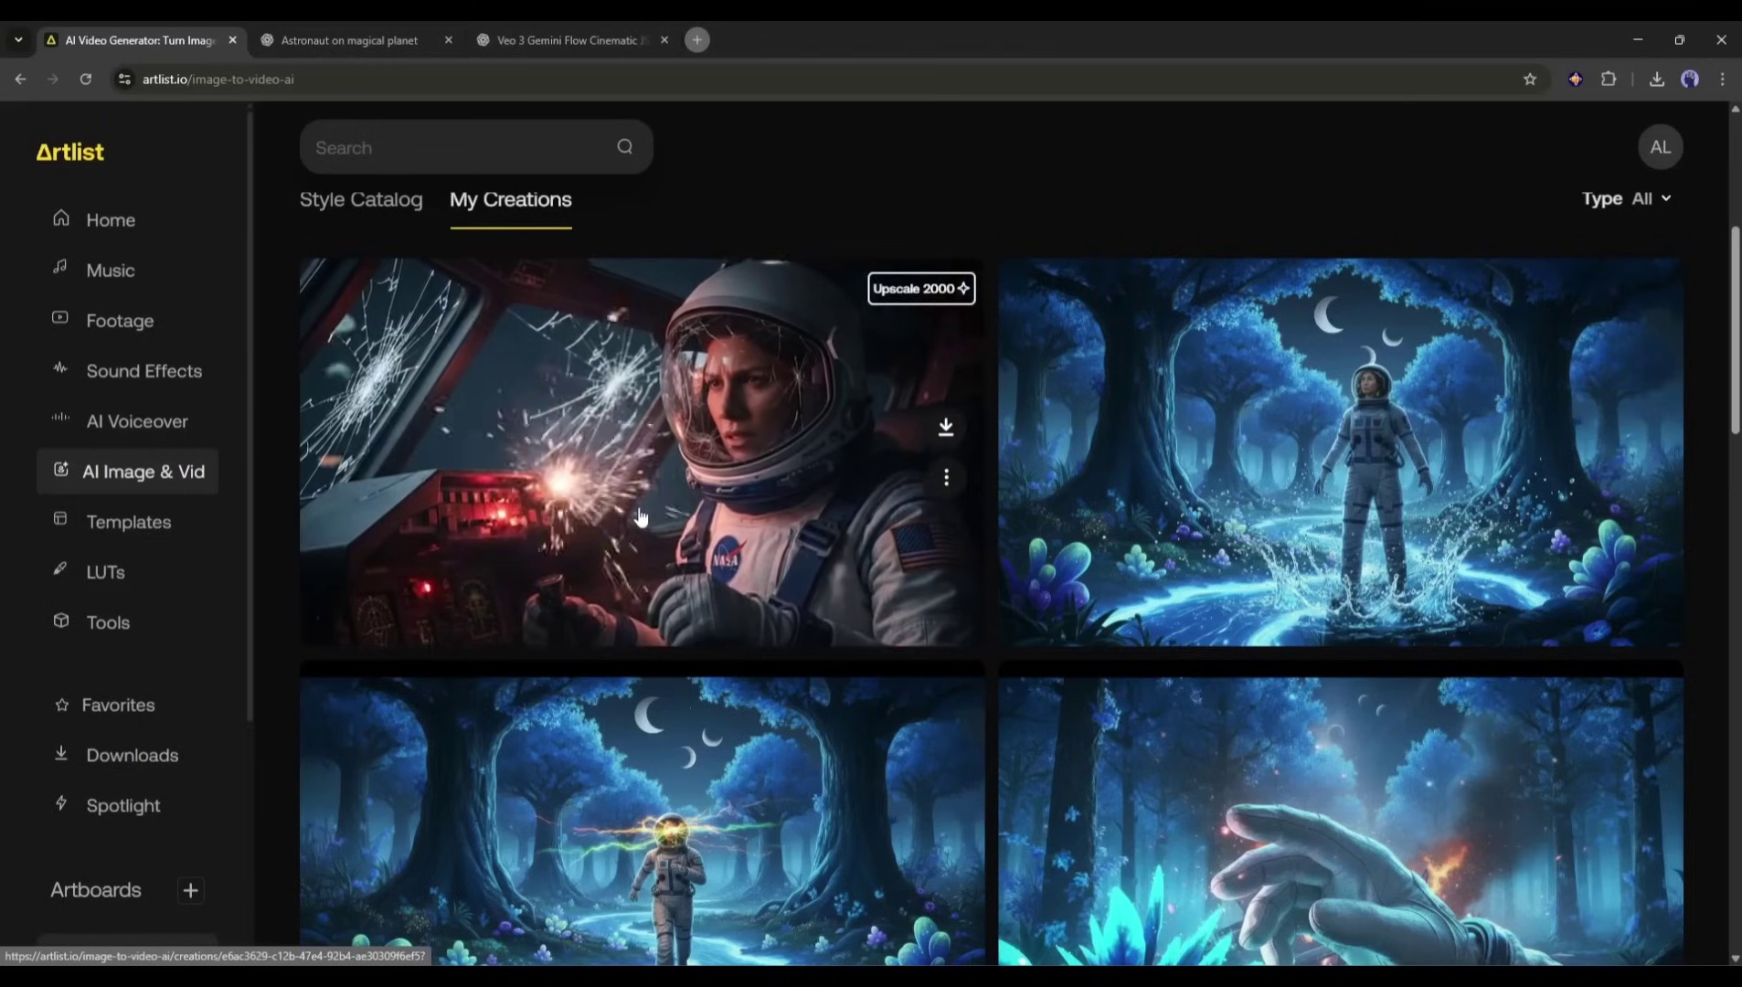
pyautogui.scroll(3, 640, 518)
pyautogui.scroll(1, 704, 463)
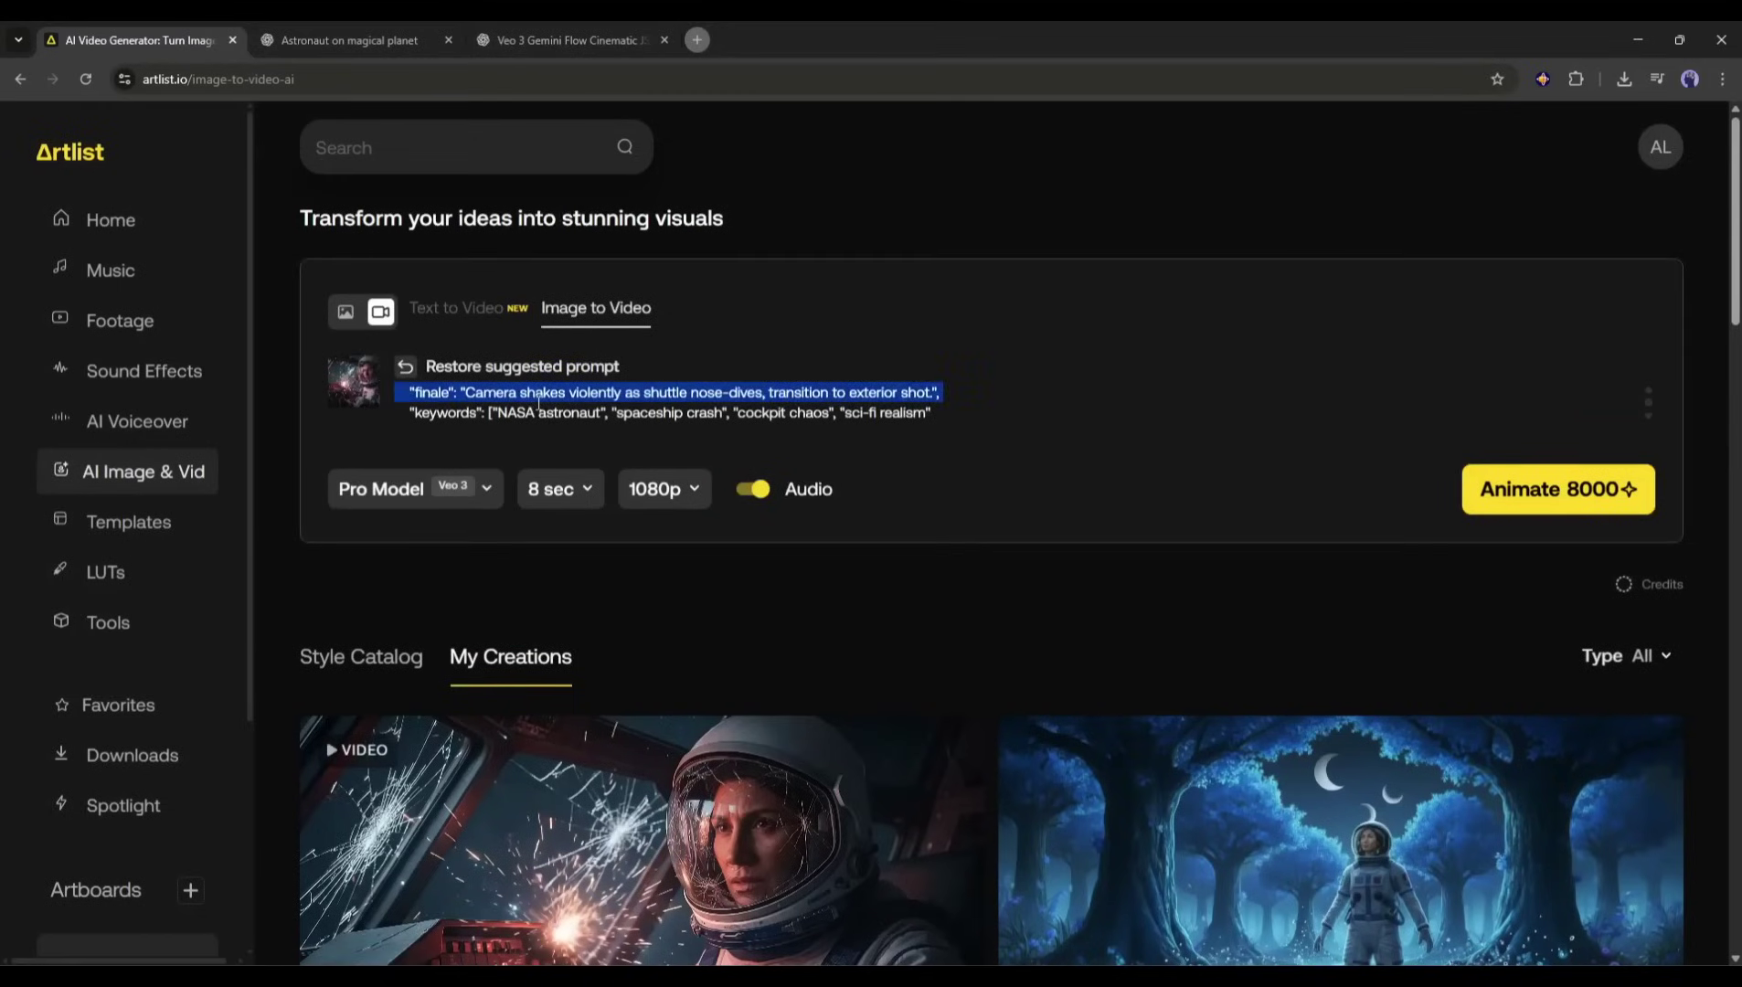
# - Upload the burning shuttle image and copy the scene 2 JSON from ChatGPT
pyautogui.click(351, 381)
pyautogui.doubleClick(715, 355)
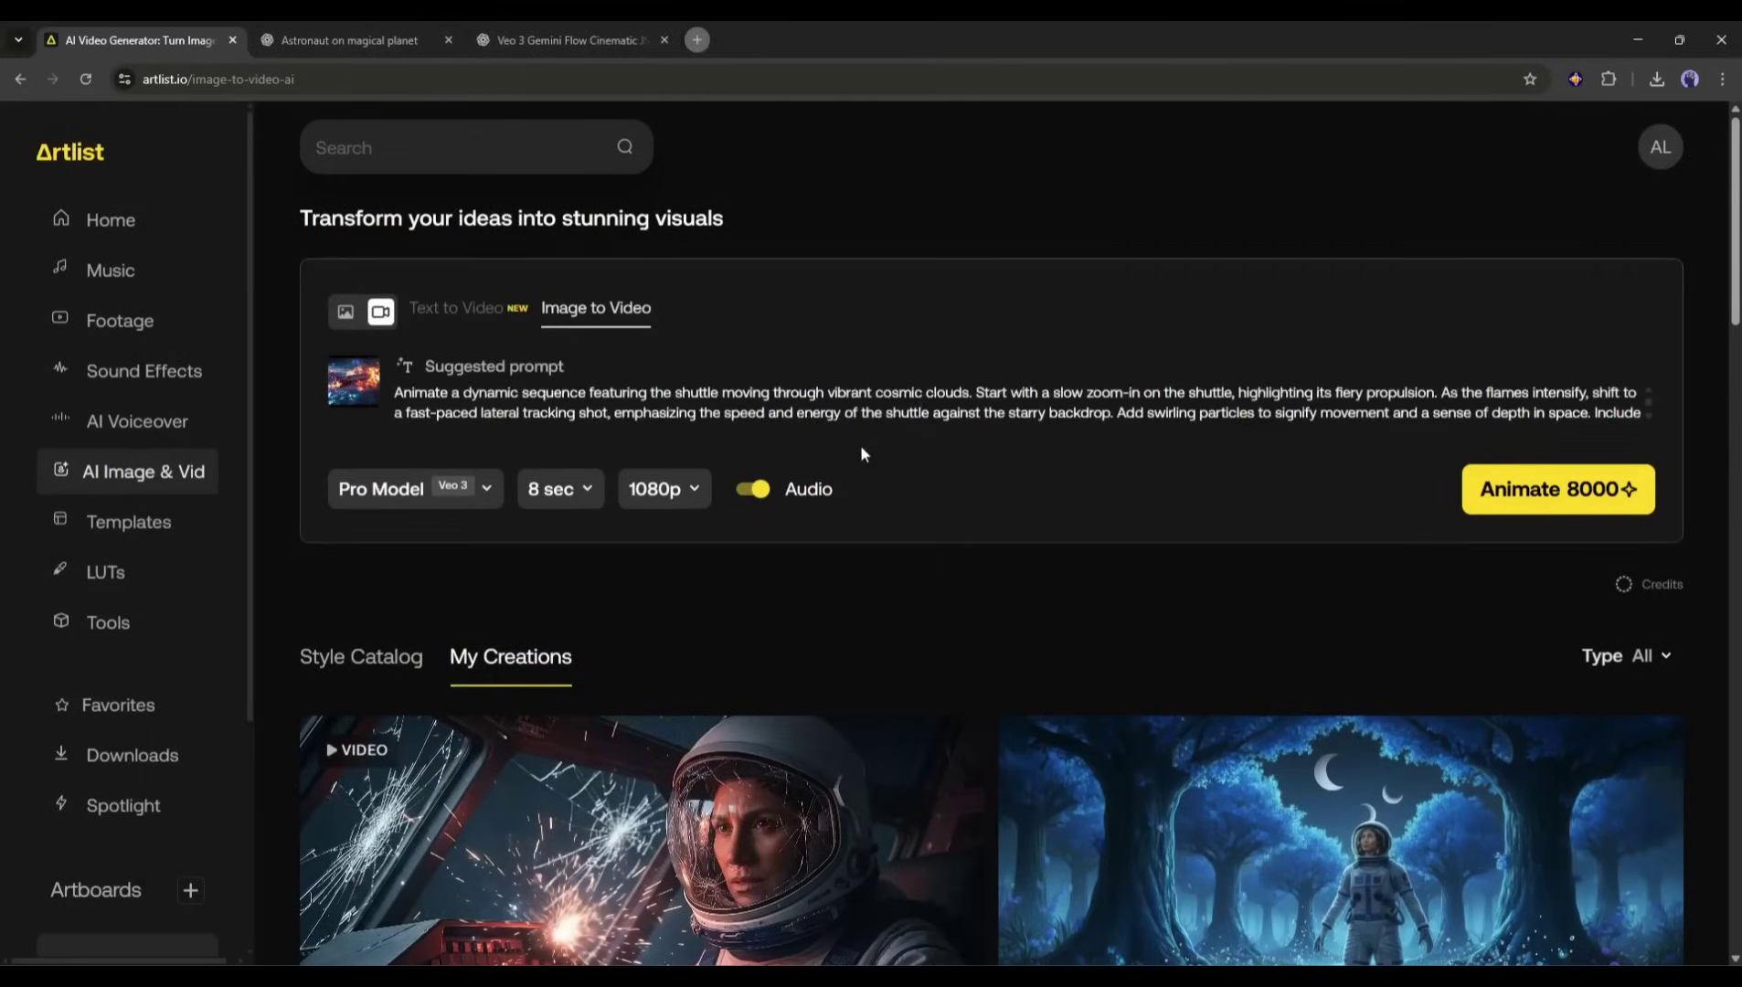
pyautogui.click(348, 40)
pyautogui.scroll(-3, 990, 477)
pyautogui.moveTo(609, 458); pyautogui.dragTo(1256, 766)
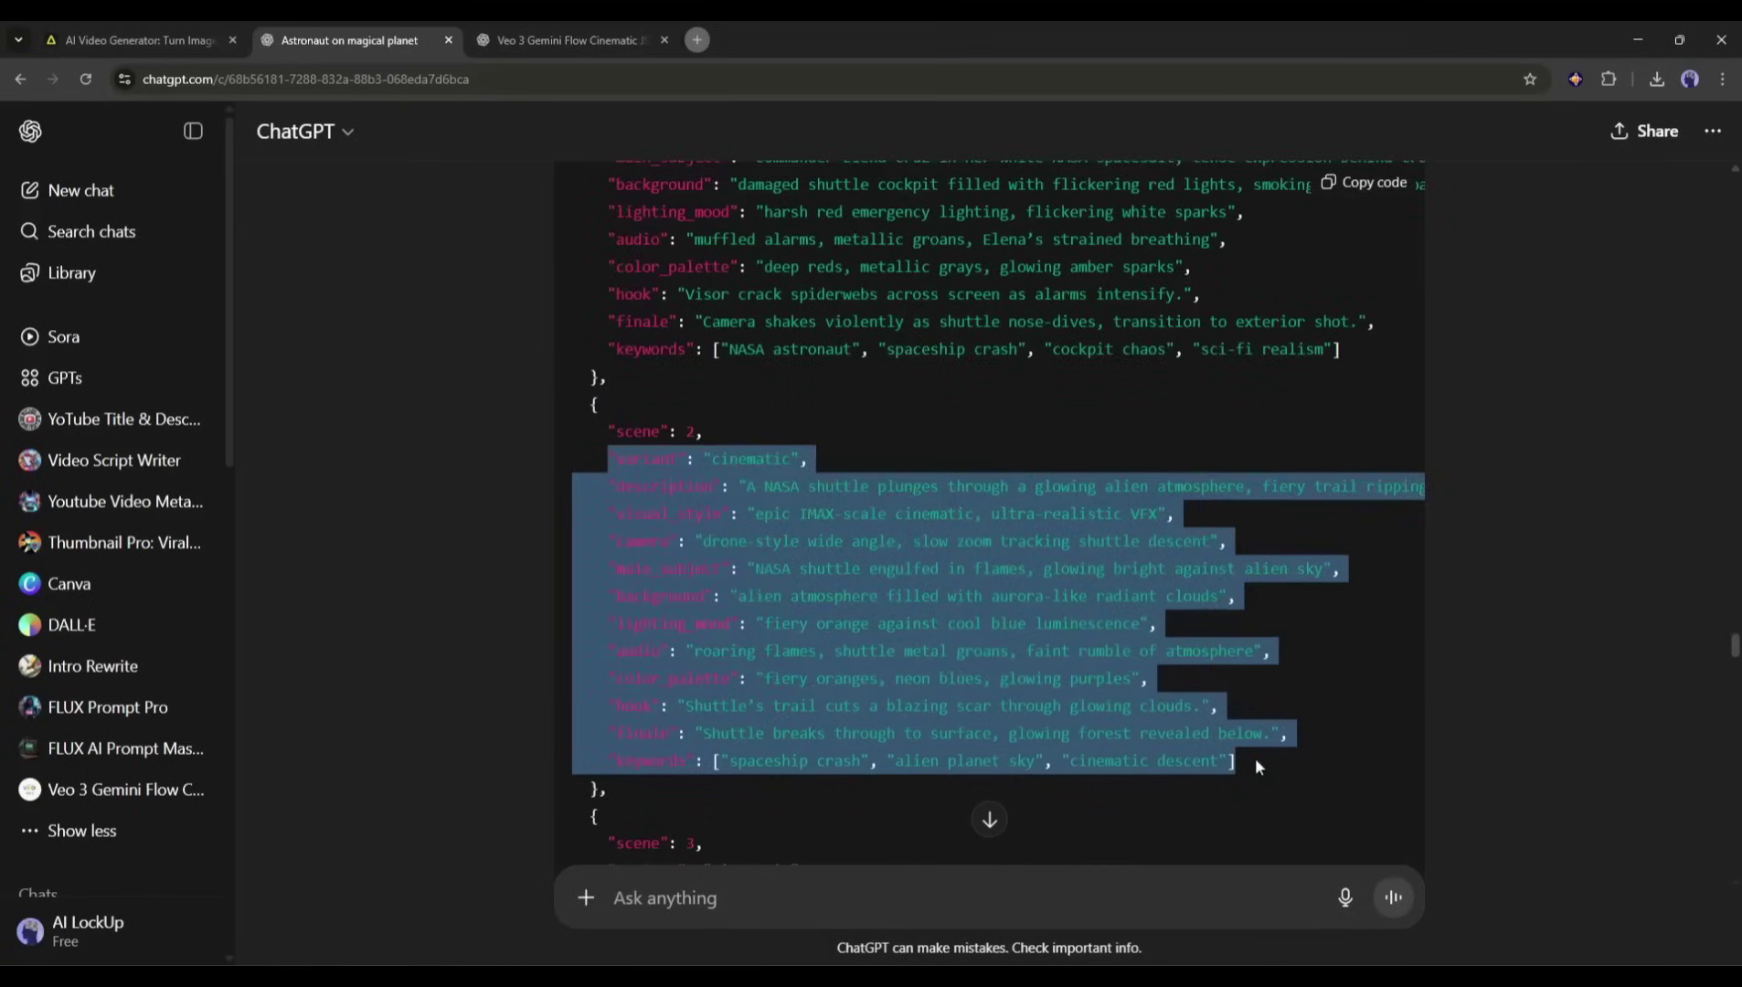
pyautogui.hotkey('ctrl', 'c')
# - Replace the prompt with the scene 2 JSON and open the resulting shuttle creation
pyautogui.click(136, 39)
pyautogui.click(953, 394)
pyautogui.hotkey('ctrl', 'a')
pyautogui.hotkey('ctrl', 'v')
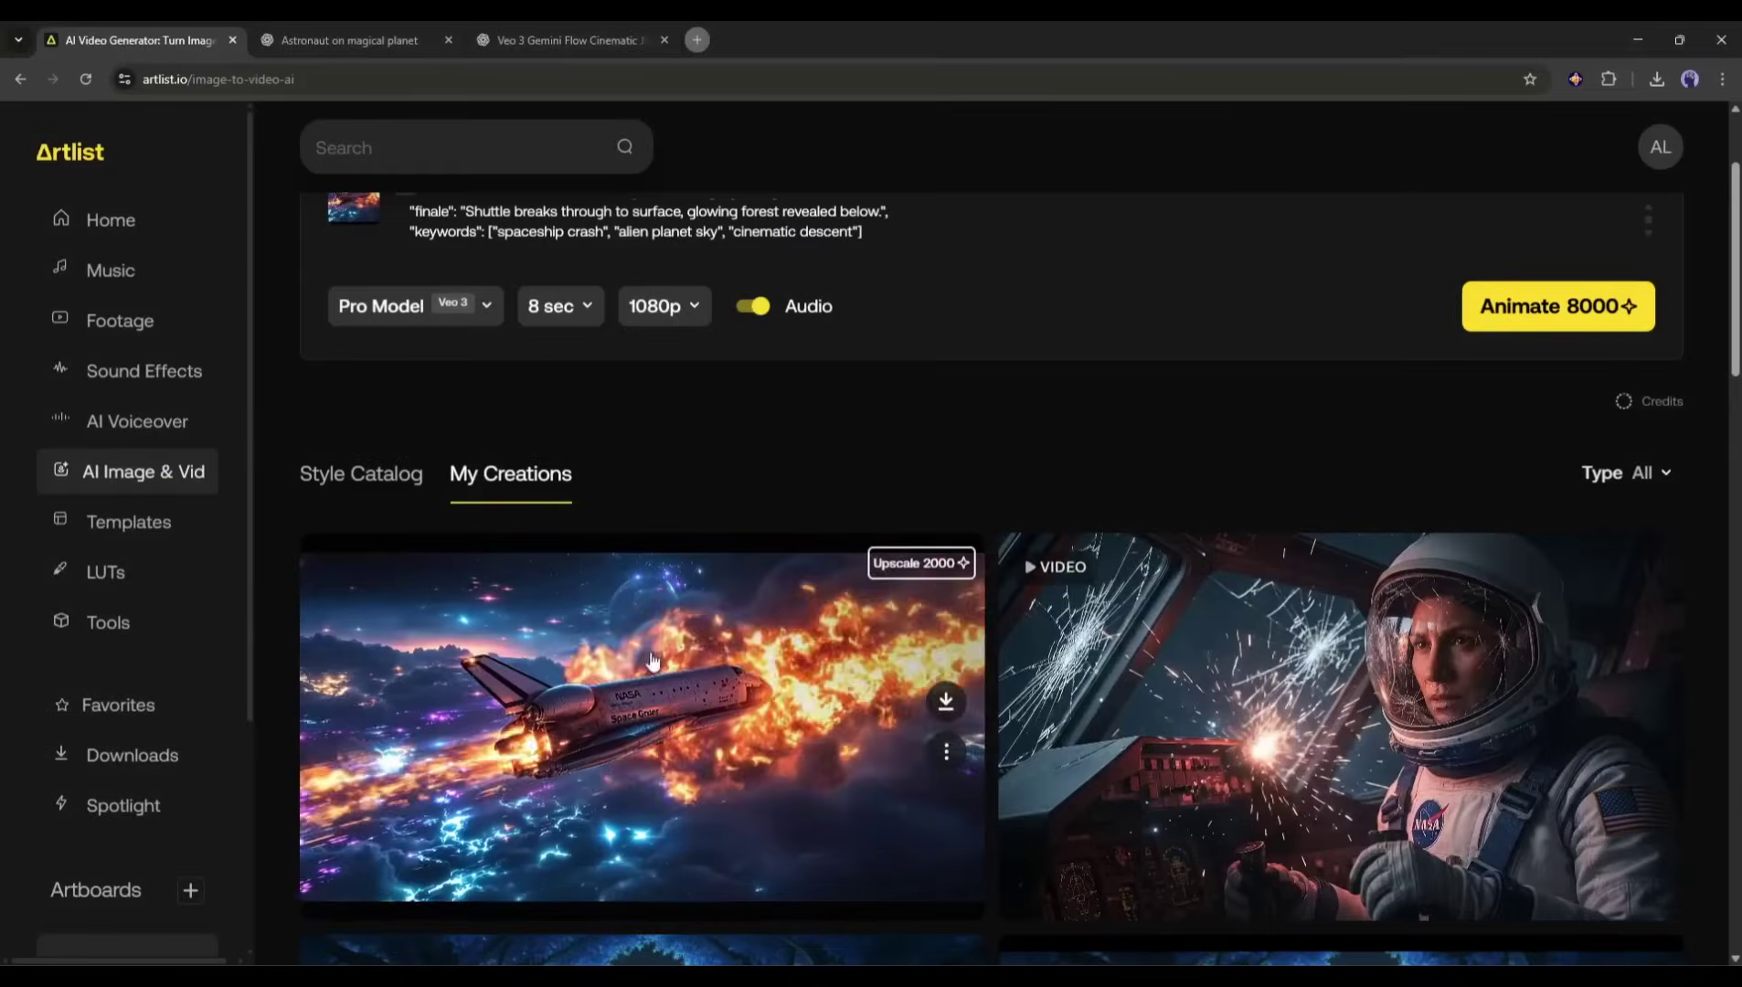
pyautogui.click(653, 662)
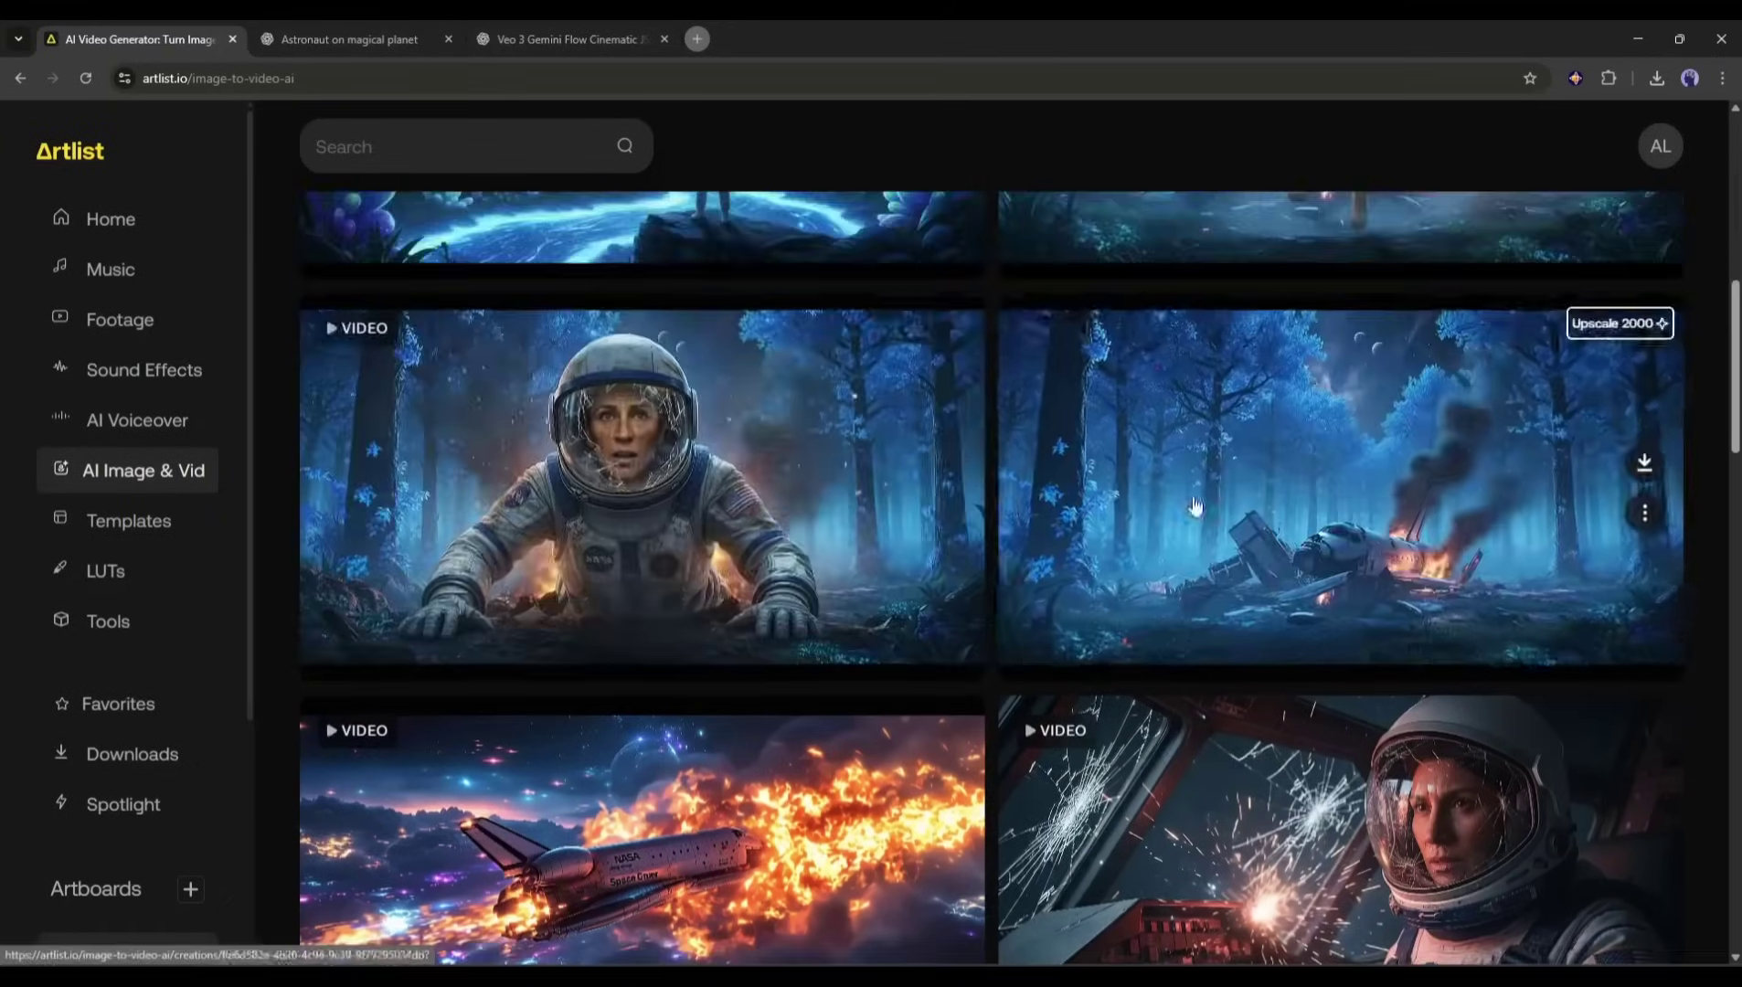
pyautogui.scroll(-3, 1194, 507)
pyautogui.scroll(3, 1194, 507)
pyautogui.scroll(3, 931, 480)
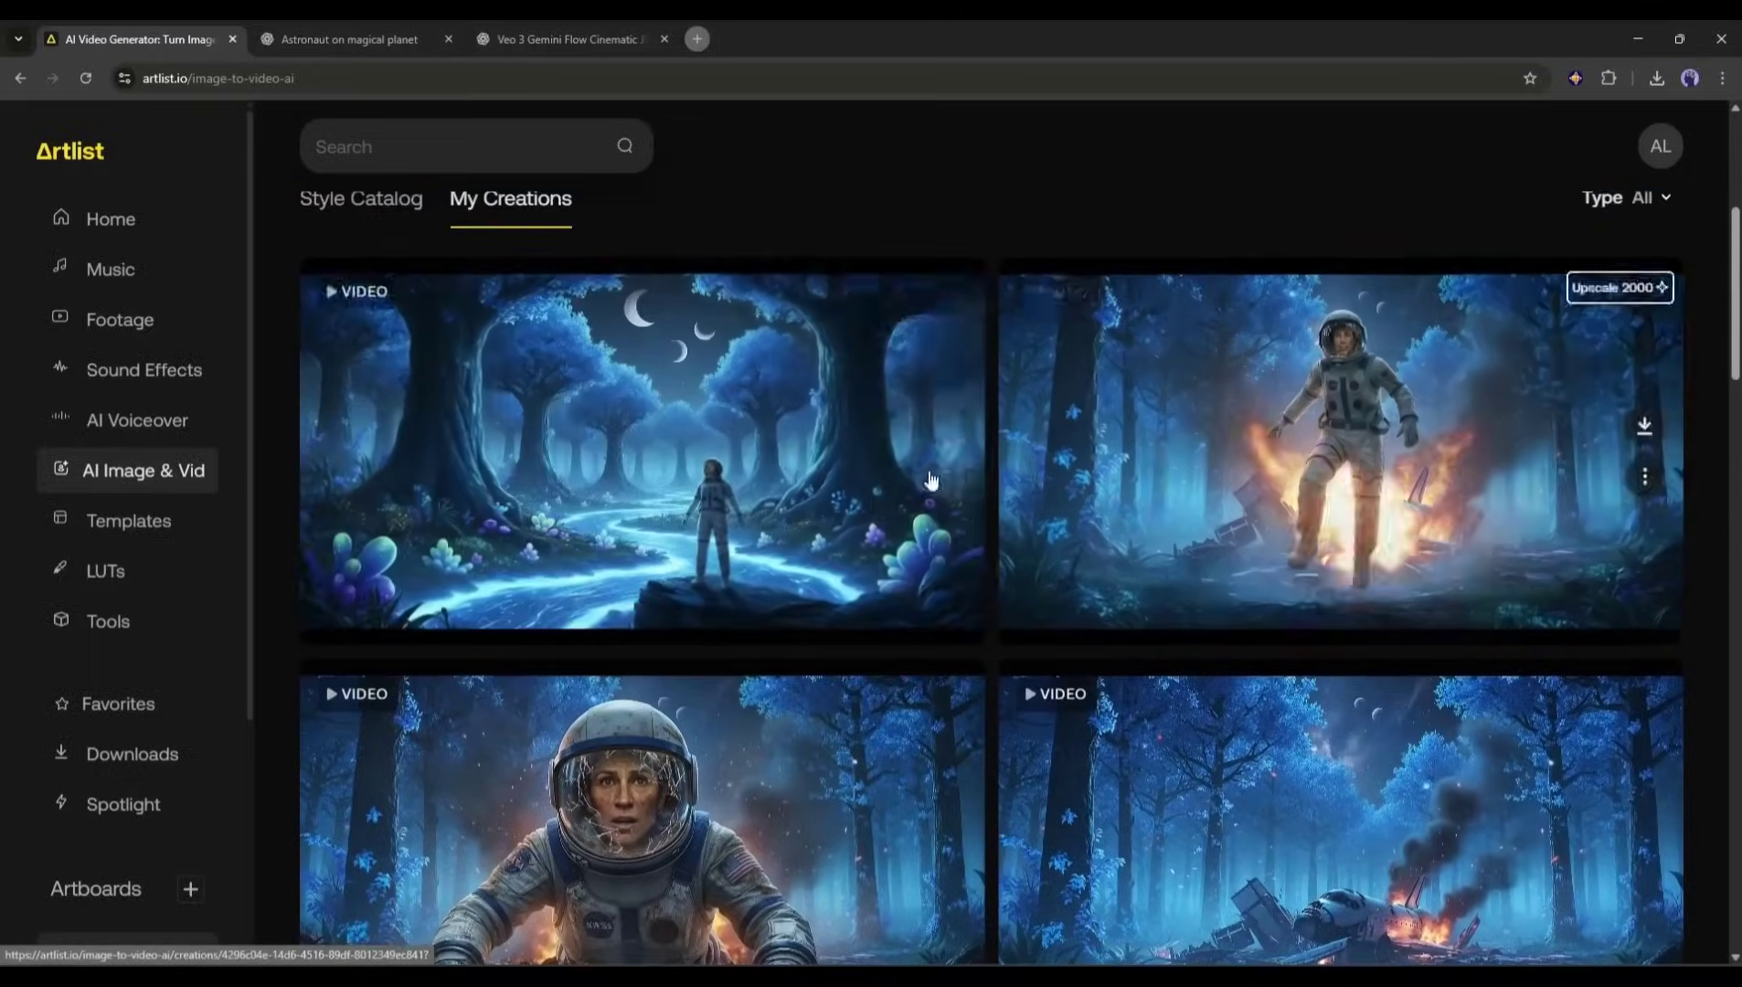
# - Download three of the generated scene clips from their video tiles
pyautogui.click(944, 432)
pyautogui.scroll(-3, 945, 431)
pyautogui.click(945, 552)
pyautogui.click(1650, 460)
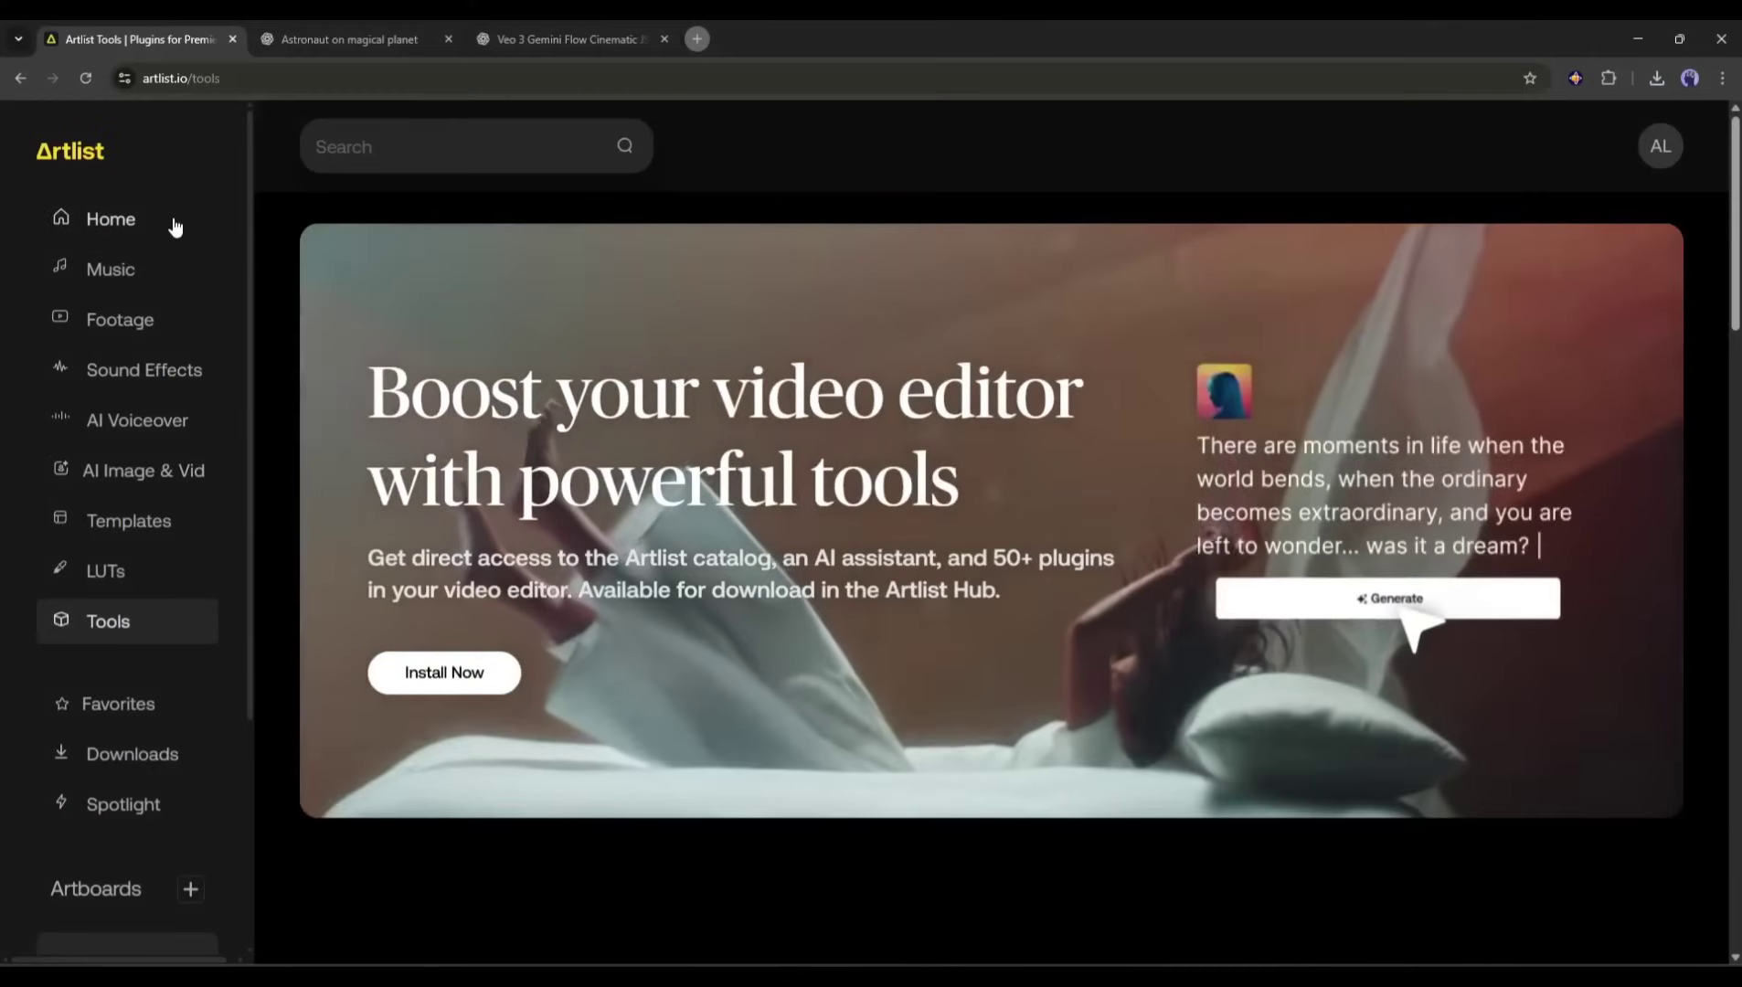
# - Go from Home to the AI Voiceover generator and keep English as the language
pyautogui.click(111, 219)
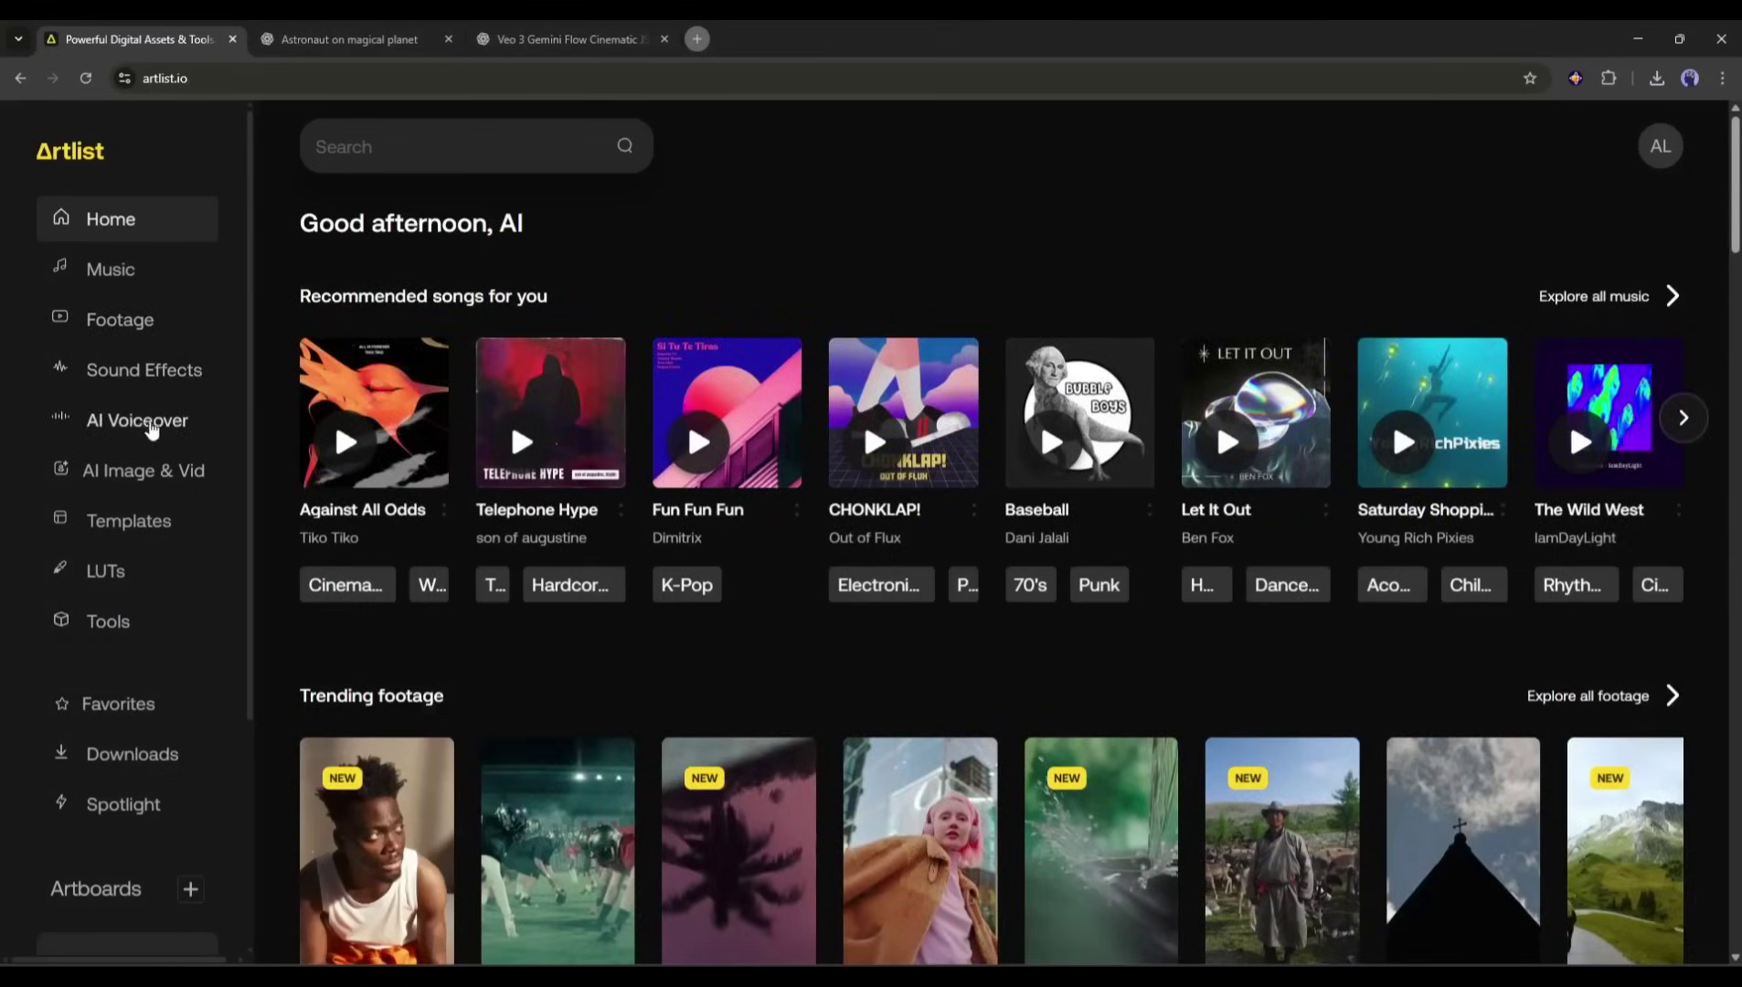
pyautogui.click(138, 424)
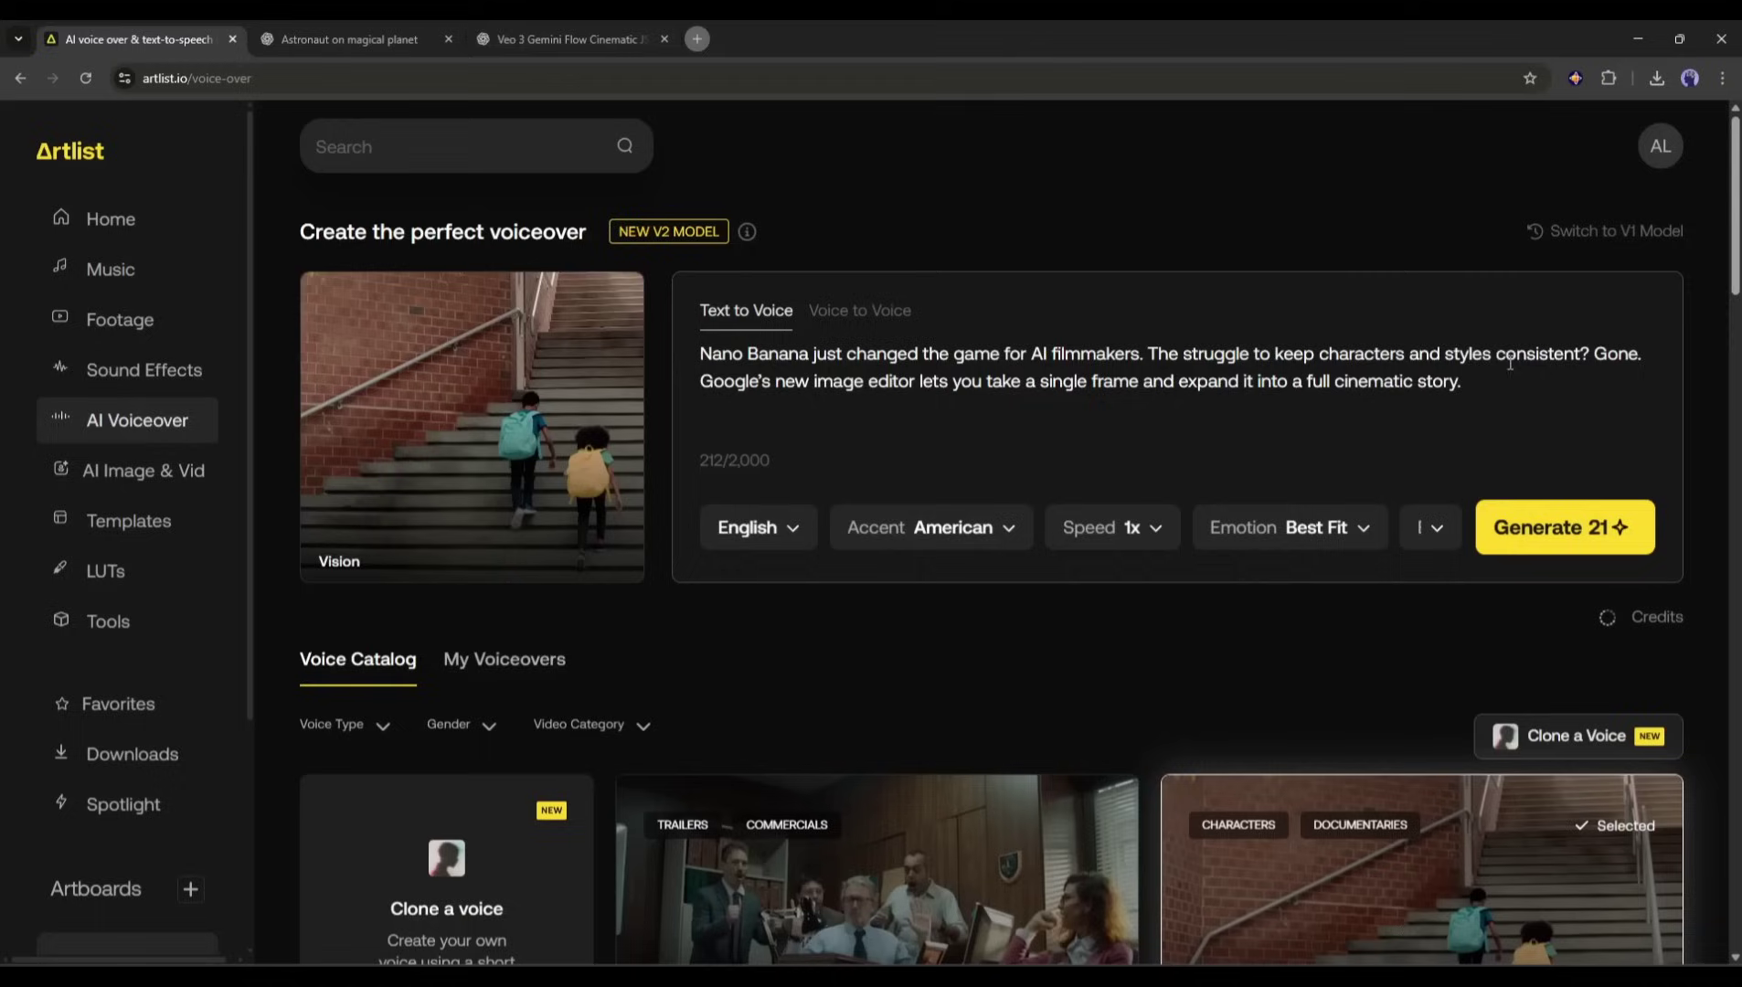
pyautogui.click(757, 530)
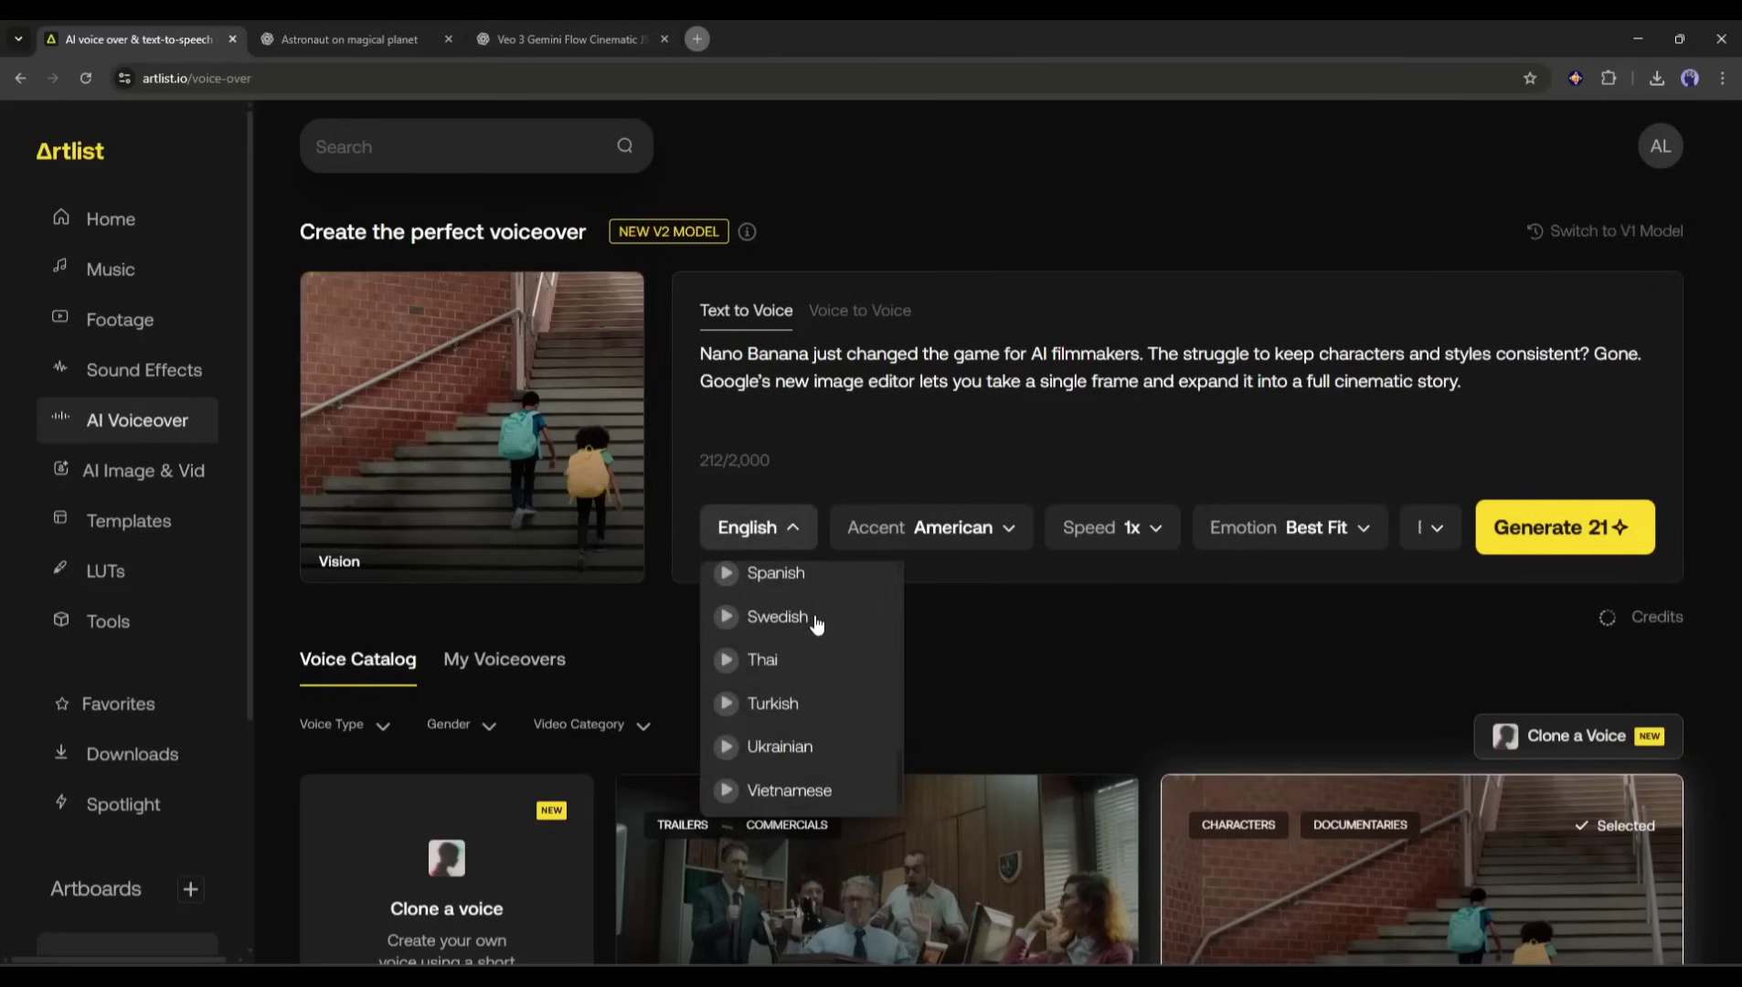
pyautogui.click(776, 586)
# - Review accent, speed, emotion and effects, keeping 1x speed and Best Fit emotion
pyautogui.click(953, 528)
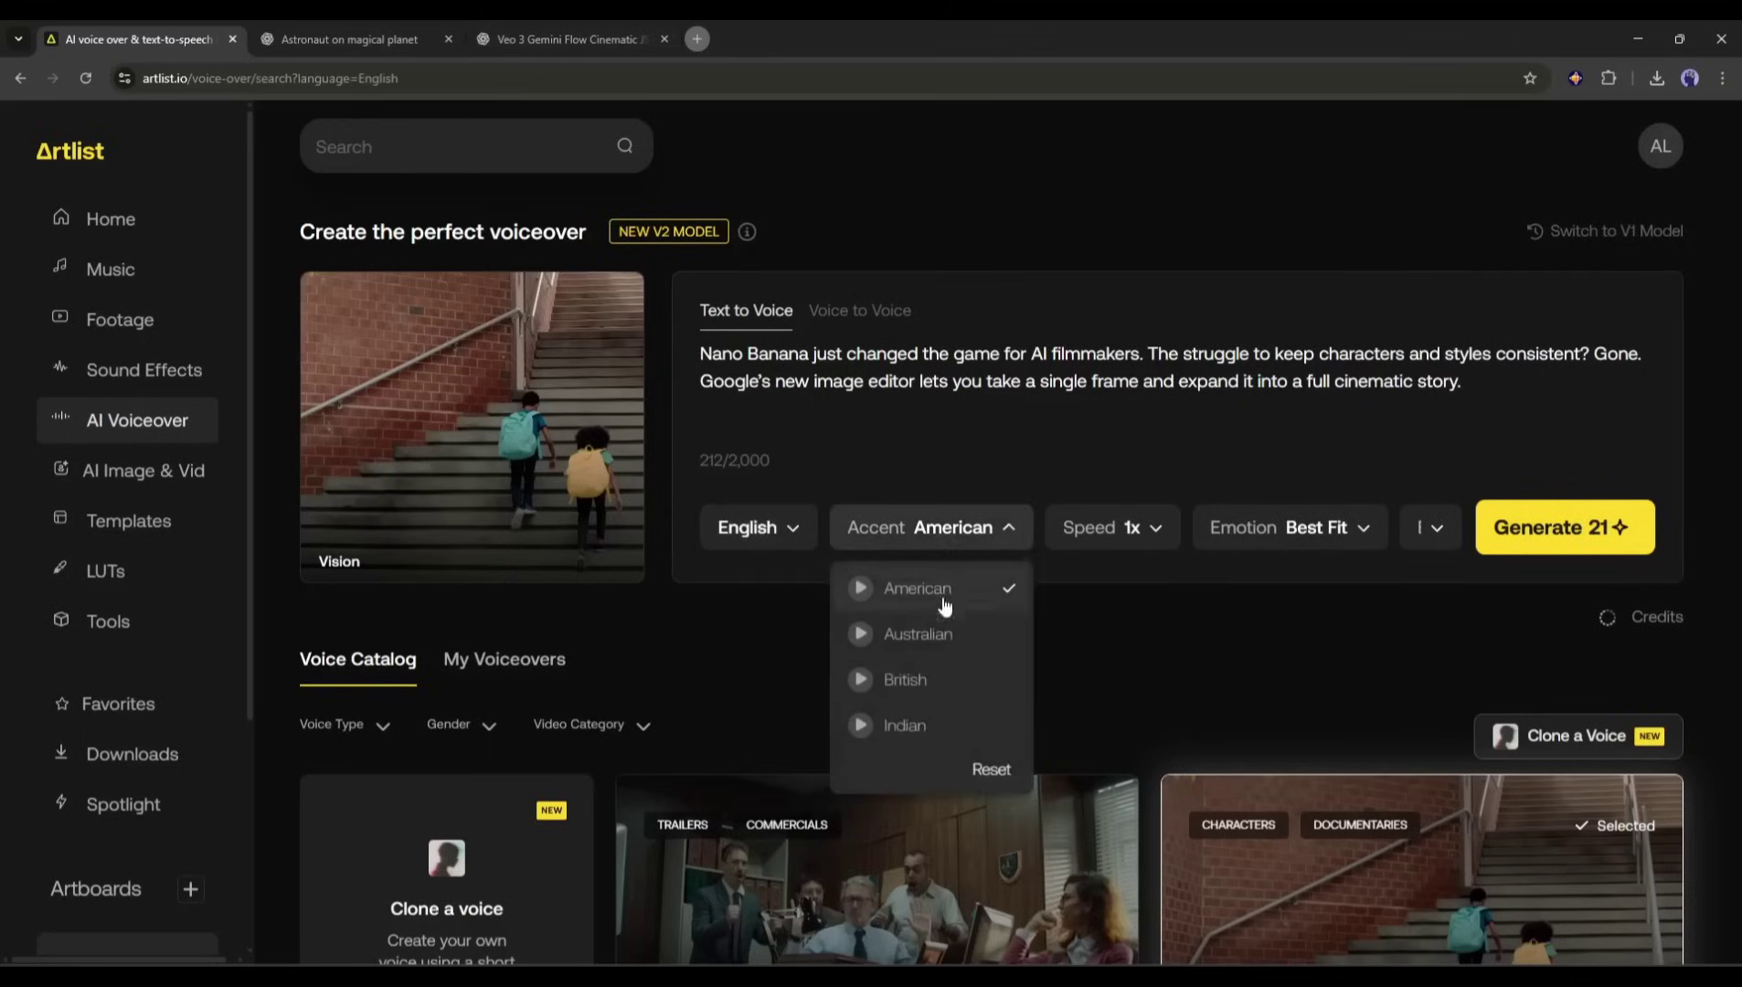
pyautogui.click(919, 588)
pyautogui.click(1107, 530)
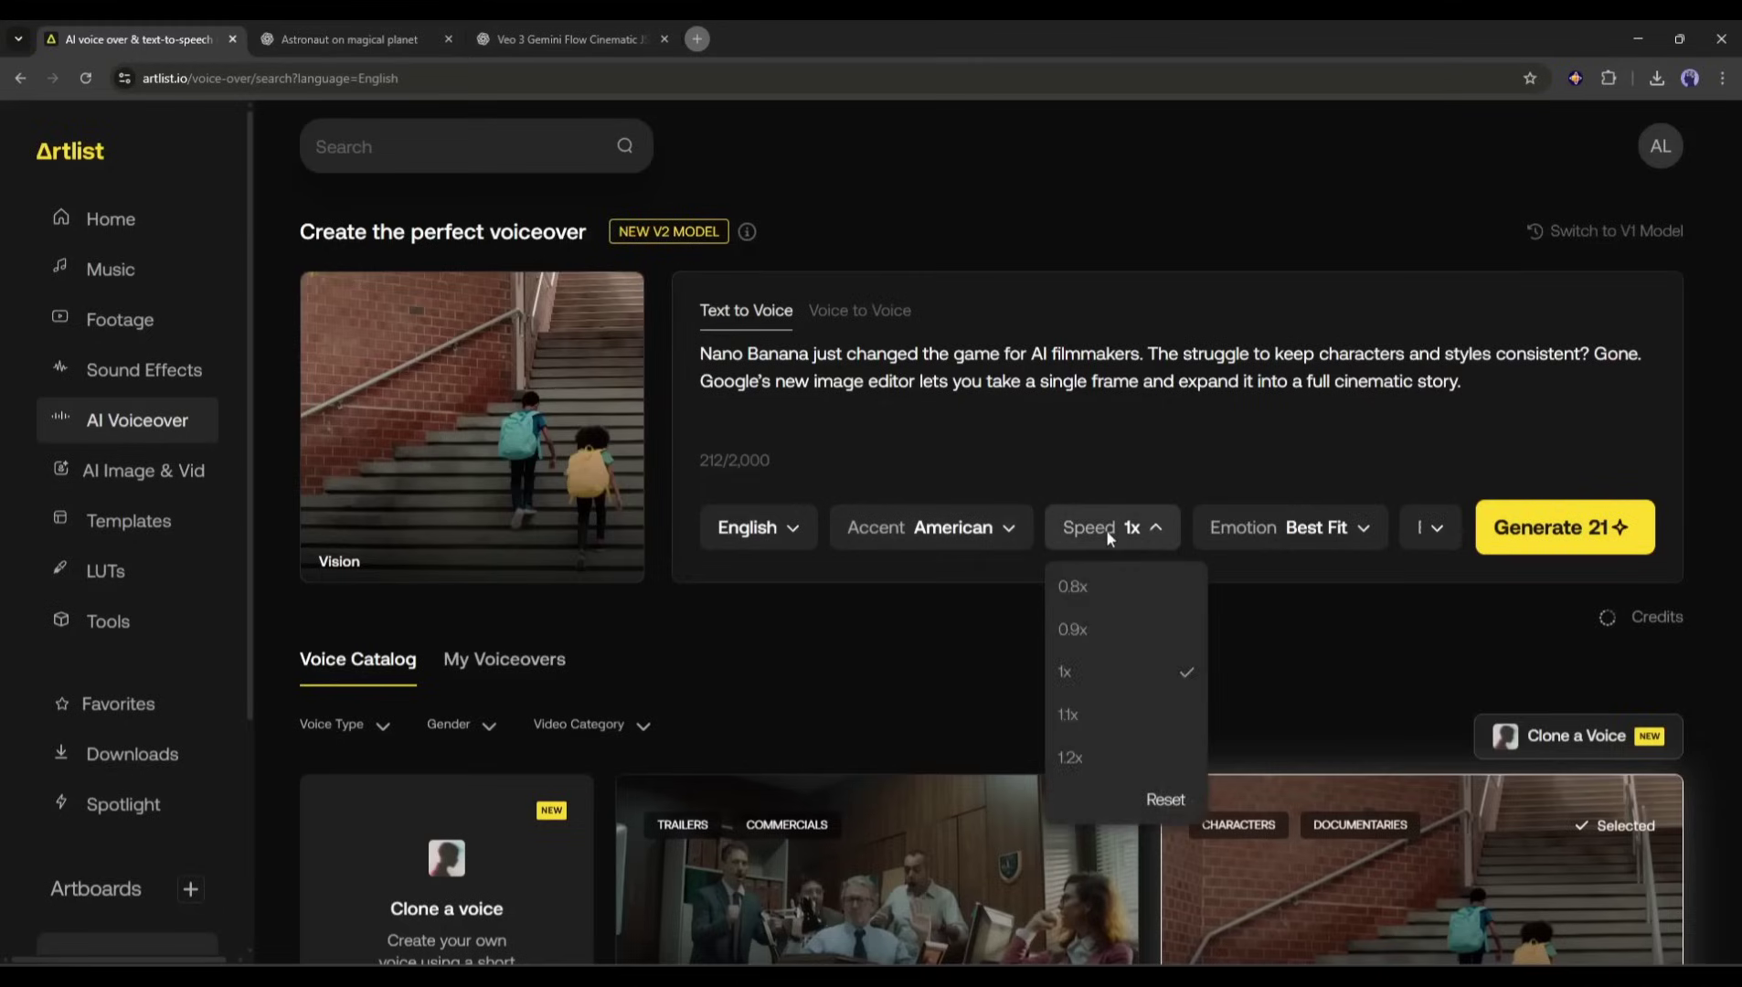
pyautogui.click(1107, 529)
pyautogui.click(1293, 530)
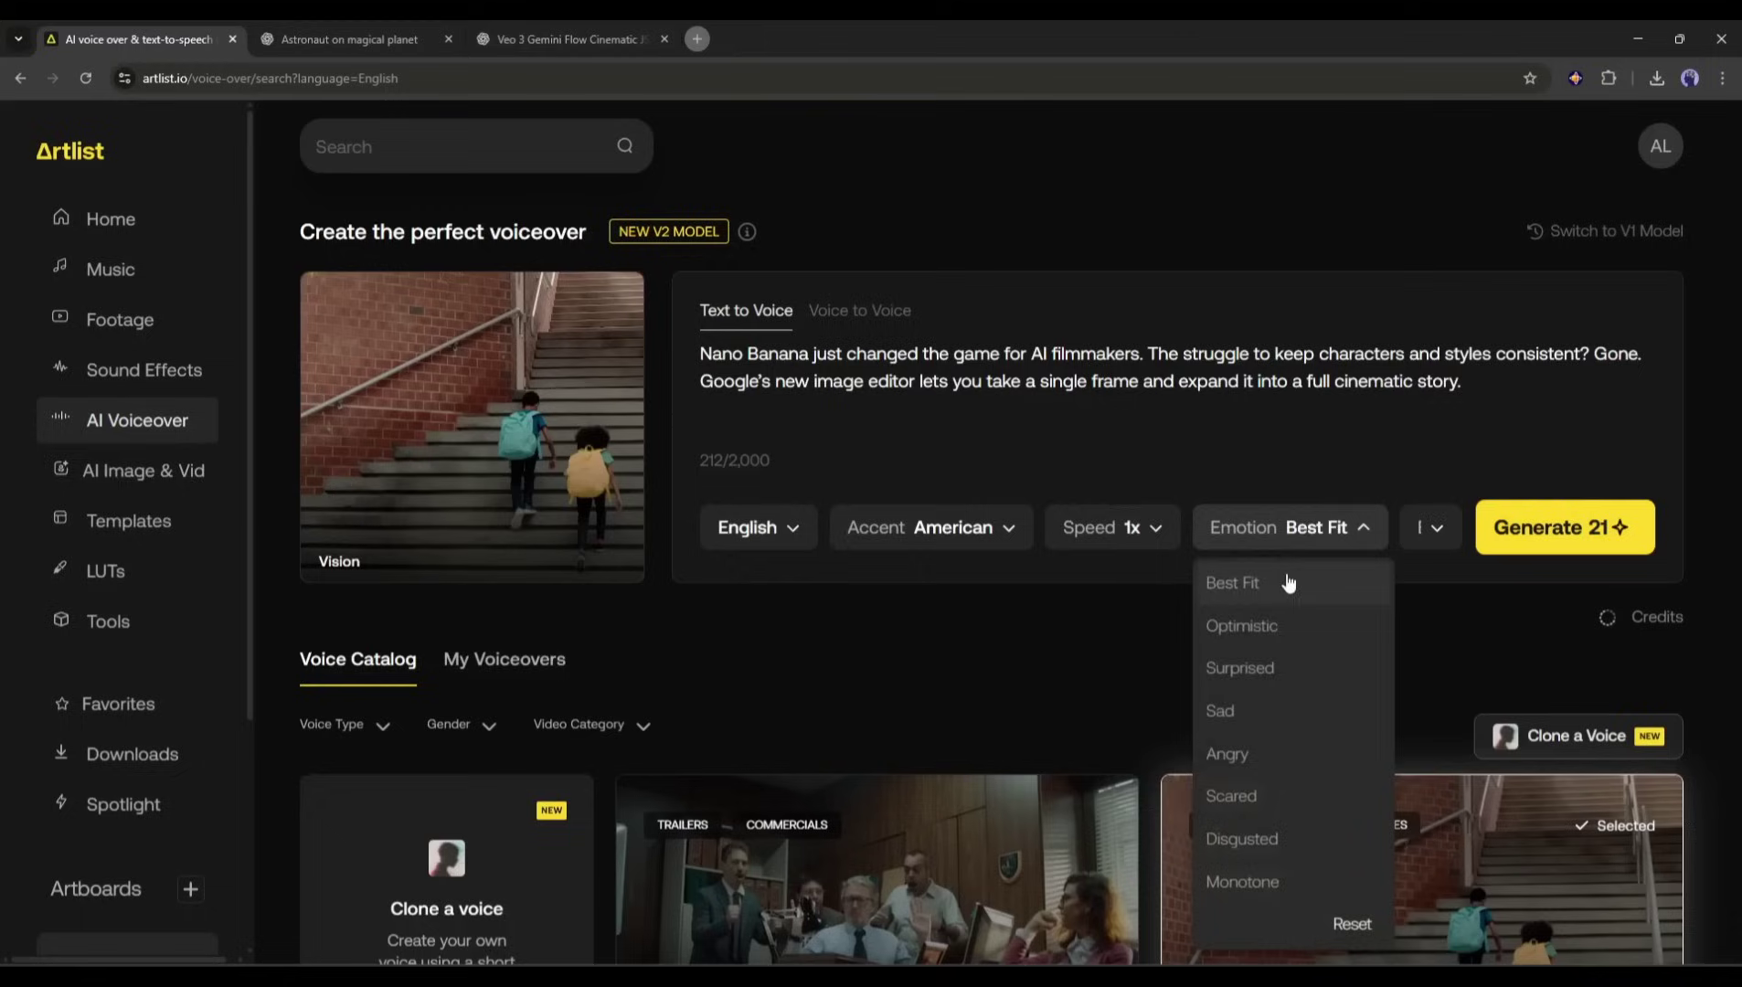
pyautogui.click(1427, 527)
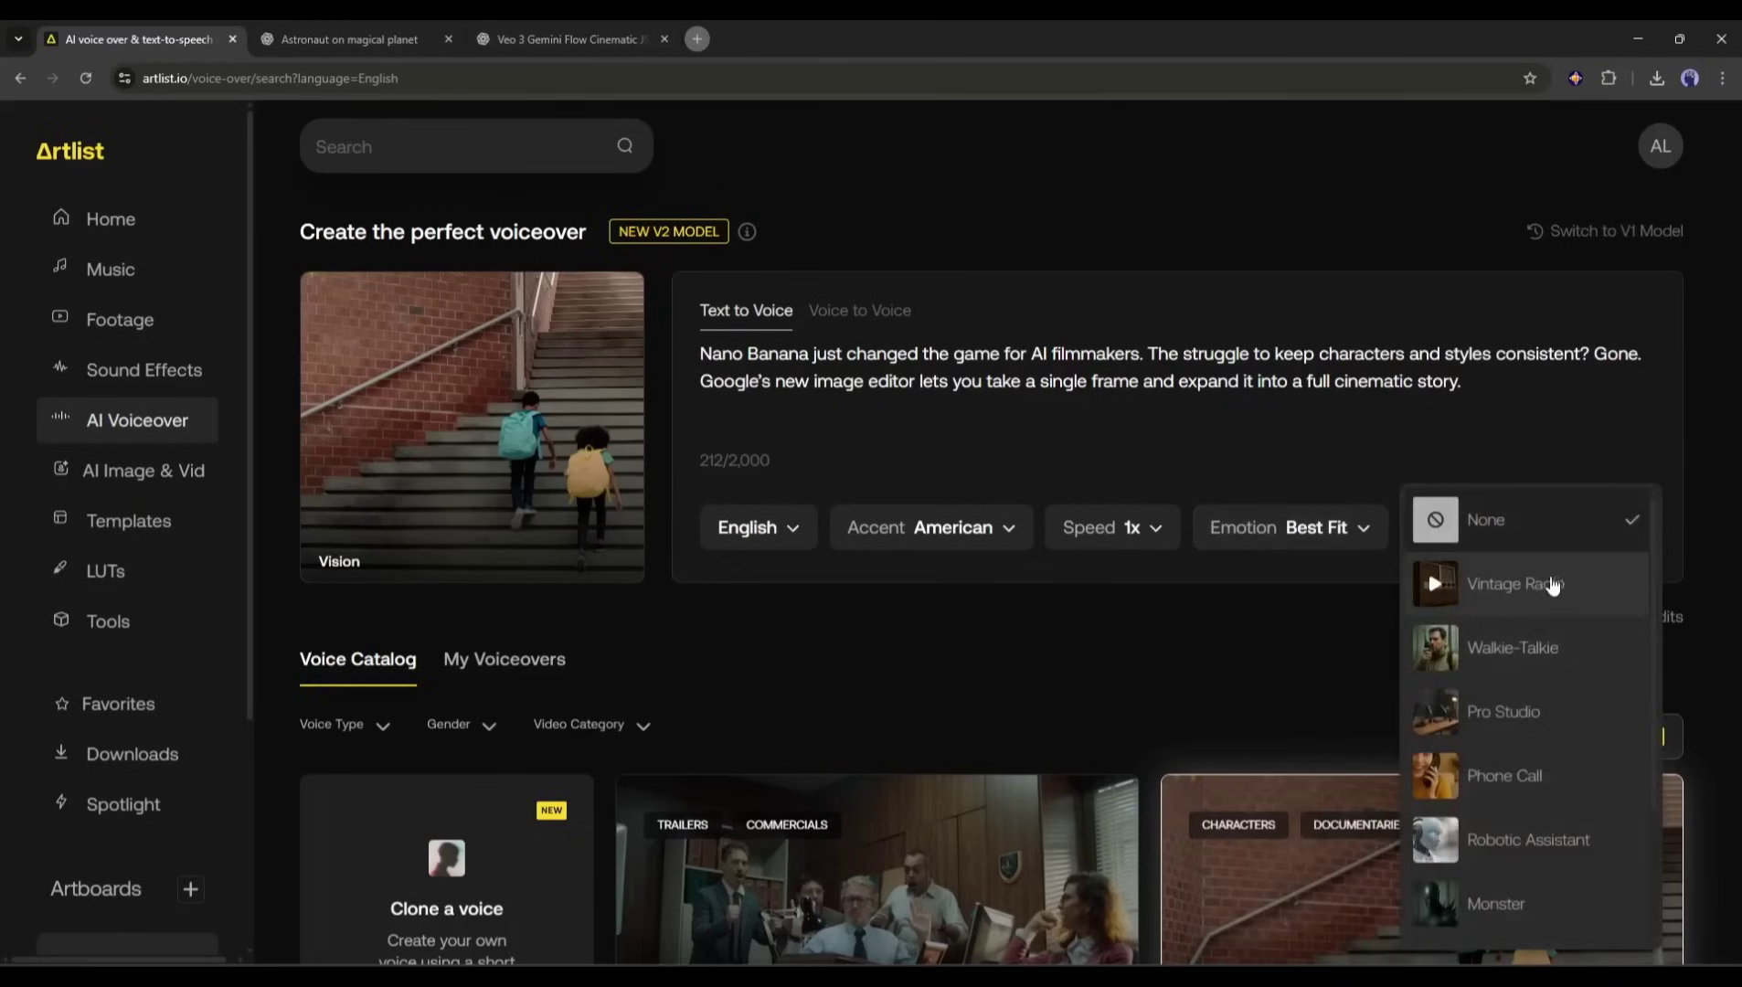
pyautogui.scroll(-2, 1522, 813)
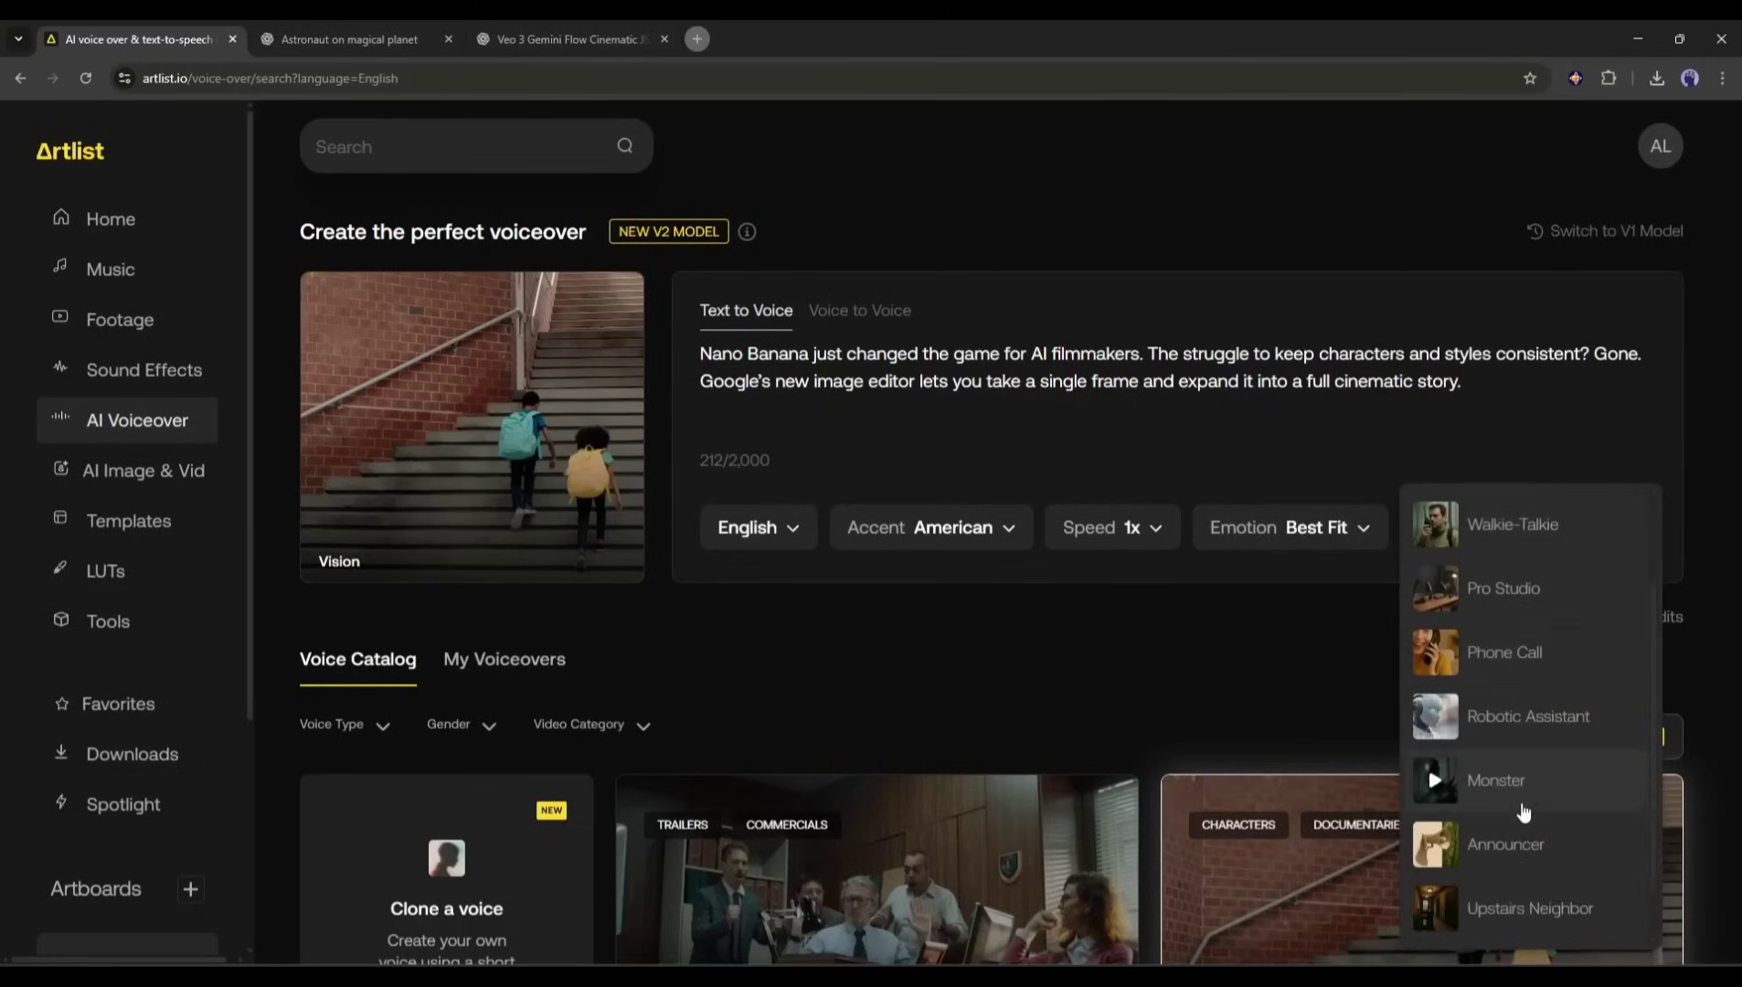
pyautogui.scroll(3, 1522, 812)
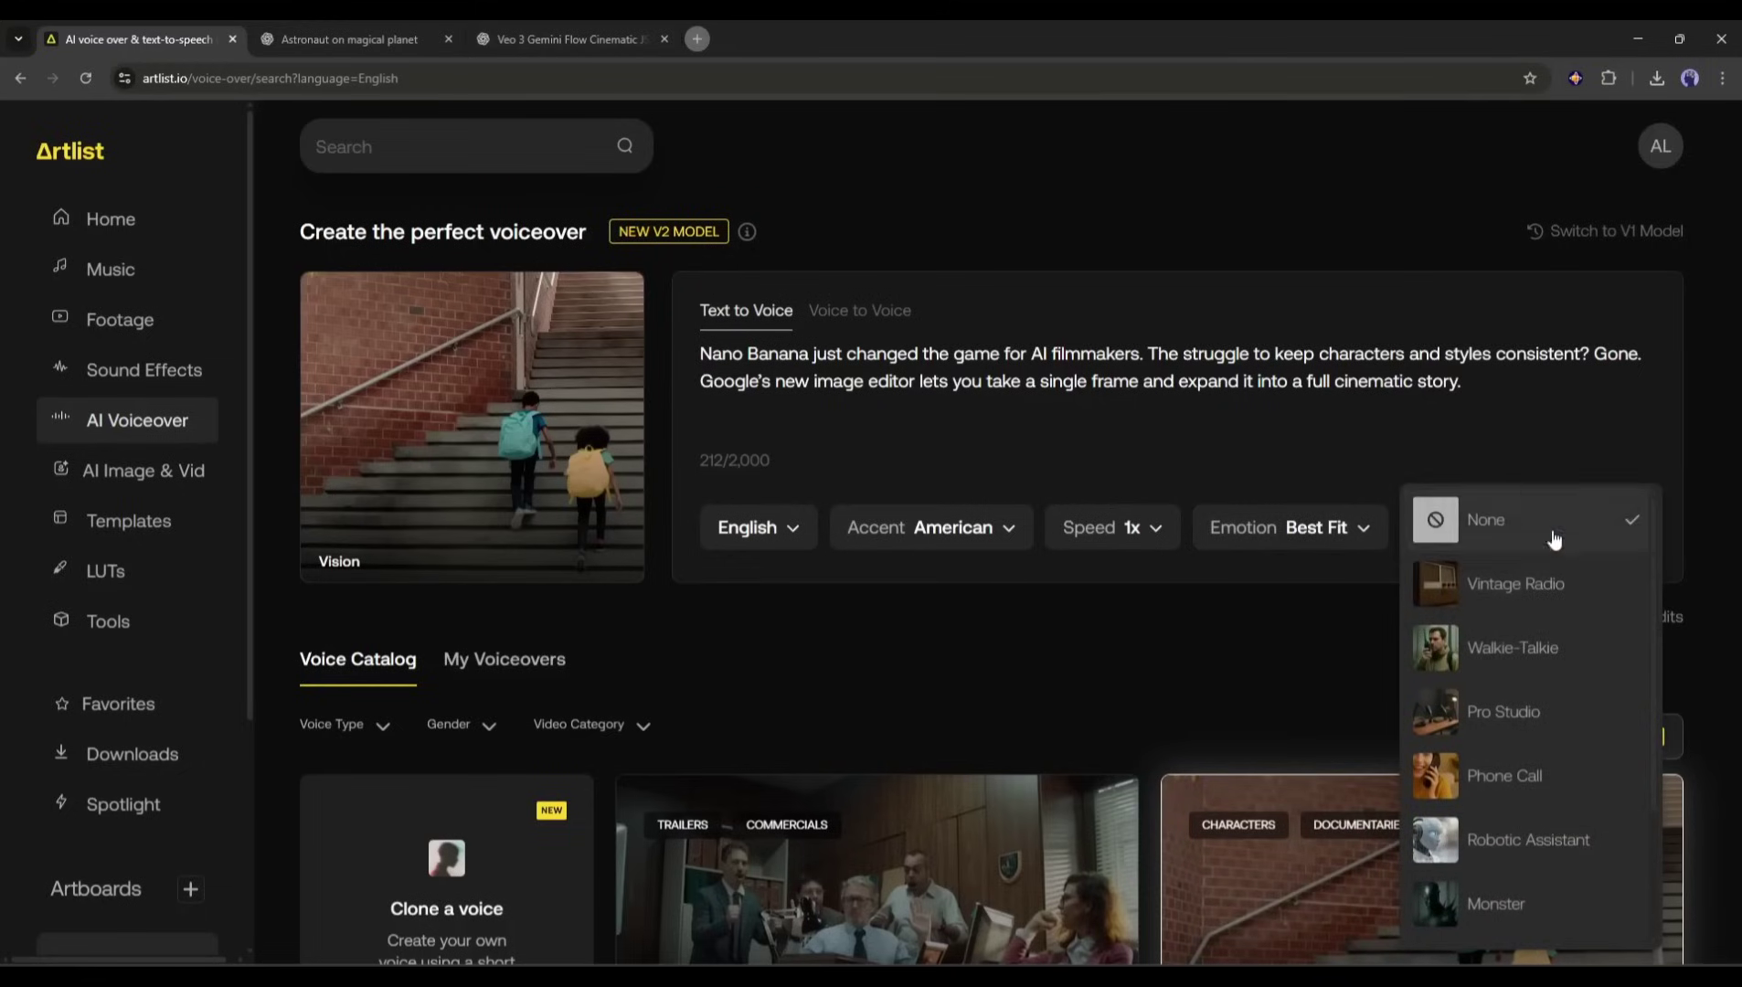
pyautogui.click(1267, 438)
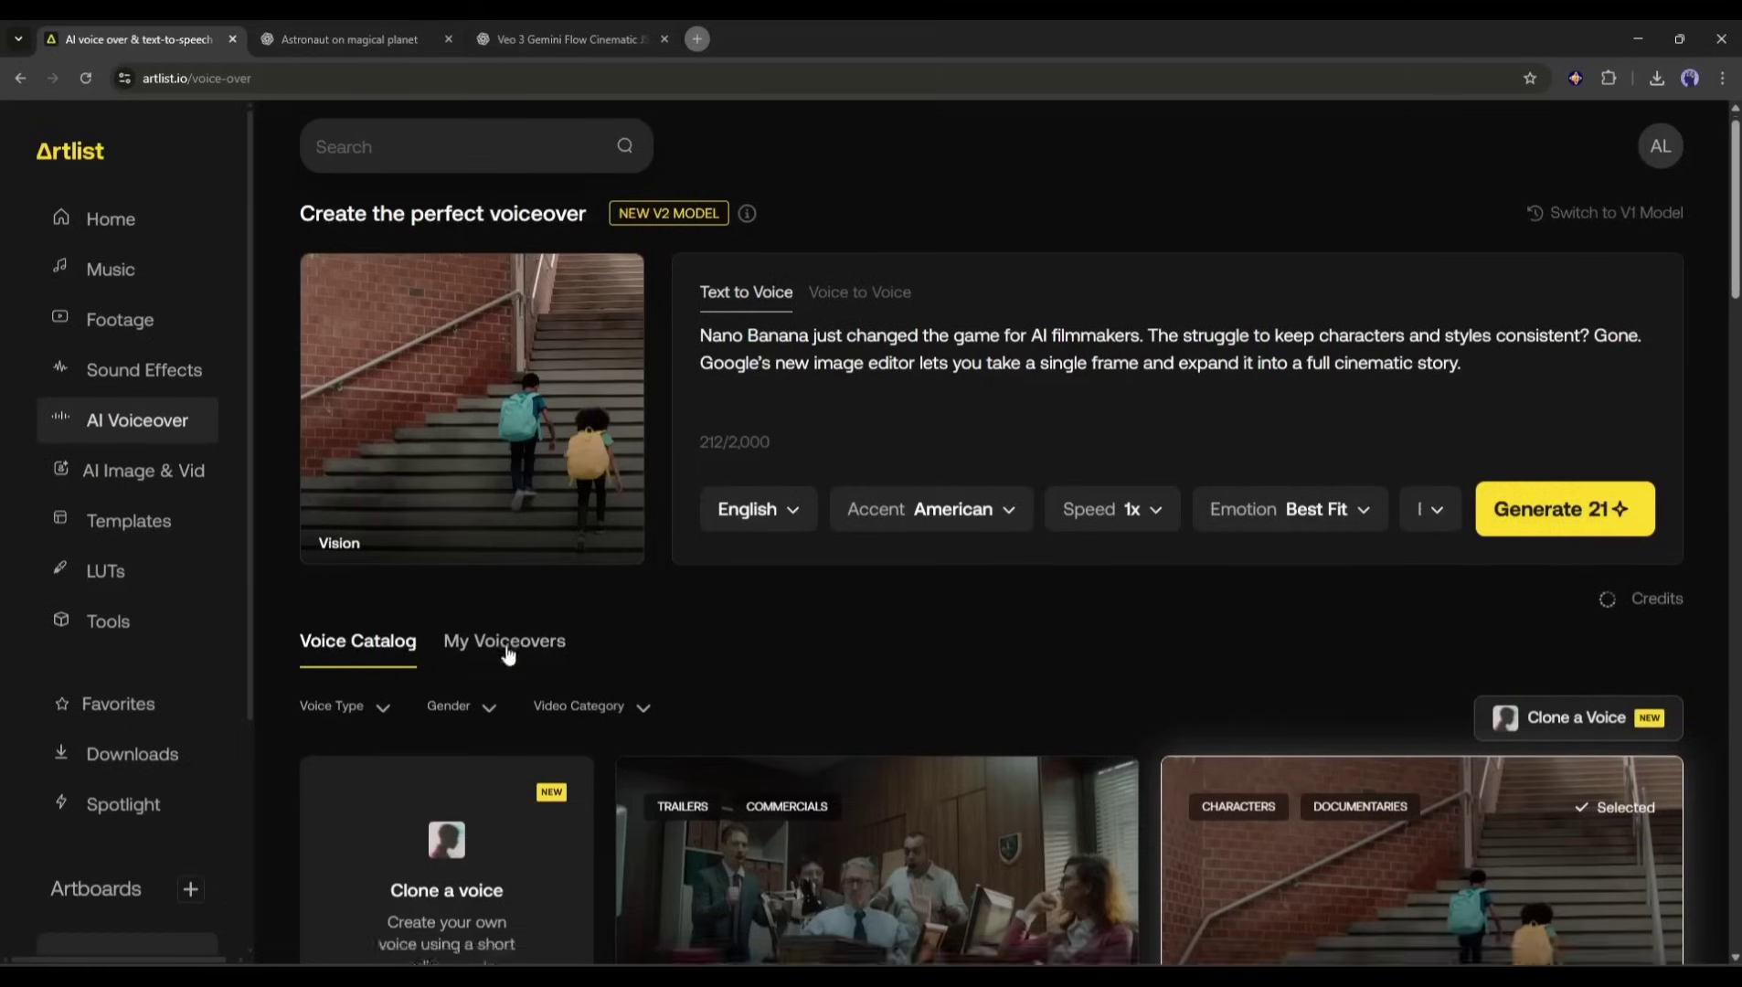
pyautogui.scroll(-3, 591, 699)
pyautogui.scroll(3, 409, 652)
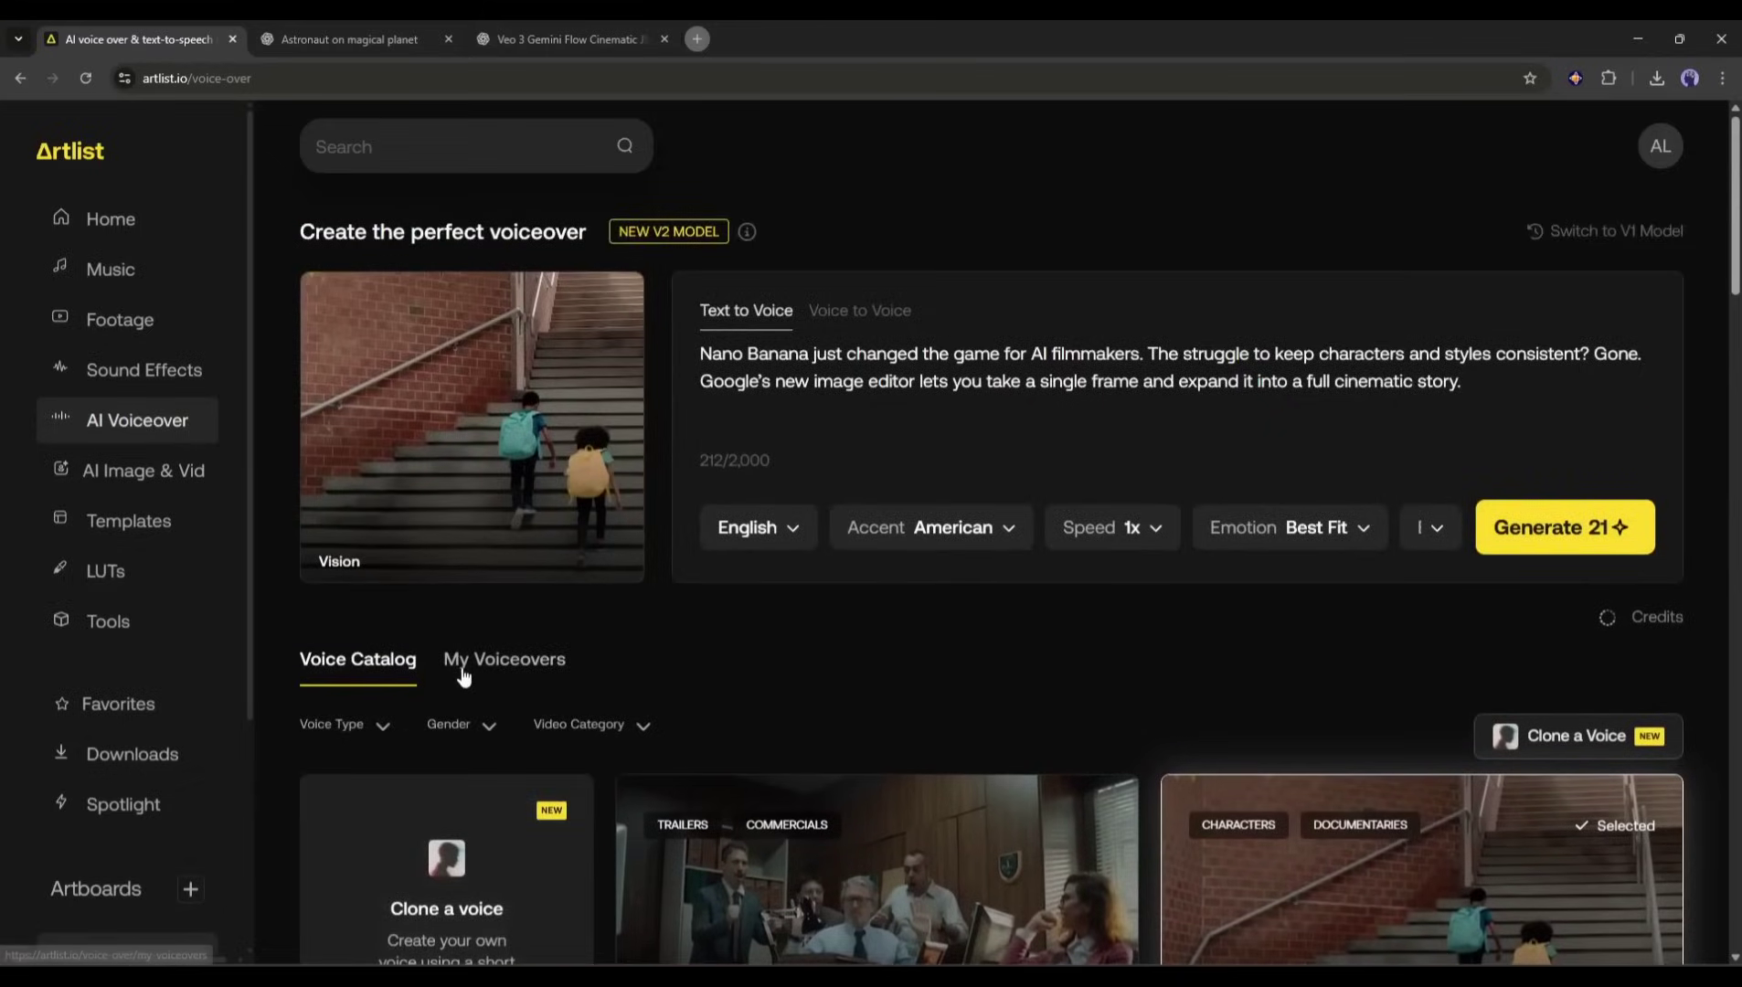
# - Glance at previous voiceovers and the voice cloning window, then close it
pyautogui.click(504, 658)
pyautogui.click(357, 659)
pyautogui.scroll(-3, 422, 758)
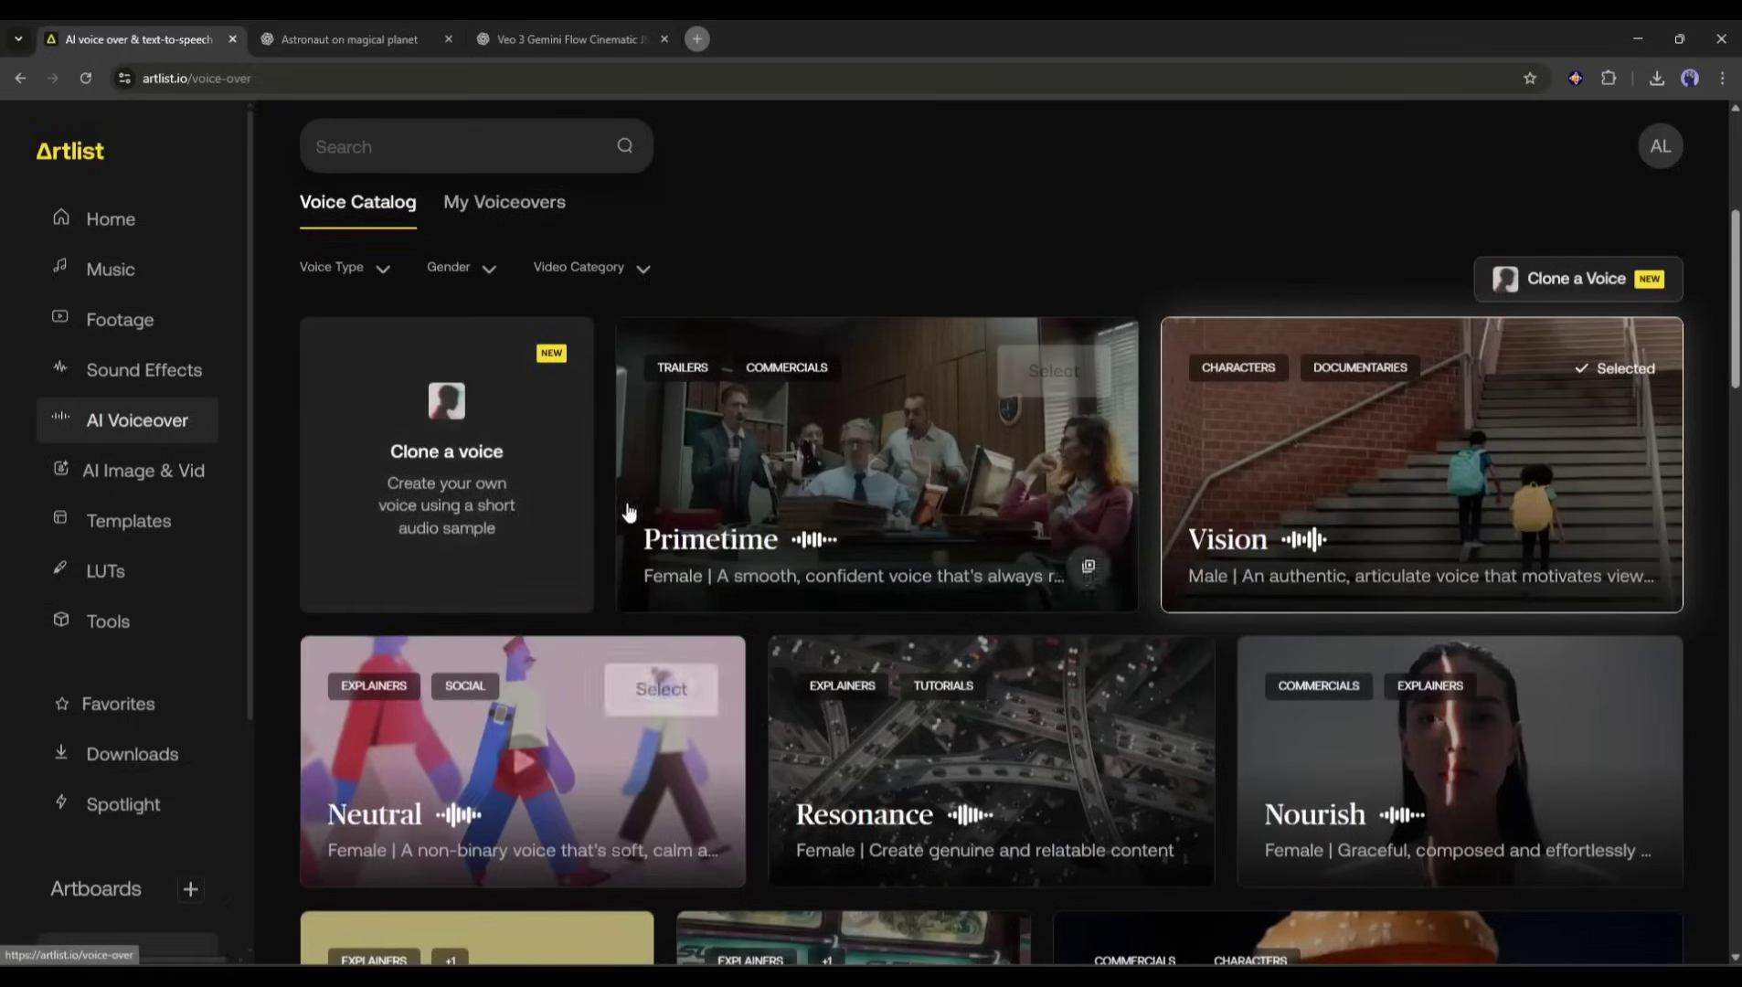
pyautogui.click(484, 448)
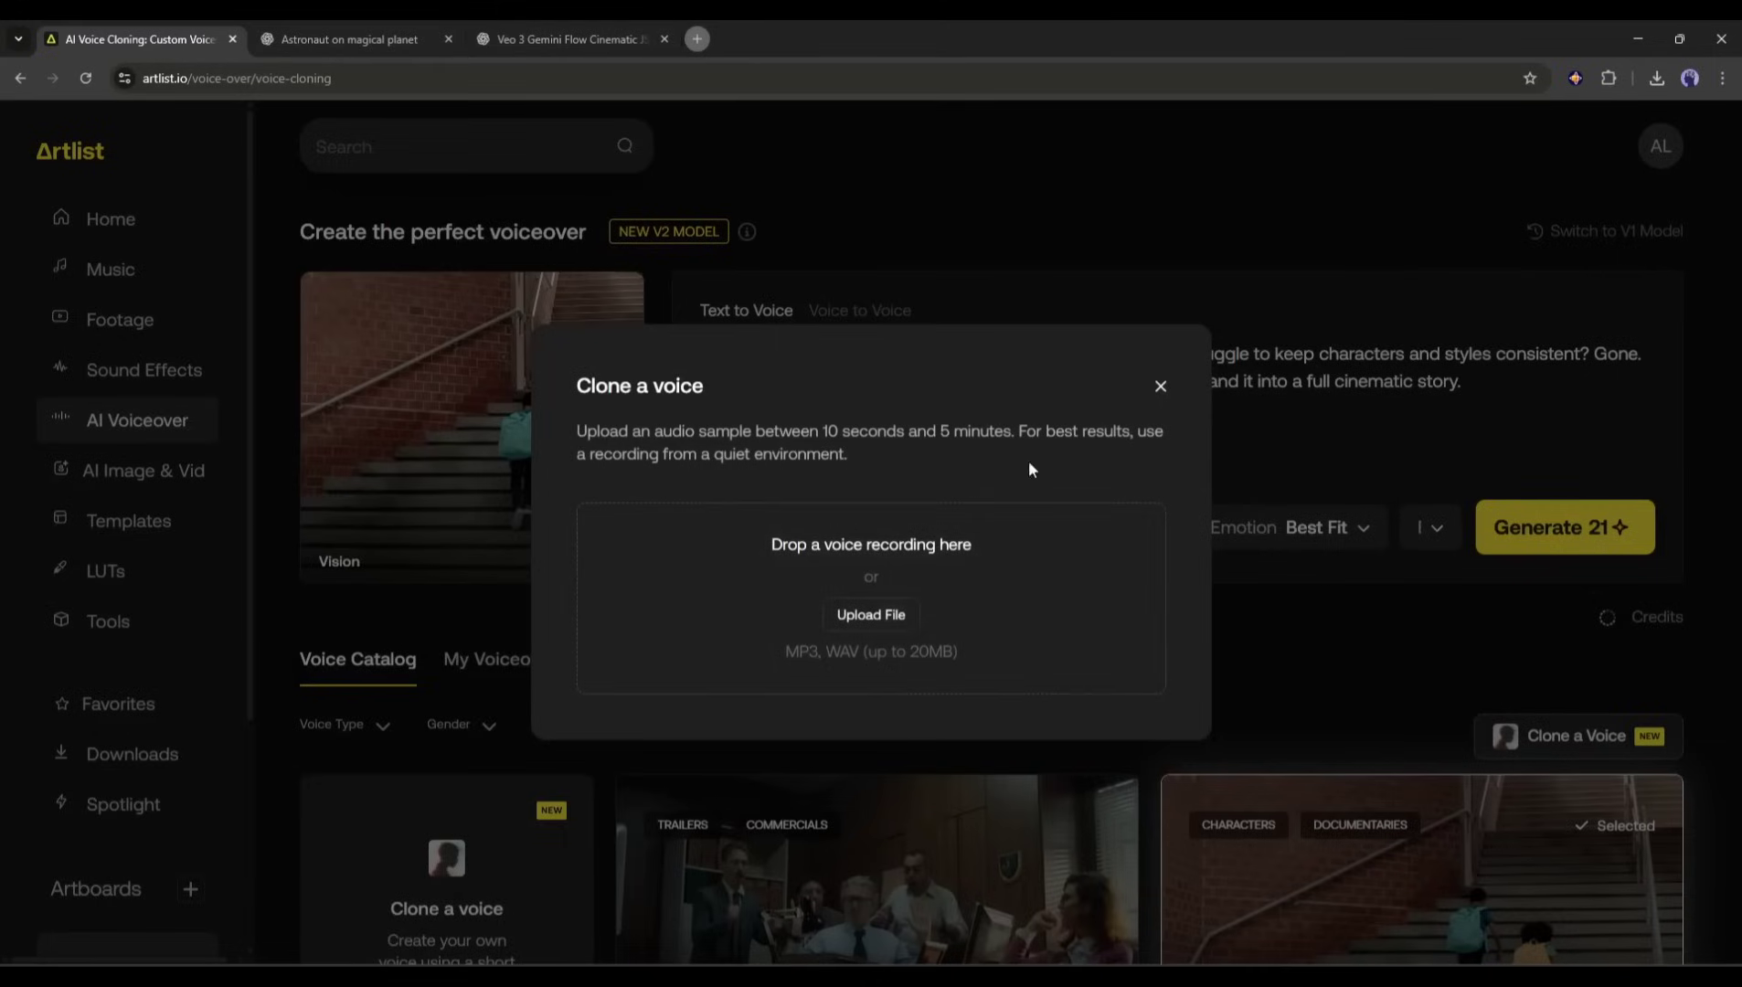
pyautogui.click(1160, 388)
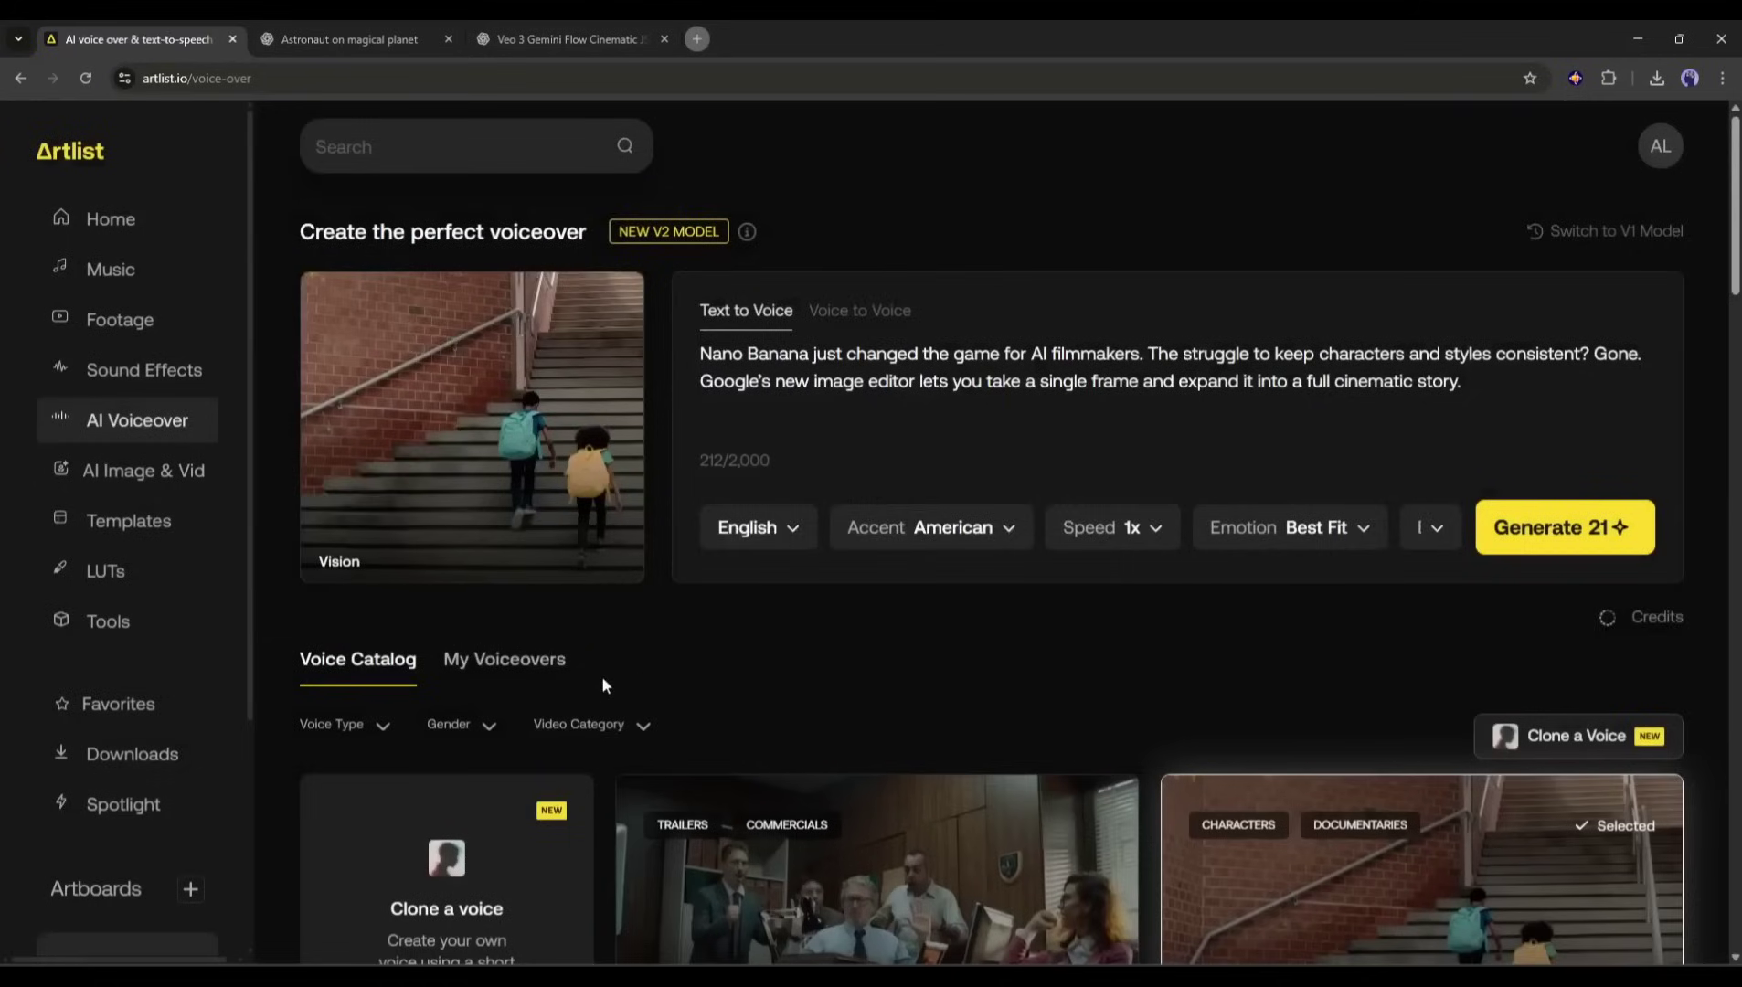
pyautogui.scroll(-2, 601, 675)
# - Filter to male Characters voices, pick Keen, and generate the voiceover
pyautogui.click(340, 541)
pyautogui.click(340, 605)
pyautogui.click(456, 561)
pyautogui.click(326, 639)
pyautogui.click(585, 598)
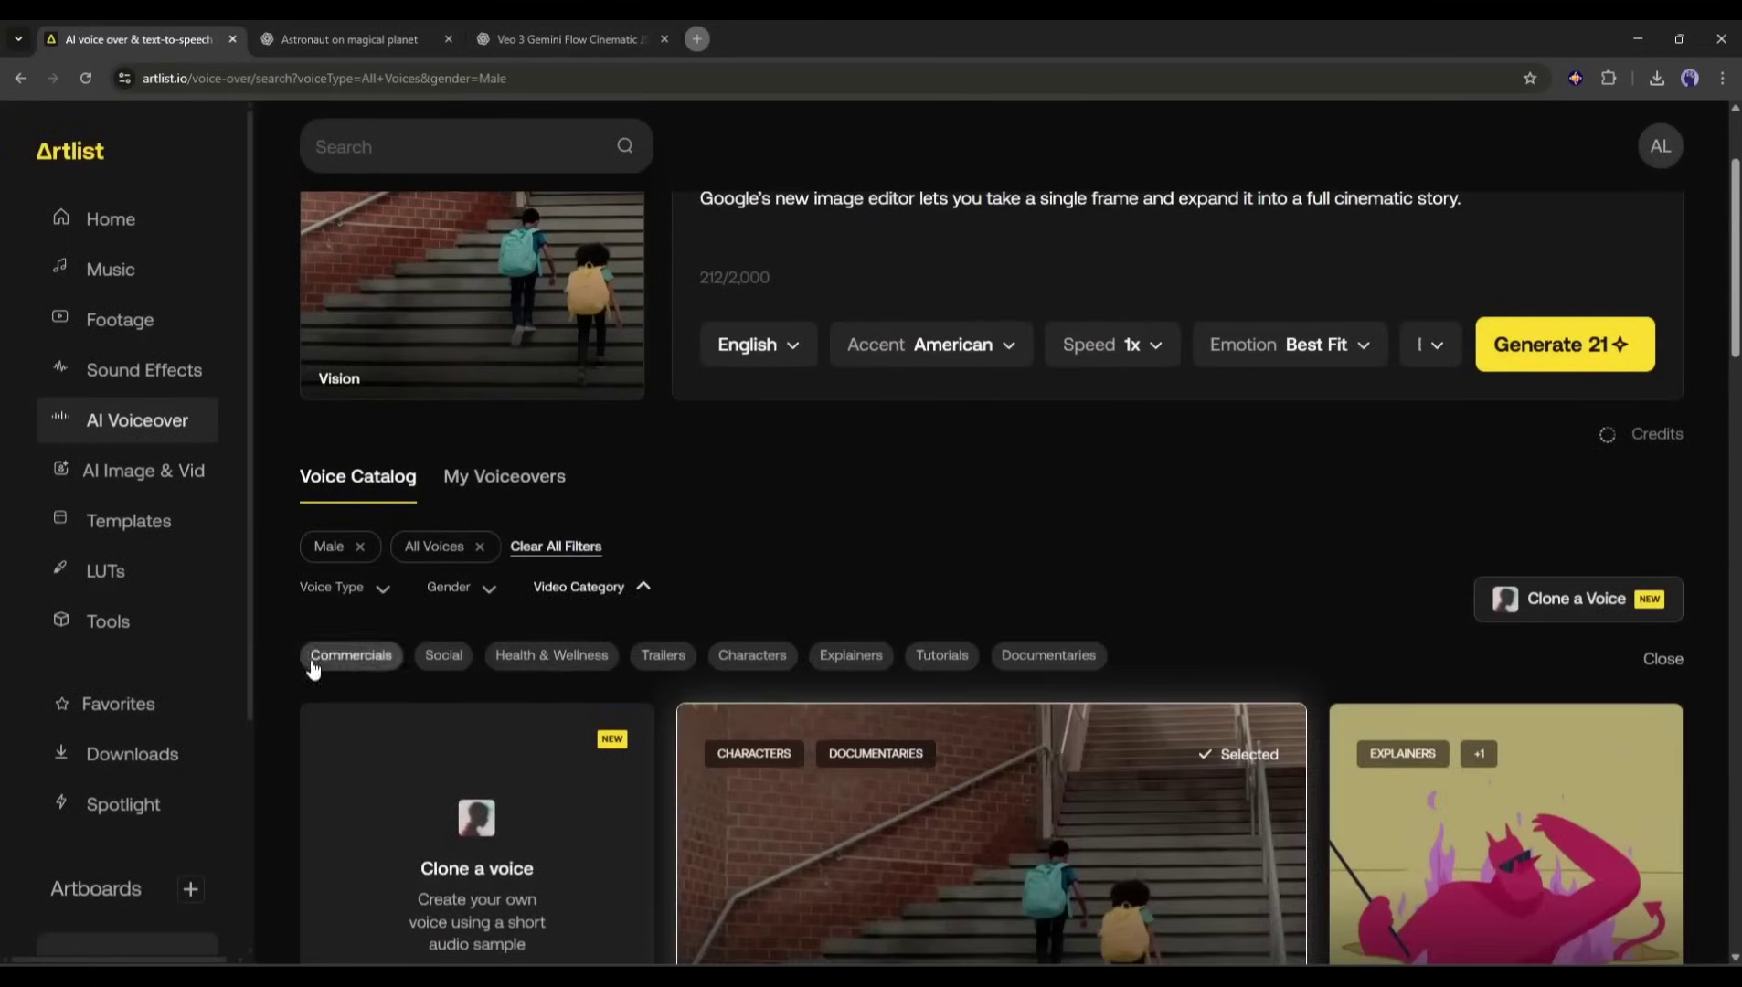
pyautogui.click(751, 639)
pyautogui.scroll(-4, 1061, 585)
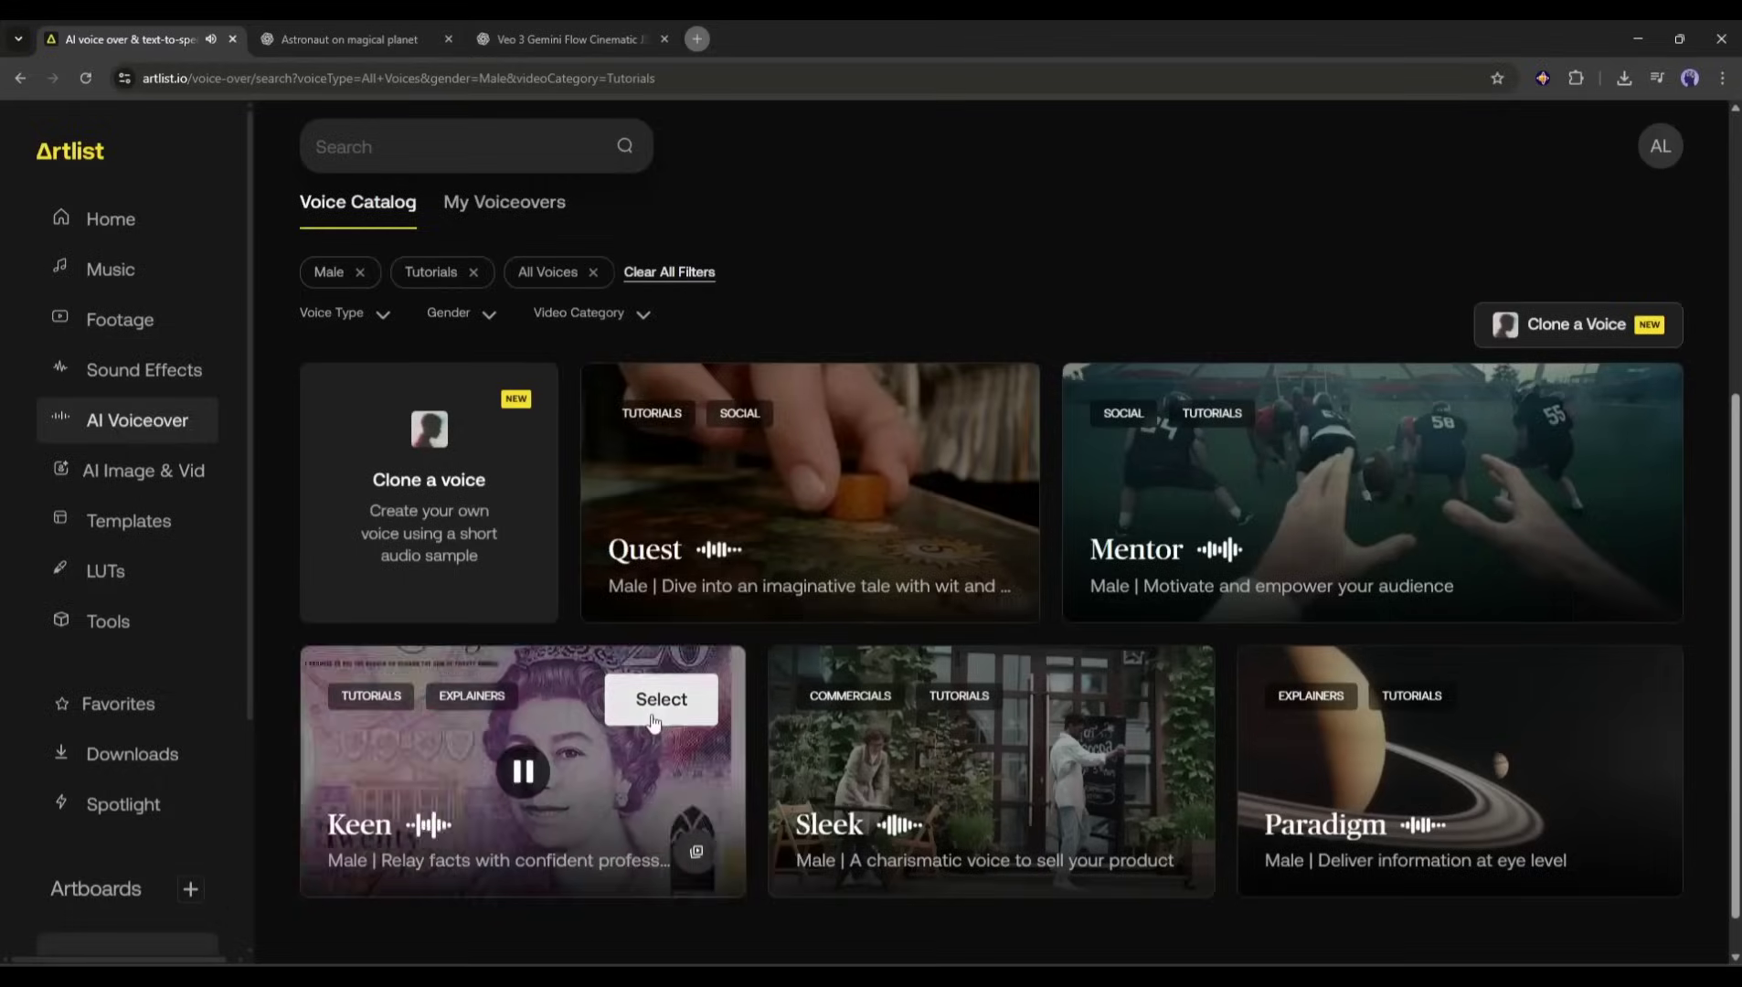
pyautogui.click(654, 720)
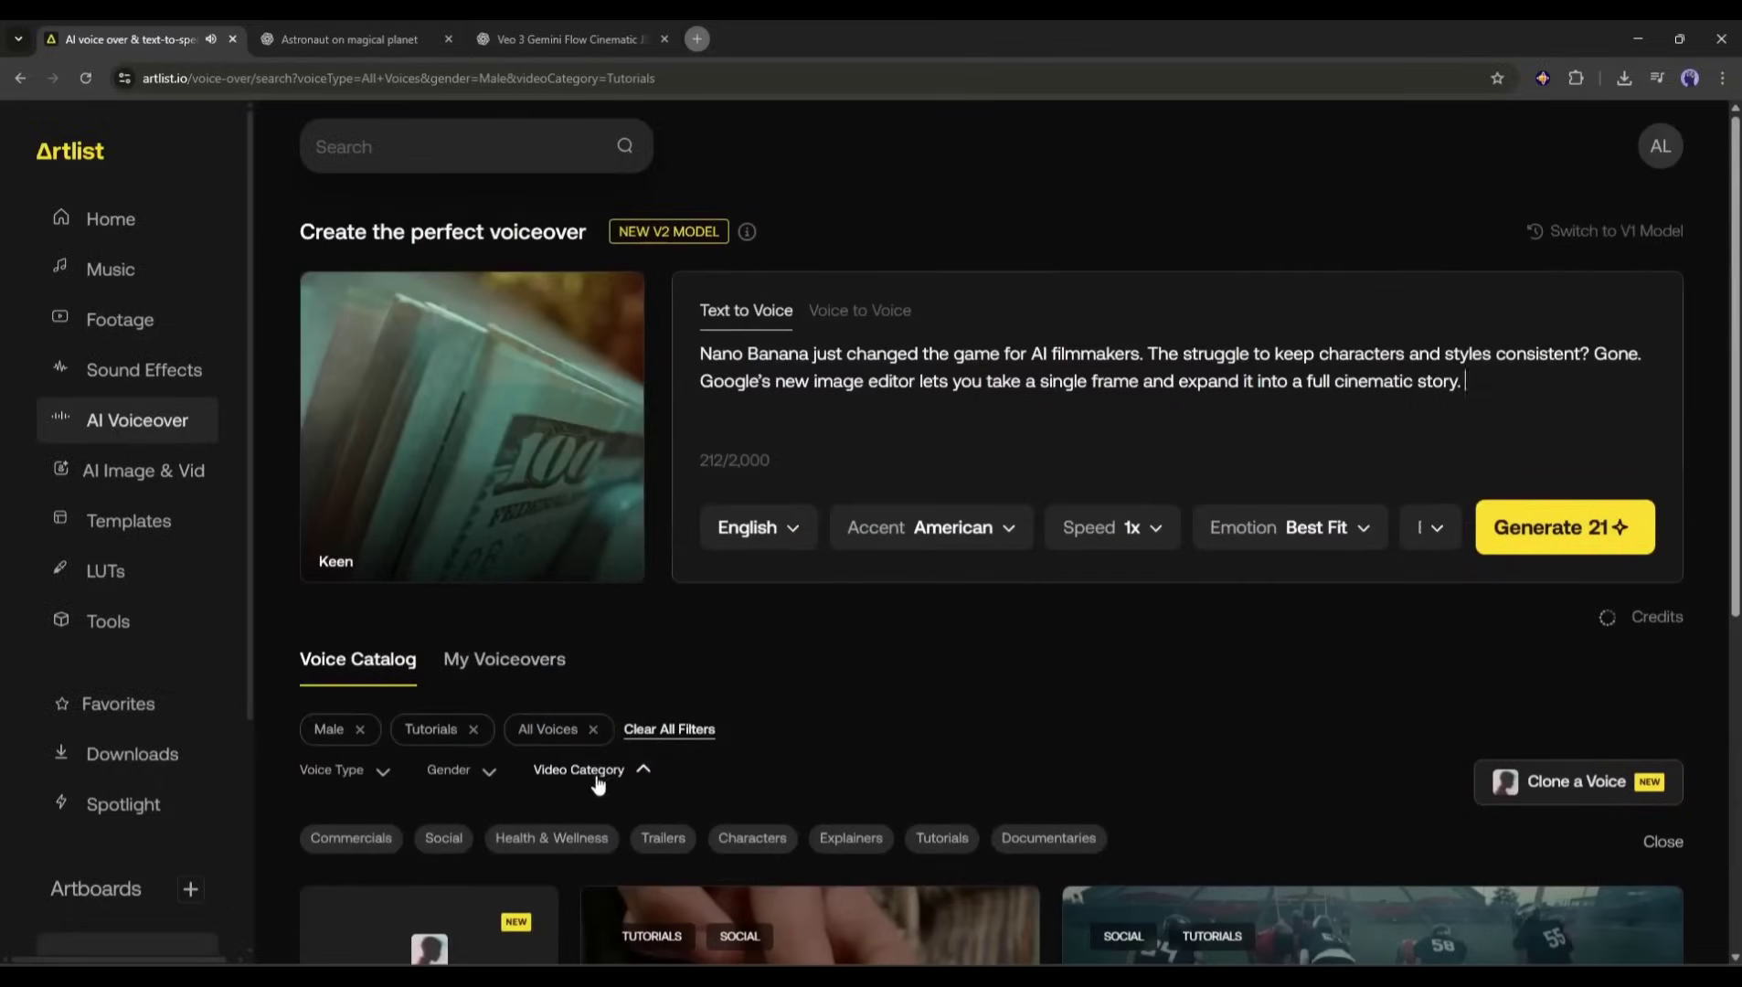
pyautogui.click(1525, 536)
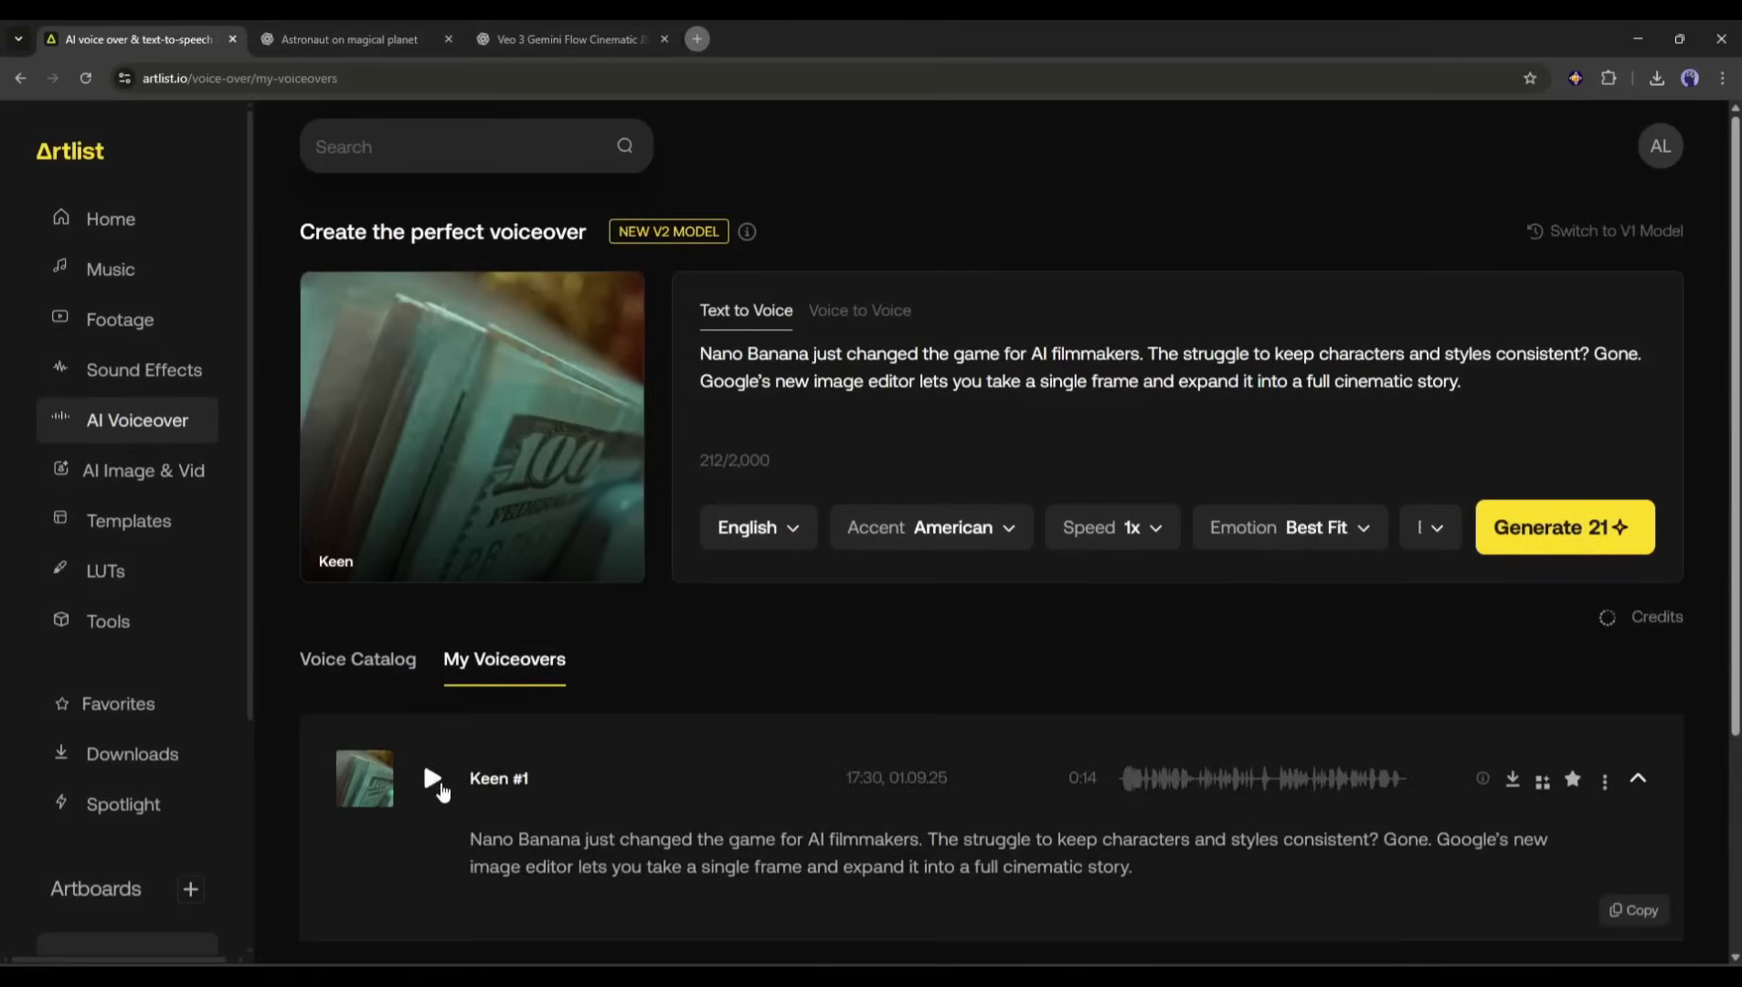
# - Play the Keen #1 voiceover through to 0:14
pyautogui.click(433, 781)
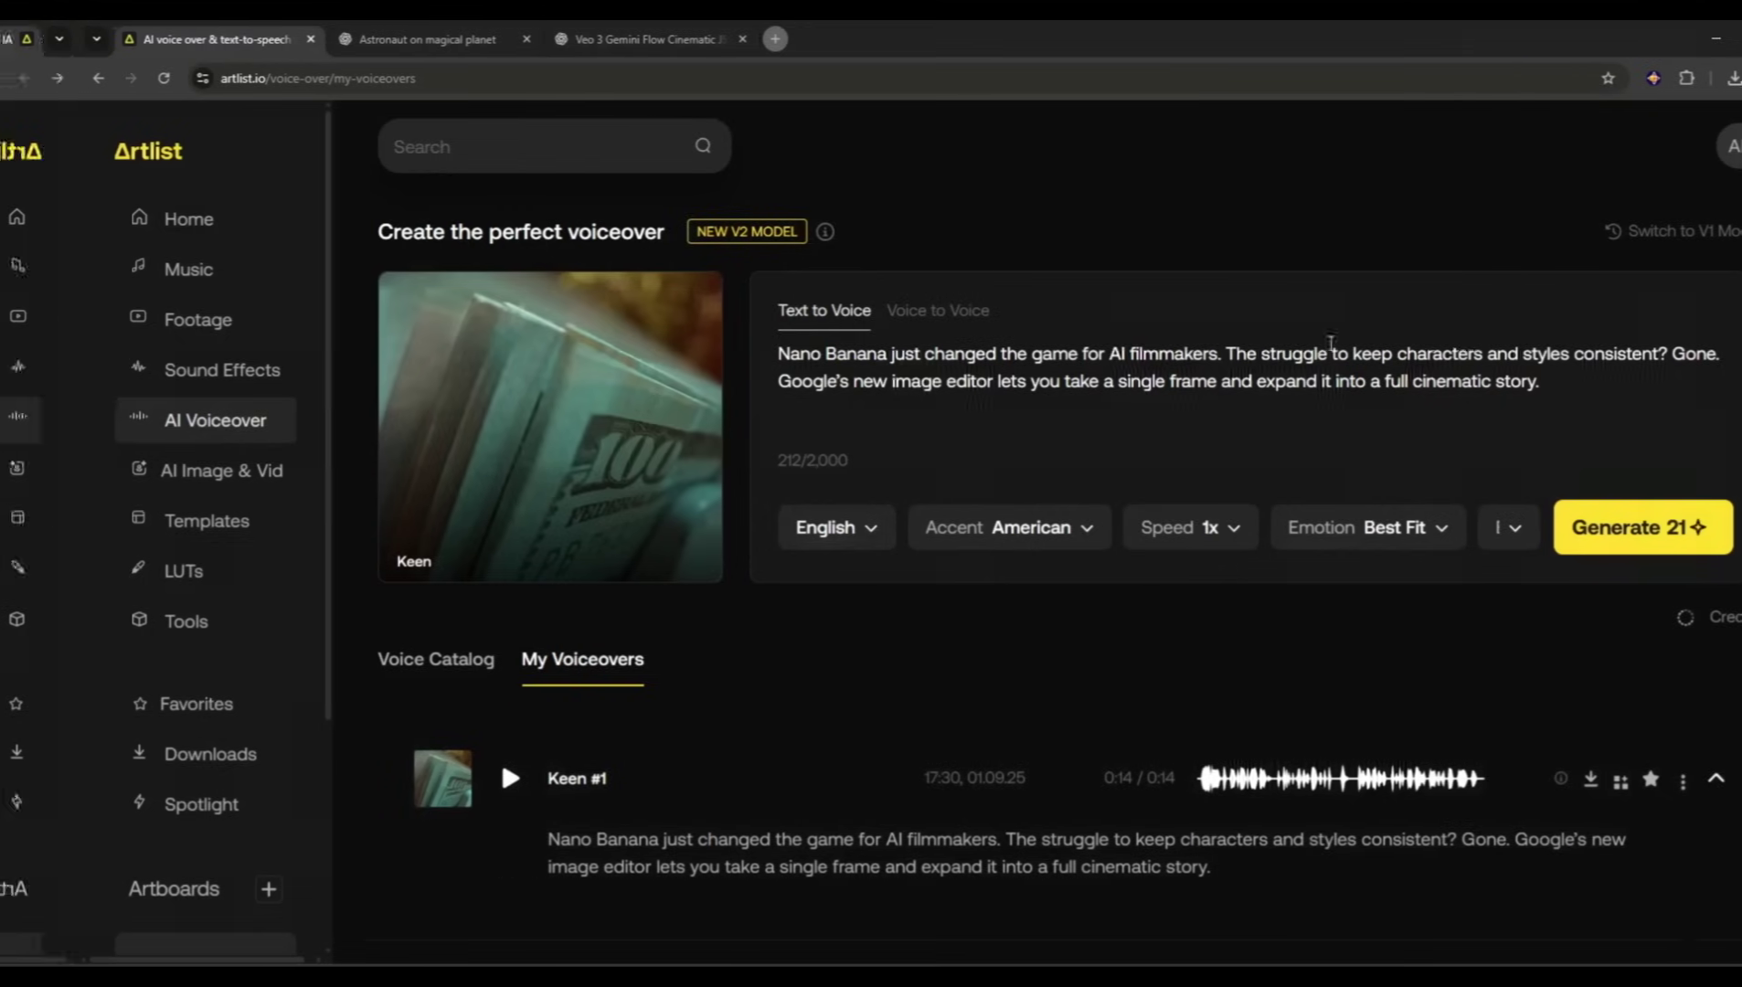
# - Preview the Perfect Pings and Intense Transitions sound effects
pyautogui.click(222, 370)
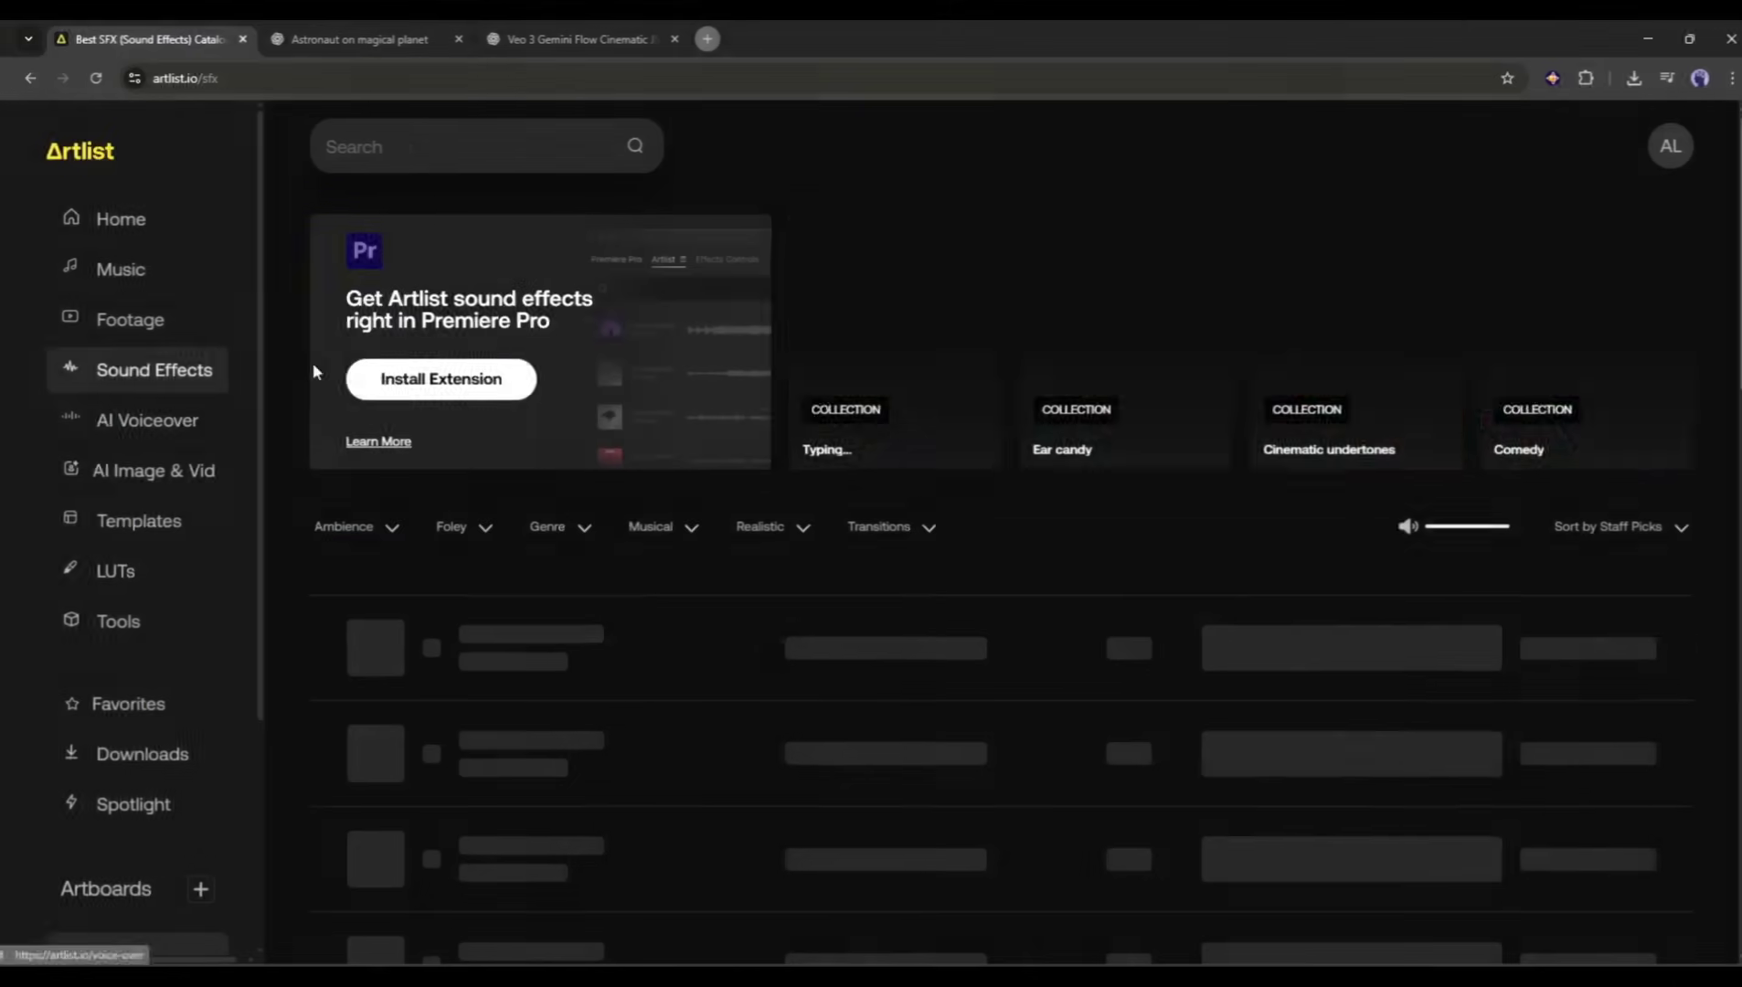
pyautogui.scroll(-3, 418, 699)
pyautogui.click(425, 464)
pyautogui.click(425, 571)
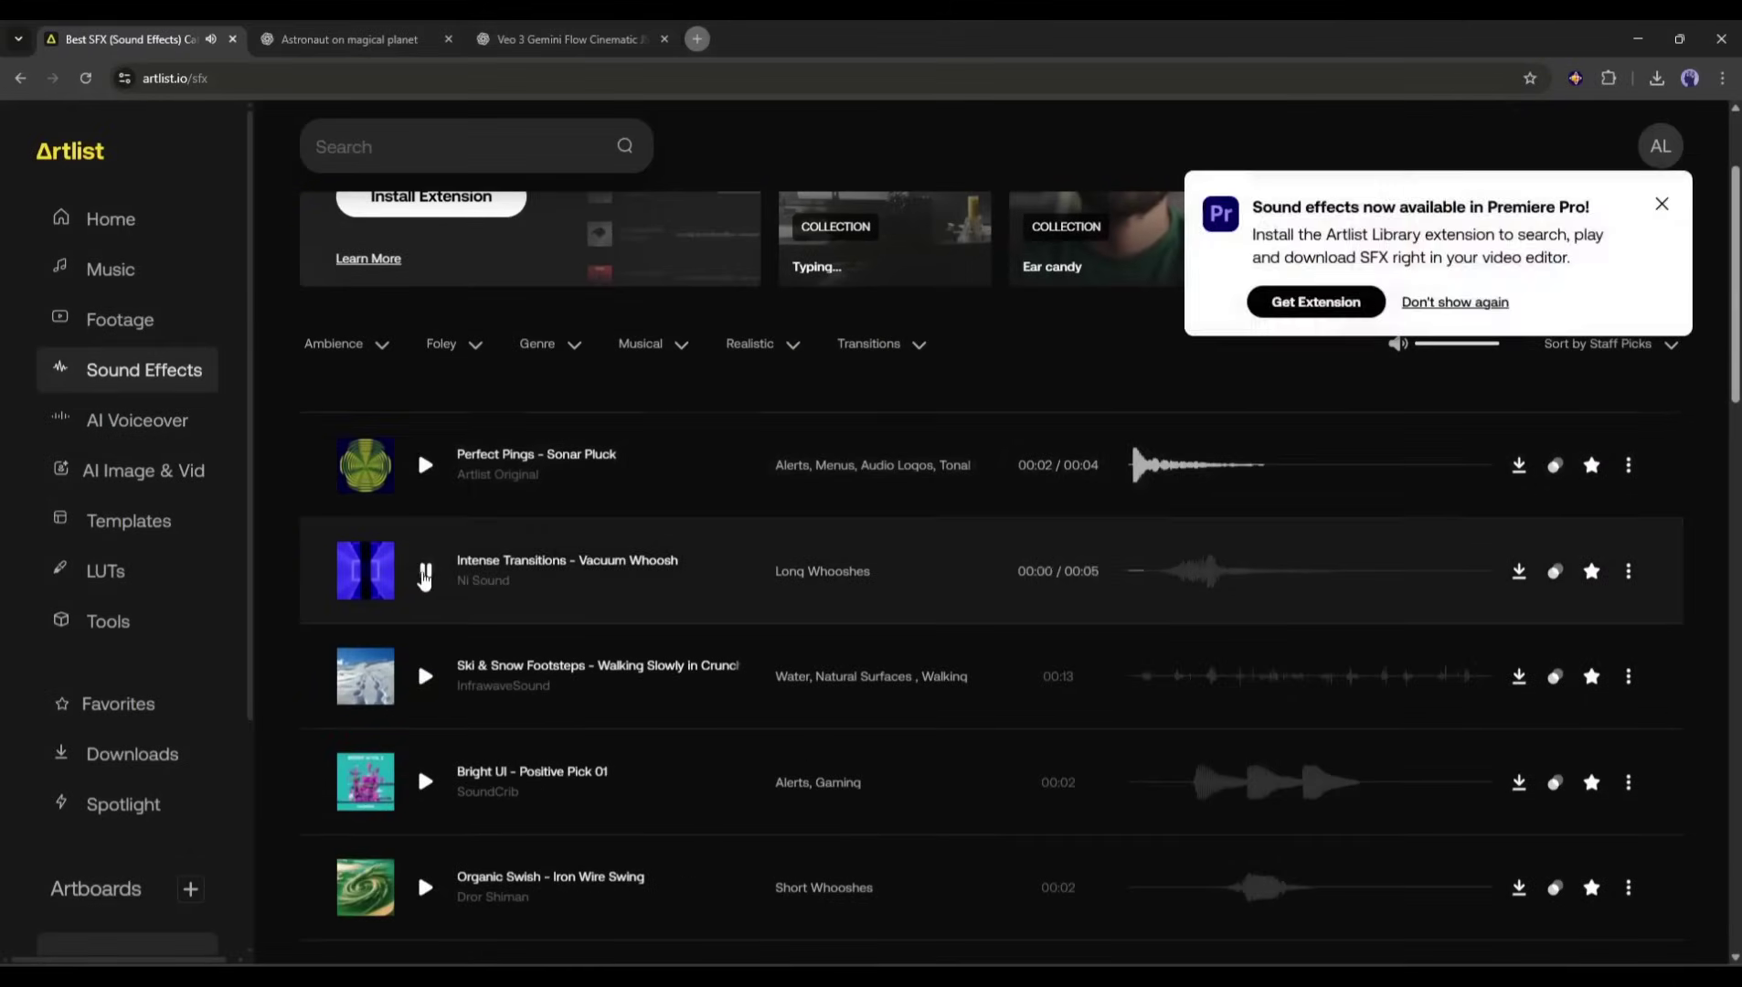
# - Preview the CHONKLAP!, Seasons and Buss It tracks, then visit Downloads and Templates
pyautogui.click(111, 269)
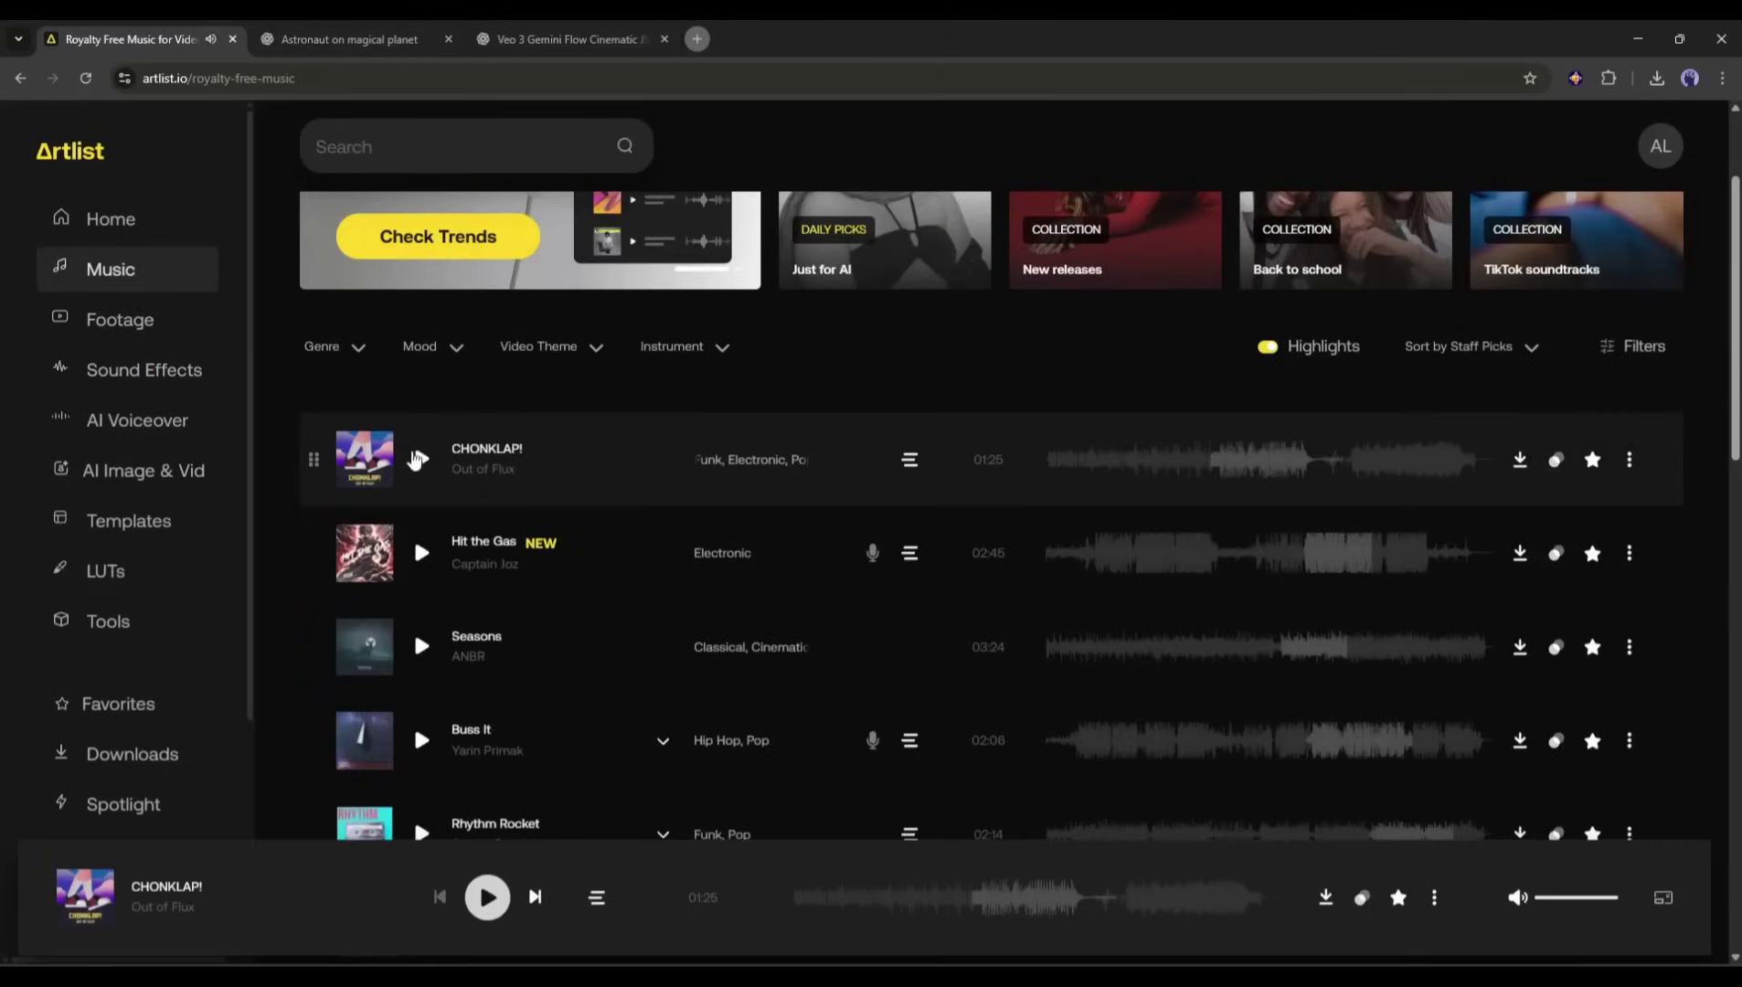
pyautogui.click(423, 461)
pyautogui.scroll(-1, 422, 477)
pyautogui.click(422, 555)
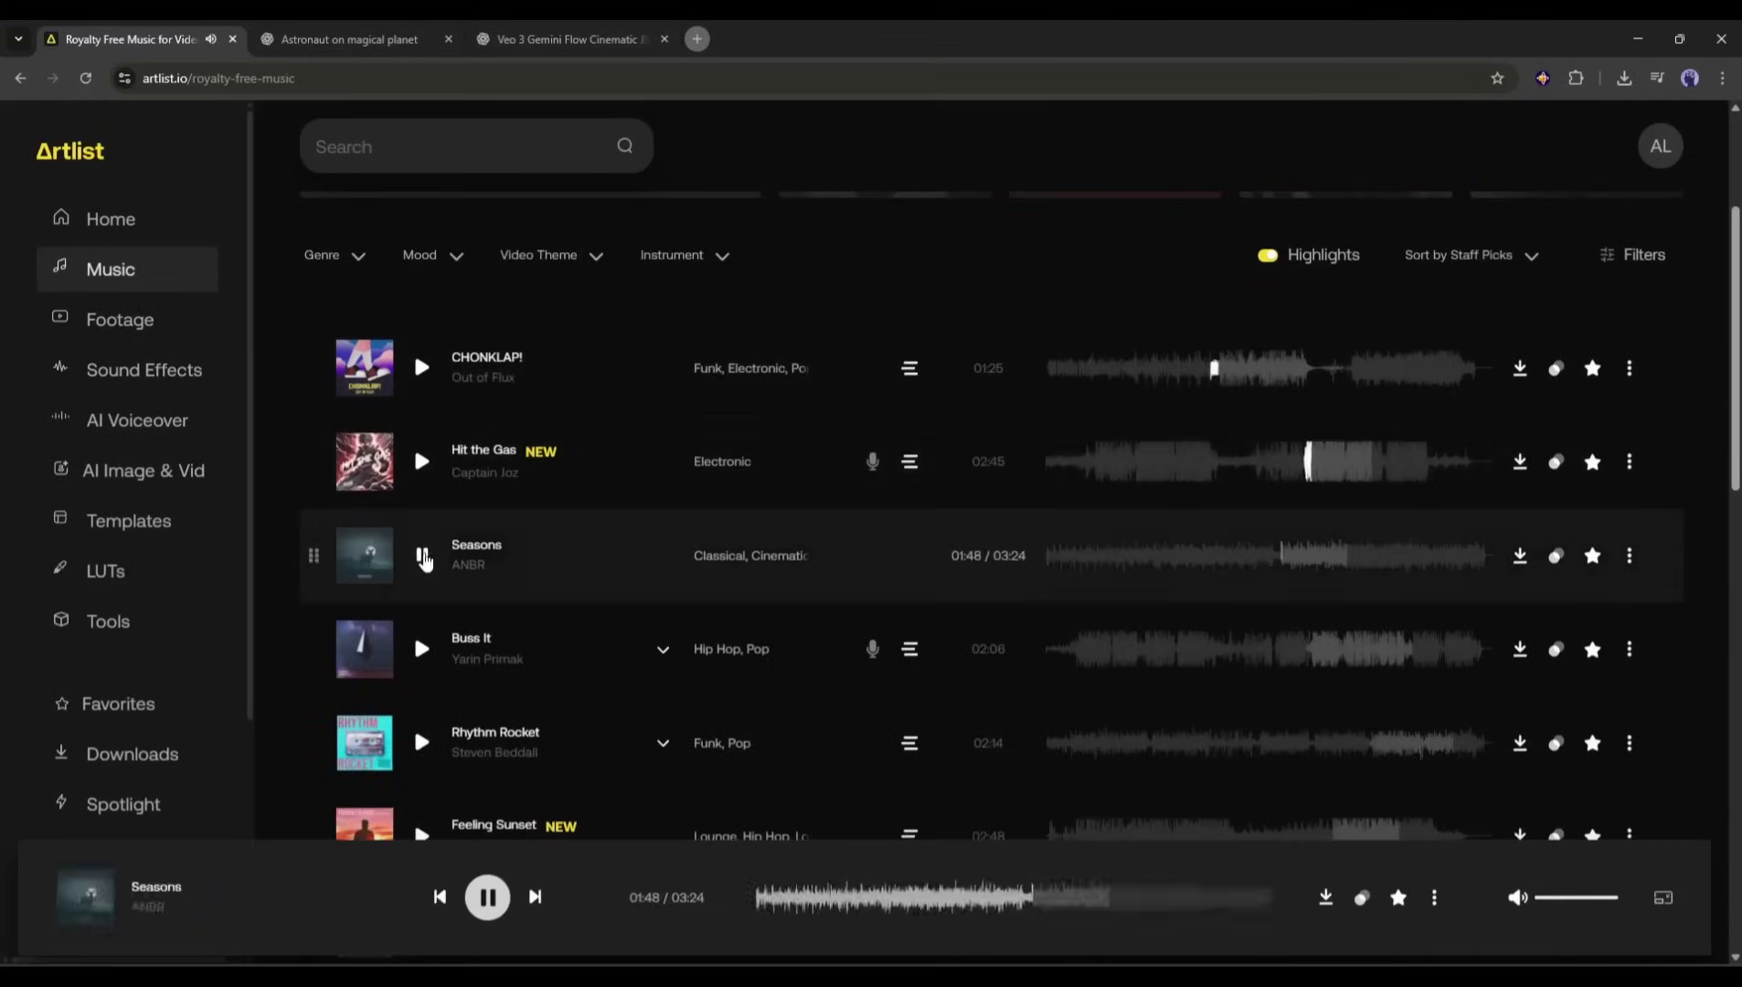
pyautogui.scroll(-1, 423, 555)
pyautogui.click(422, 556)
pyautogui.click(422, 569)
pyautogui.scroll(-3, 137, 525)
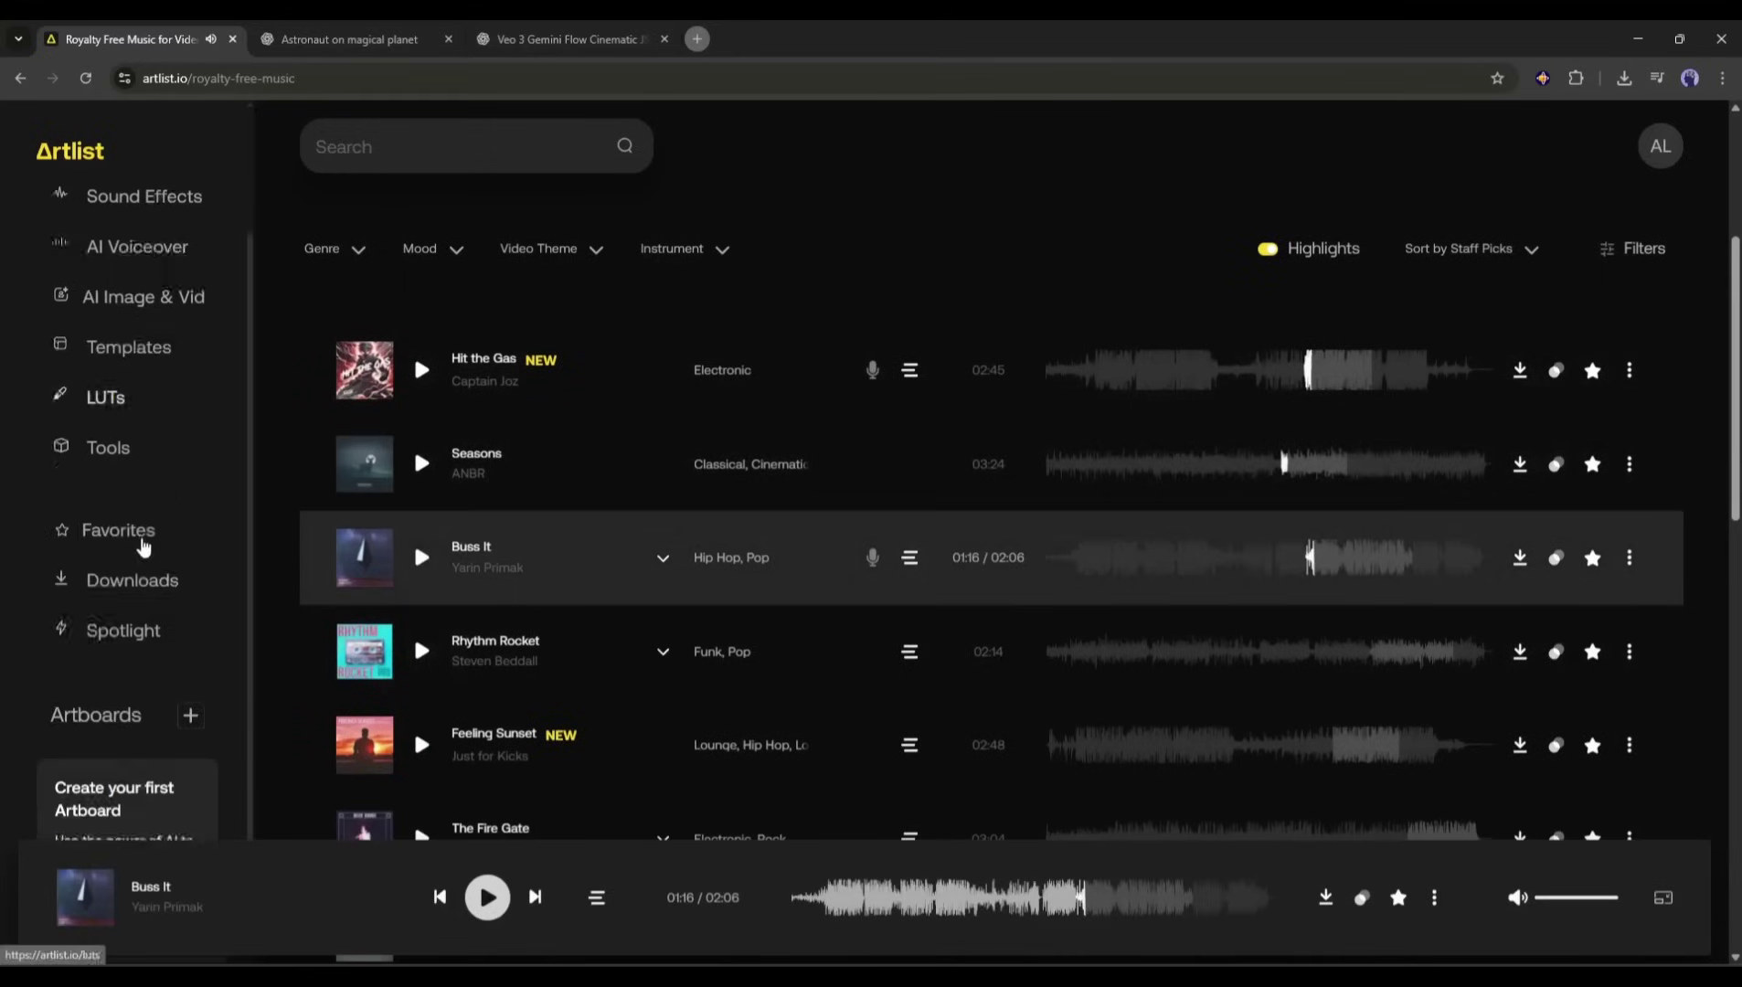
pyautogui.scroll(-2, 136, 525)
pyautogui.click(132, 439)
pyautogui.click(129, 206)
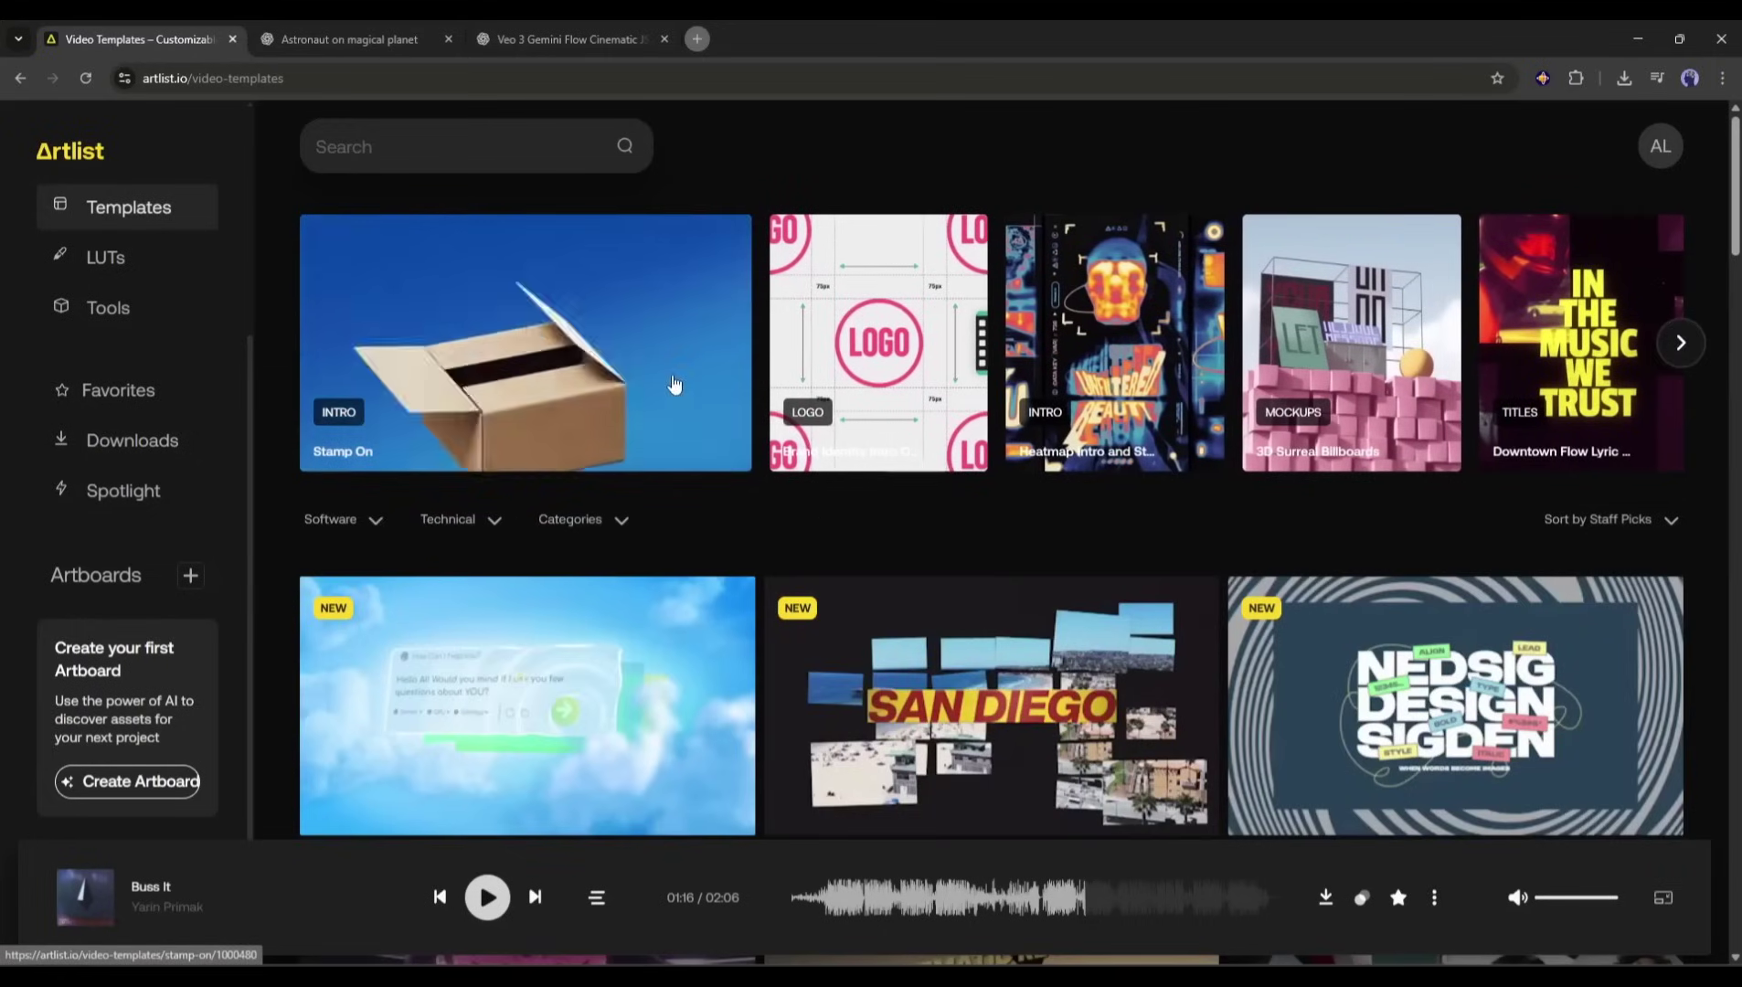
pyautogui.moveTo(1235, 342)
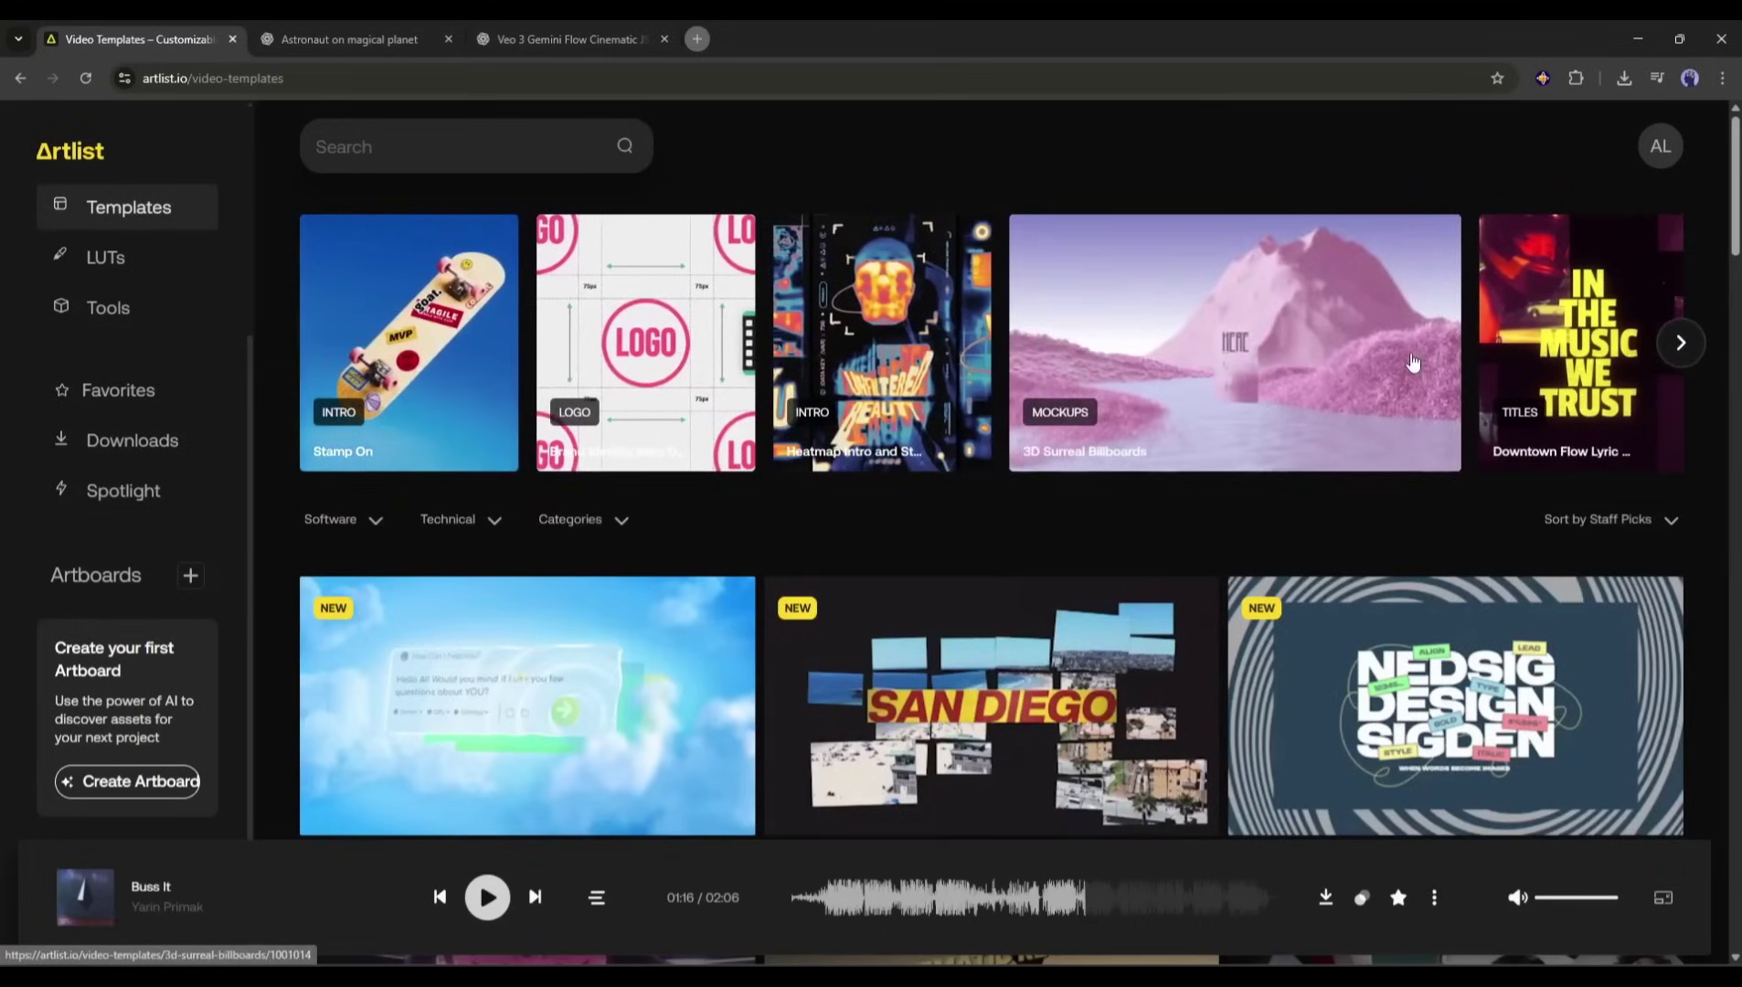
pyautogui.scroll(-3, 1088, 437)
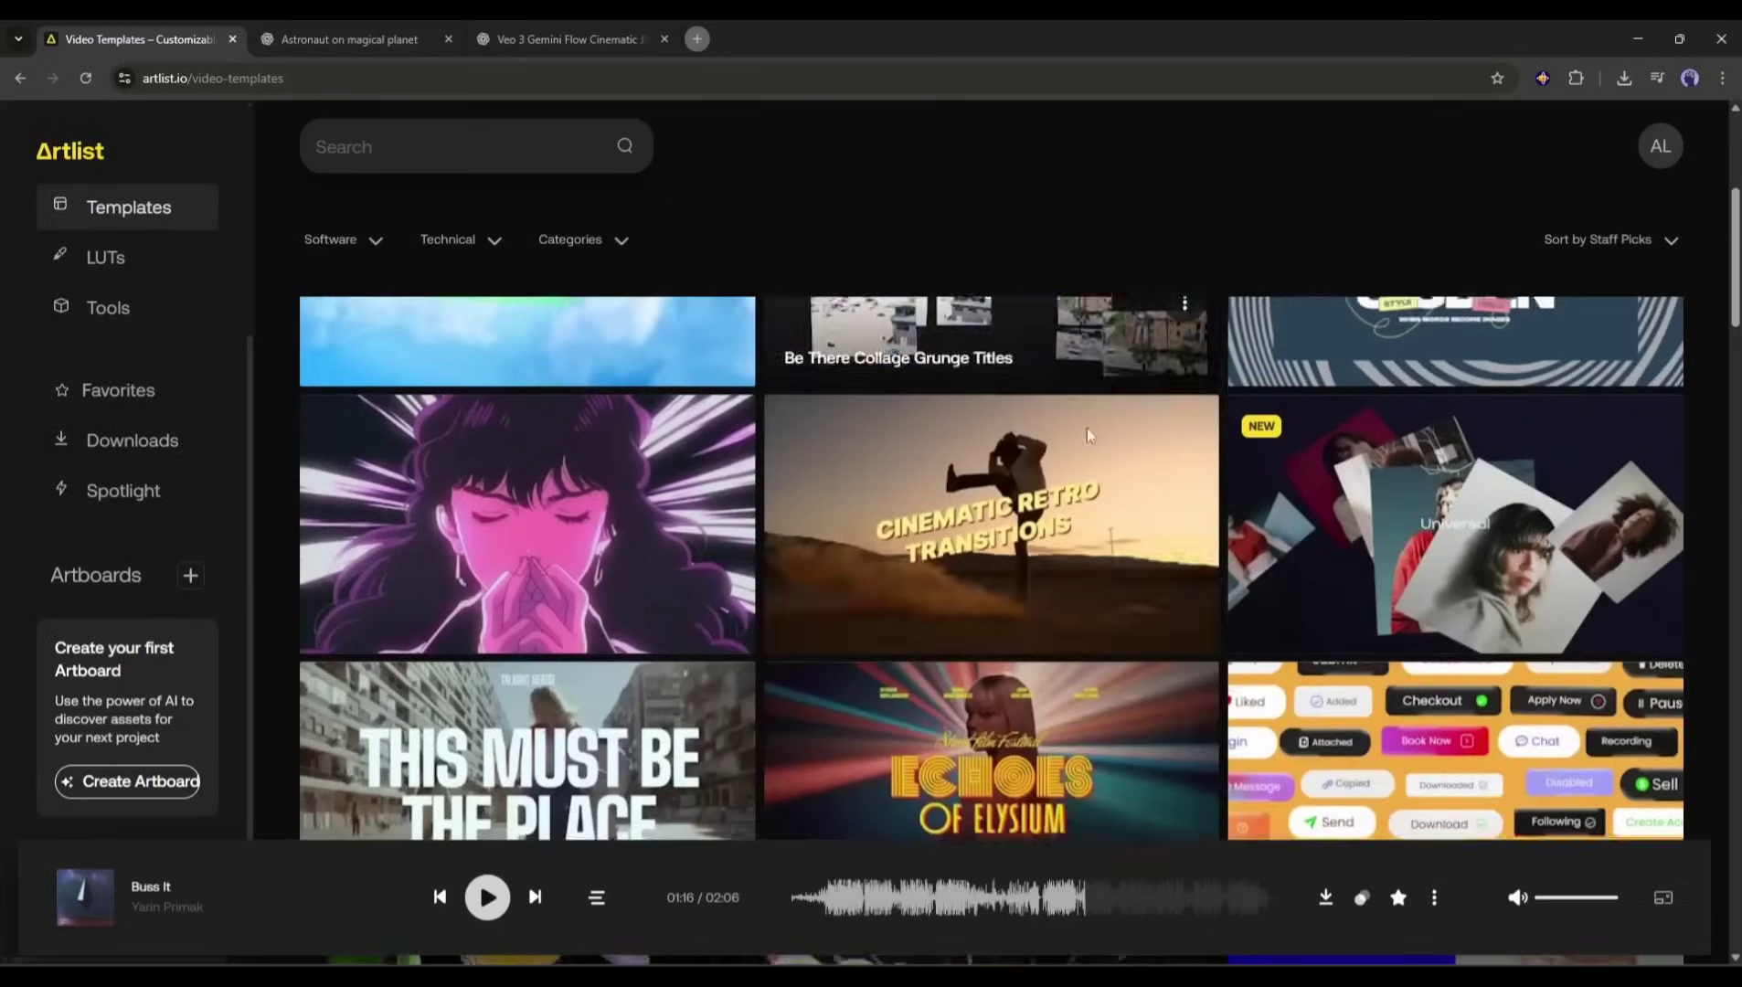
pyautogui.scroll(-4, 1088, 436)
pyautogui.scroll(-4, 1088, 437)
pyautogui.scroll(-4, 1088, 437)
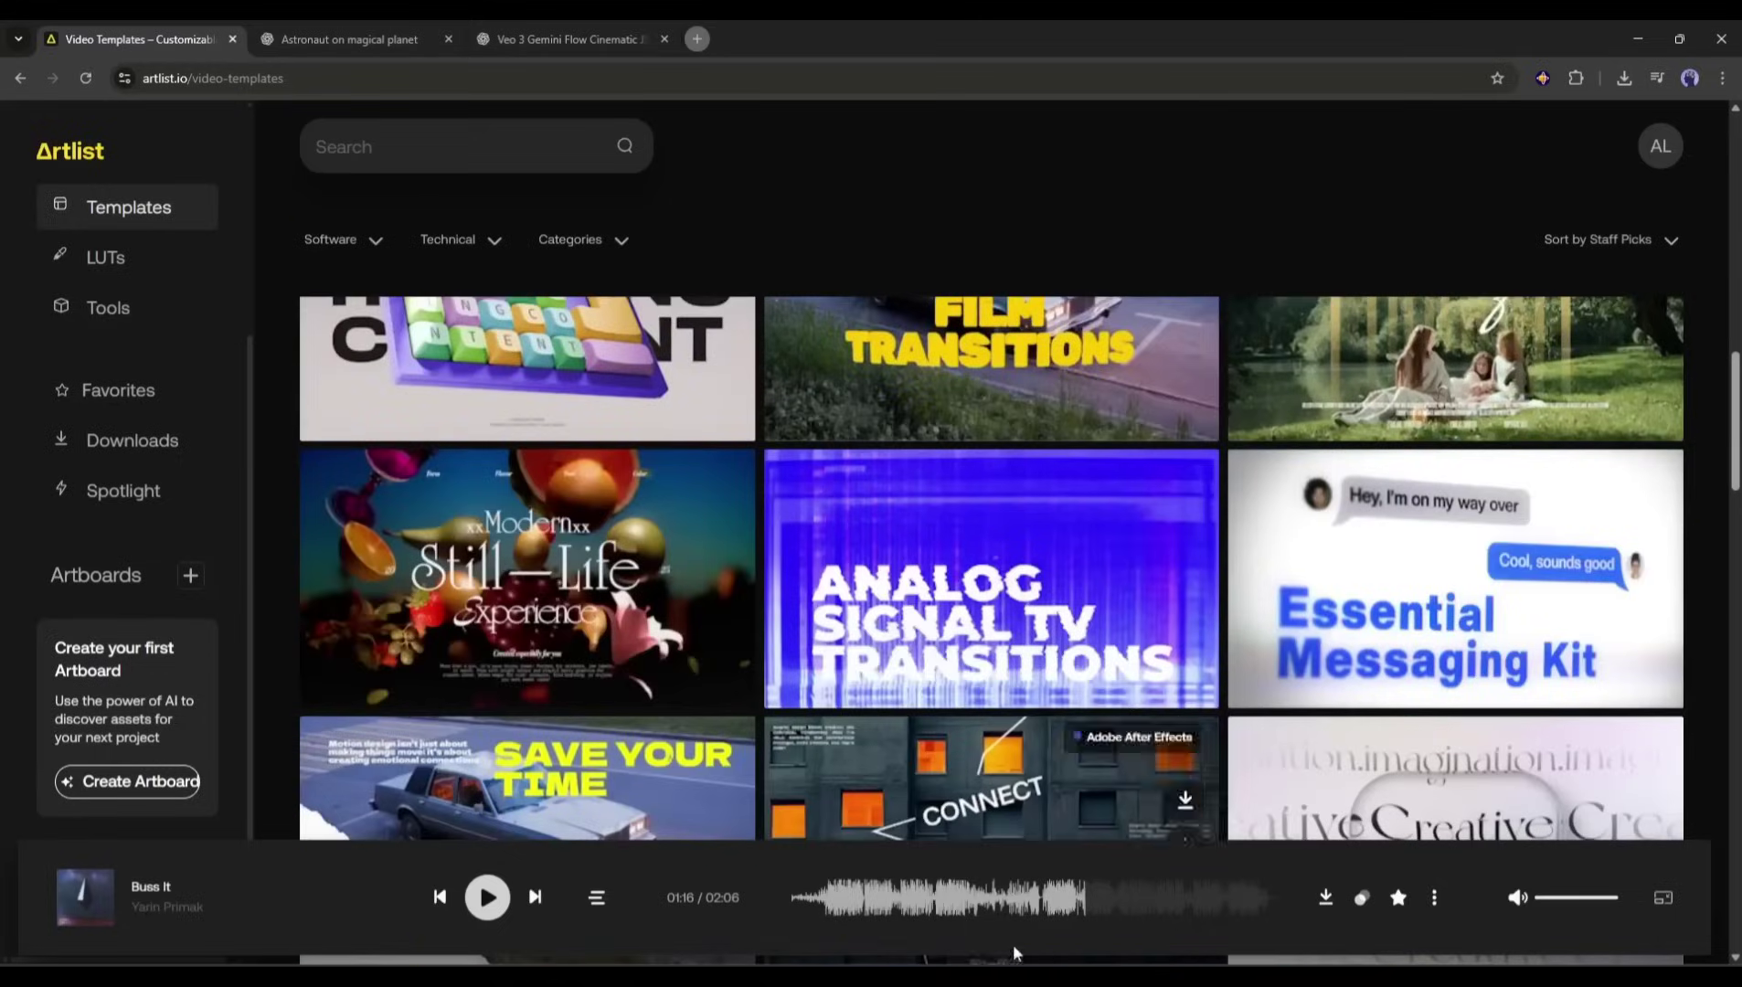